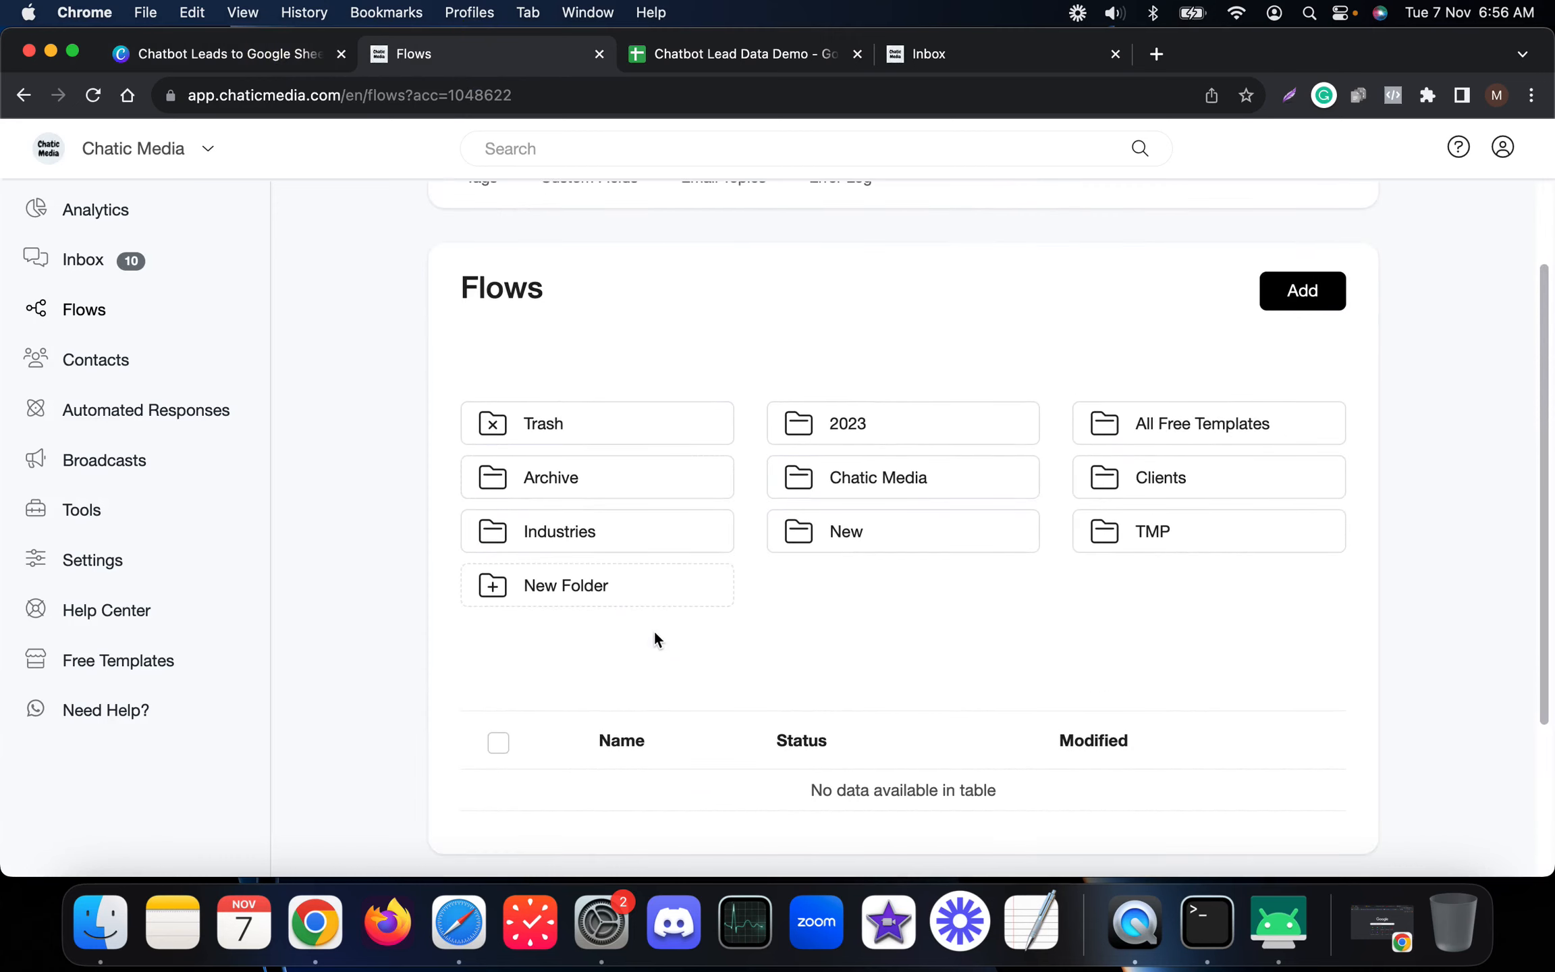
Step: Create a new flow named 'Chatbot Lead Data To Google Sheets' from the copied spreadsheet title
click(1303, 297)
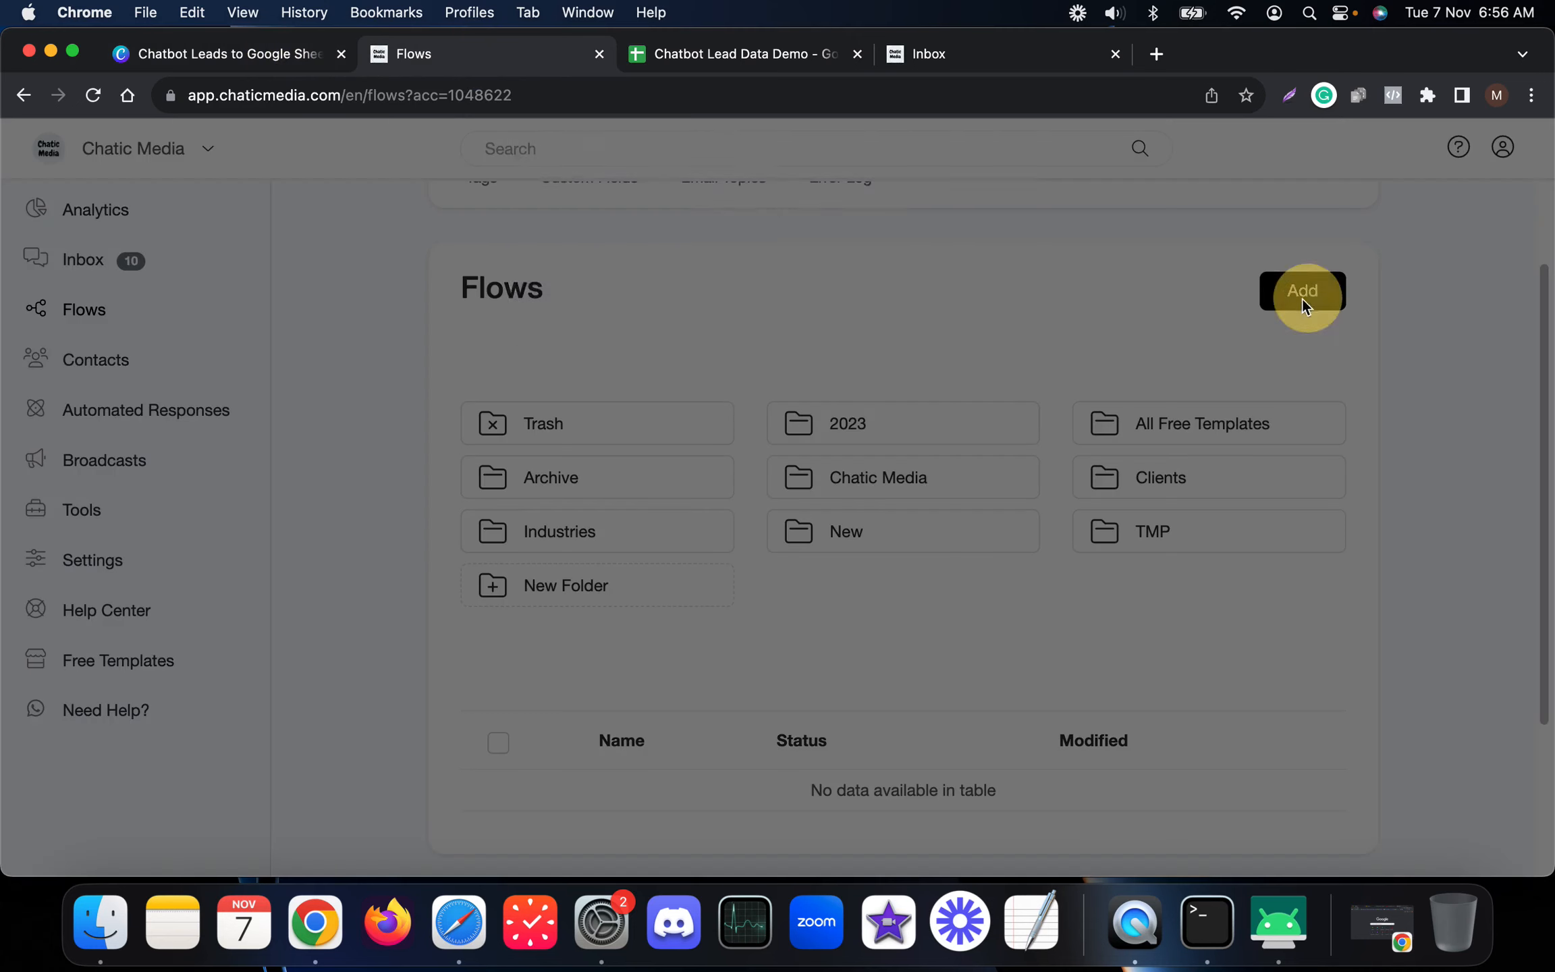
click(688, 42)
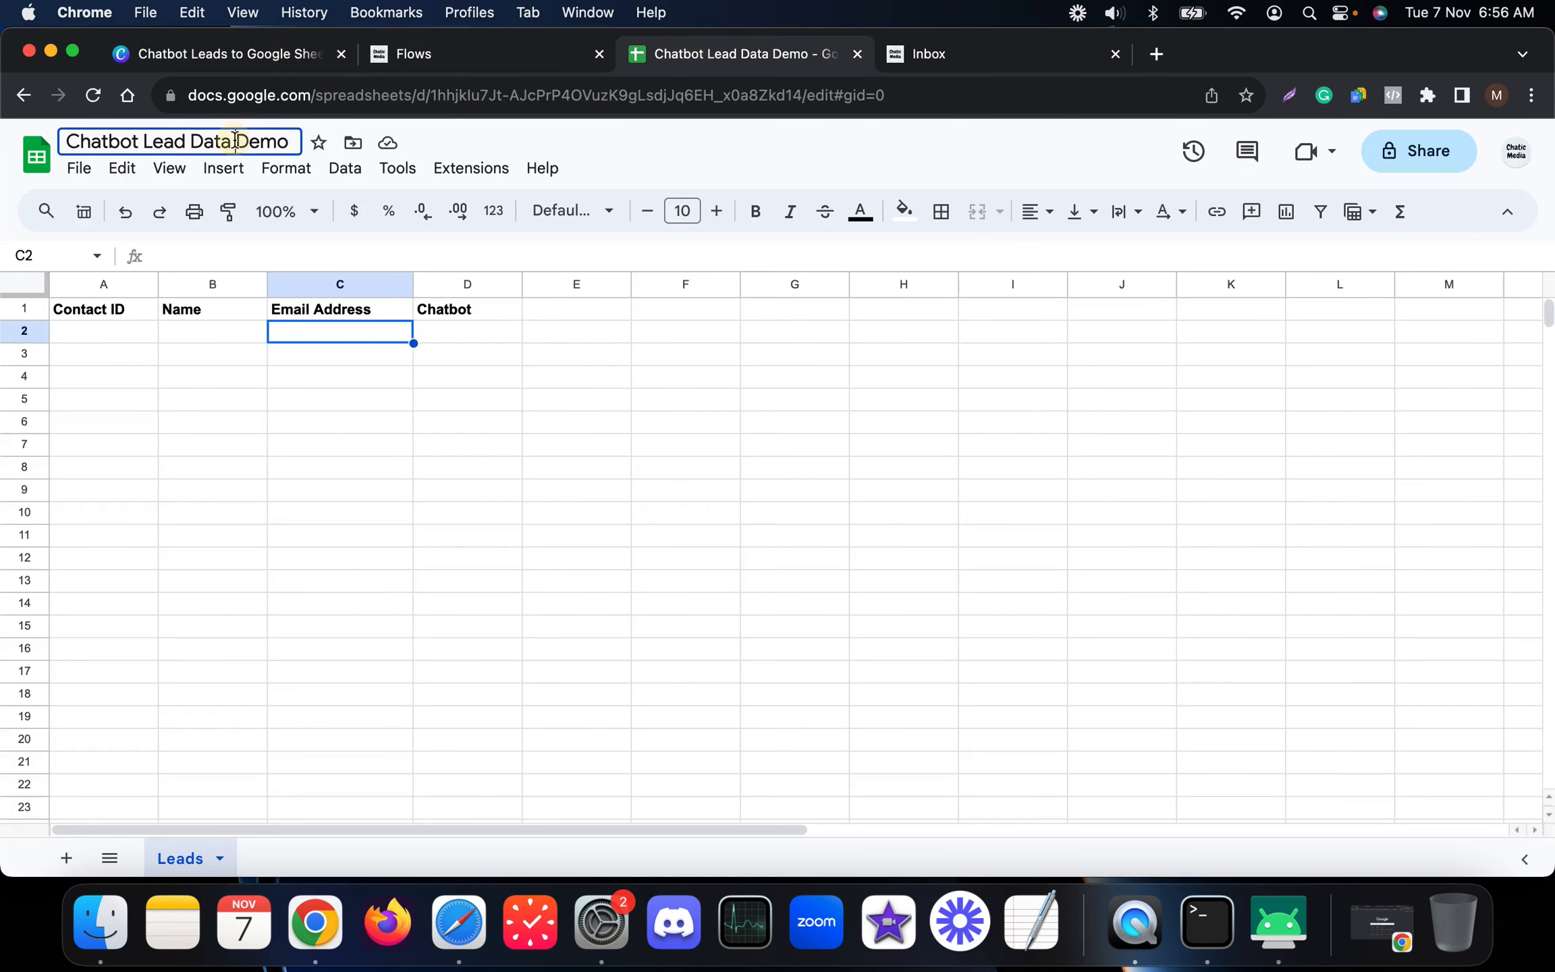
click(233, 138)
key(super+c)
click(442, 68)
click(711, 261)
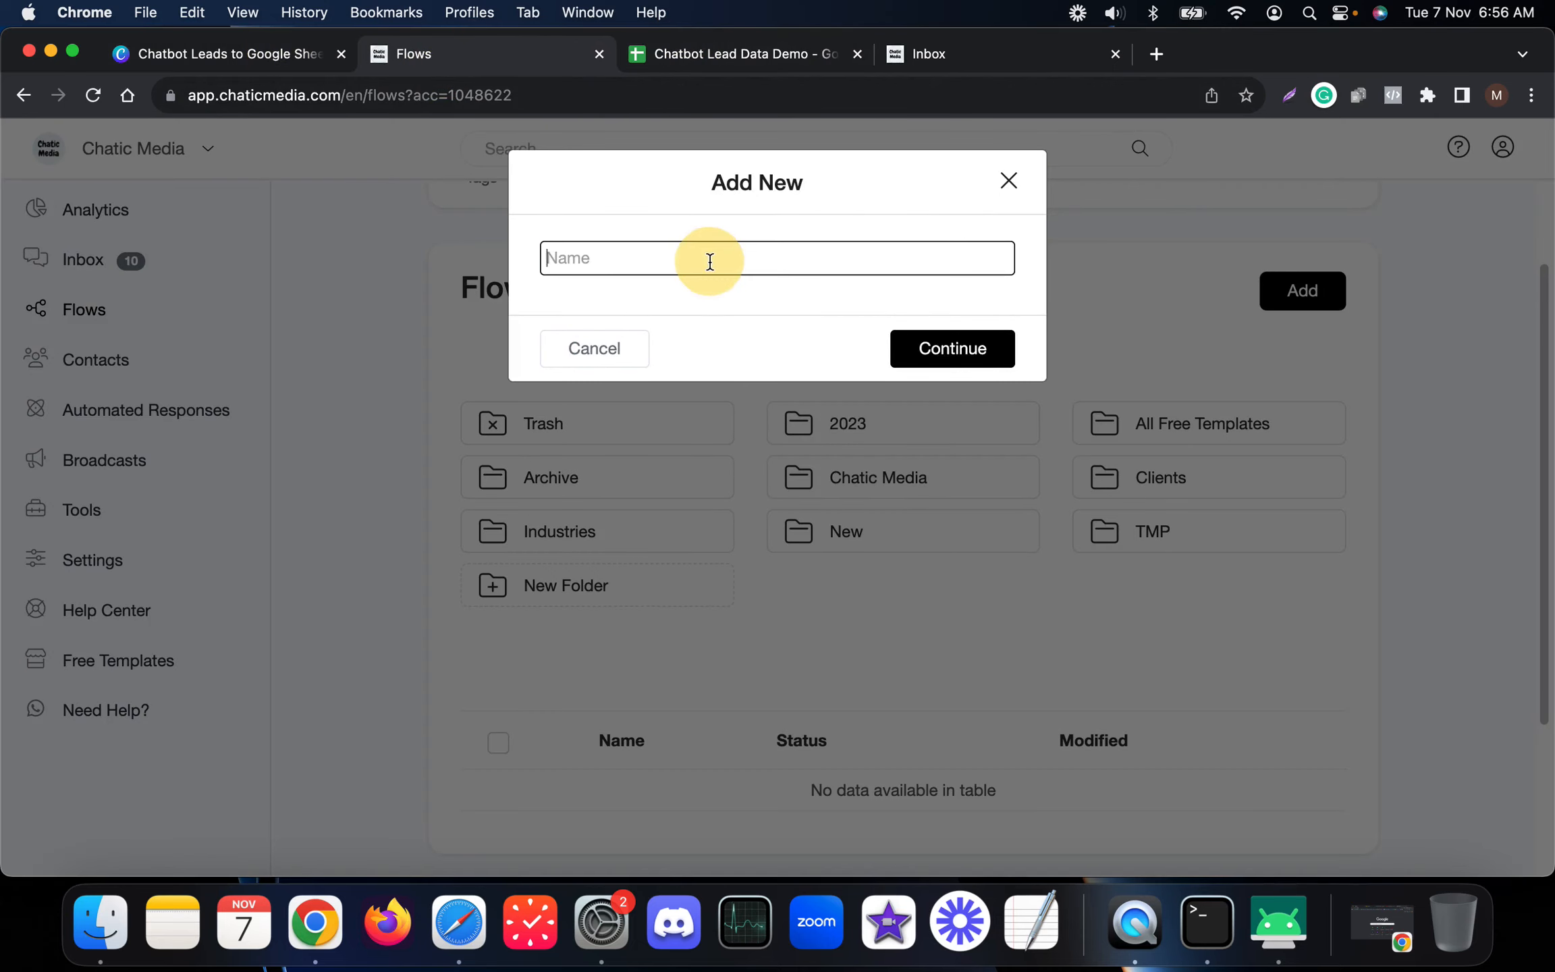
key(super+v)
double_click(704, 259)
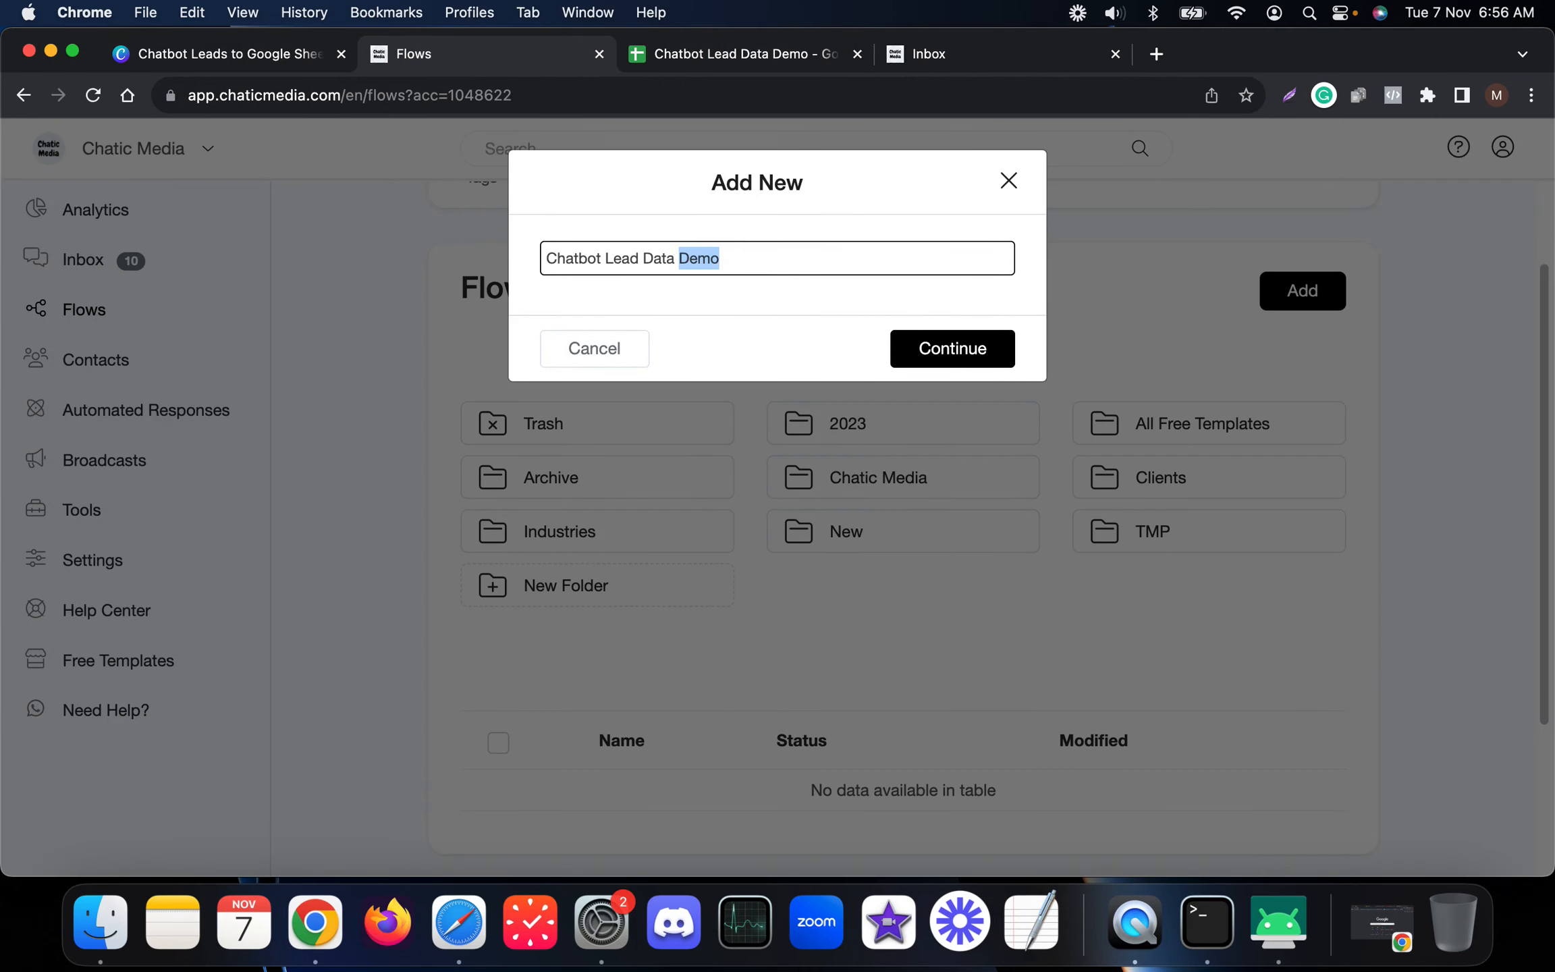
text(To Google Sheets)
key(Return)
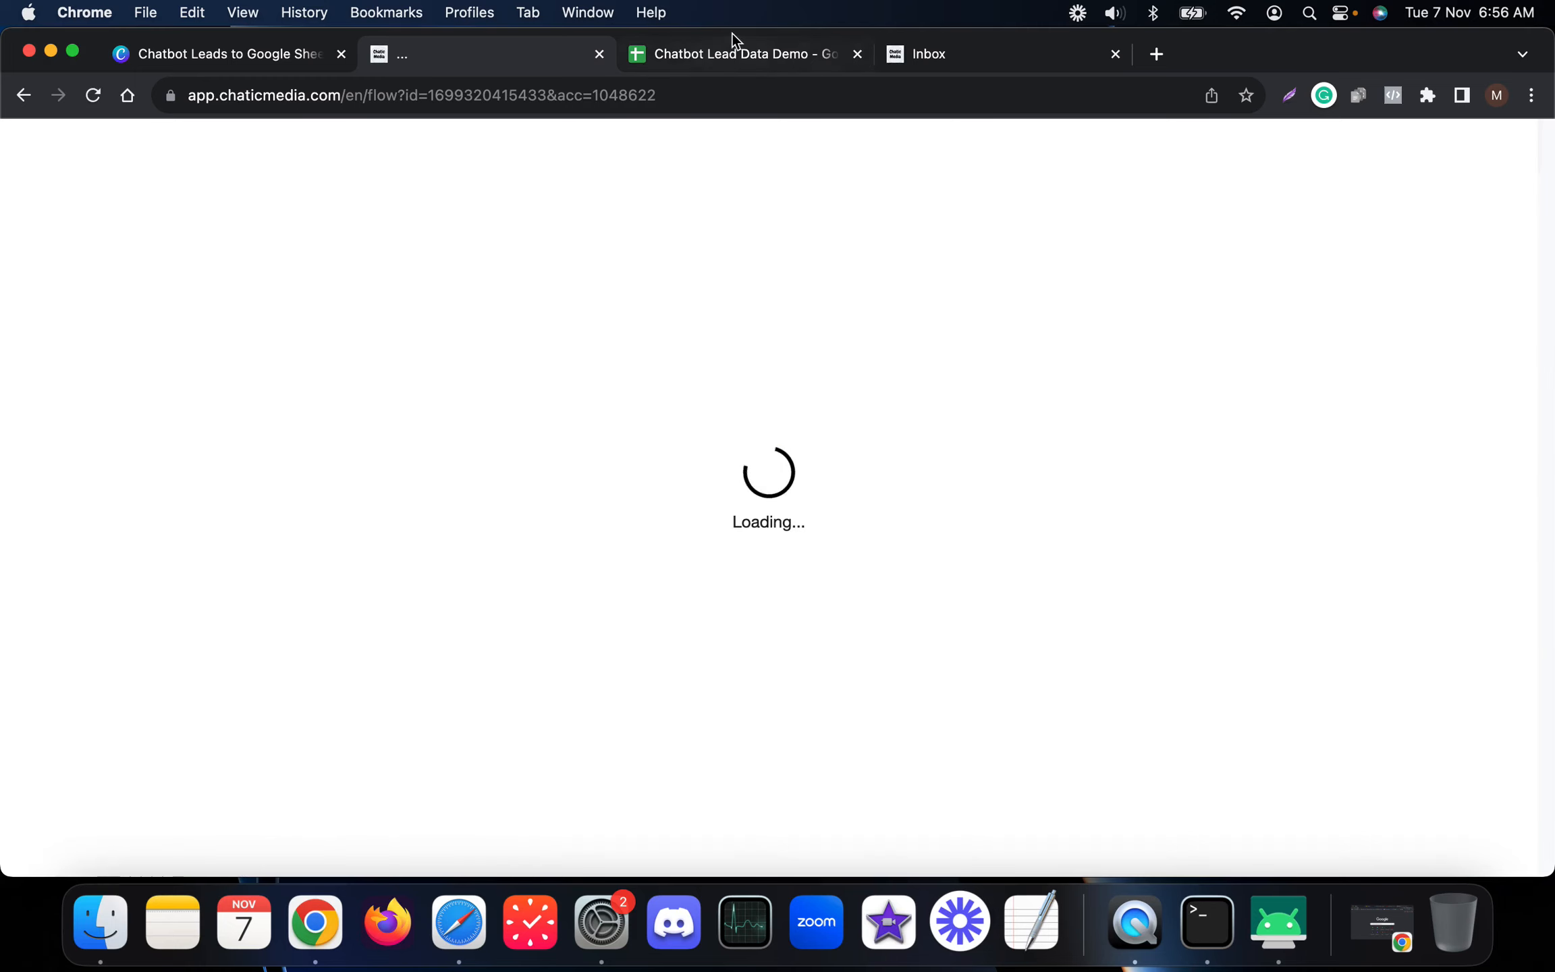
Step: Review the spreadsheet's Name, Email Address, Chatbot and Contact ID columns, then select the starting Send Message step
click(732, 35)
click(189, 331)
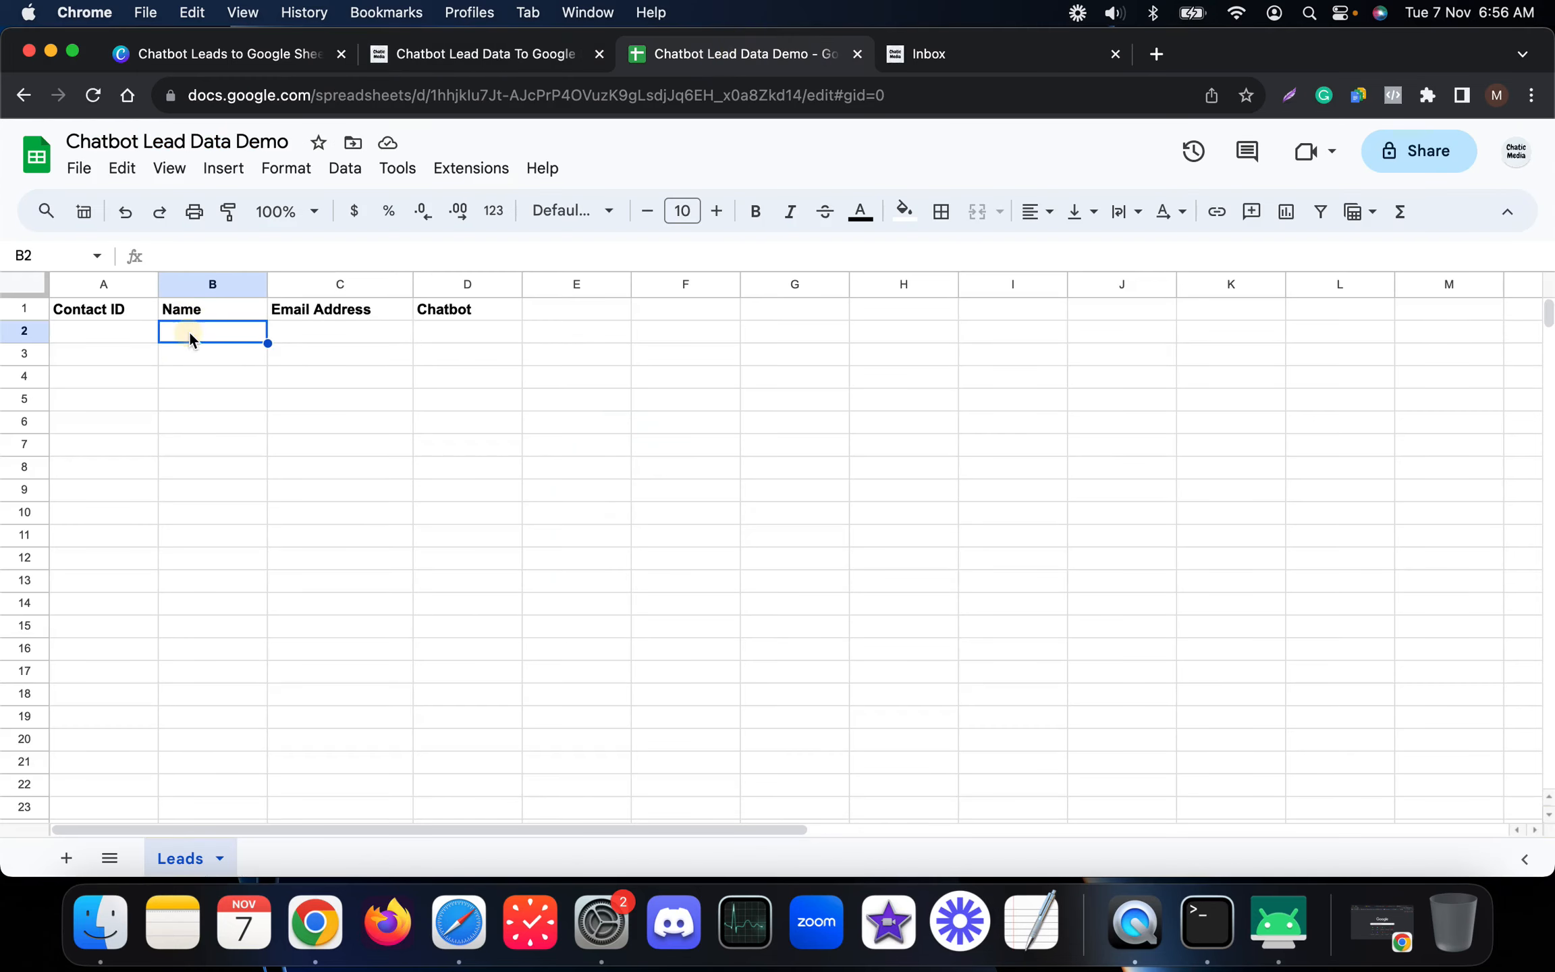
click(300, 331)
click(459, 333)
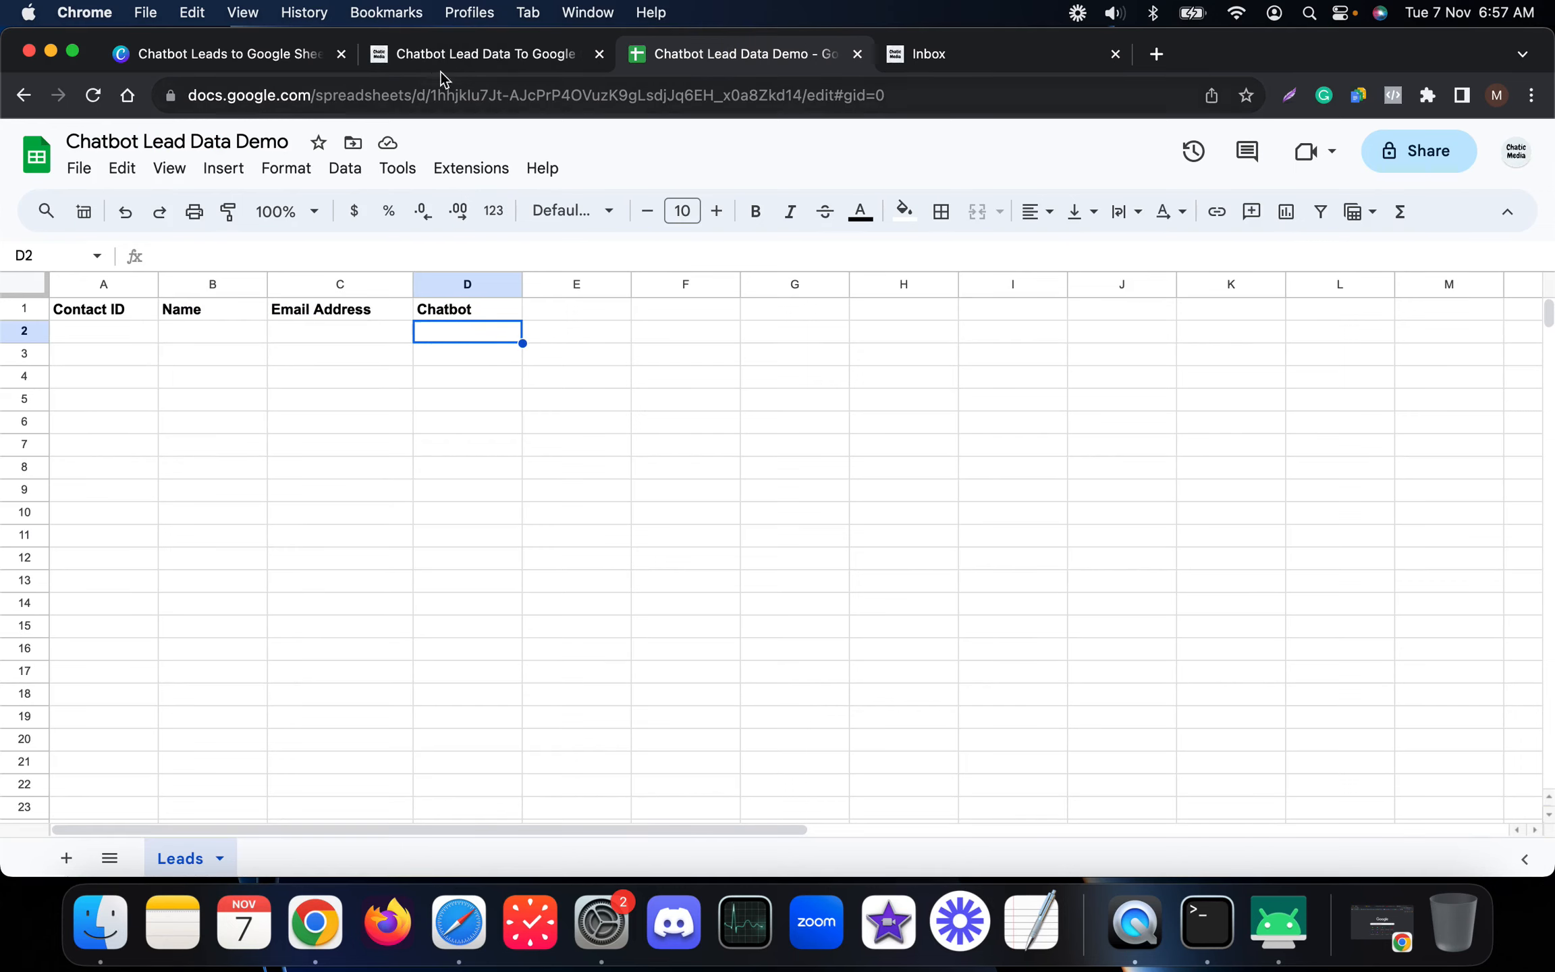
click(114, 333)
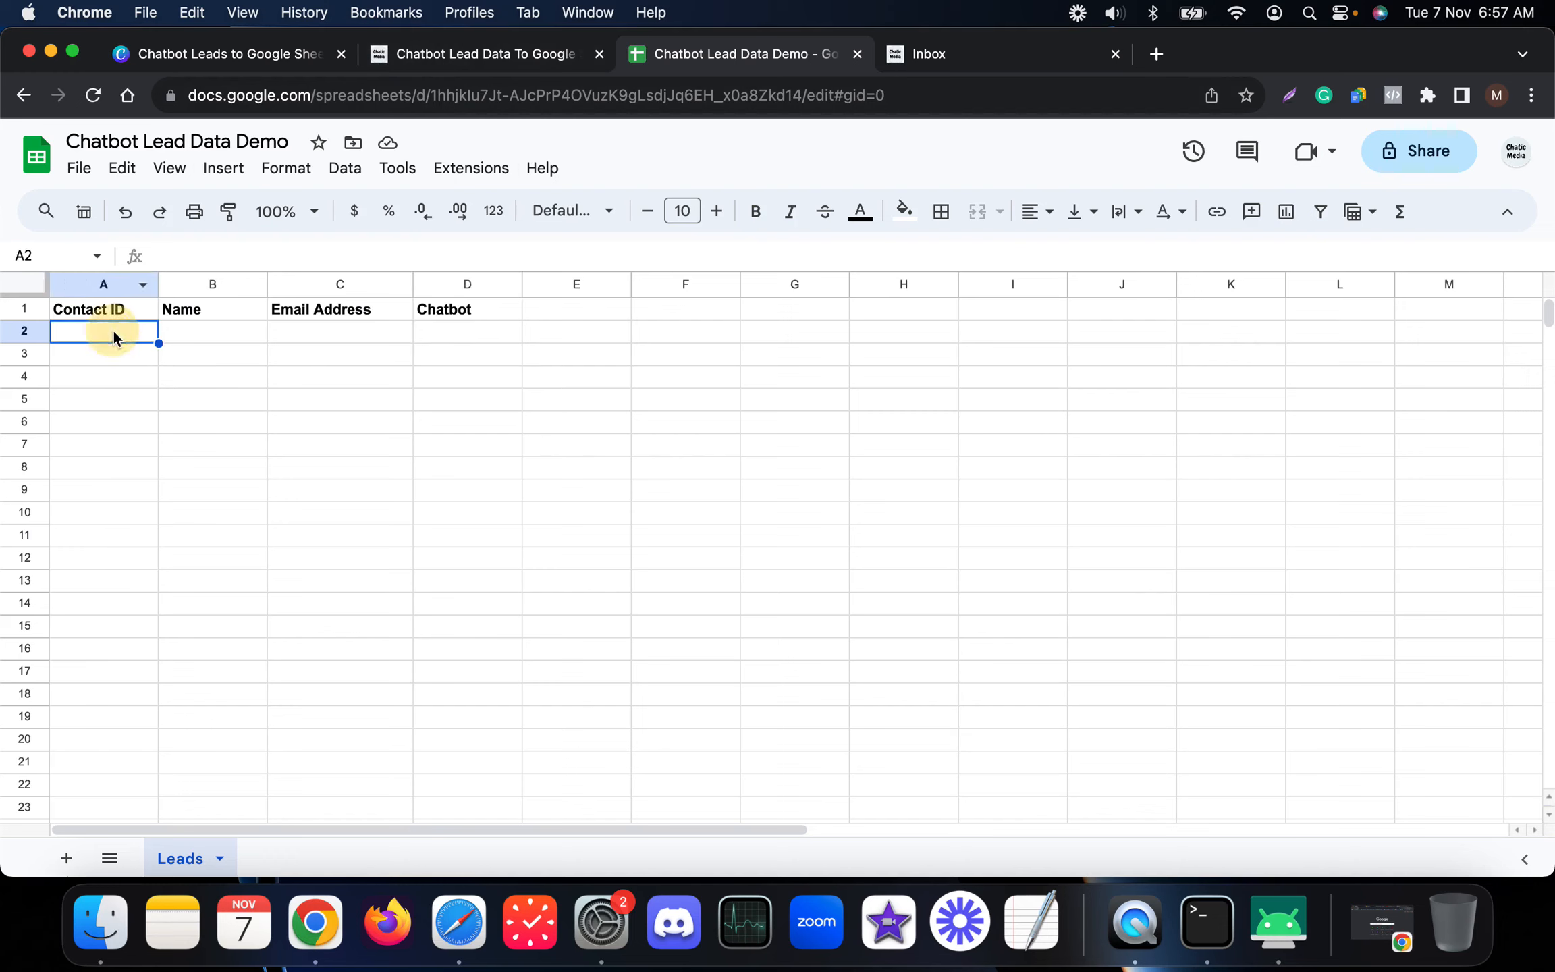
click(463, 56)
click(719, 548)
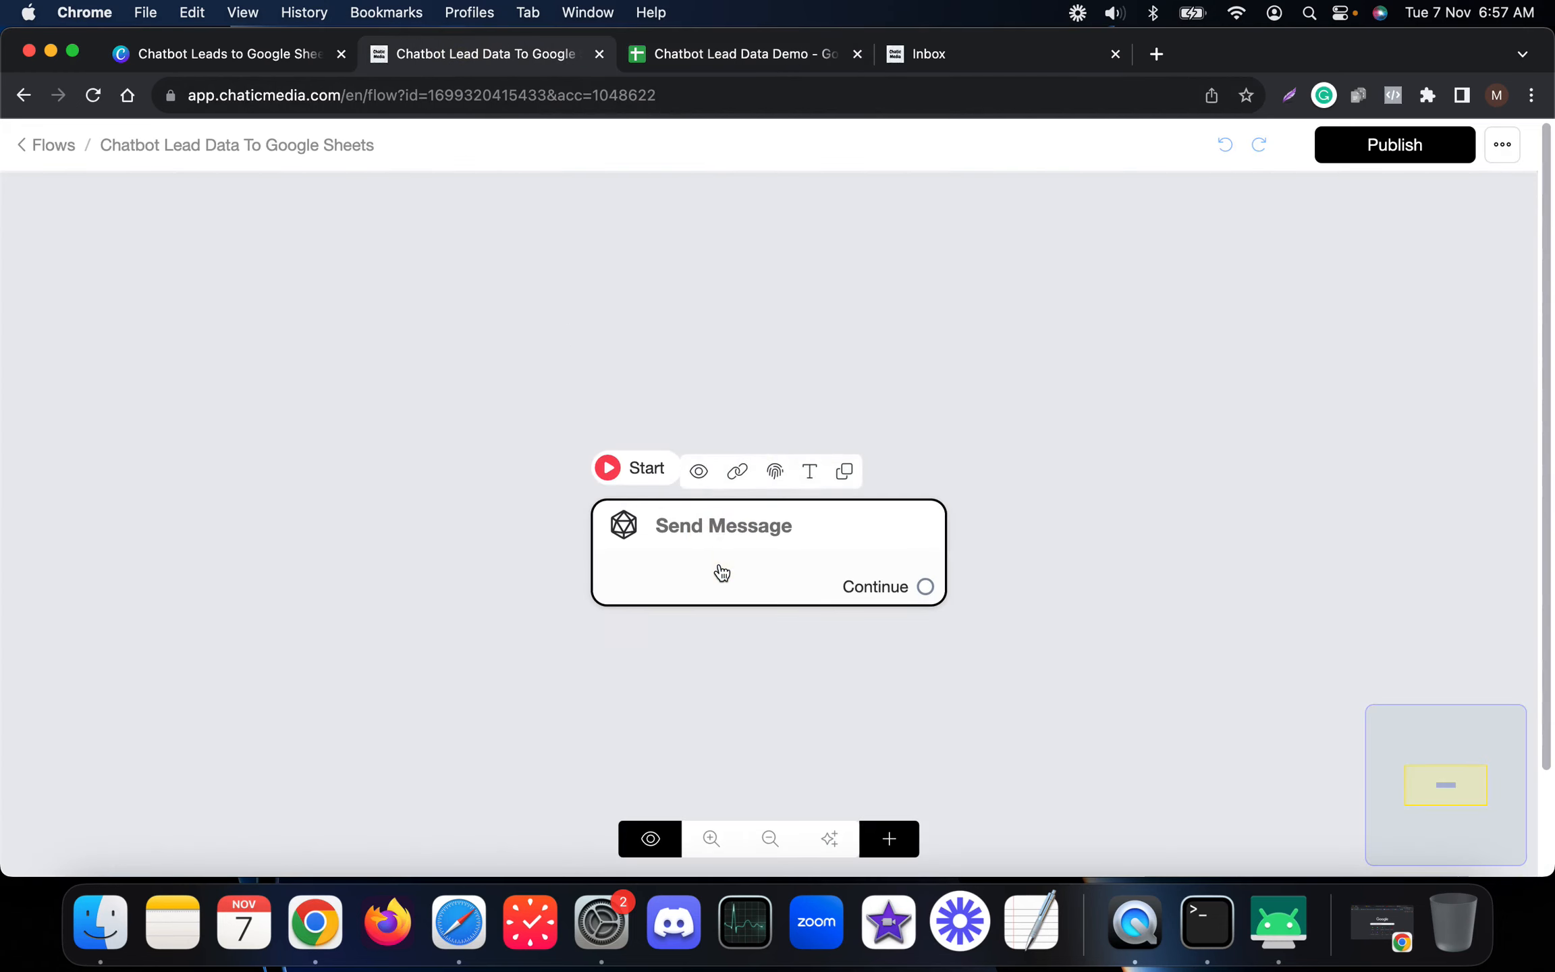
Step: Add a Get User Data question with a Text reply saved to Full Name and no Skip label
drag(722, 572, 439, 479)
click(437, 488)
click(198, 600)
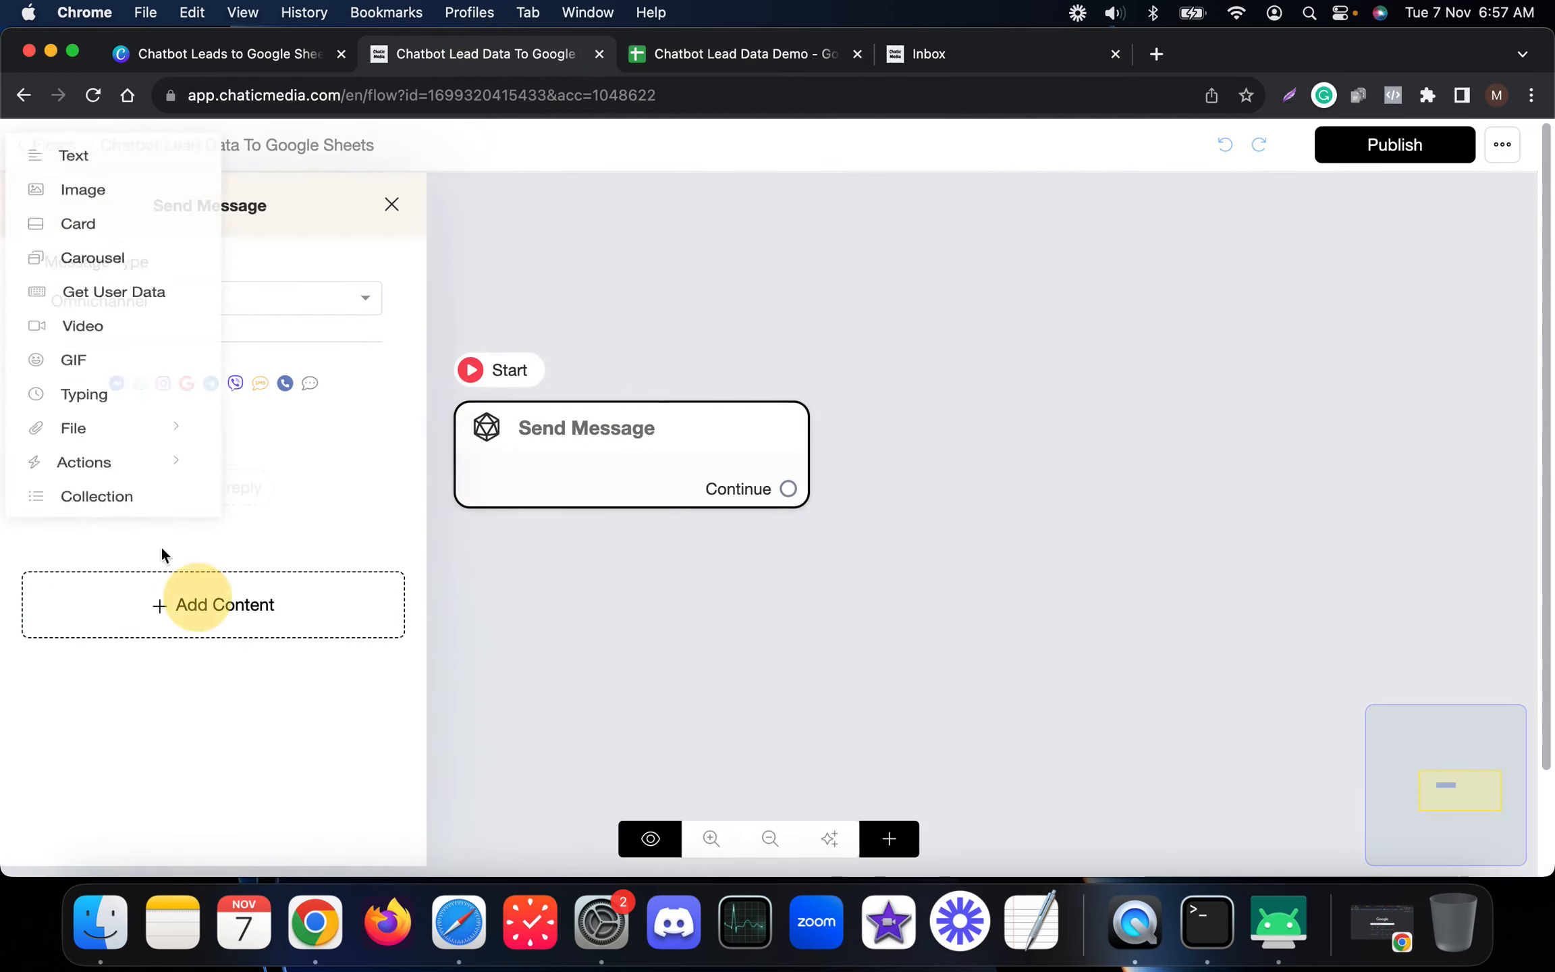
click(101, 333)
click(213, 511)
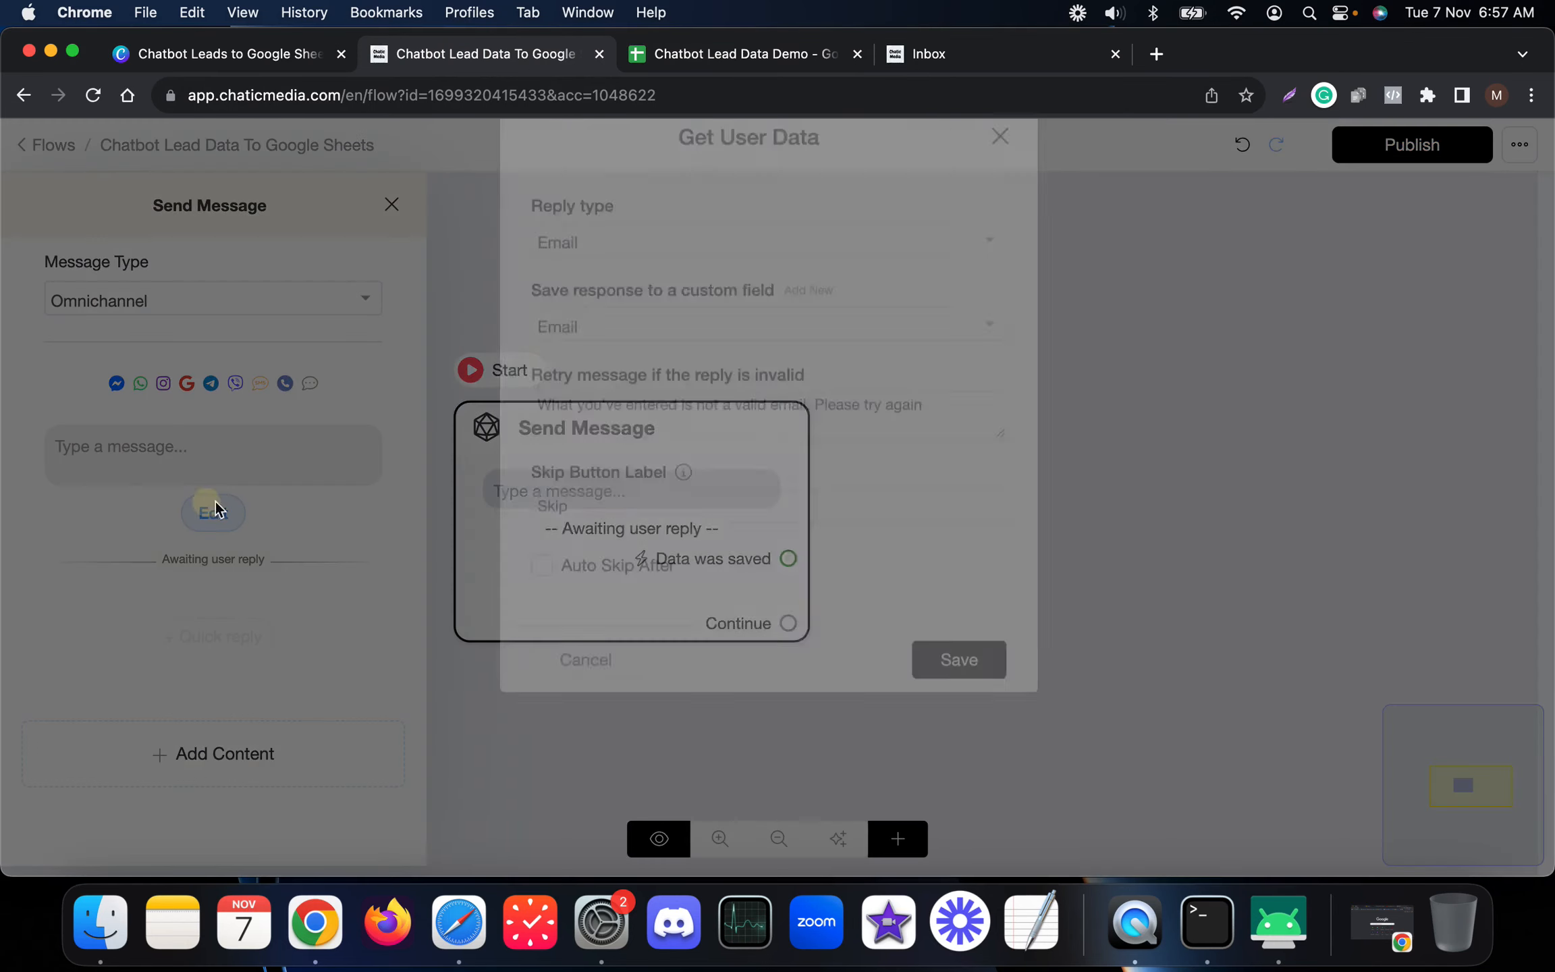
click(603, 294)
click(592, 359)
click(610, 380)
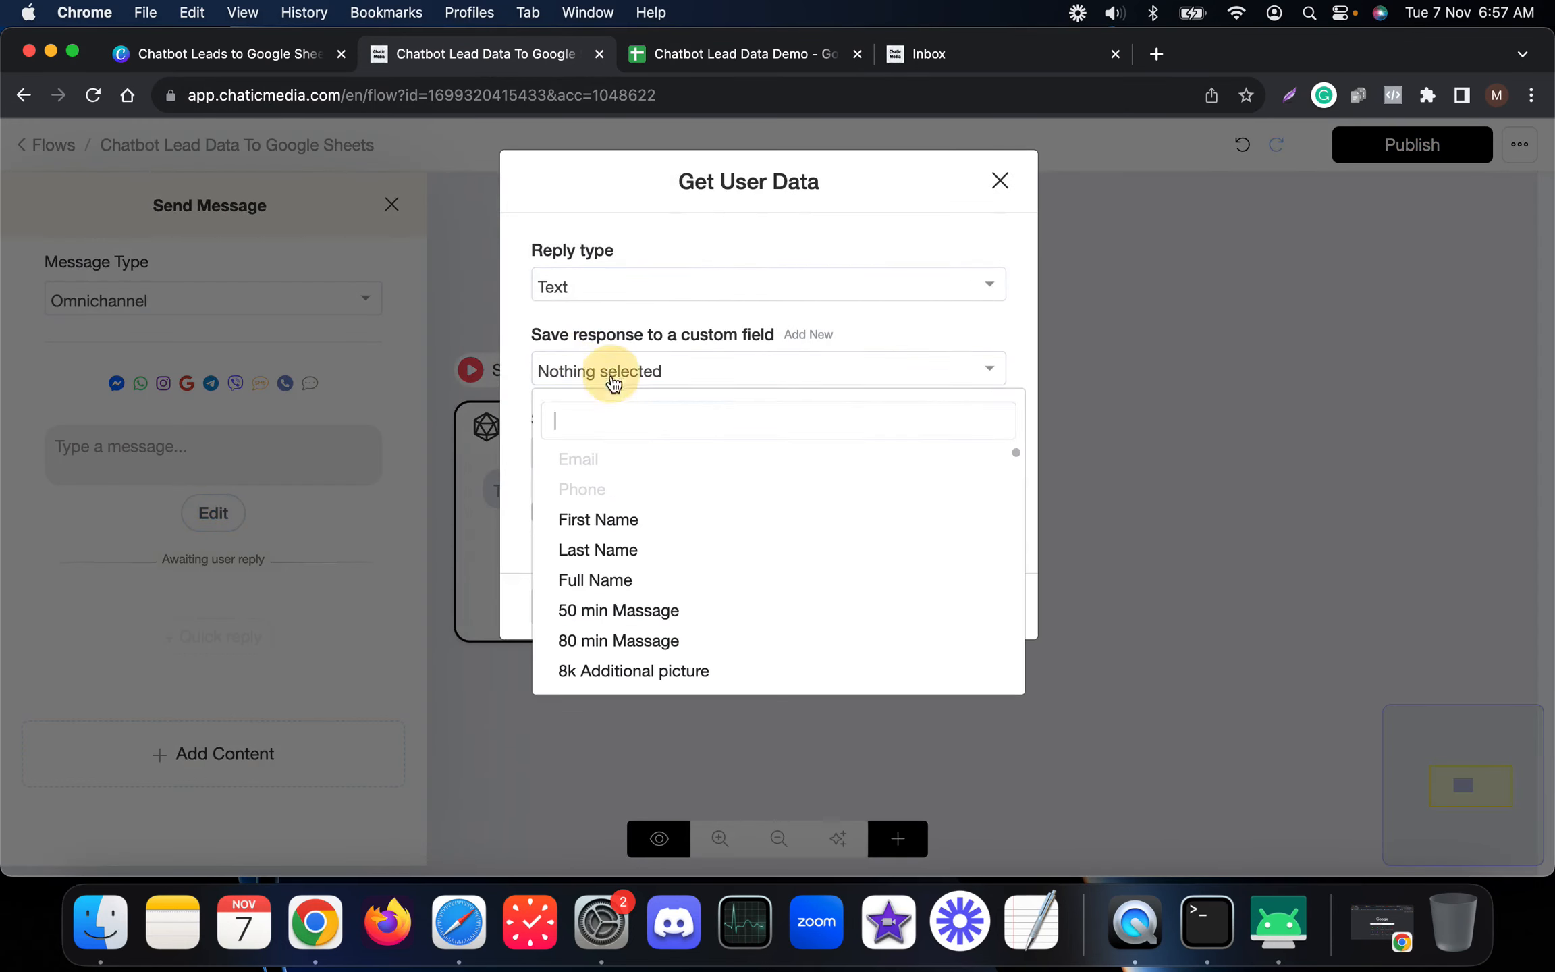
click(606, 583)
double_click(597, 446)
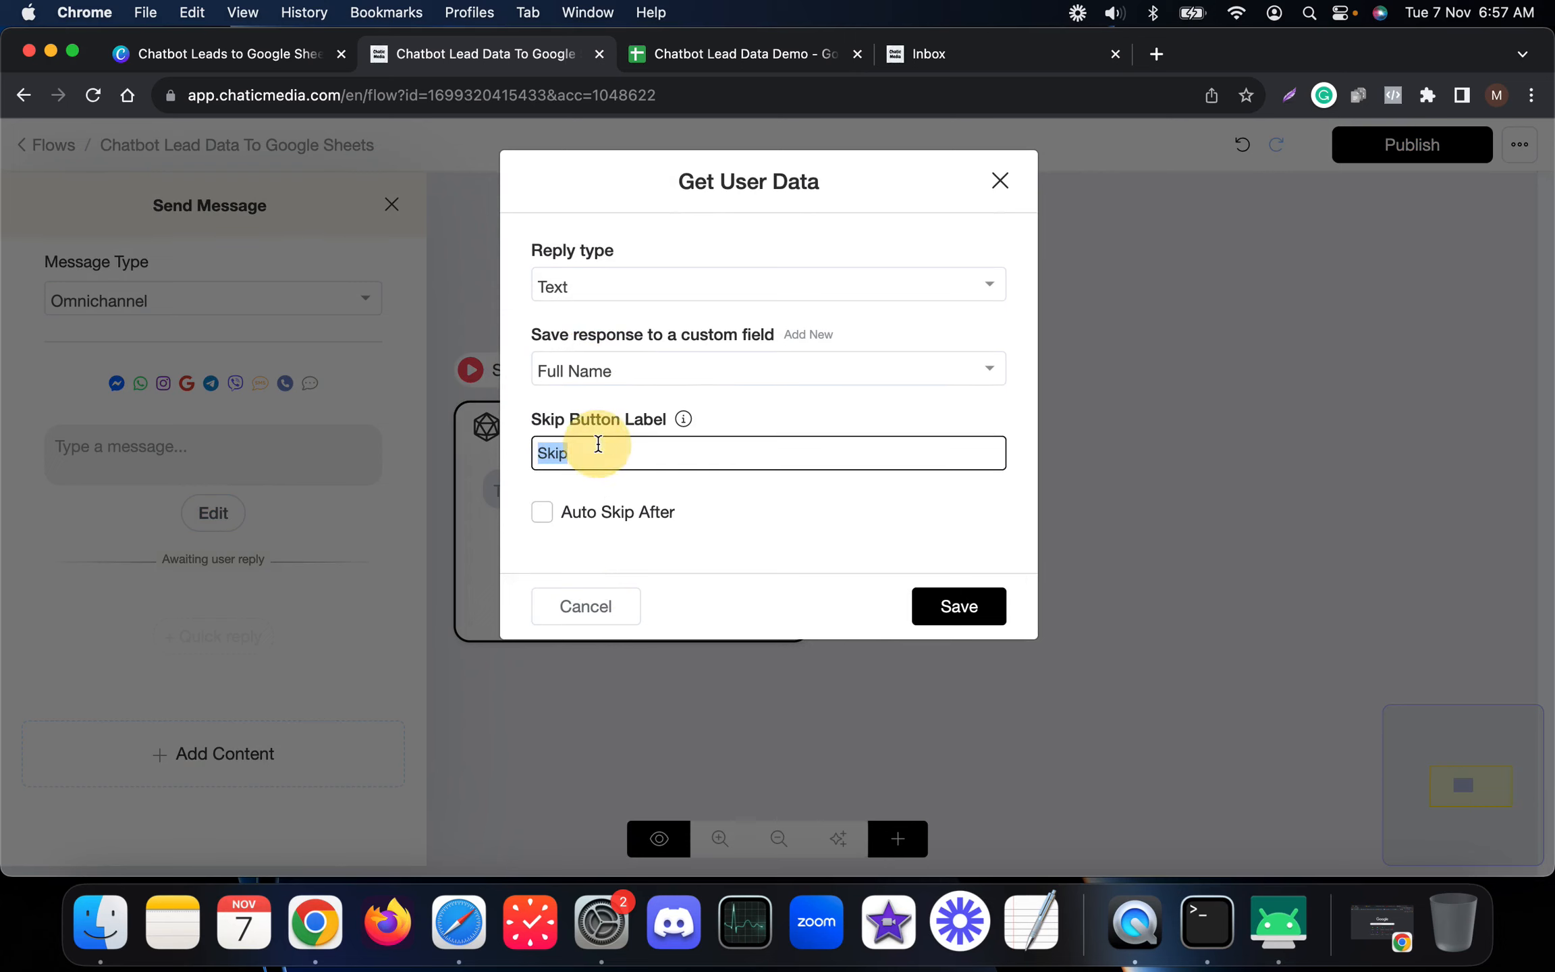
key(BackSpace)
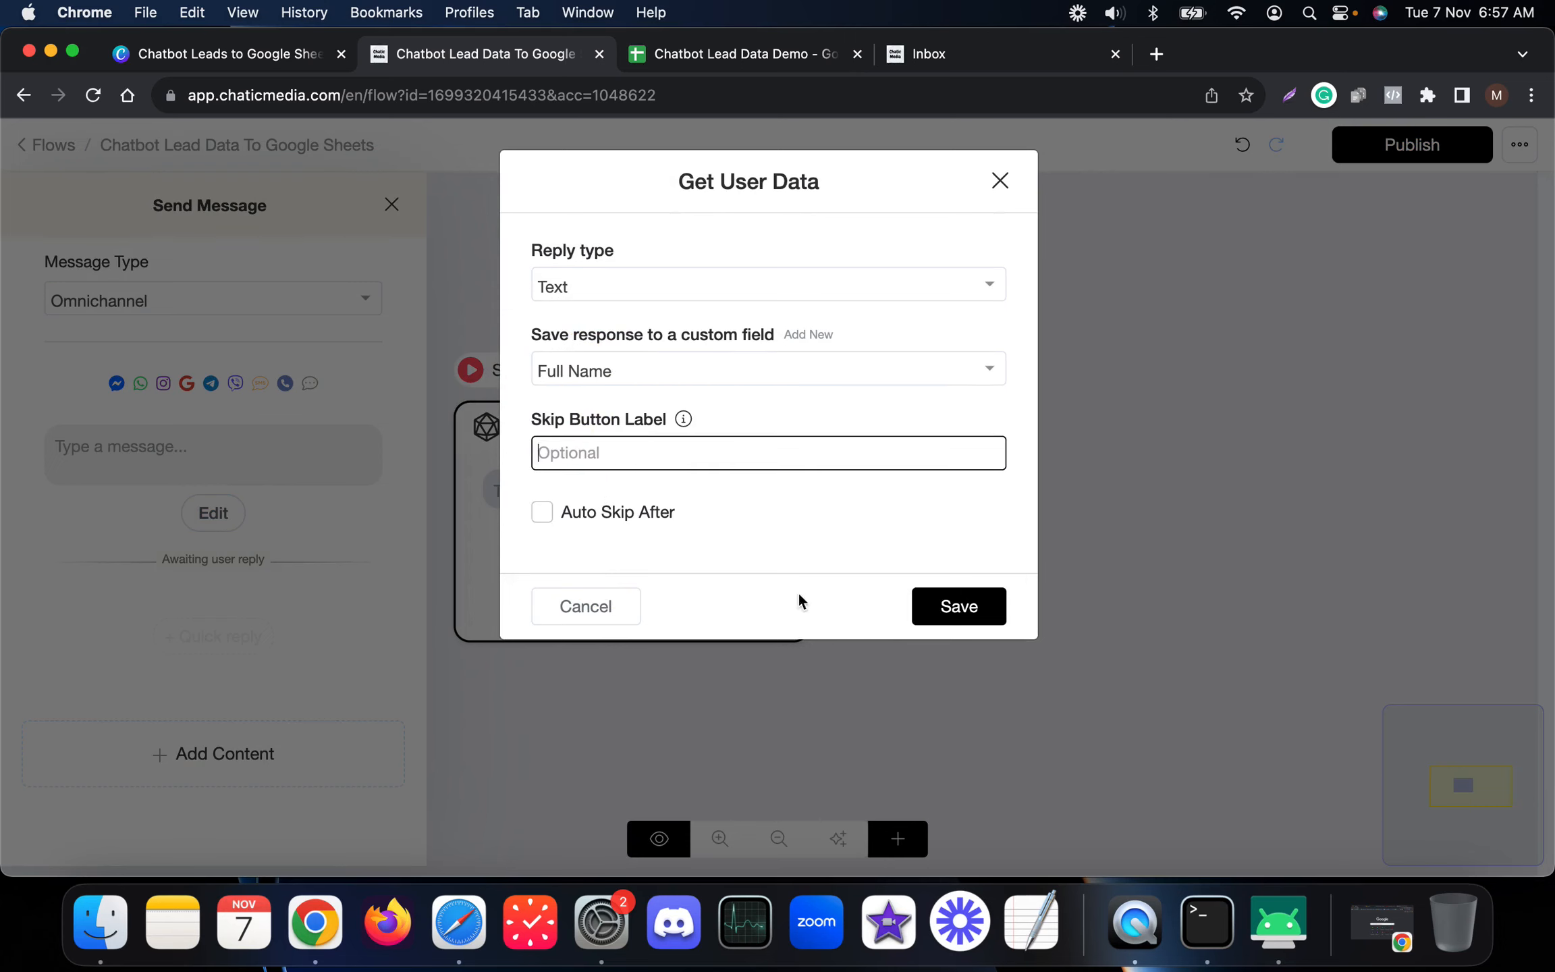
click(929, 609)
Step: Word the question 'What is your name?' and create Send Message #1 from its Data was saved port
click(202, 451)
text(What is your name?)
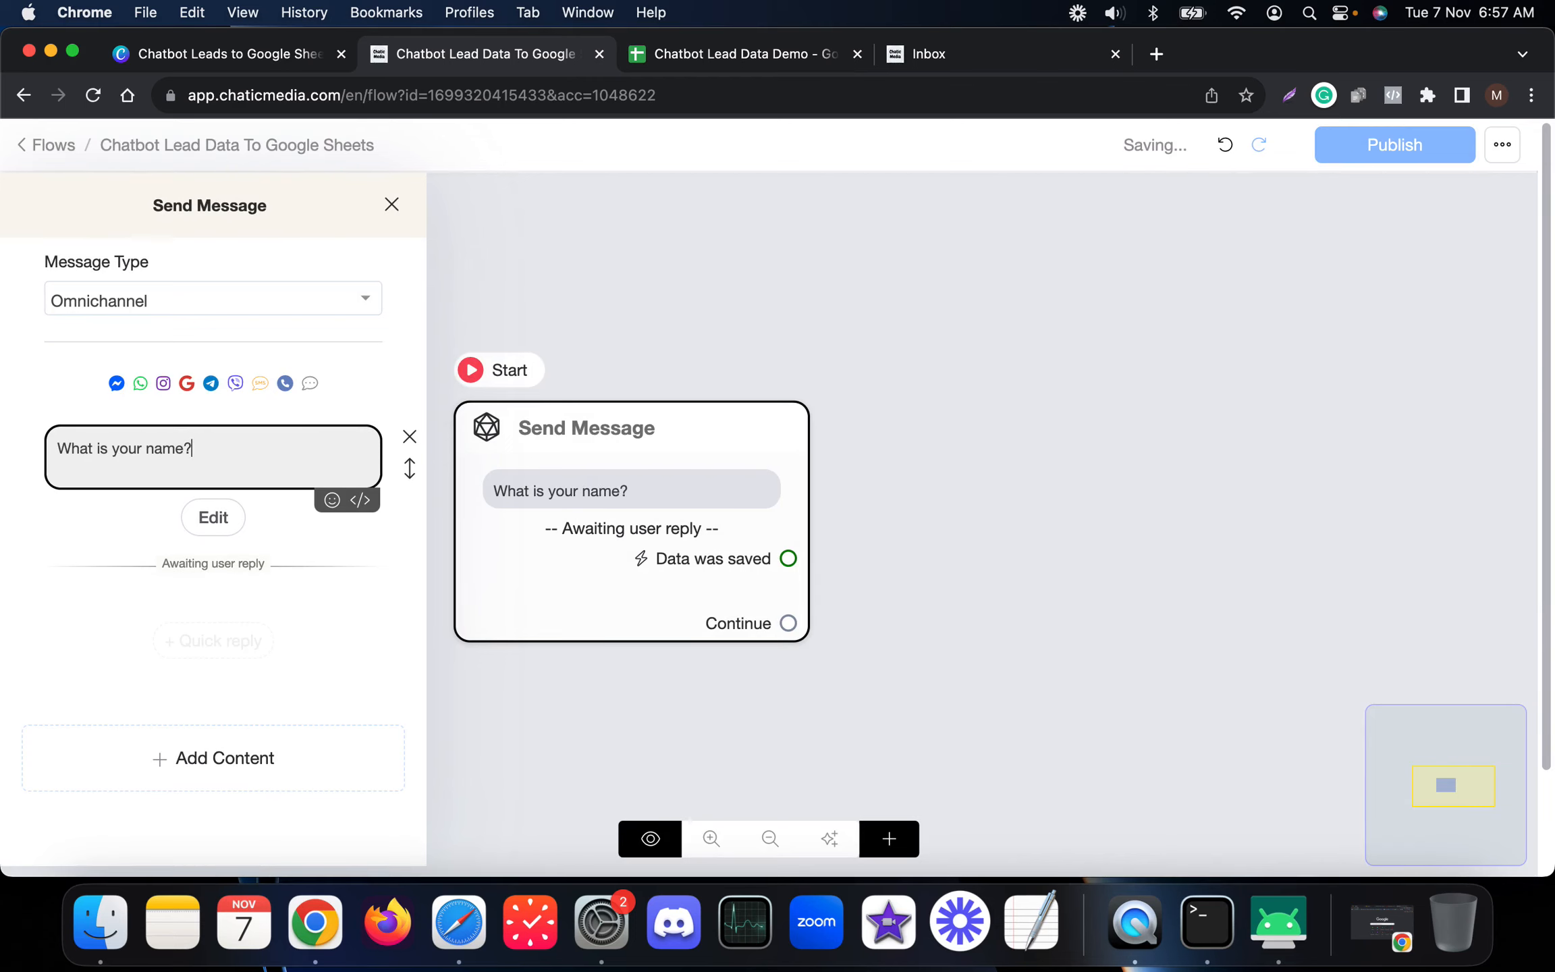
click(1004, 445)
drag(598, 535, 291, 500)
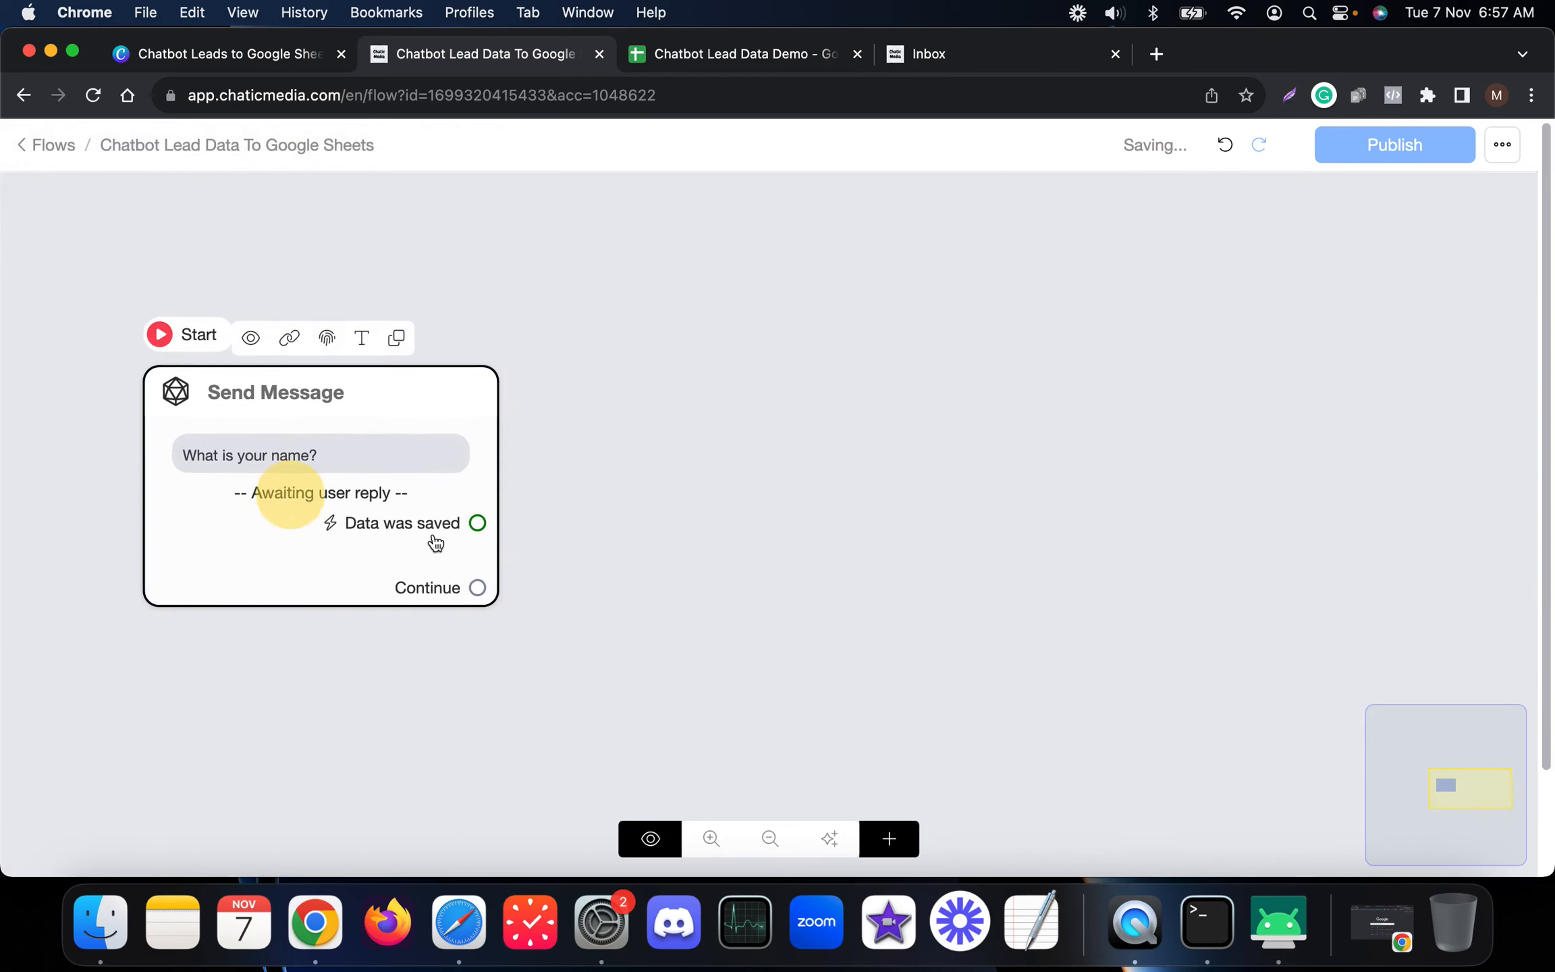
drag(476, 524, 627, 466)
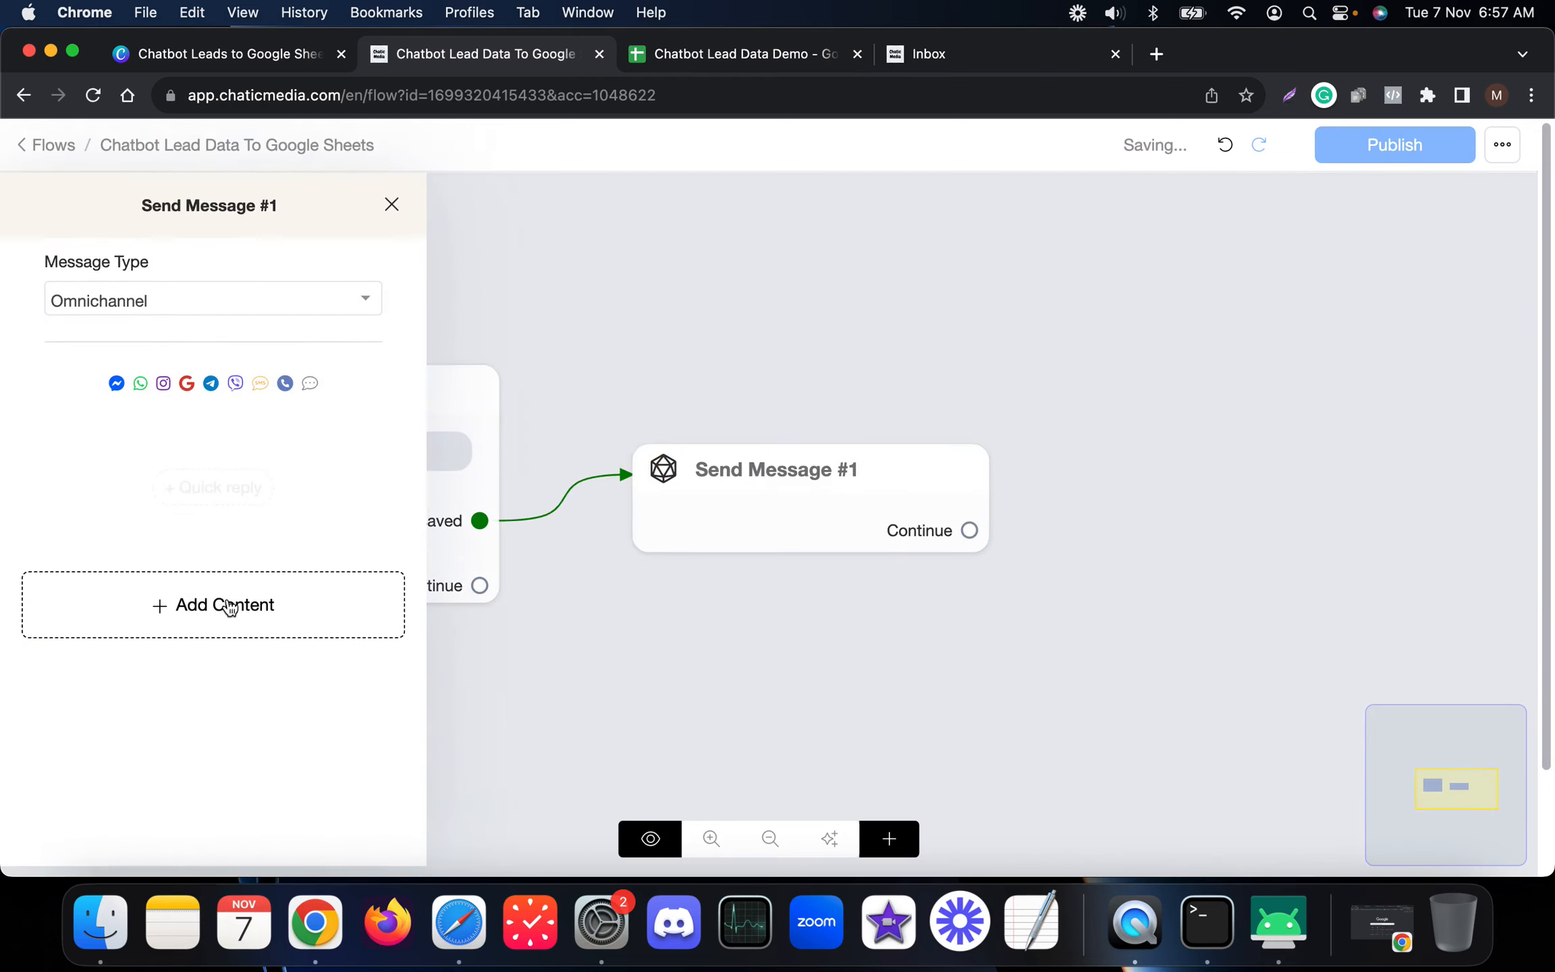
Step: In Send Message #1, add a Get User Data question for Email with no Skip label
click(222, 606)
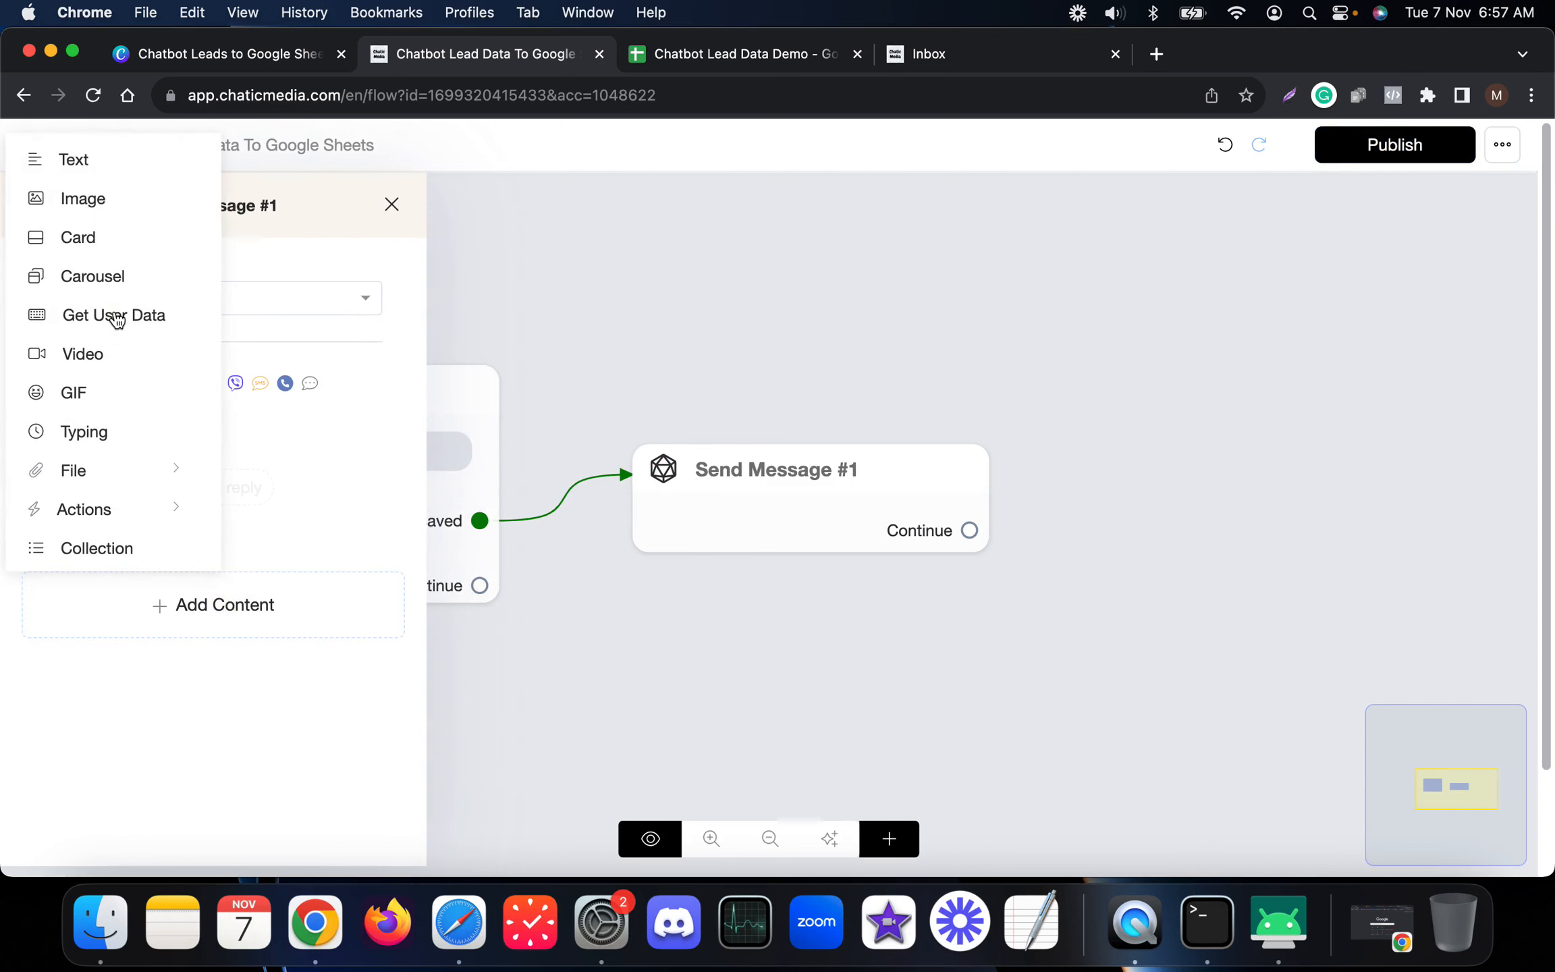
click(85, 318)
click(212, 513)
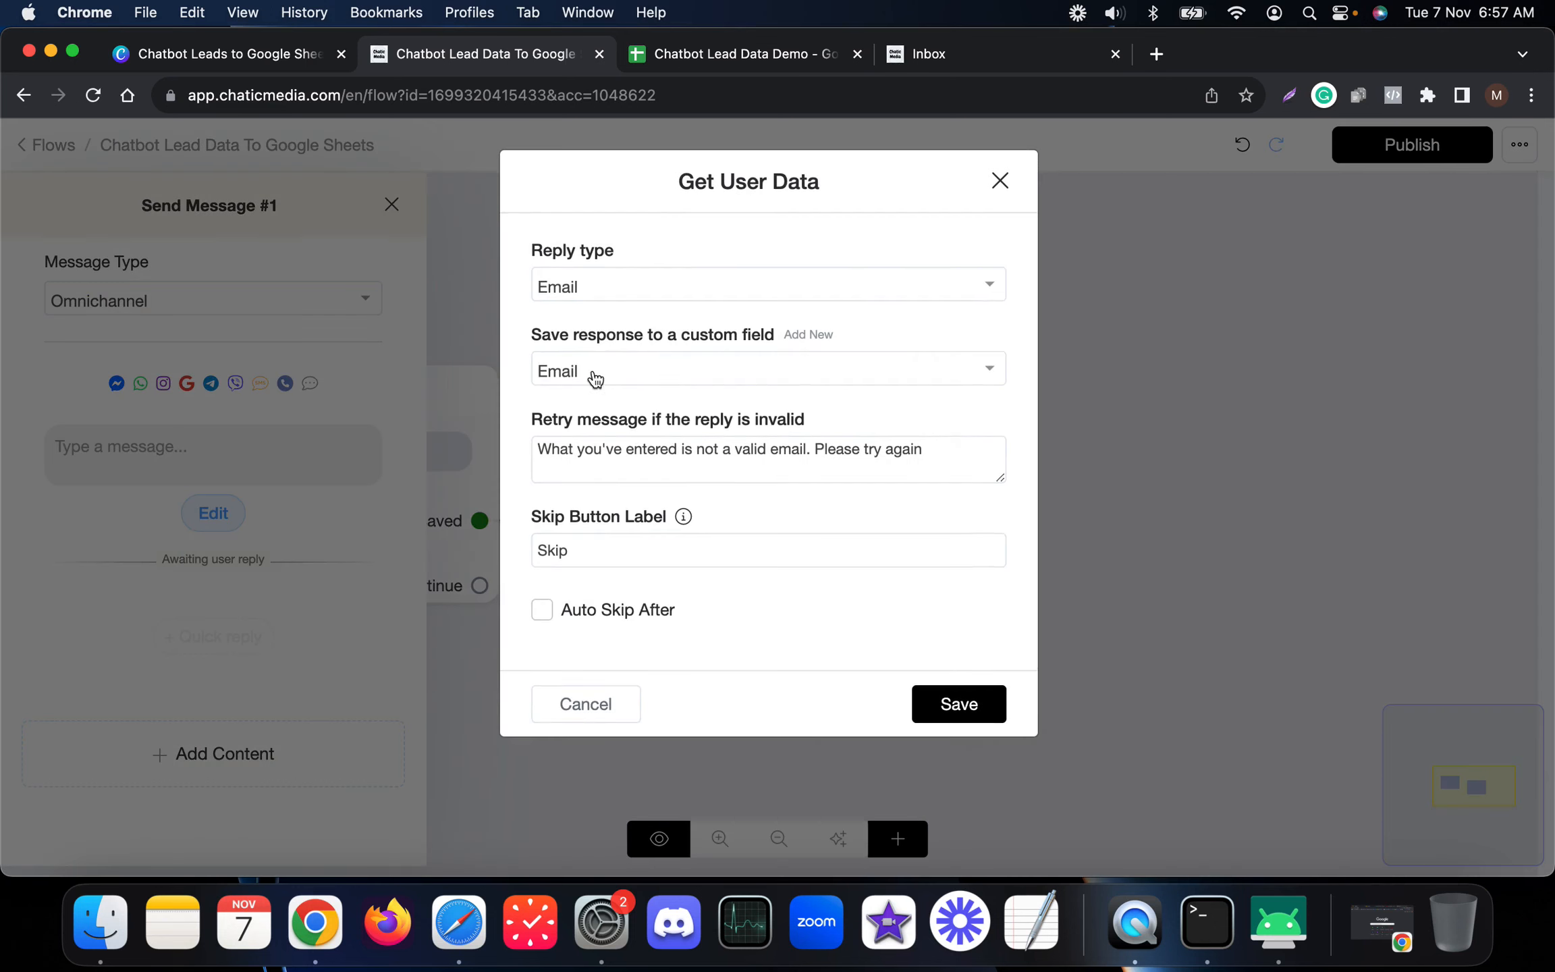
double_click(626, 549)
key(BackSpace)
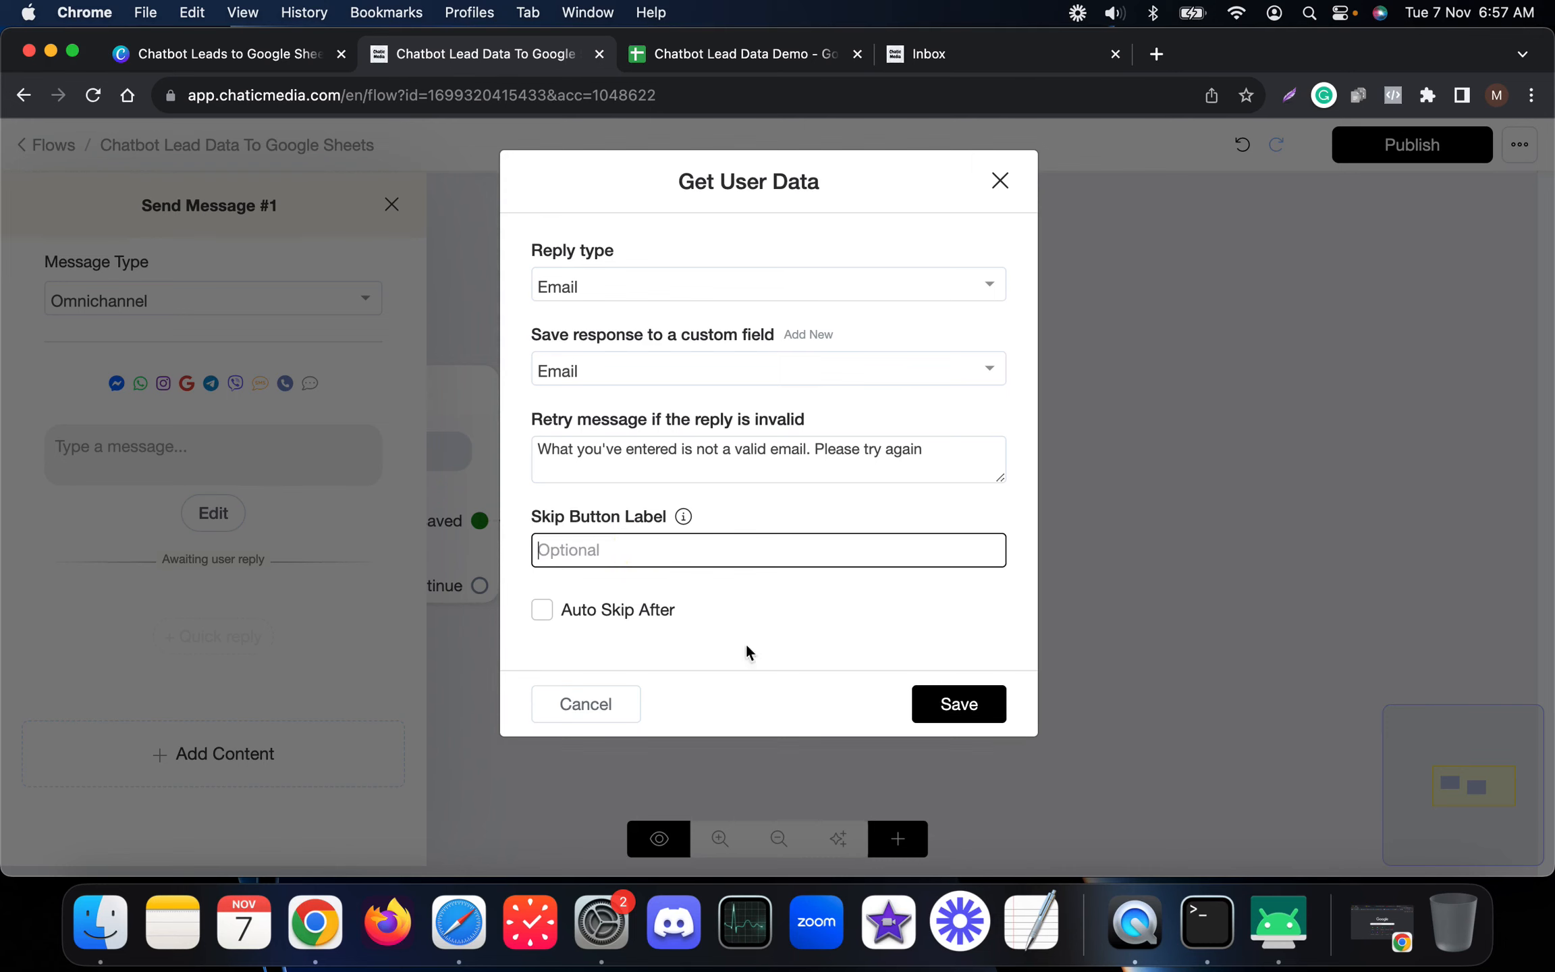
click(958, 727)
Step: Write 'What is your email address?' and recheck the name question's settings
click(97, 447)
text(What is your emai)
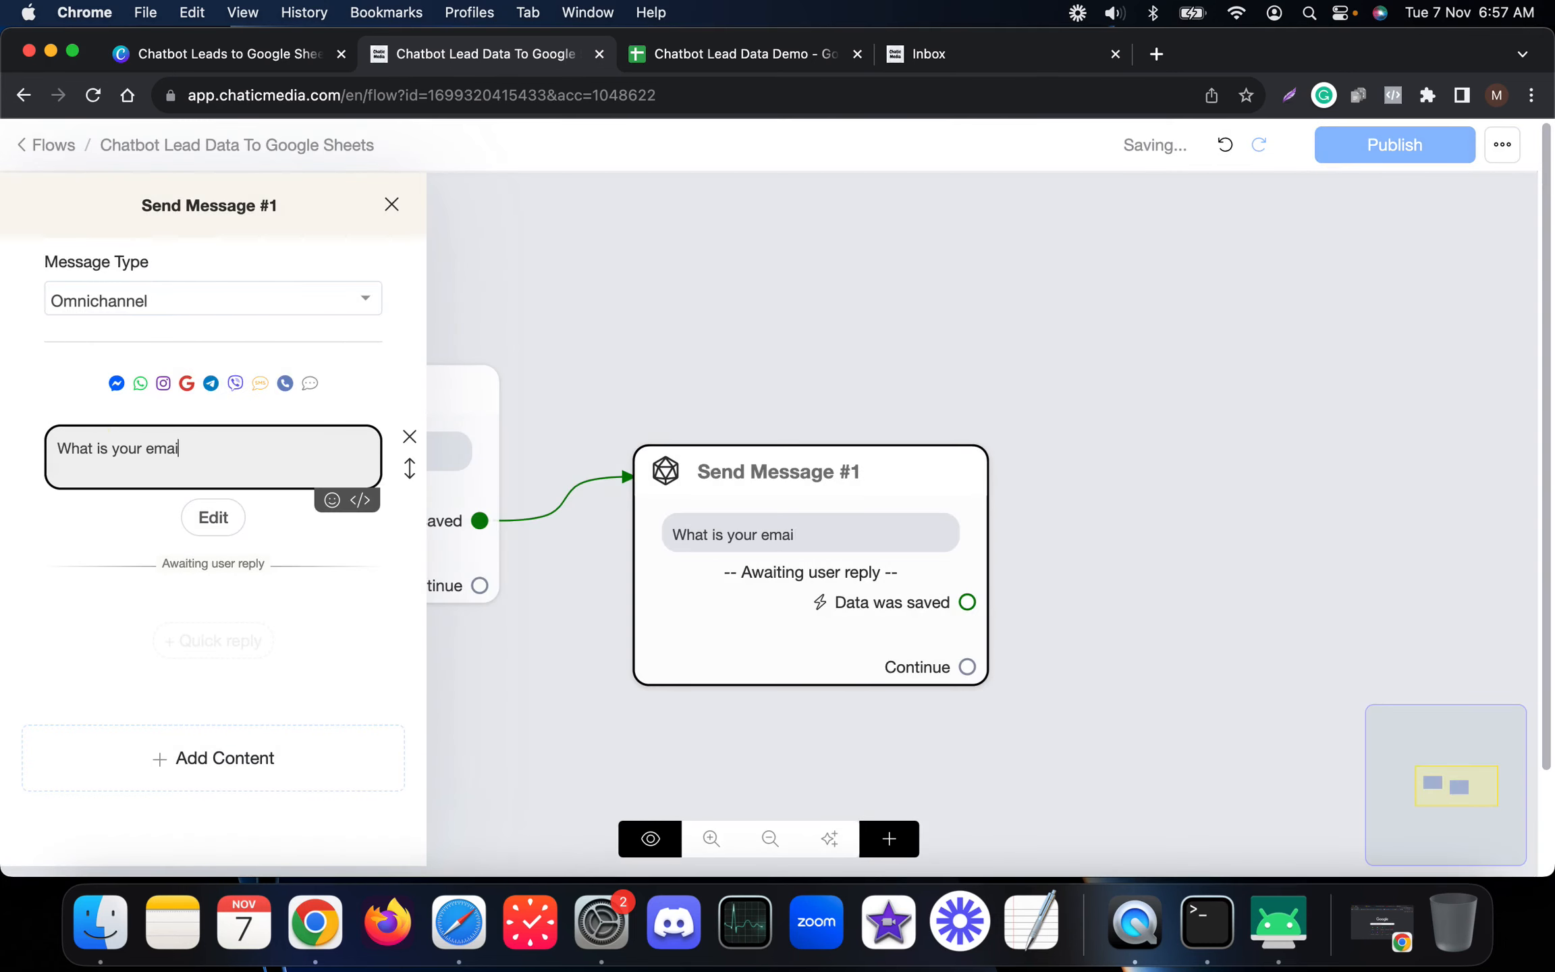
click(1079, 382)
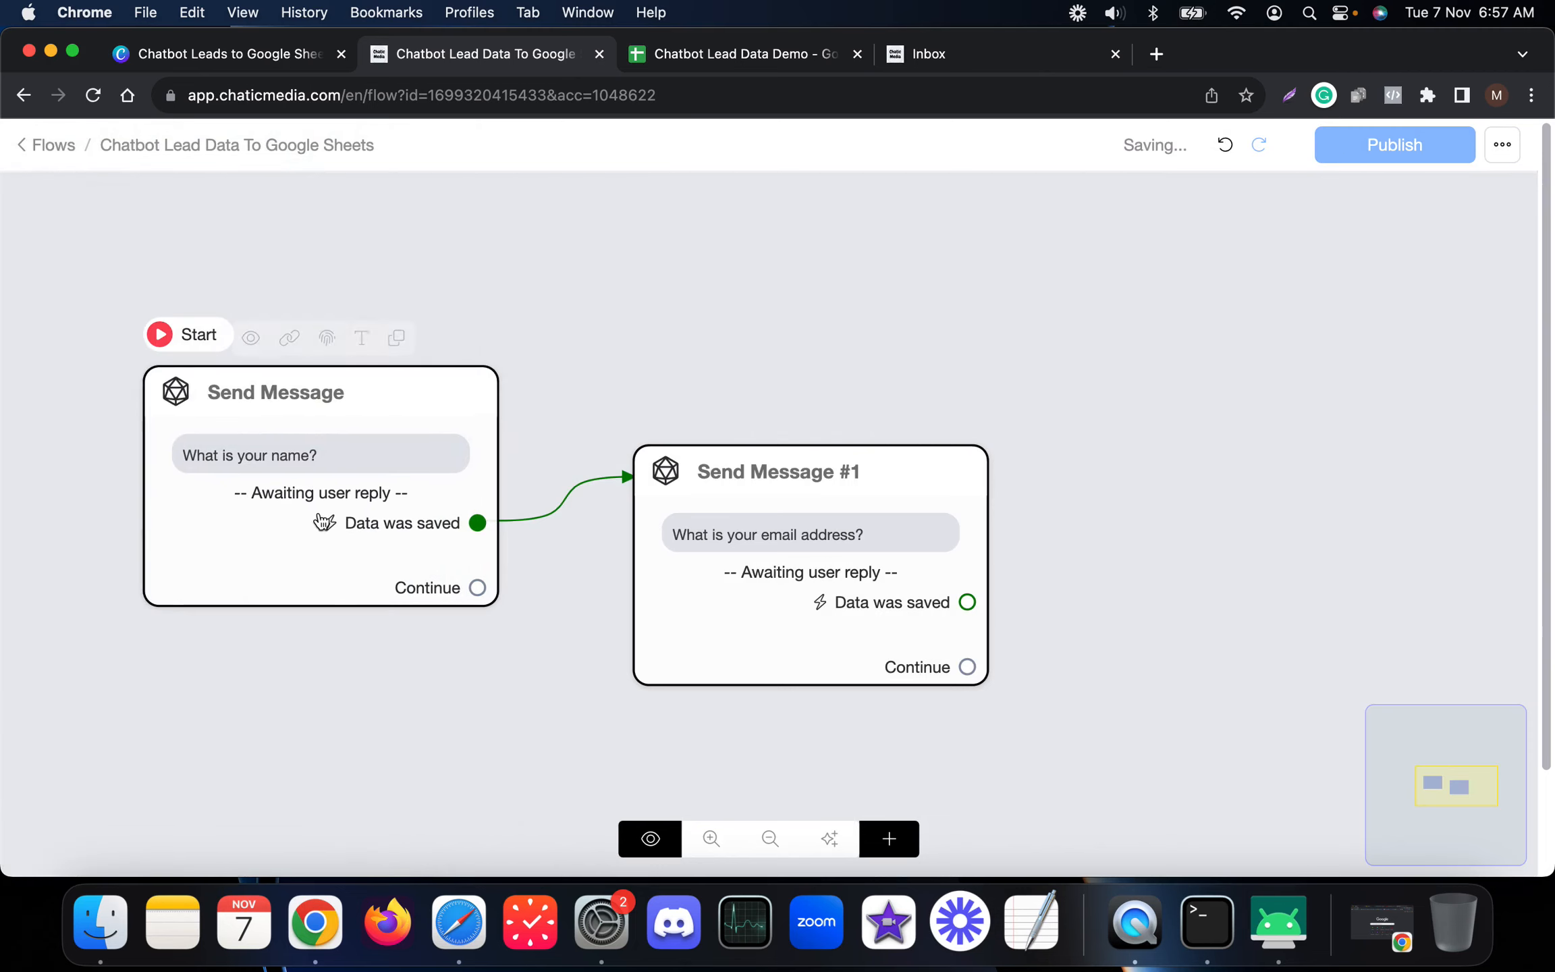
click(326, 521)
click(213, 513)
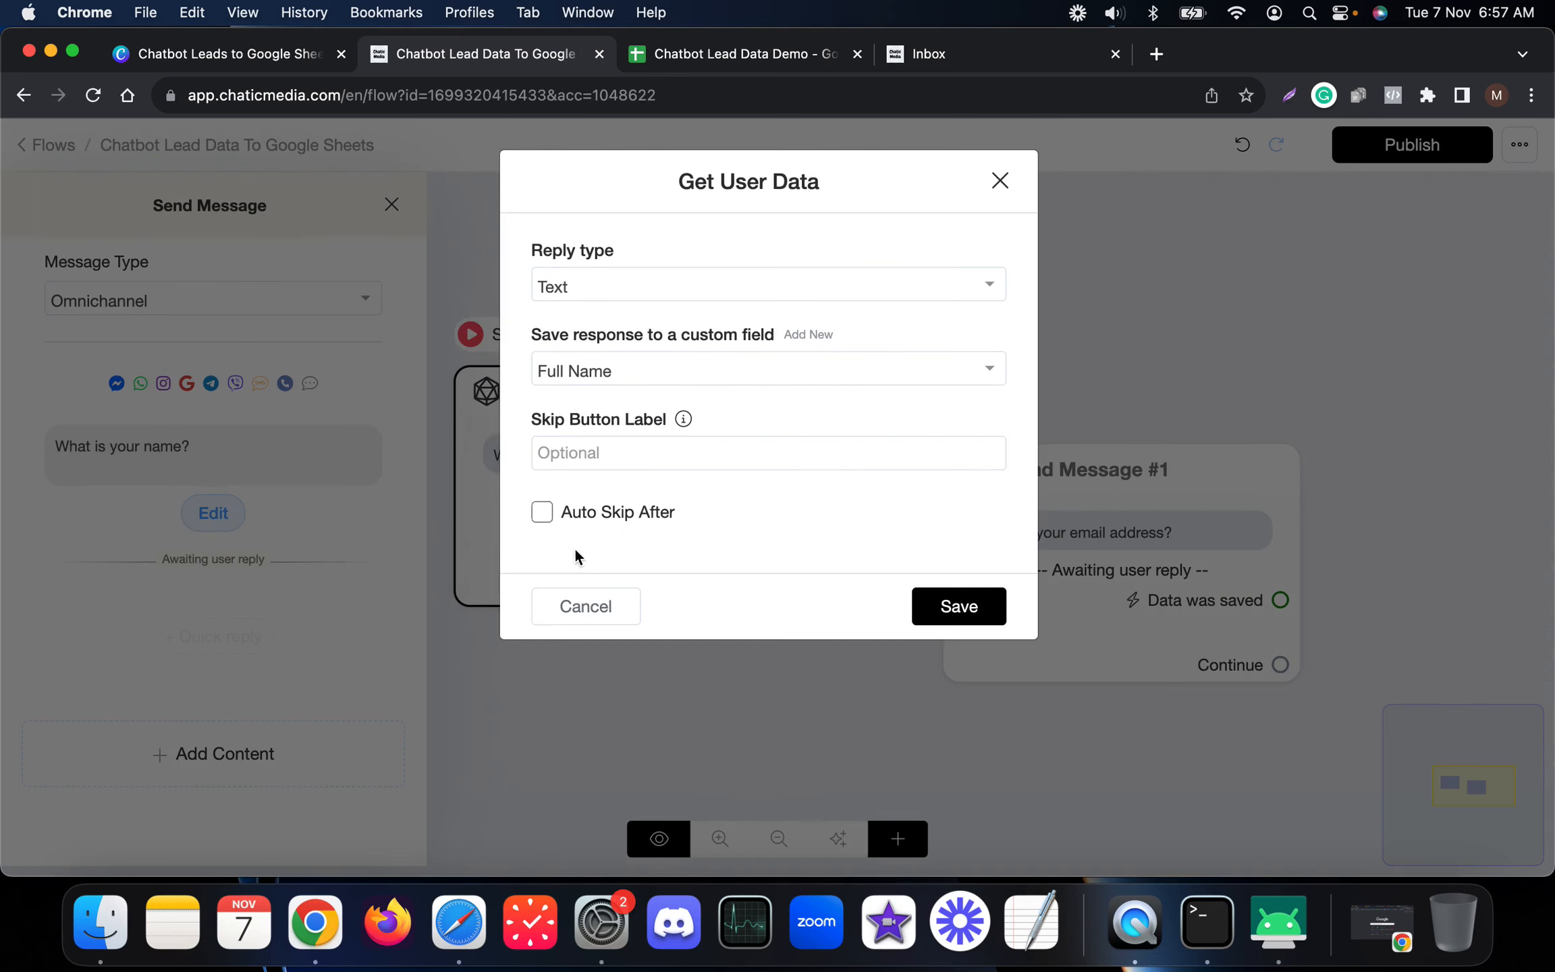
click(574, 601)
Step: Open the email question with 'Thanks, {{full_name}}!' on its own line
click(1036, 560)
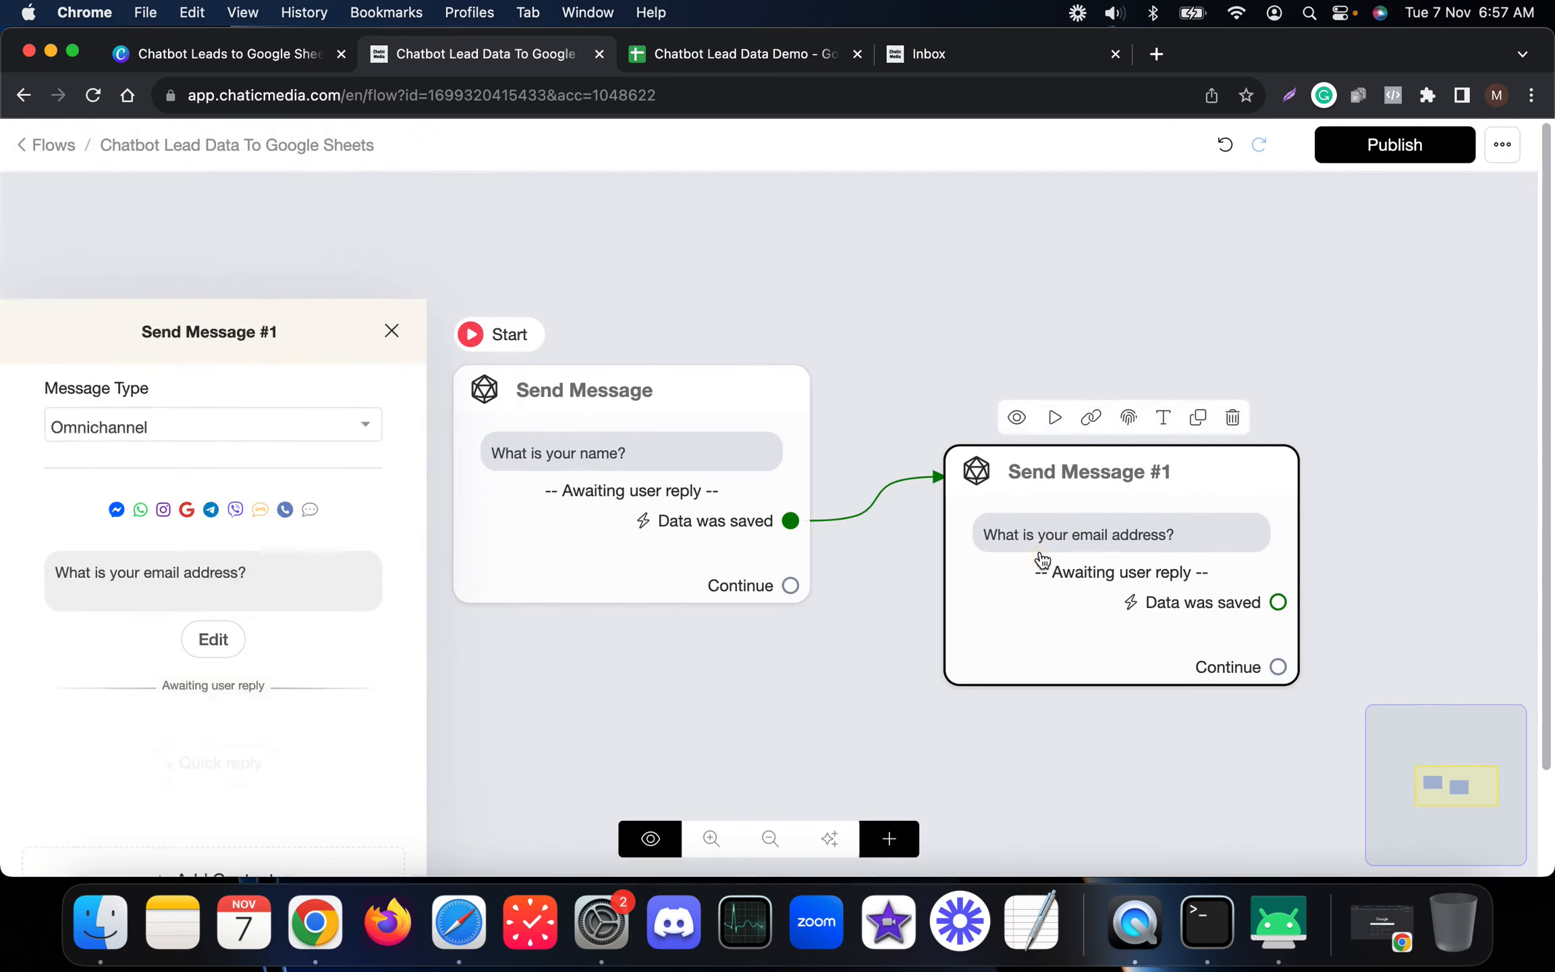
click(54, 450)
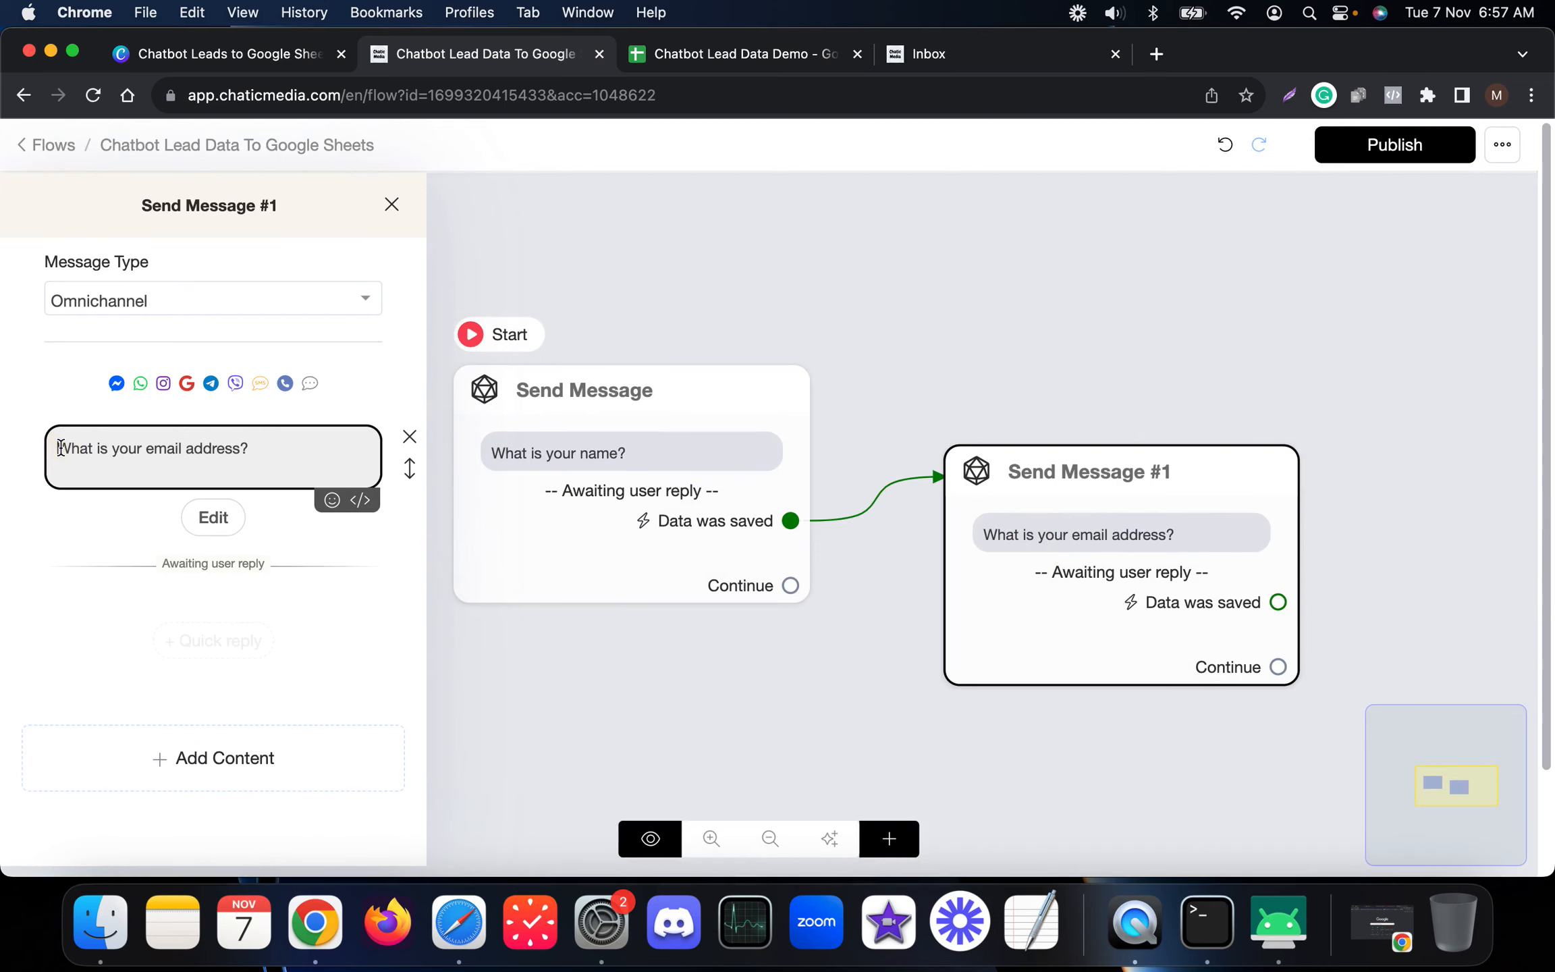
text(Thanks!)
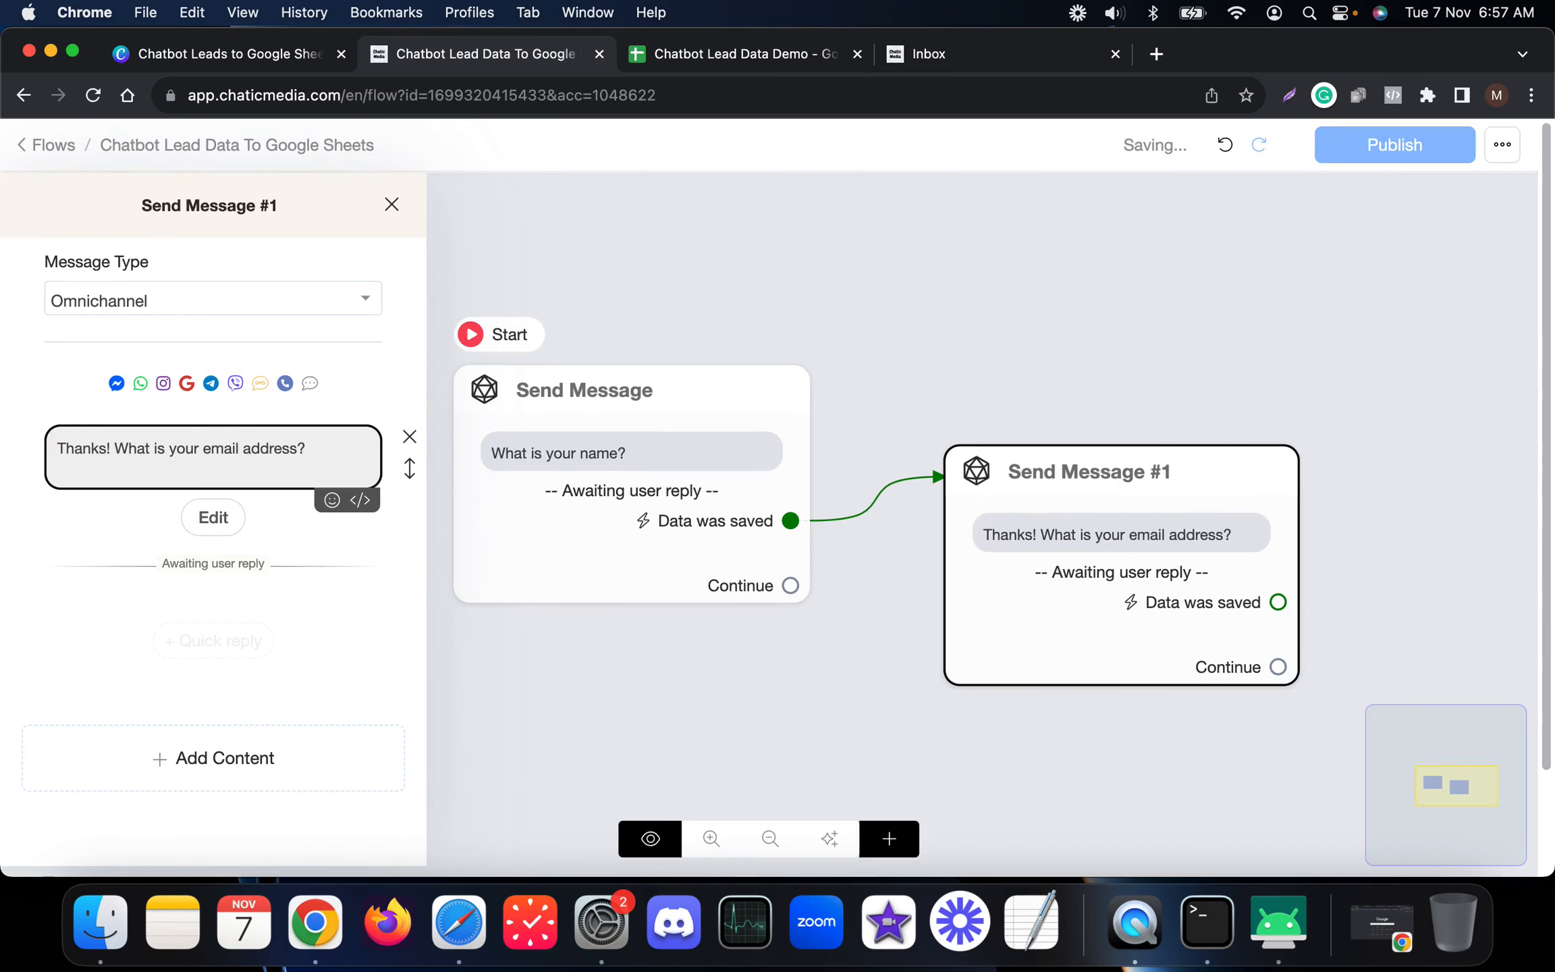
text( {f)
click(174, 531)
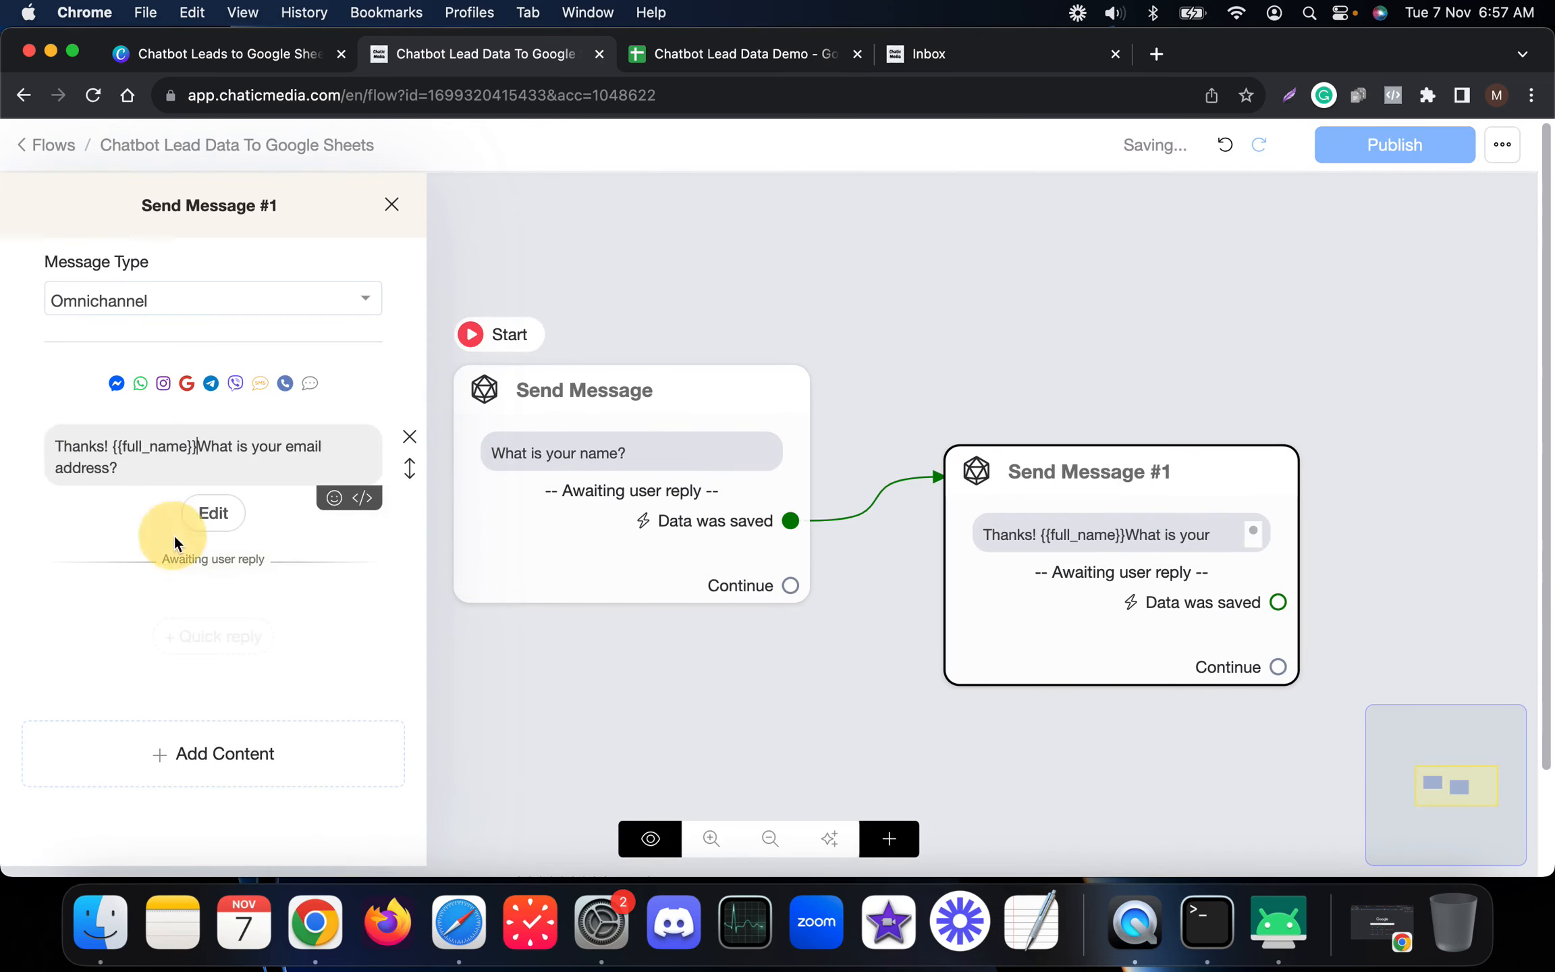
key(Return)
key(Return)
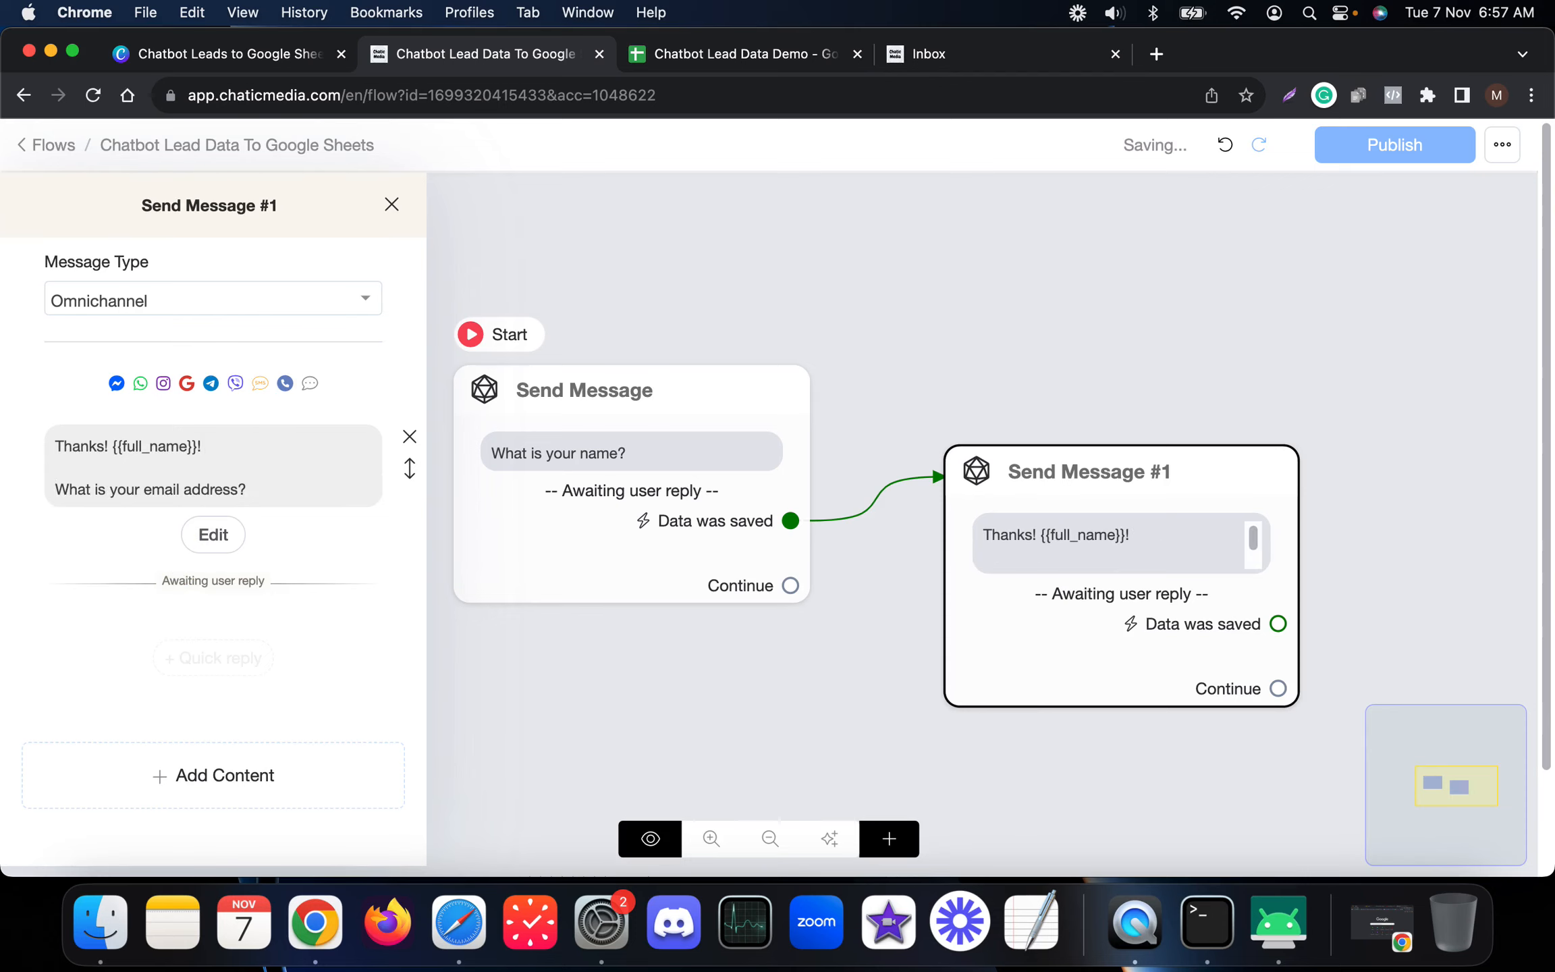
click(112, 451)
key(BackSpace)
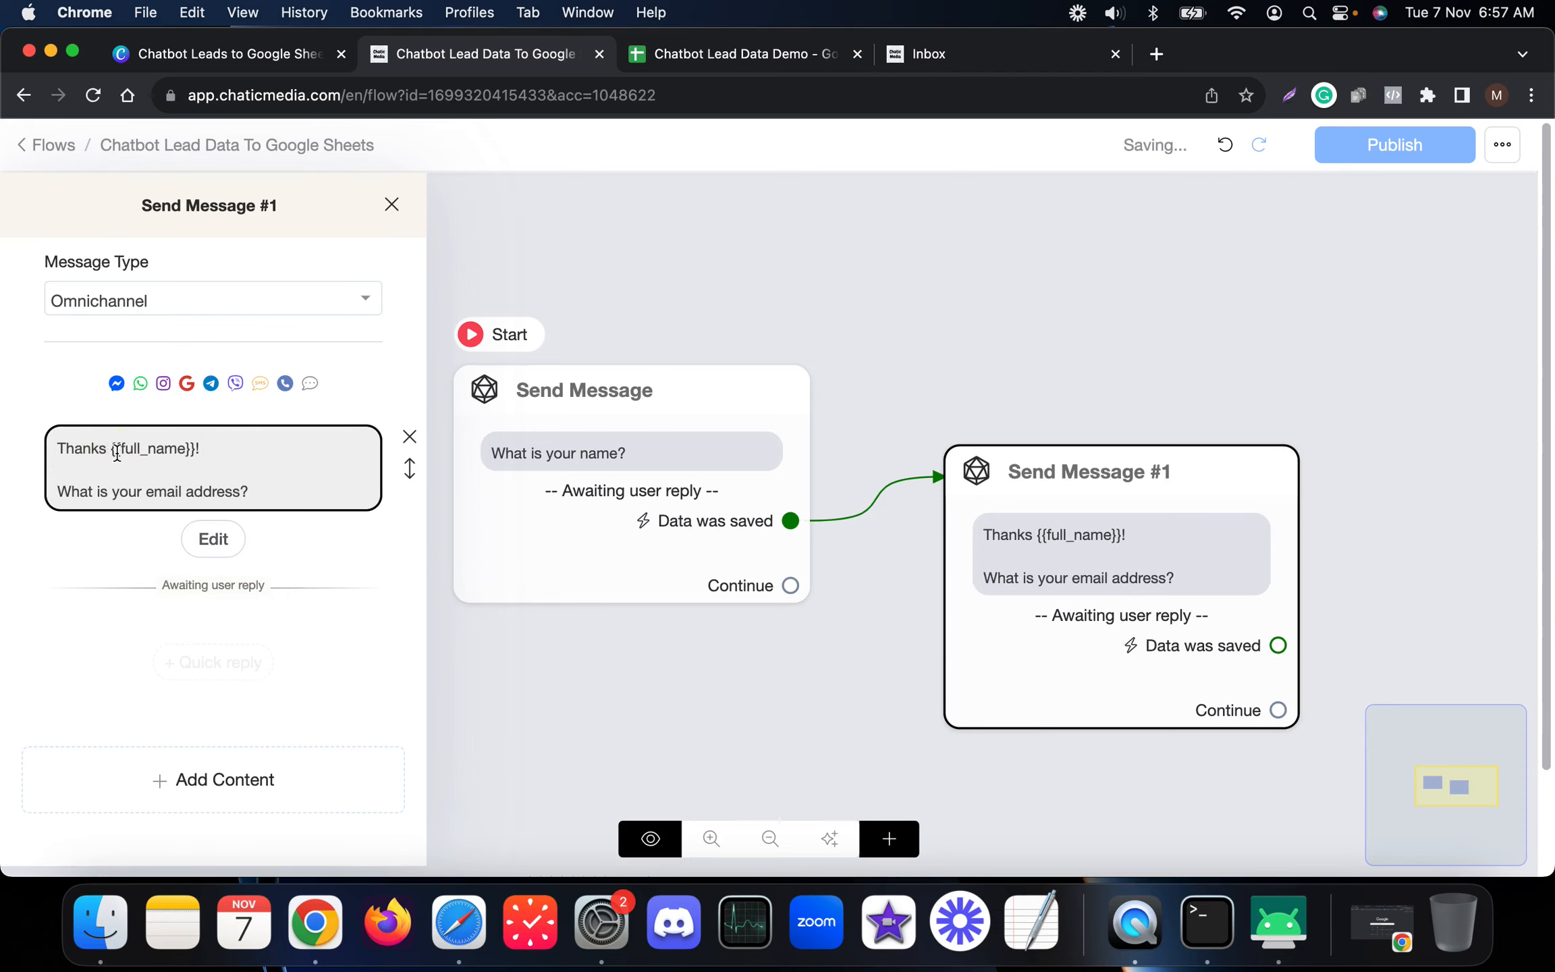
text(,)
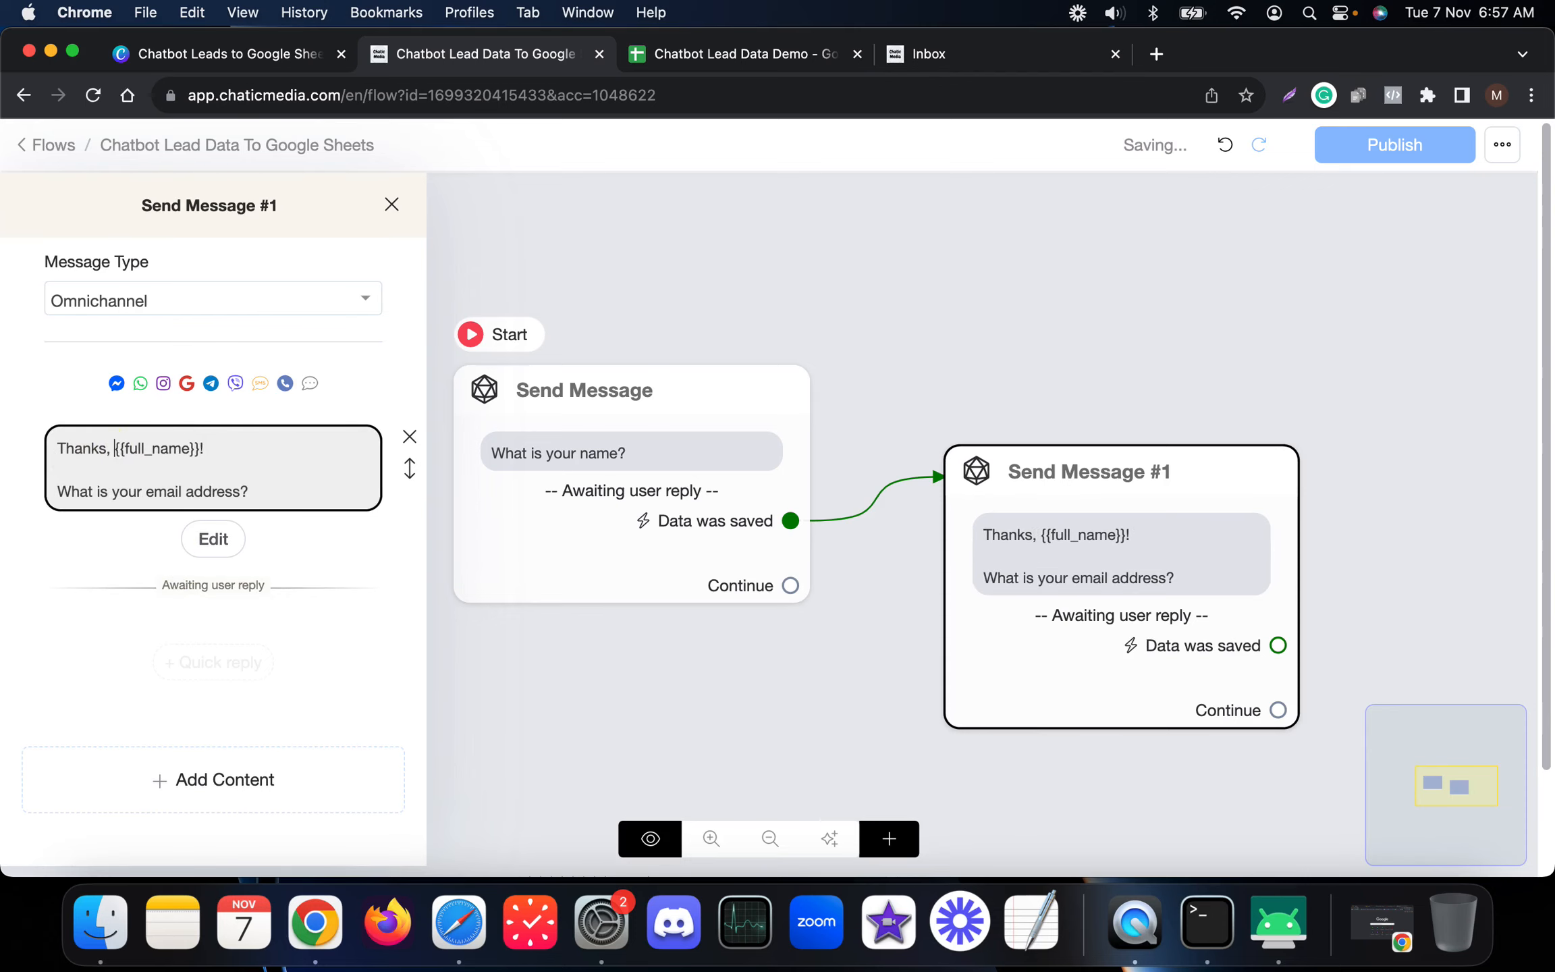
click(1071, 386)
scroll(564, 443, down, 3)
drag(569, 442, 211, 443)
Step: Give Send Message #2 the text 'Your email address is {{email}}'
drag(1127, 621, 907, 420)
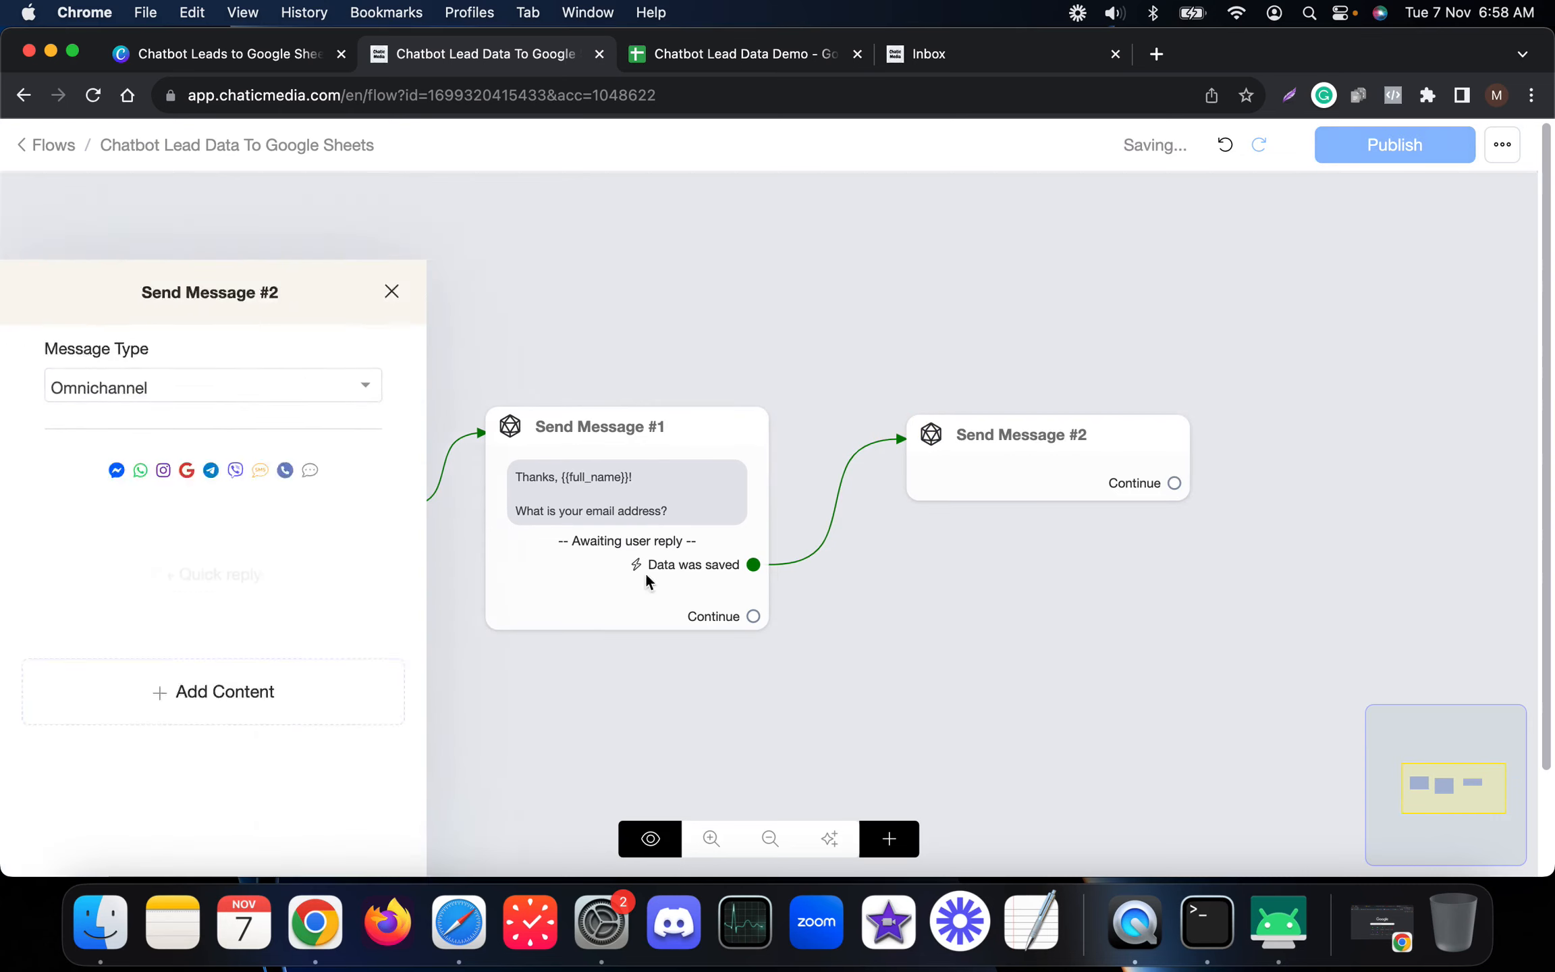
click(243, 611)
click(74, 160)
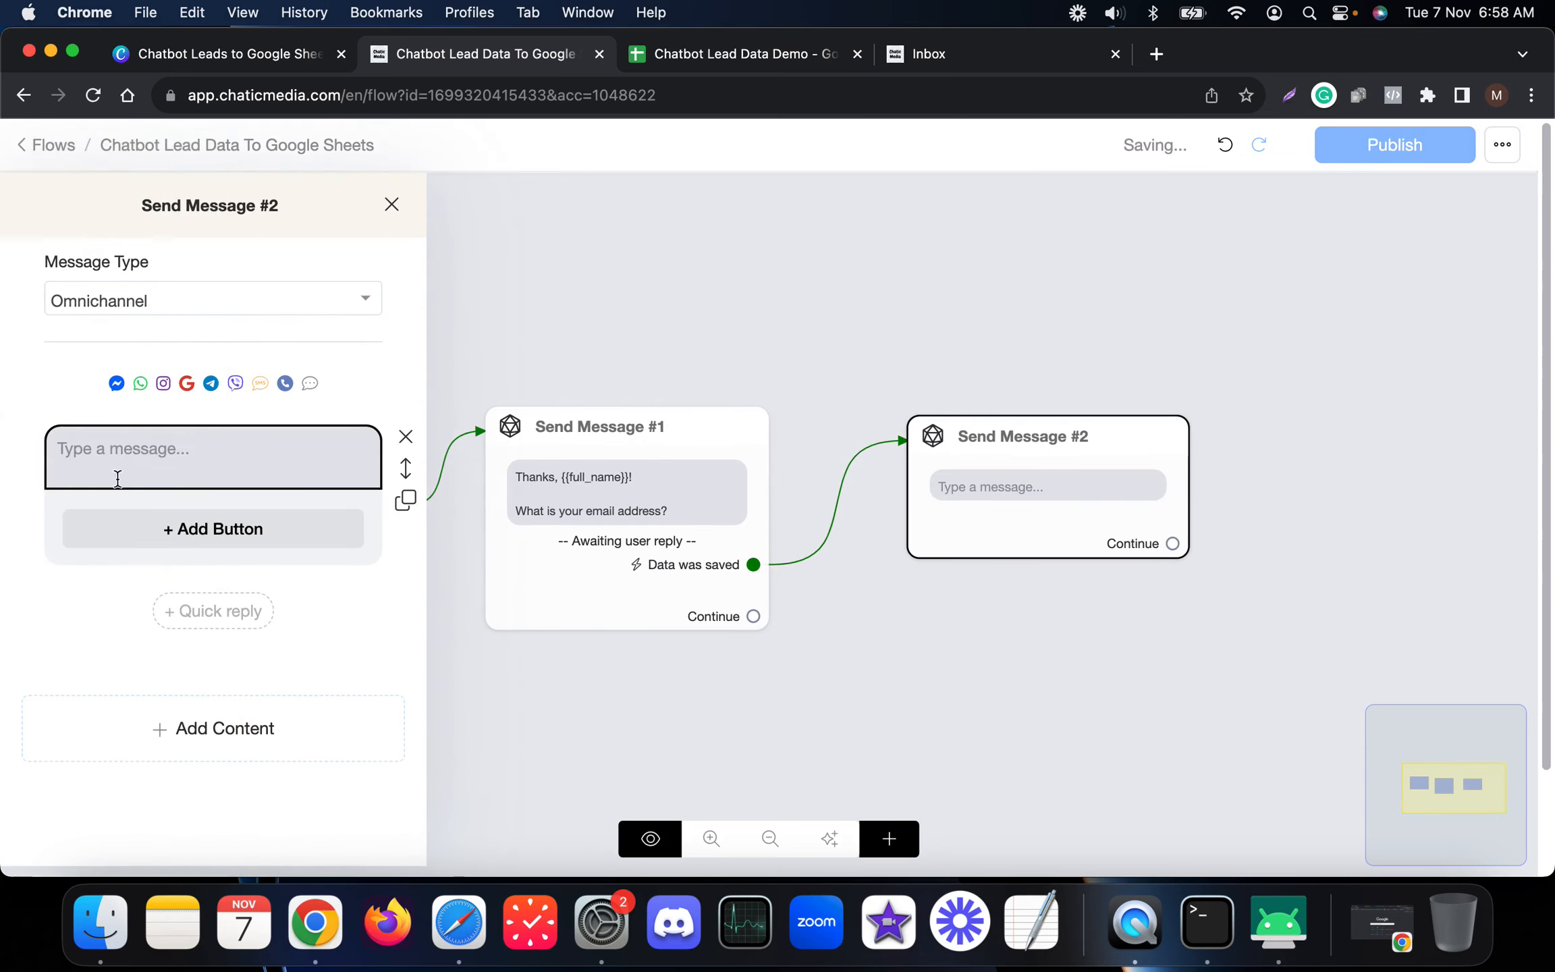
click(154, 446)
text(Your emai)
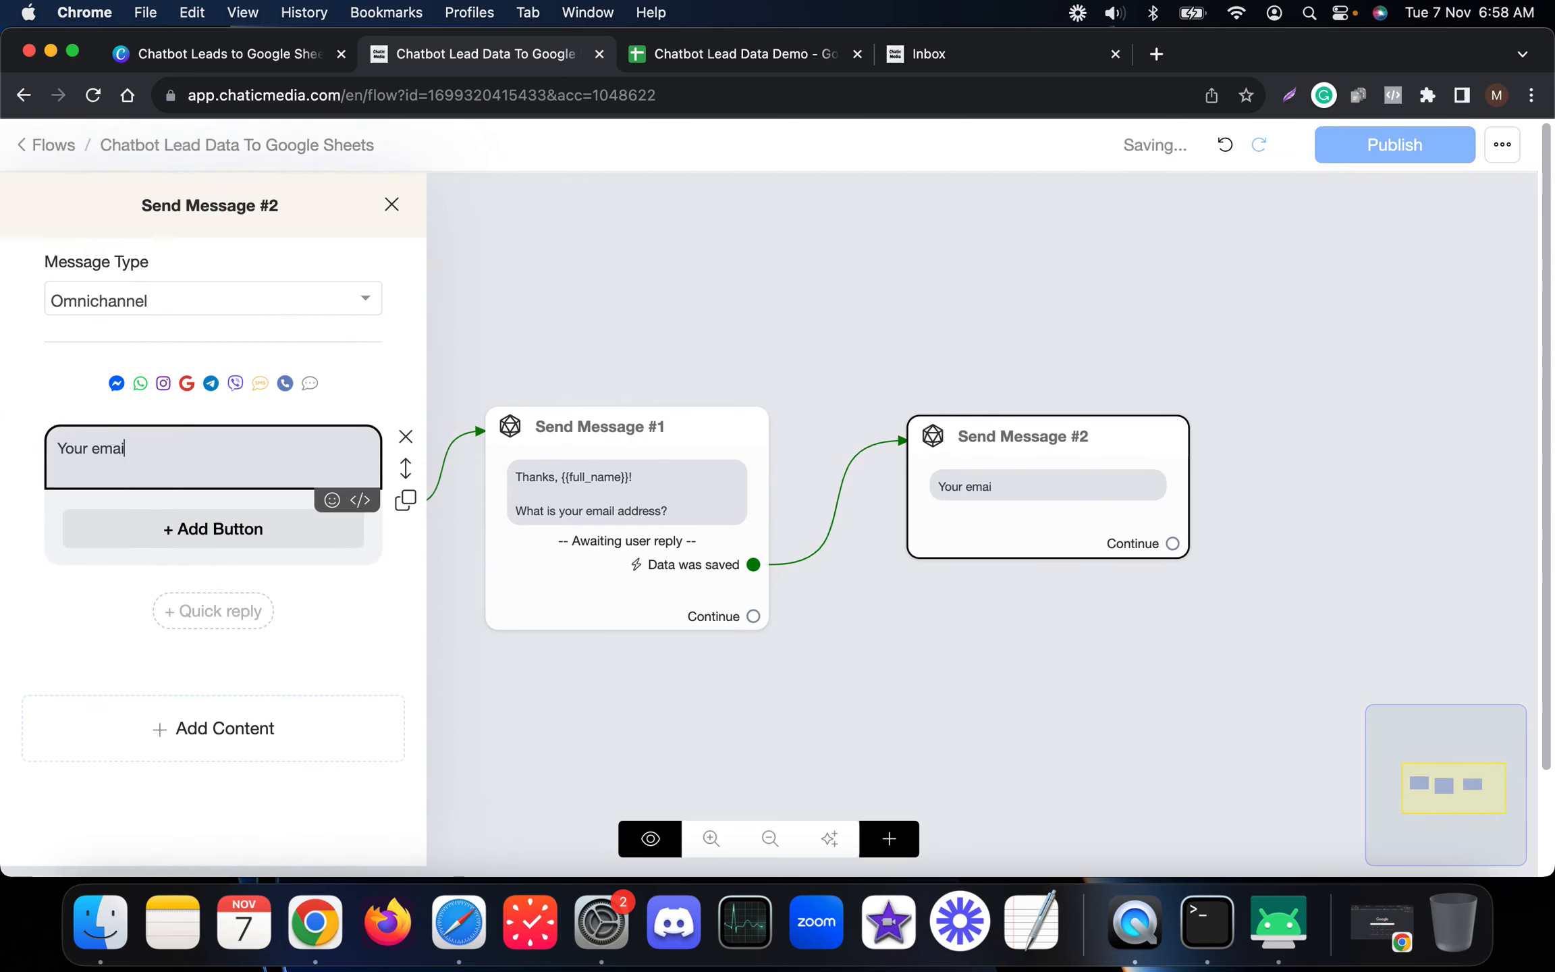
text(l address is {ema)
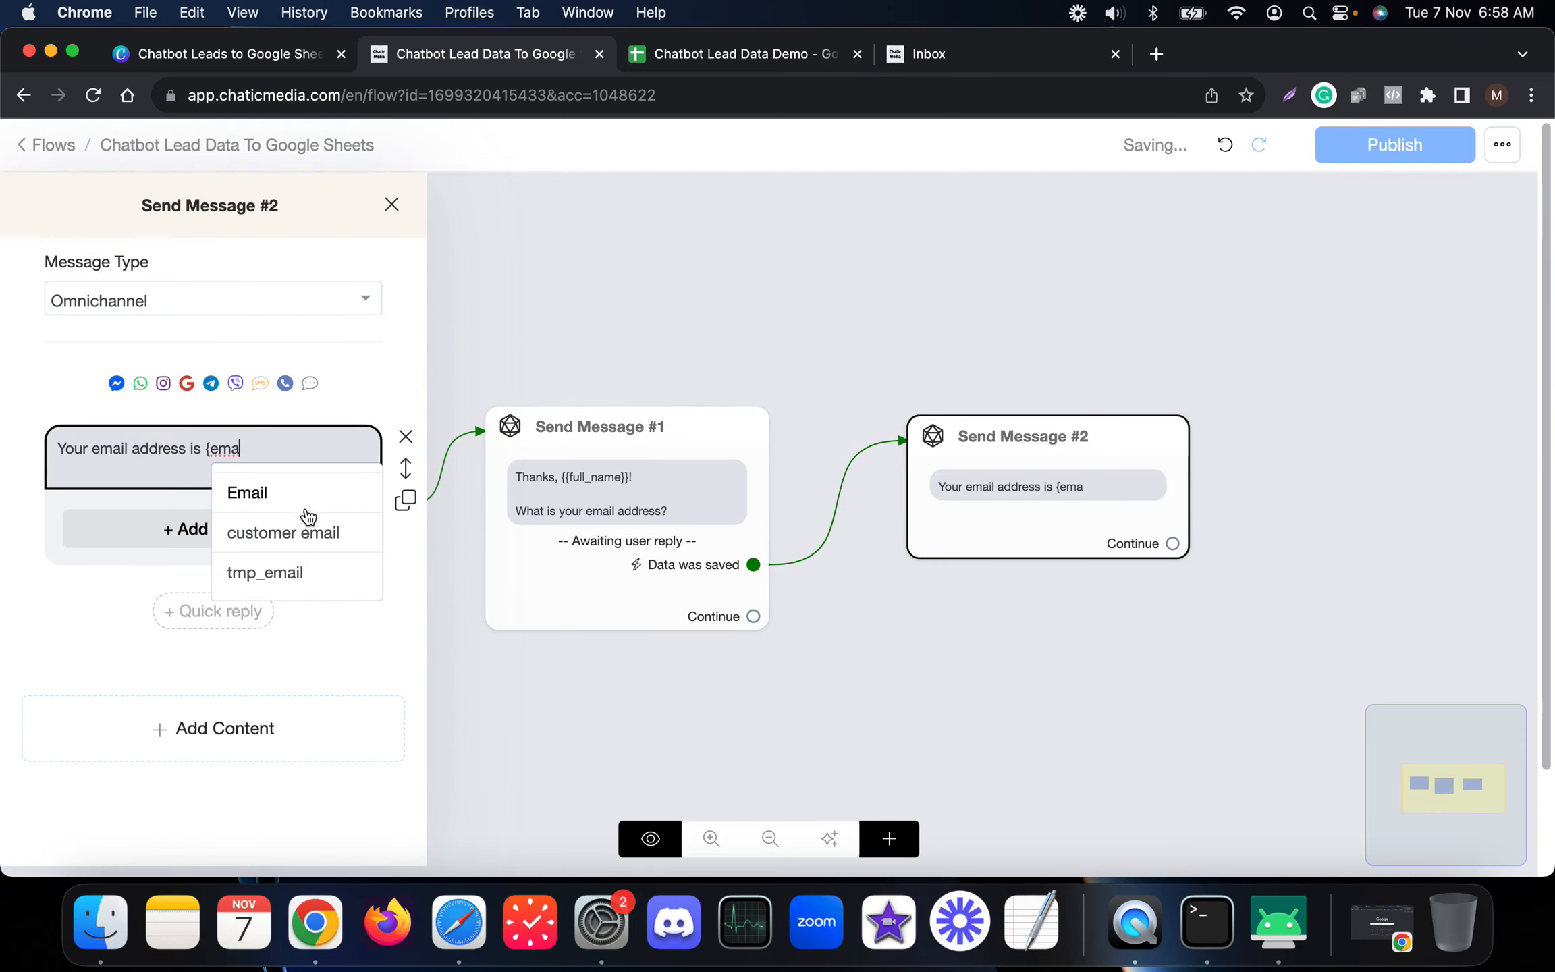
click(264, 495)
Step: Add a 'Change Email' button under the email message and save it
click(215, 527)
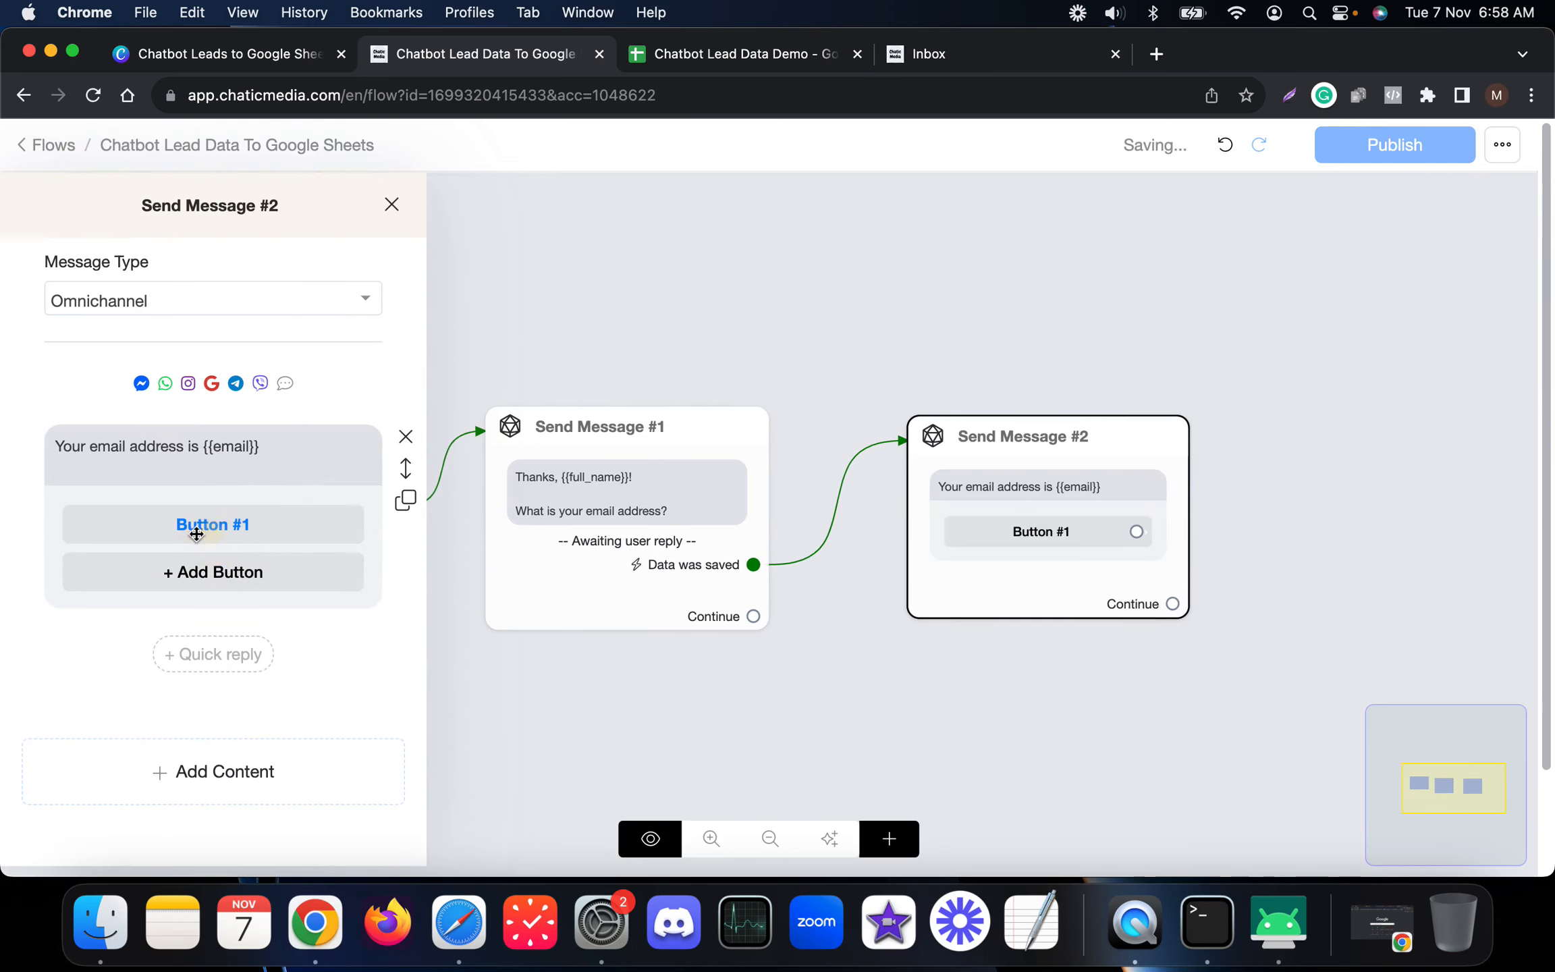
click(207, 526)
drag(560, 257, 330, 228)
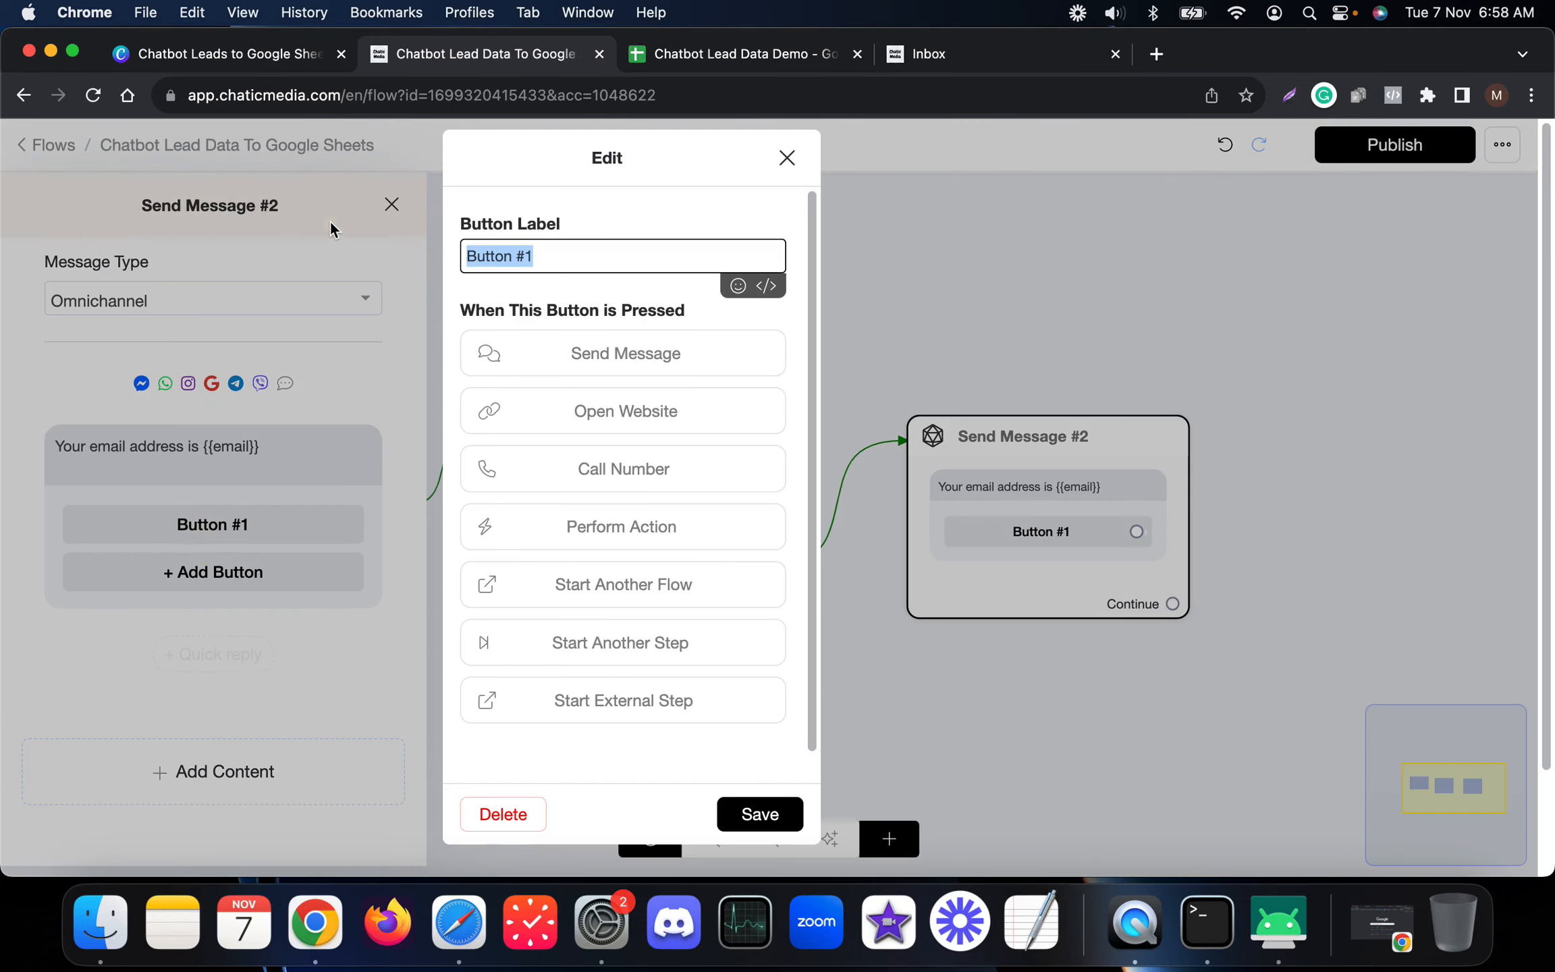
text(Chaneg)
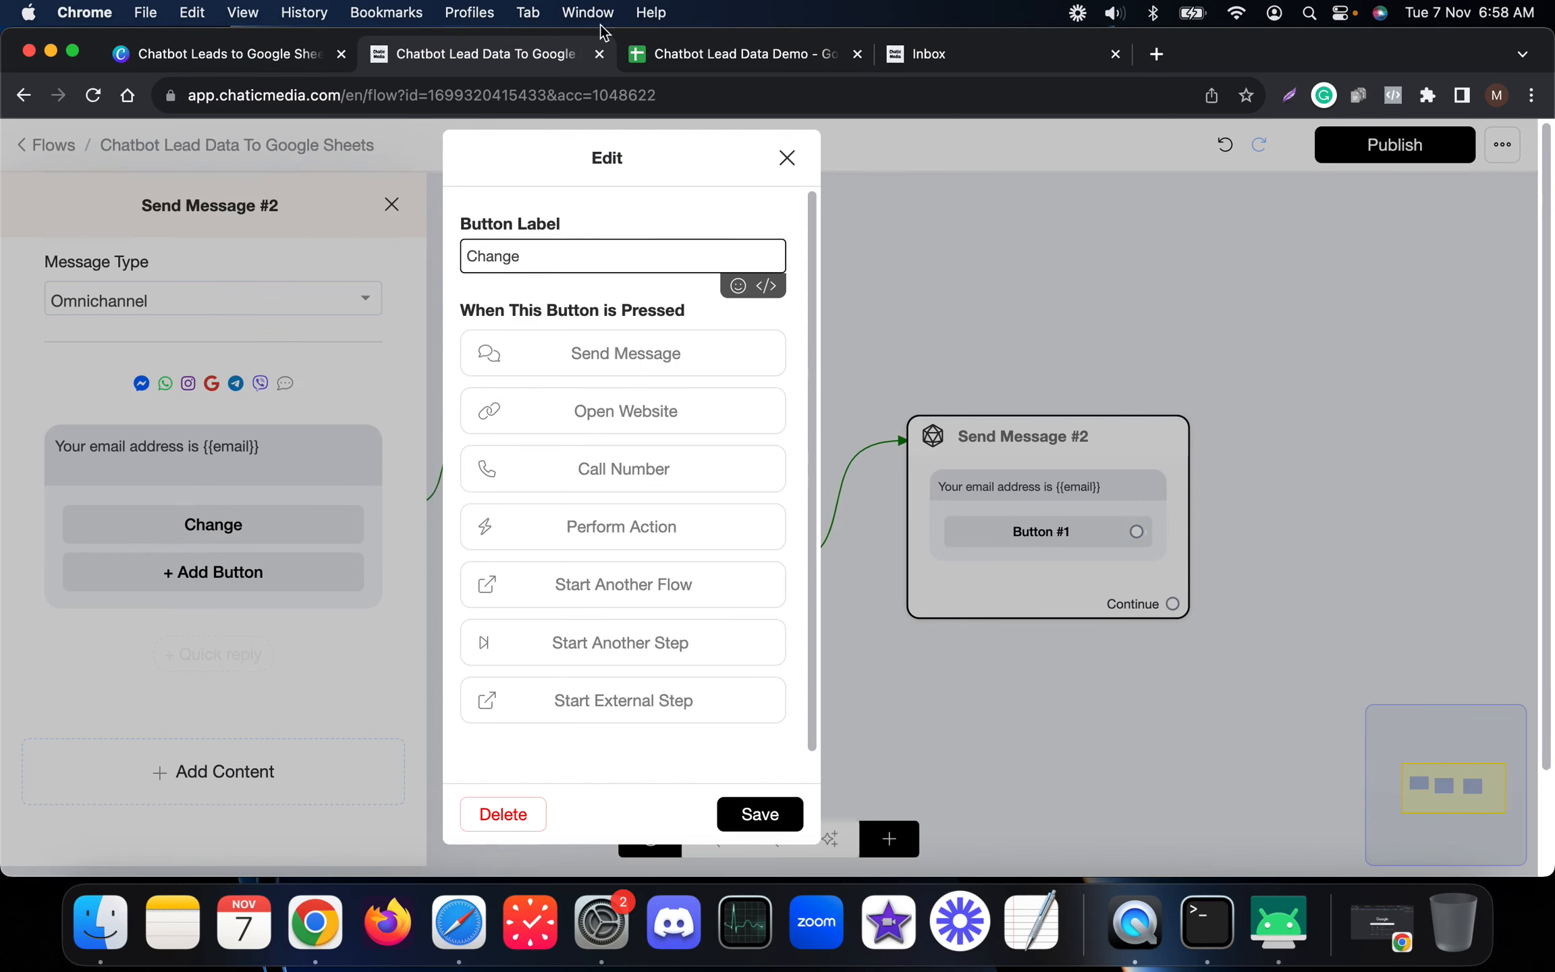
click(702, 57)
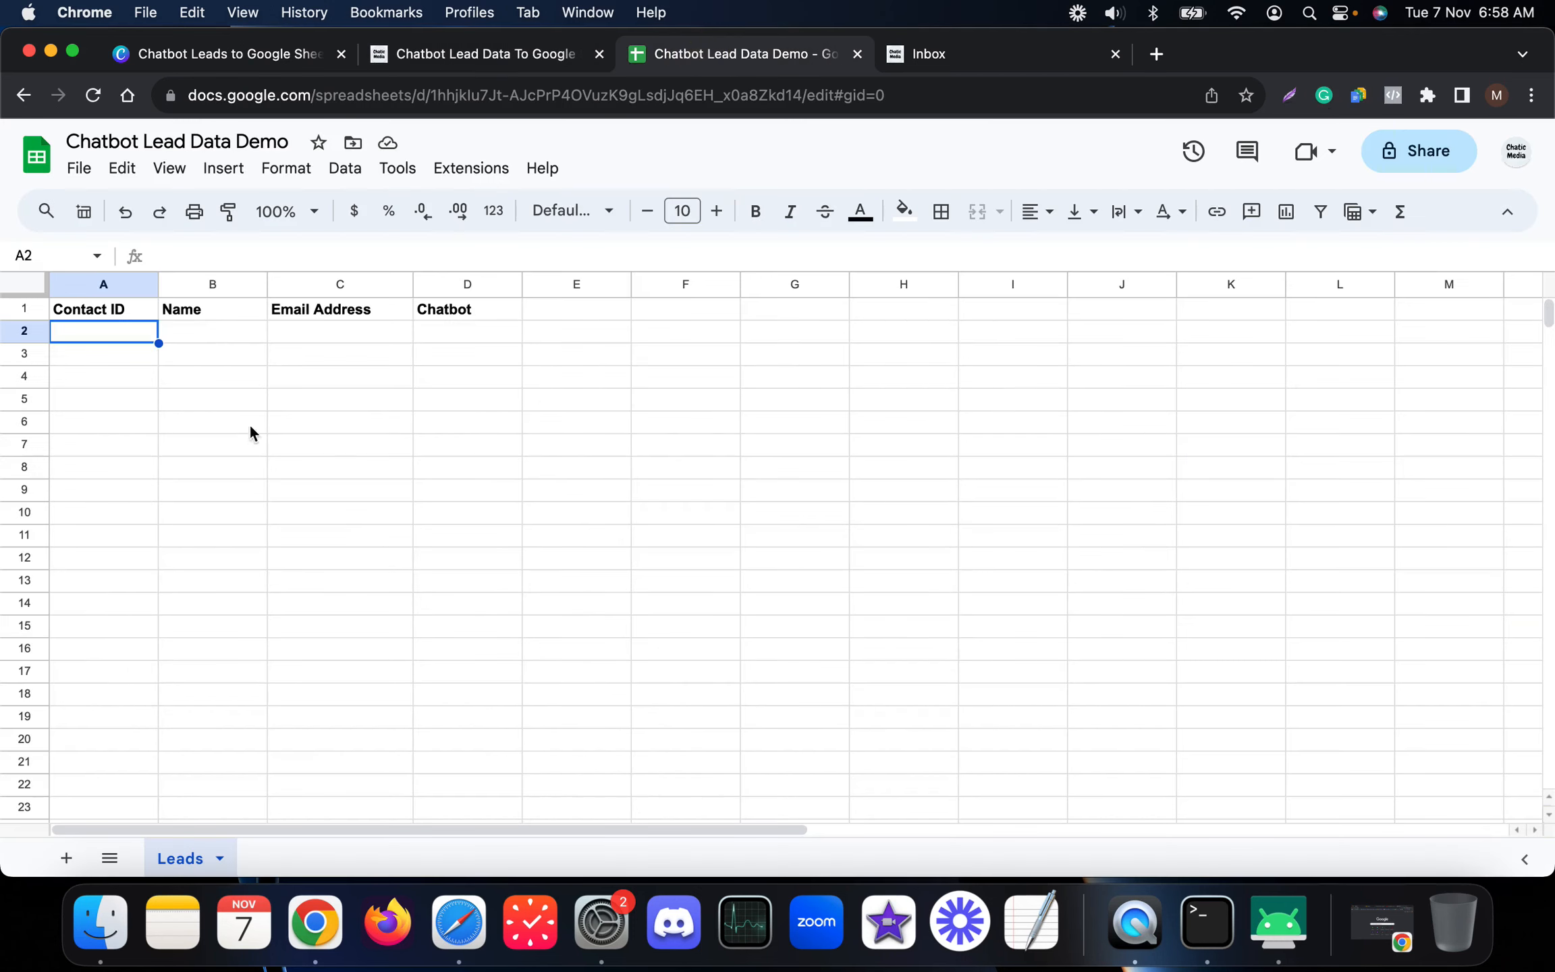
click(493, 65)
text(Email)
click(746, 814)
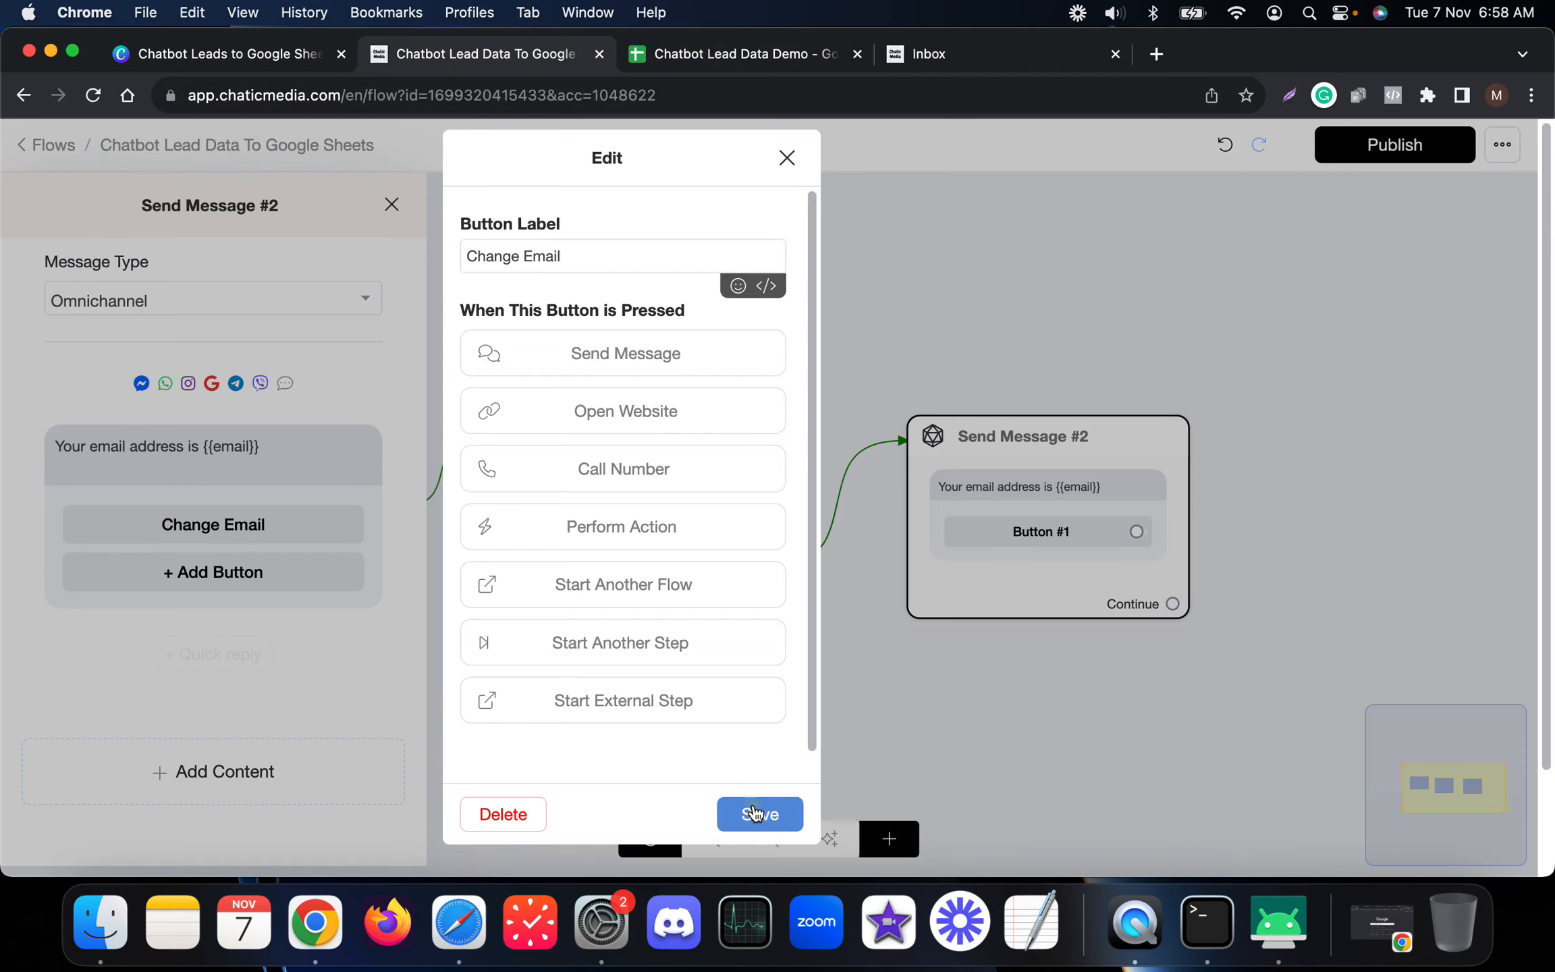
click(1042, 530)
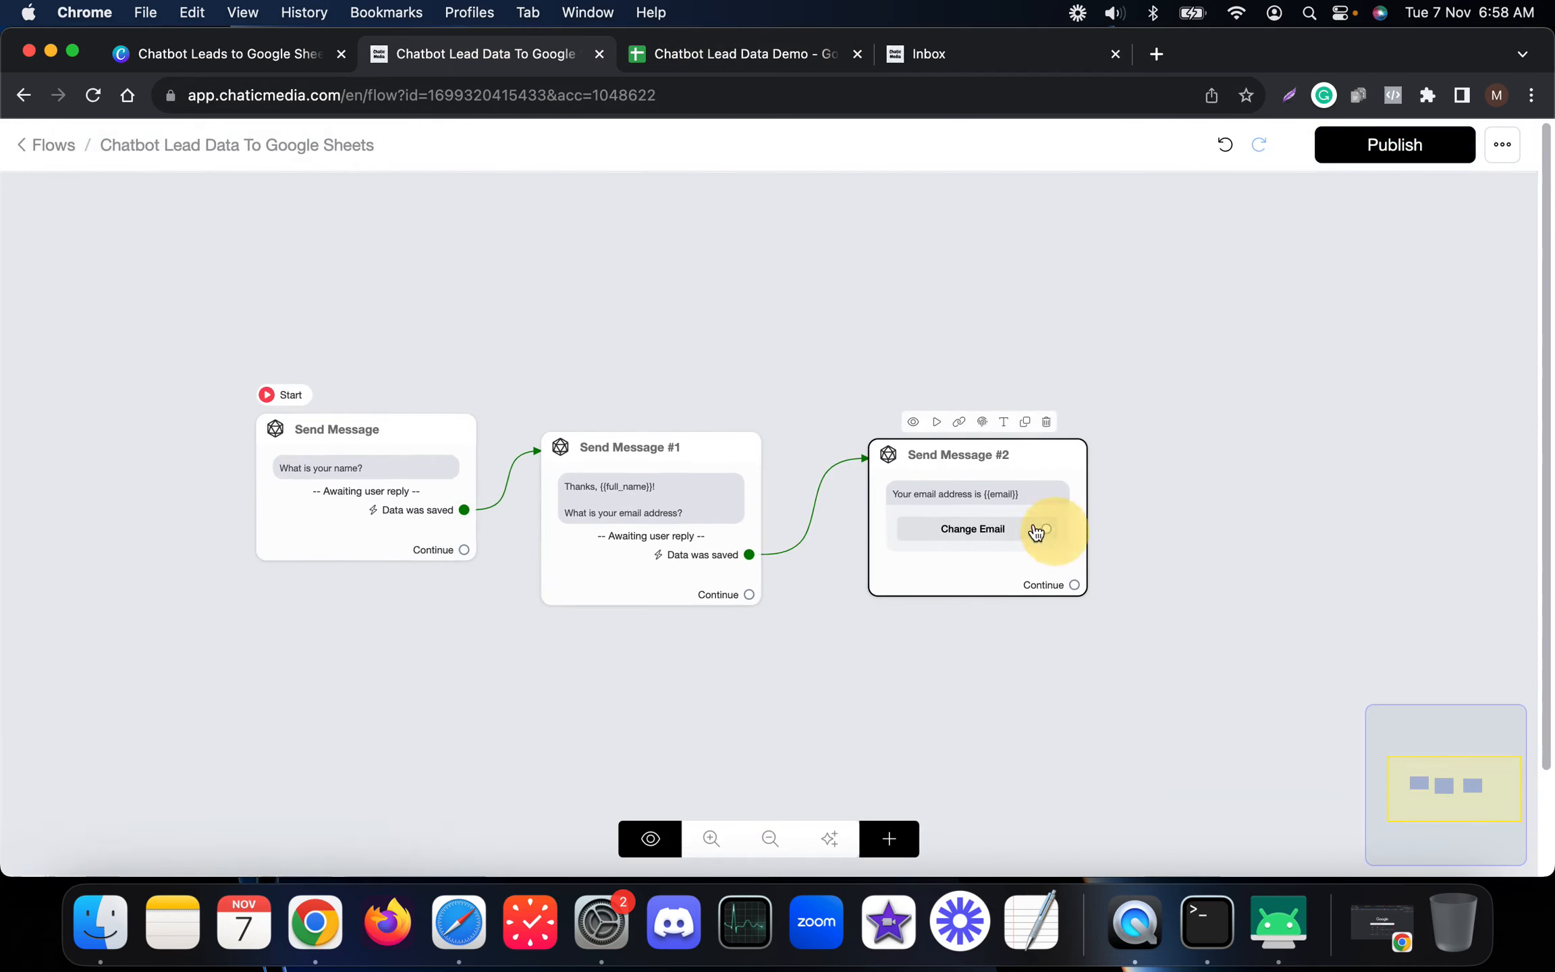
click(138, 742)
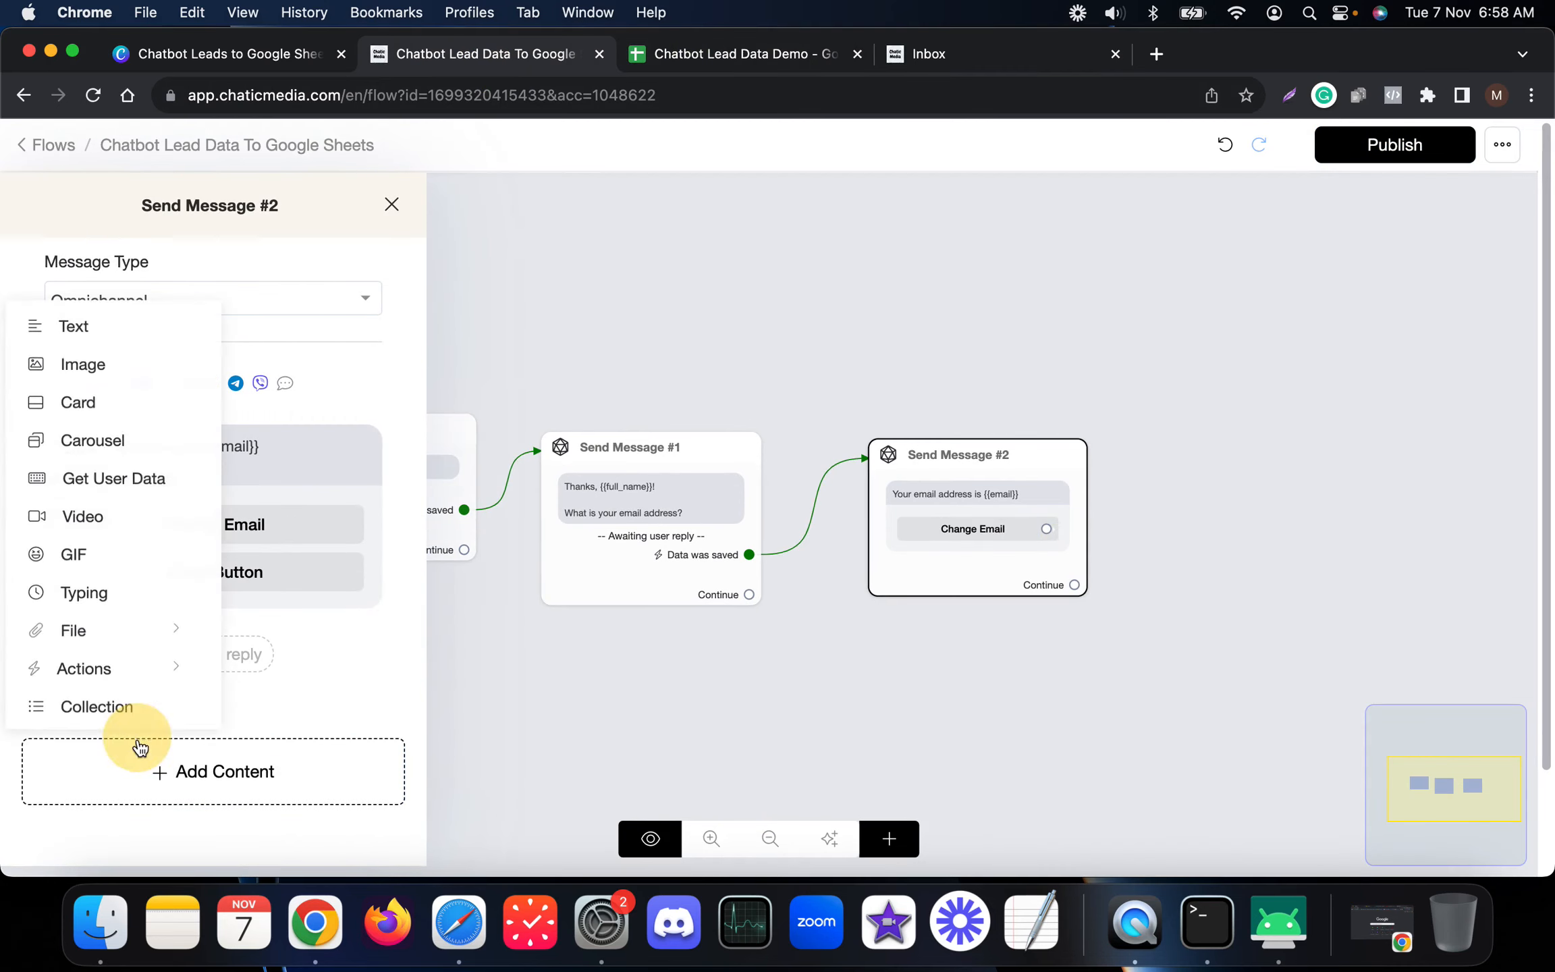
Step: Add a Multiple choice Get User Data question saved to a new 'chatbot' custom field
click(105, 481)
click(206, 727)
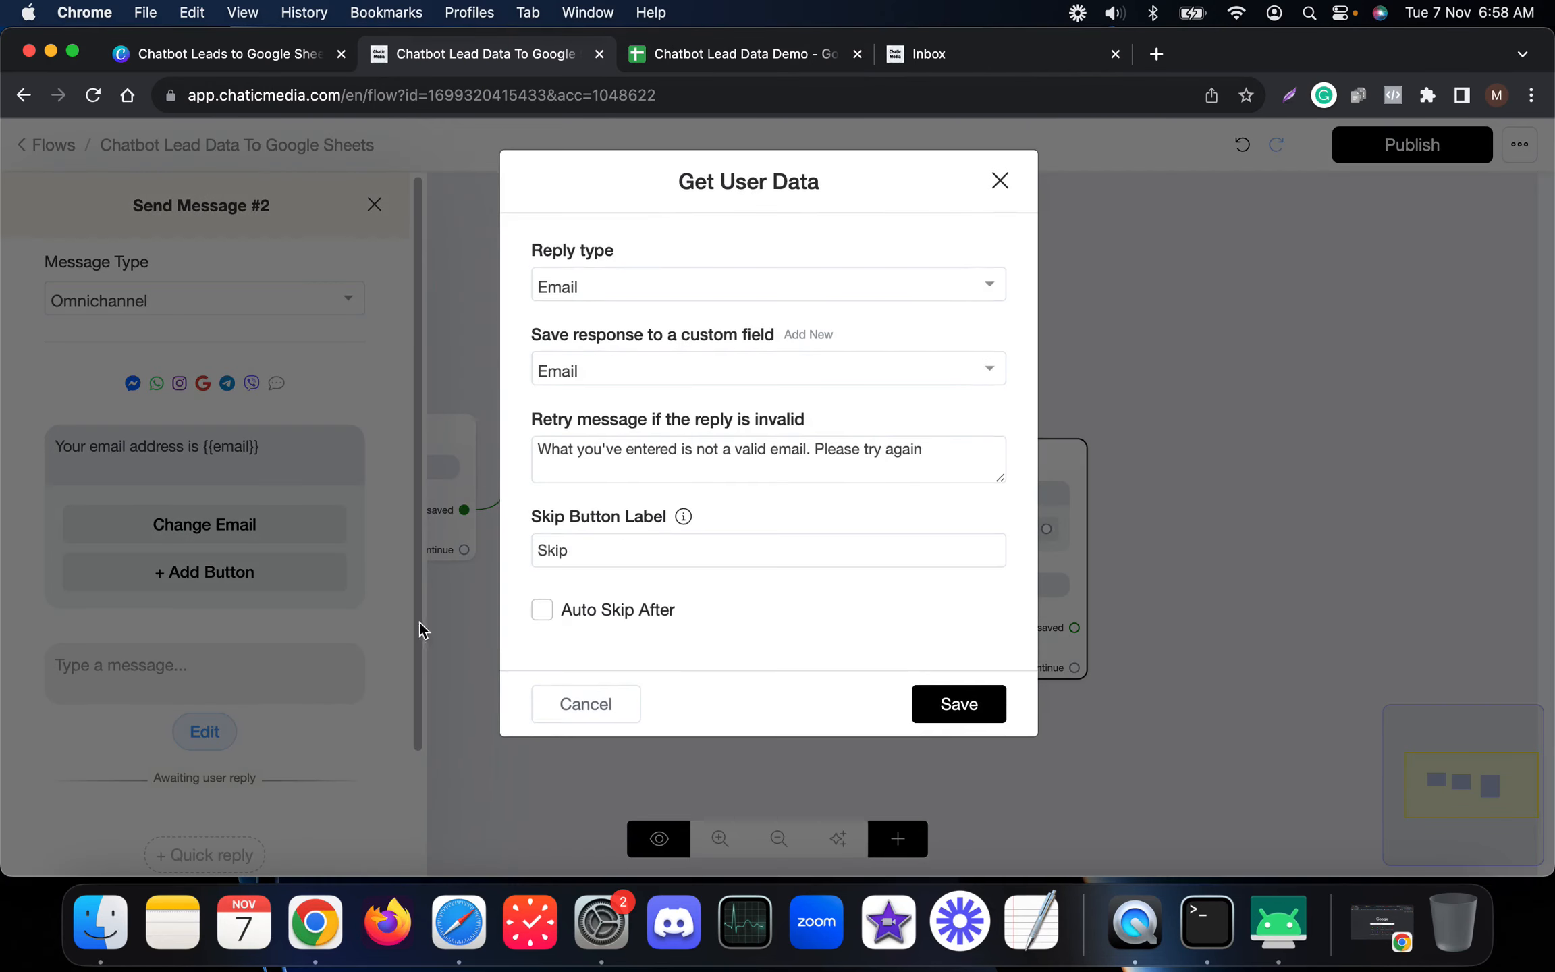
click(600, 288)
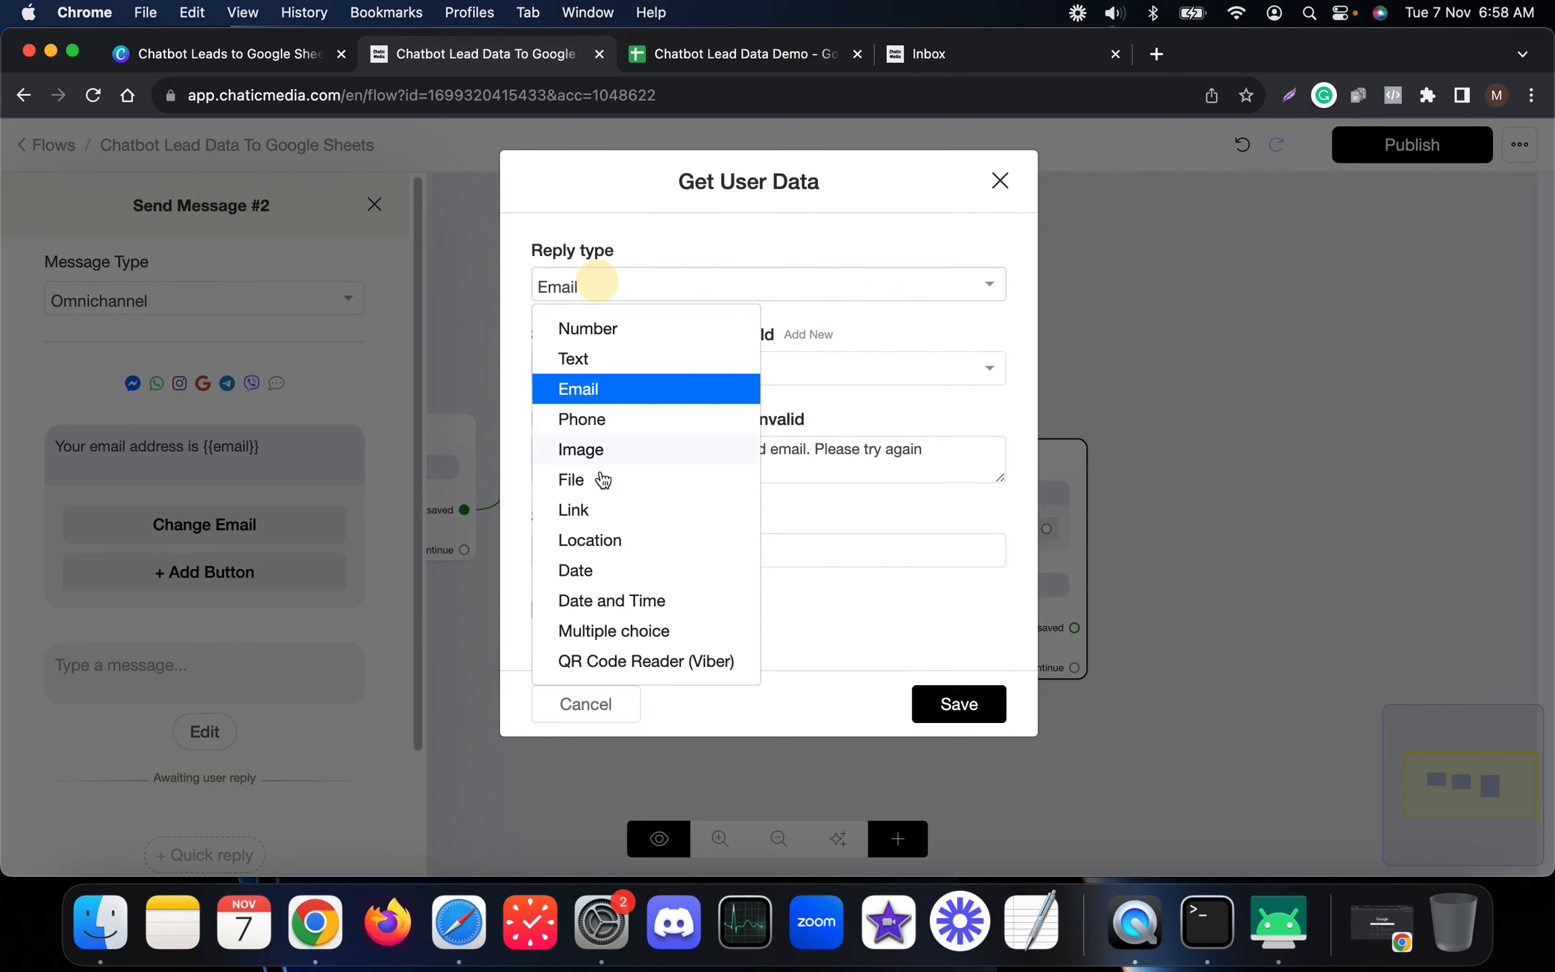
click(600, 634)
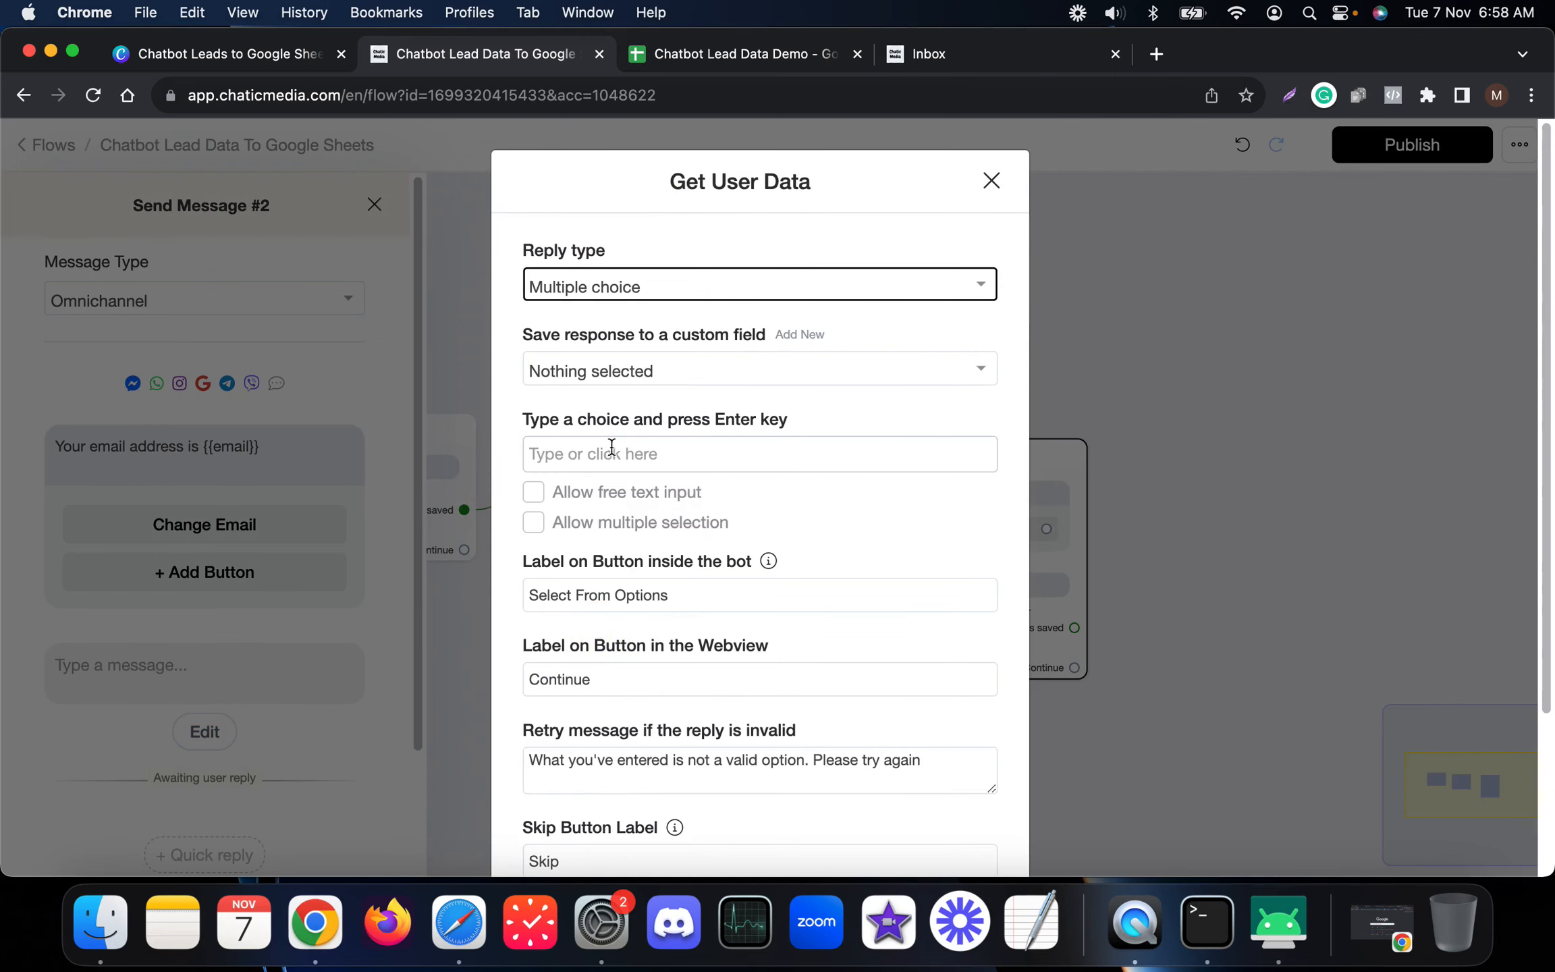
click(799, 335)
click(609, 310)
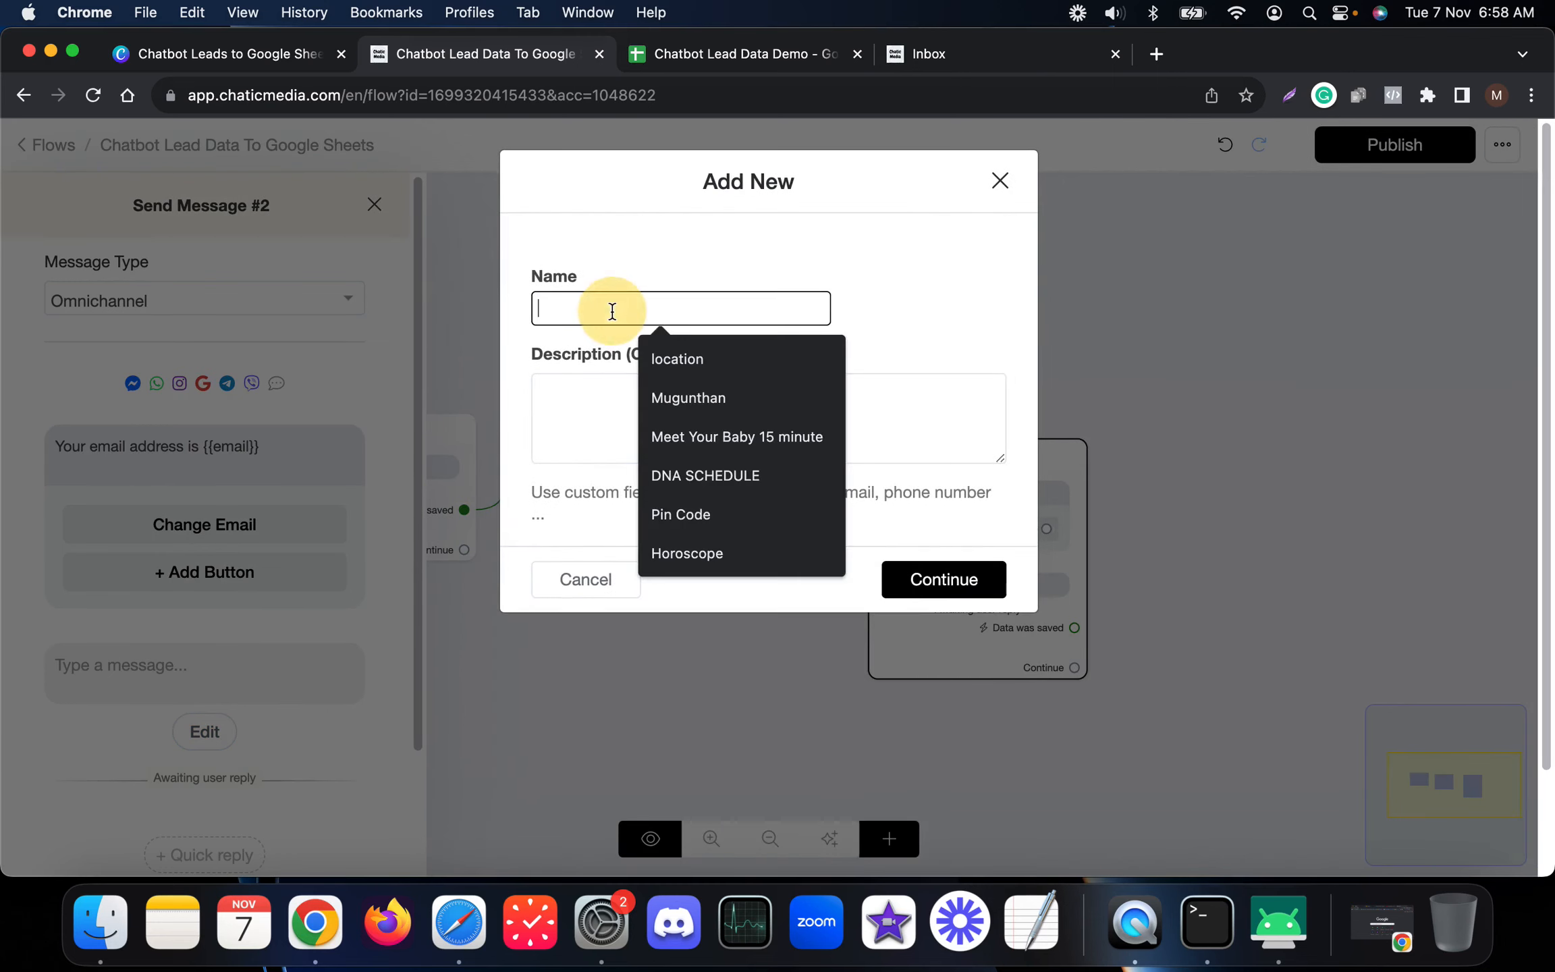
text(chatbot)
click(930, 580)
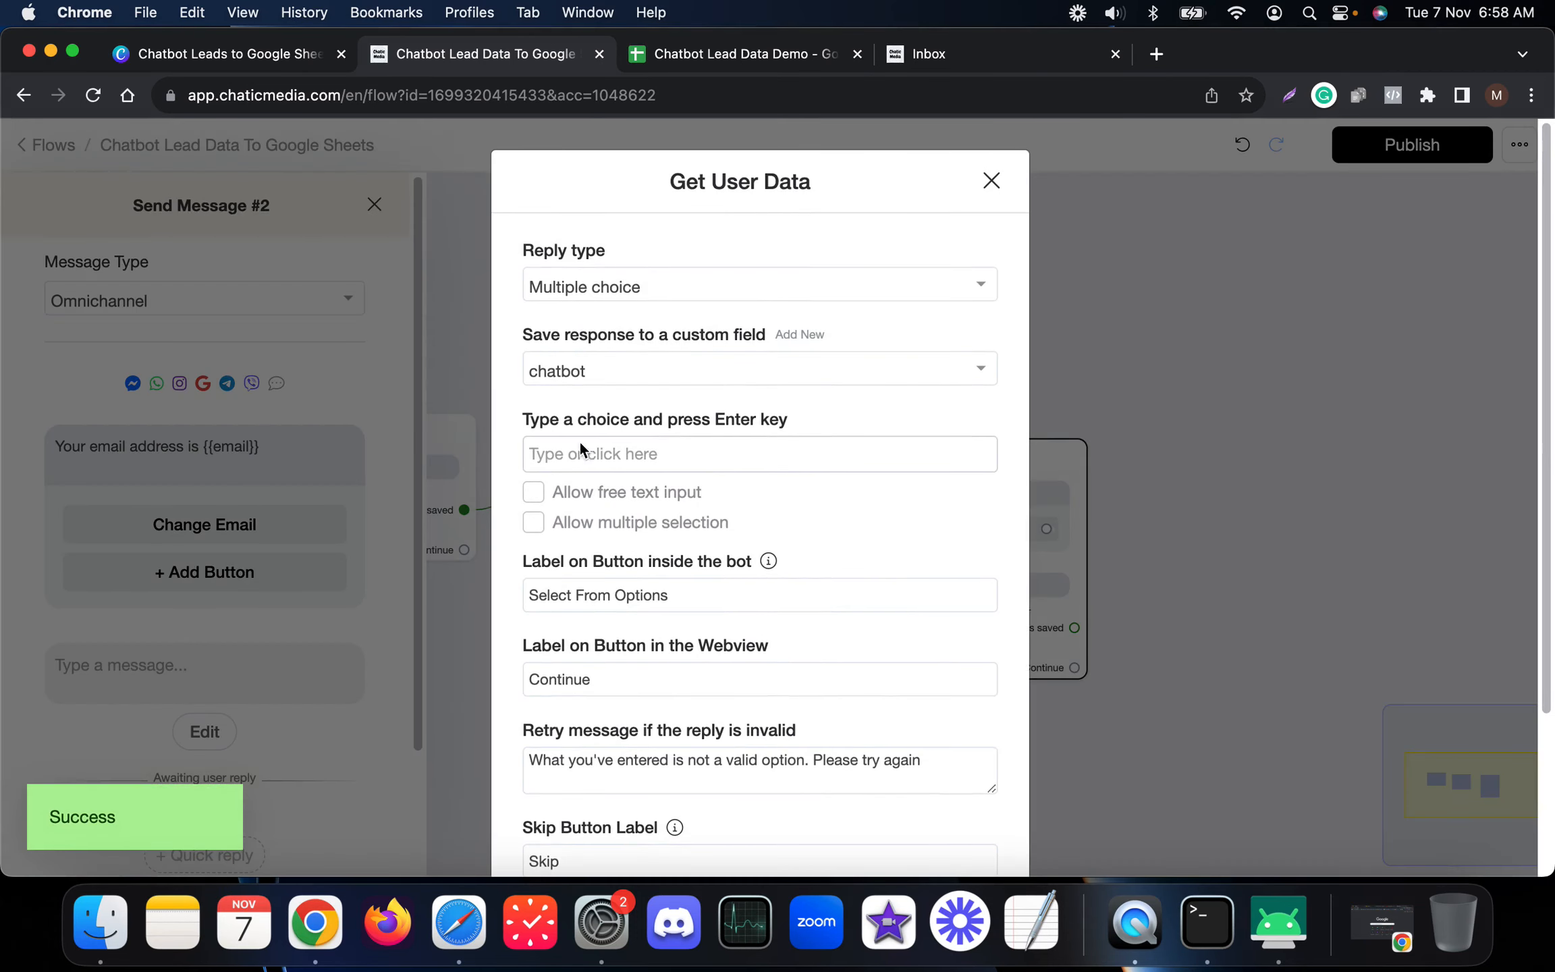
Step: Offer Yes and No as choices, clear the Skip label, and save
click(593, 459)
text(Yes)
key(Return)
text(N)
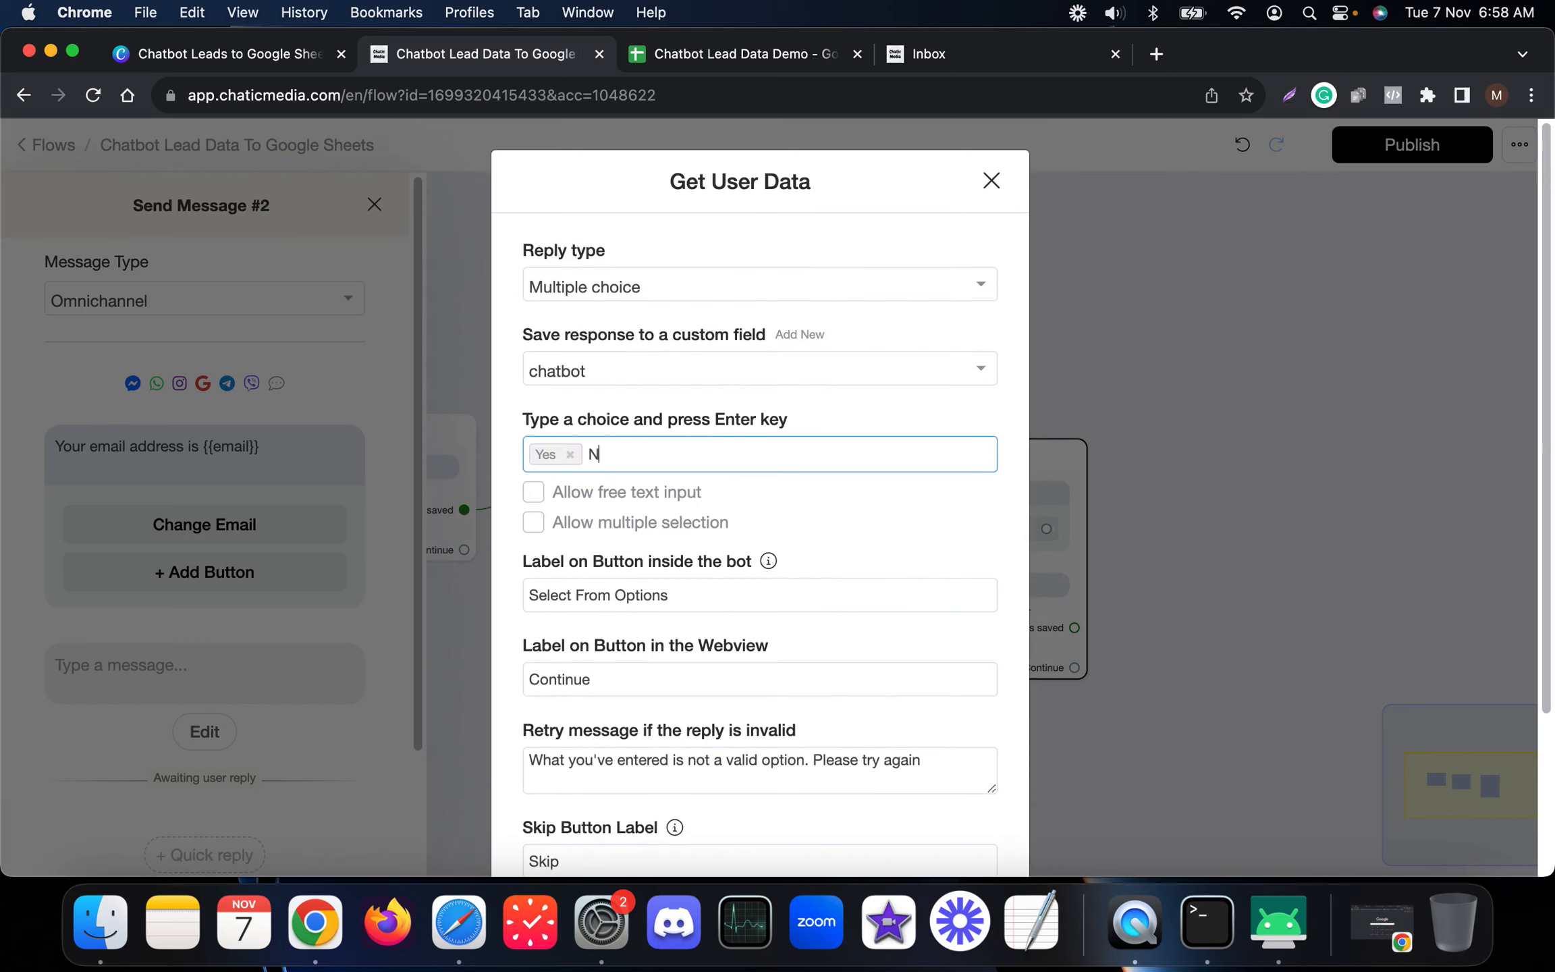
text(o)
key(Return)
scroll(605, 668, down, 3)
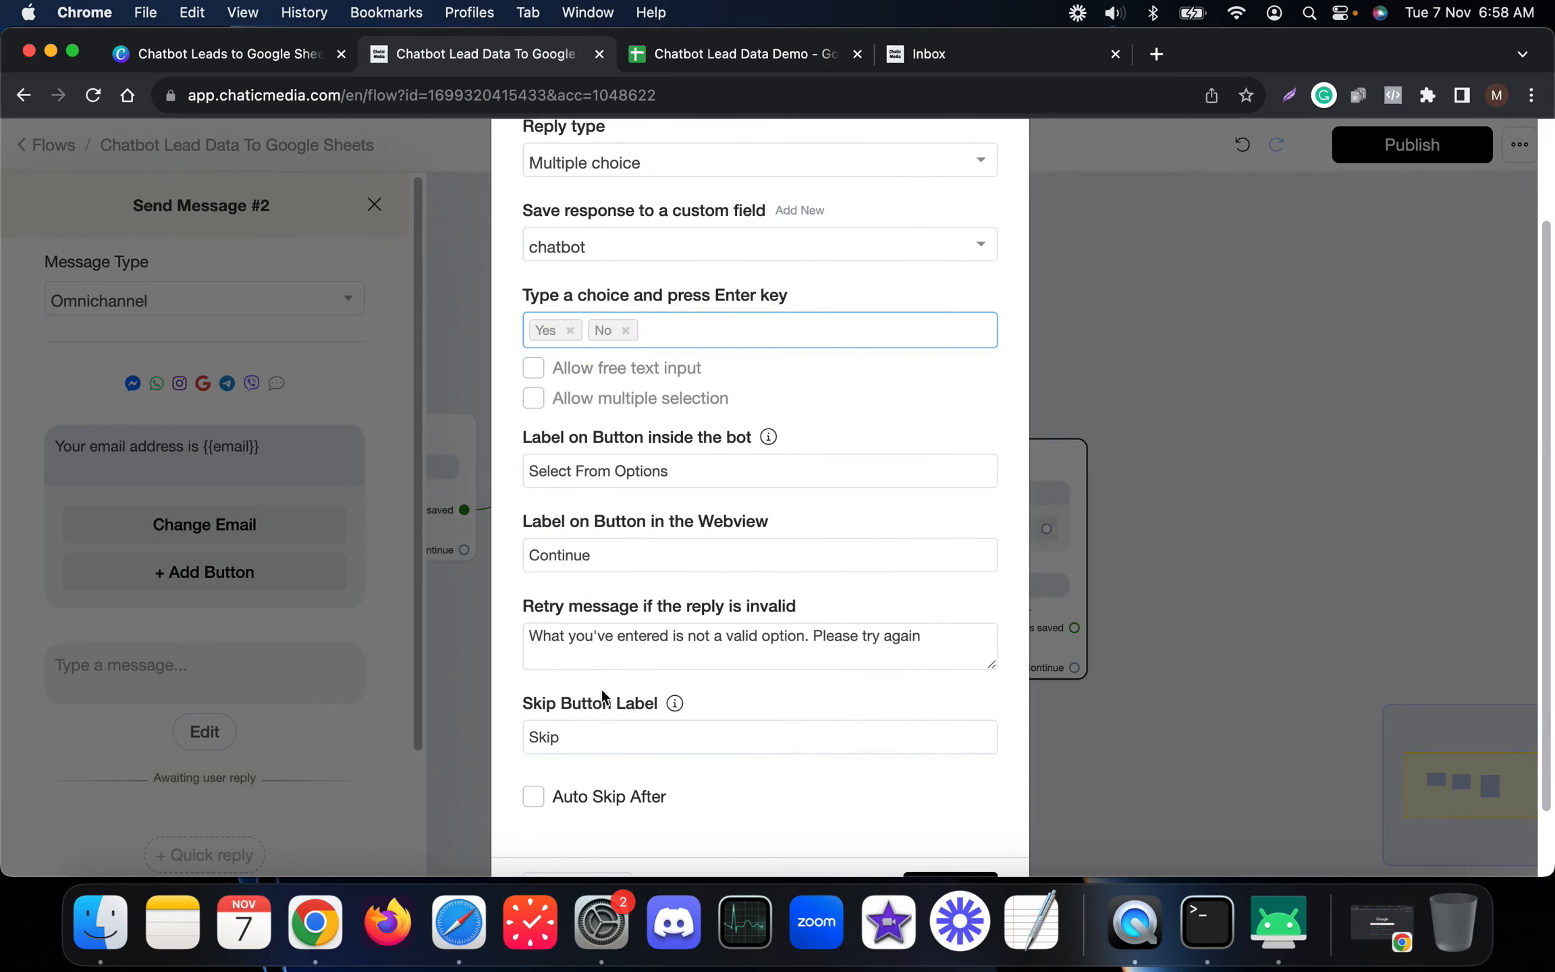
click(601, 728)
drag(597, 743, 476, 725)
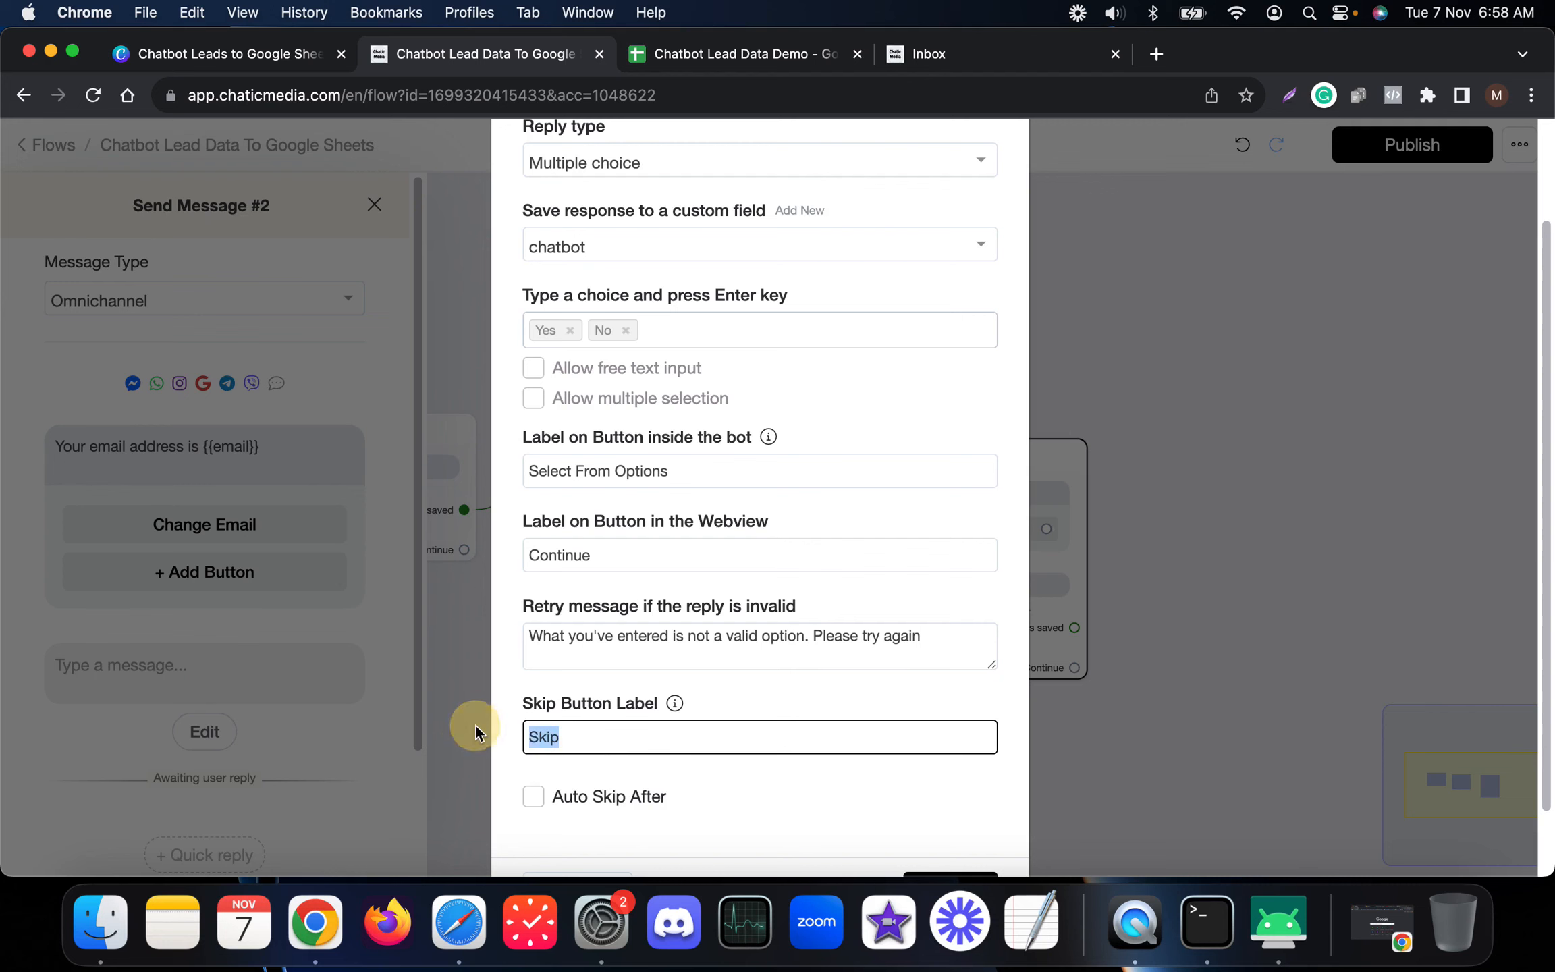
key(BackSpace)
scroll(730, 749, down, 2)
click(945, 812)
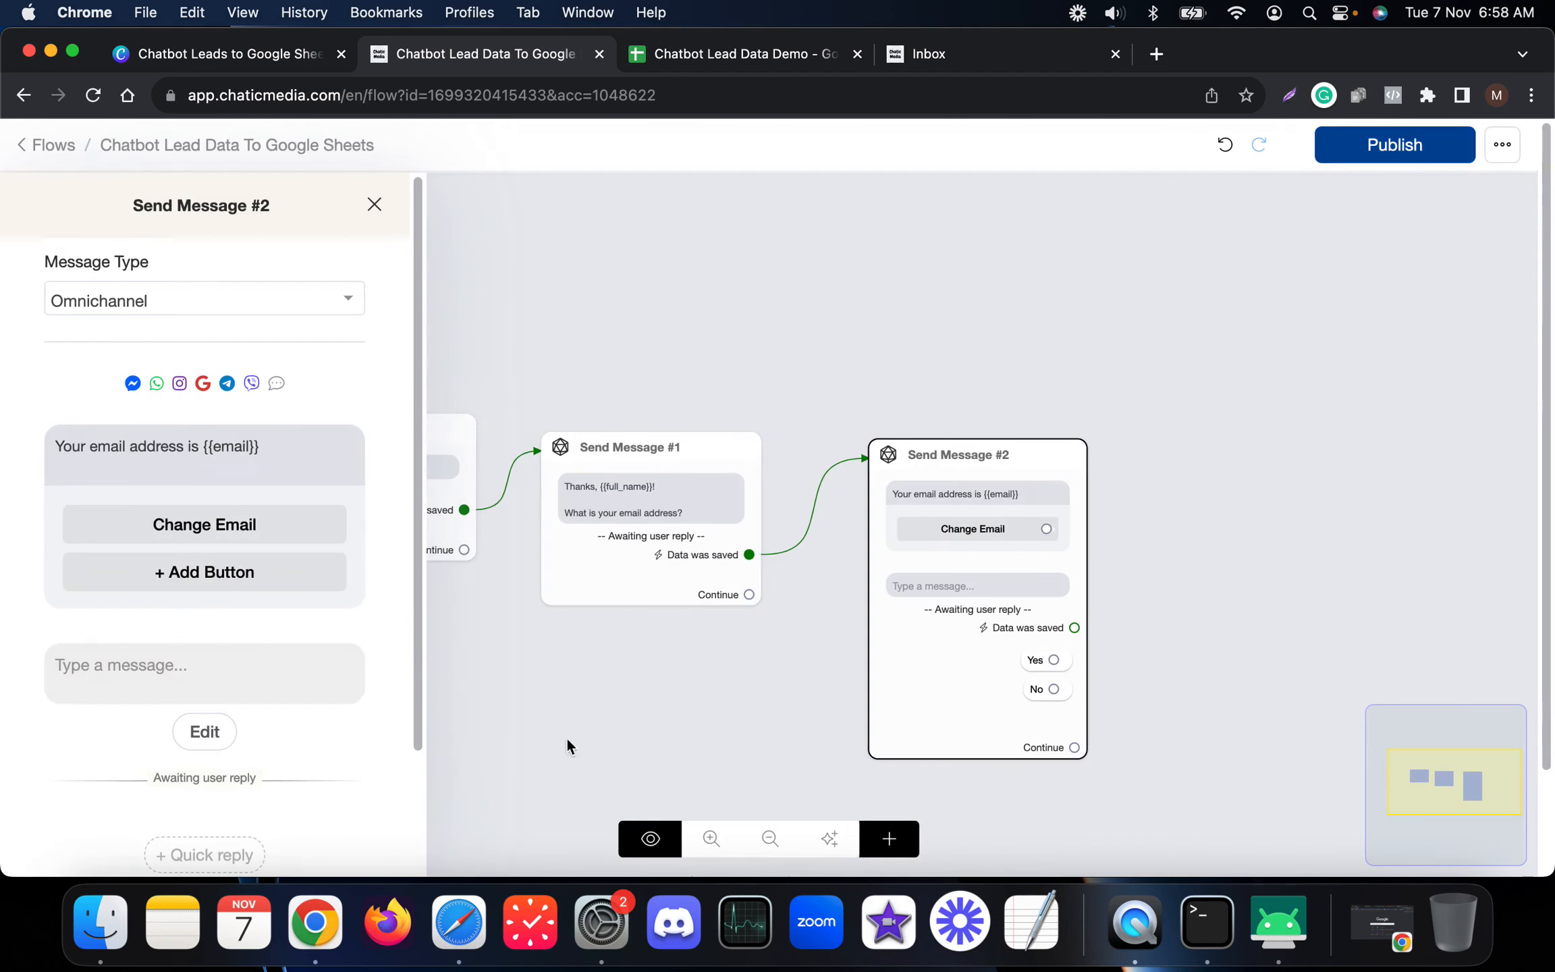
Step: Word the question 'Do you already have a Chatbot?'
click(107, 669)
text(Do you already have a Chatbot?)
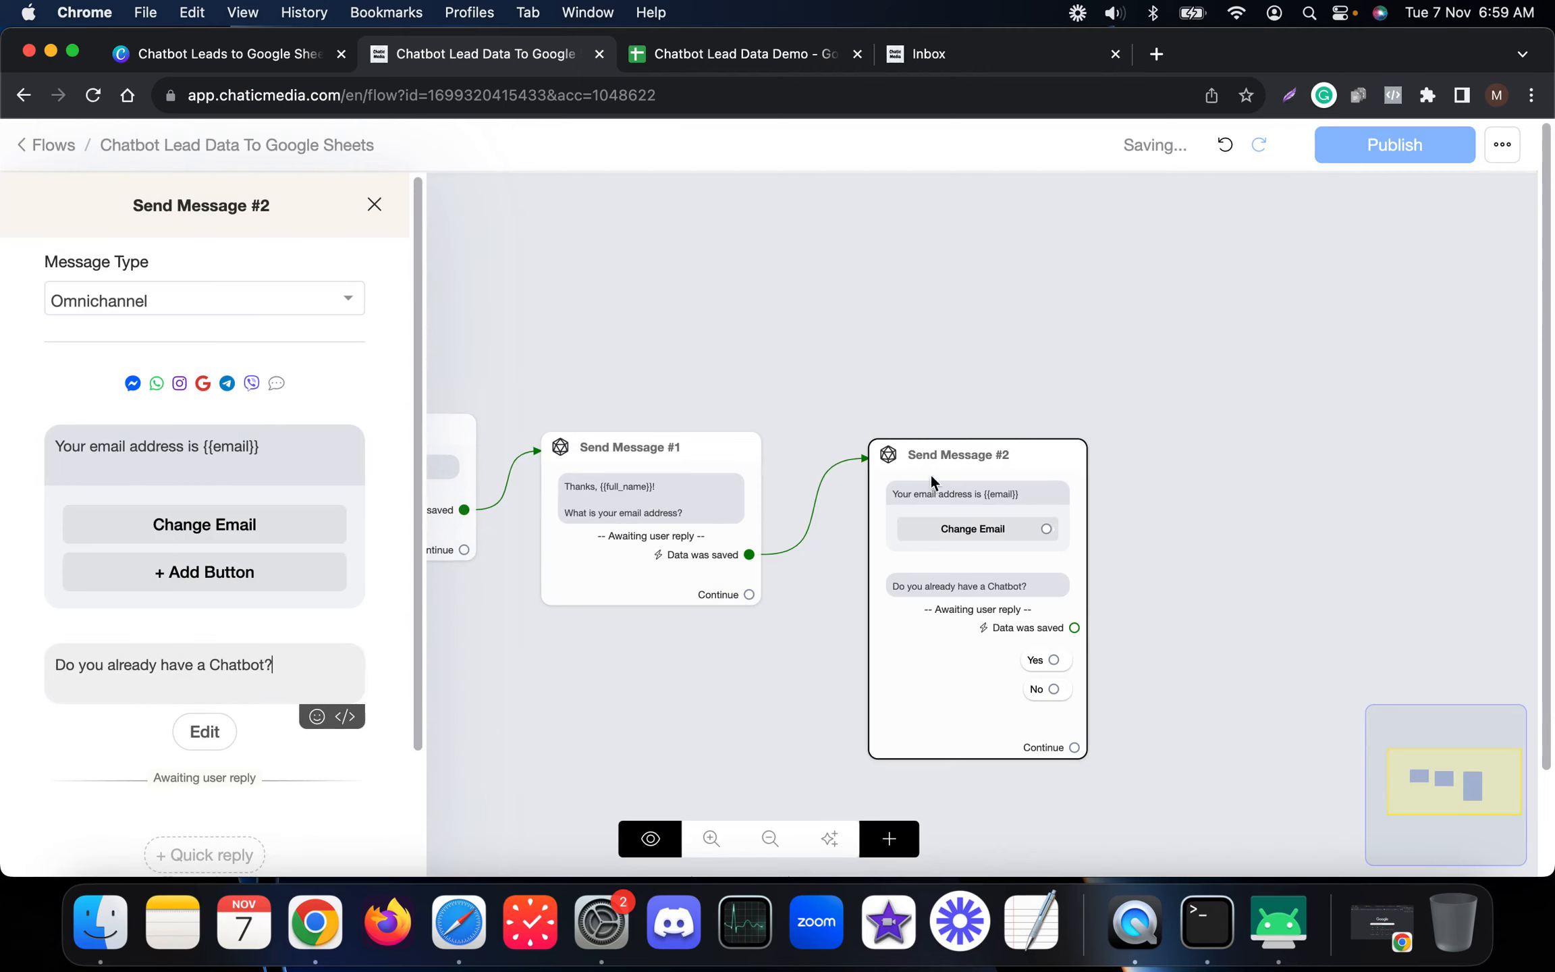
click(1483, 482)
scroll(1003, 544, up, 5)
scroll(540, 402, down, 5)
scroll(824, 567, up, 5)
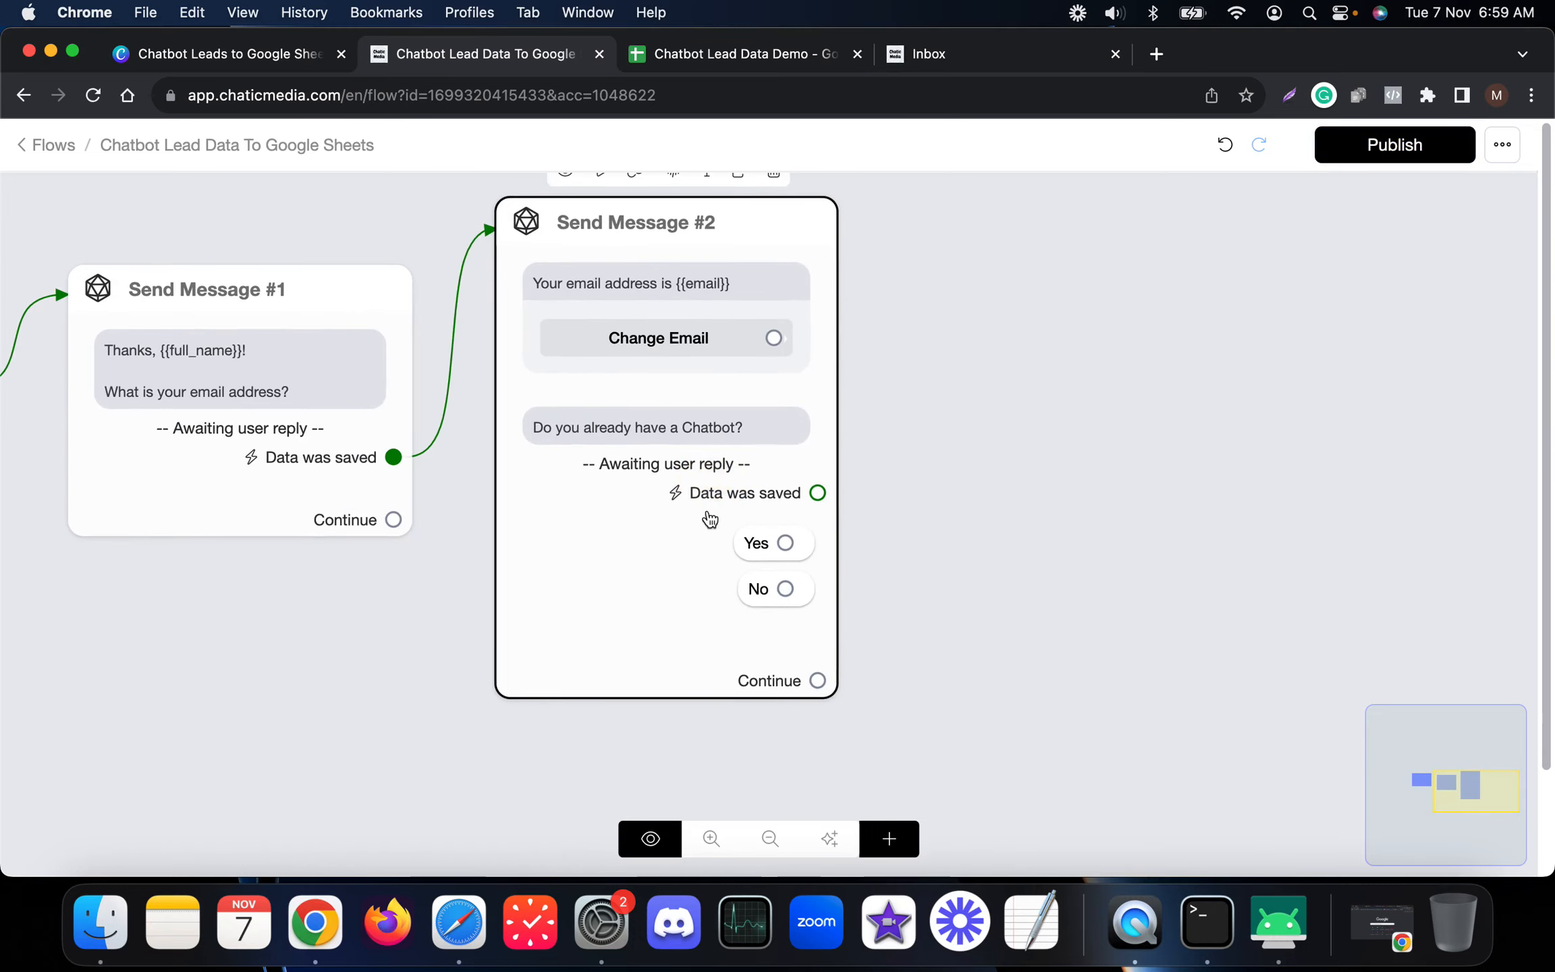
Step: Link the Yes answer to a new Send Message #3 that says 'thanks!'
drag(776, 559, 1156, 348)
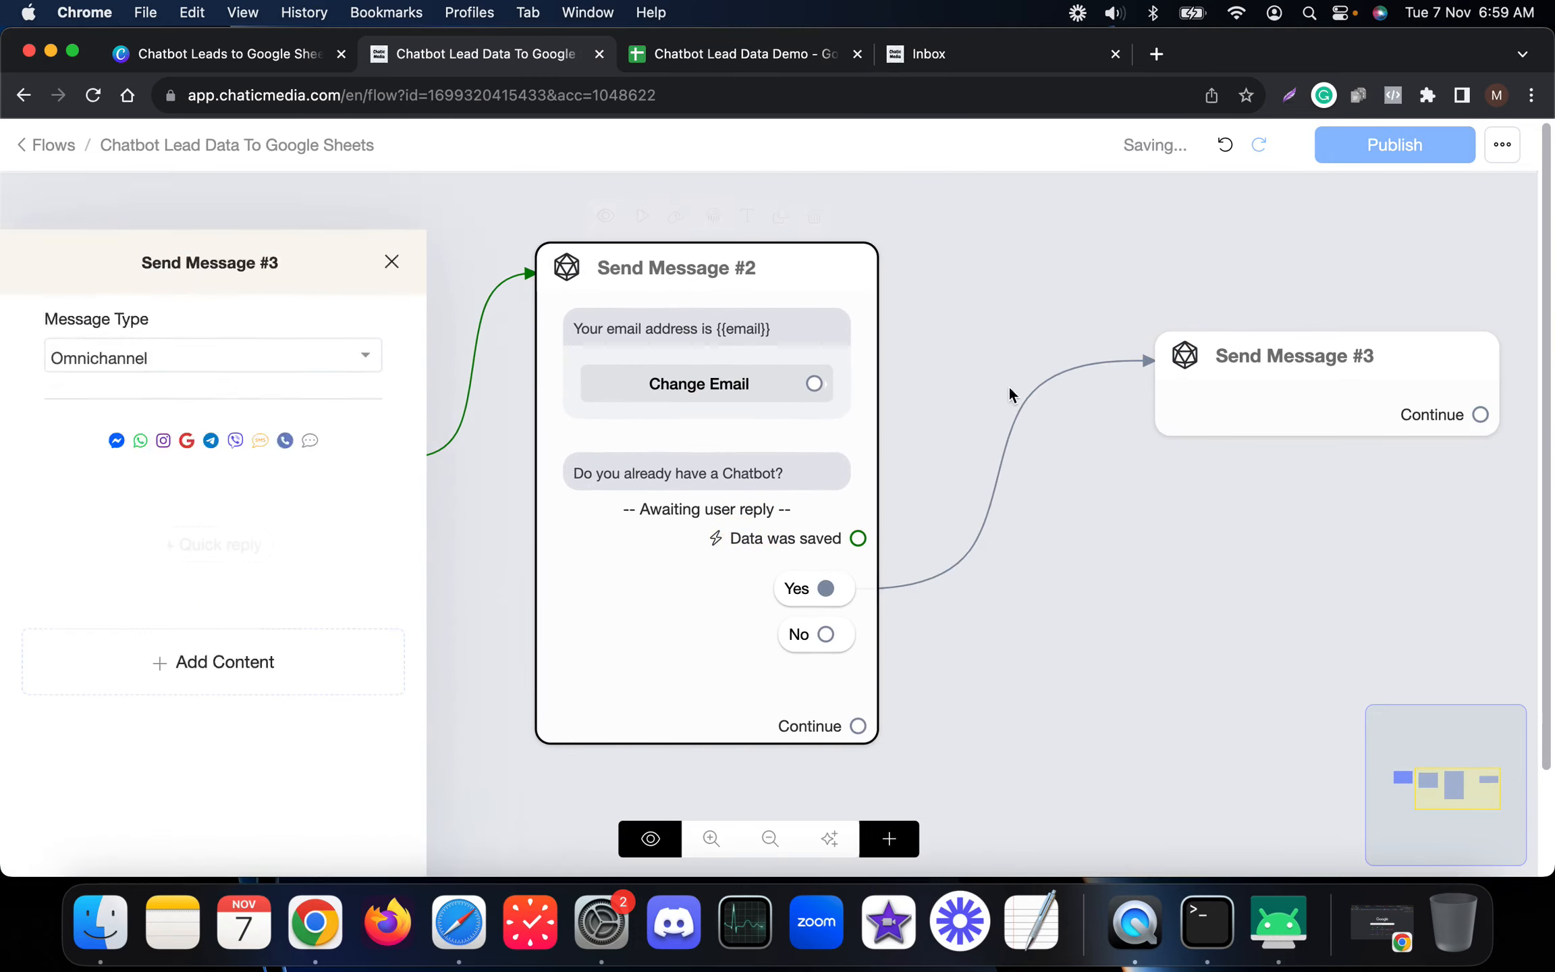
click(163, 604)
click(75, 159)
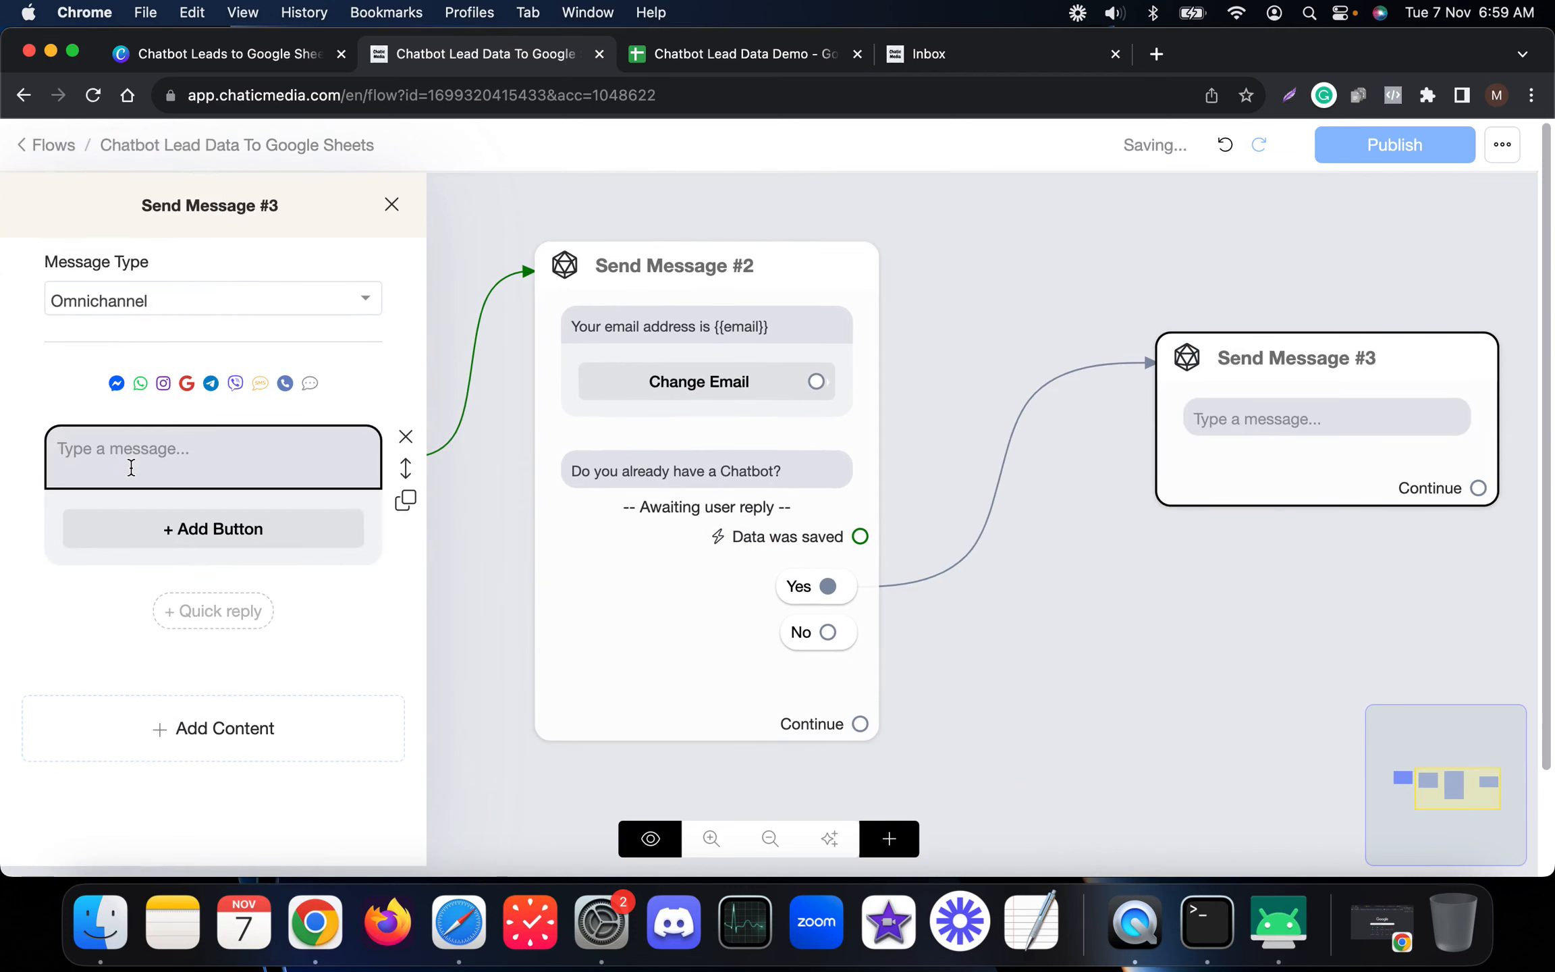
text(thanks!)
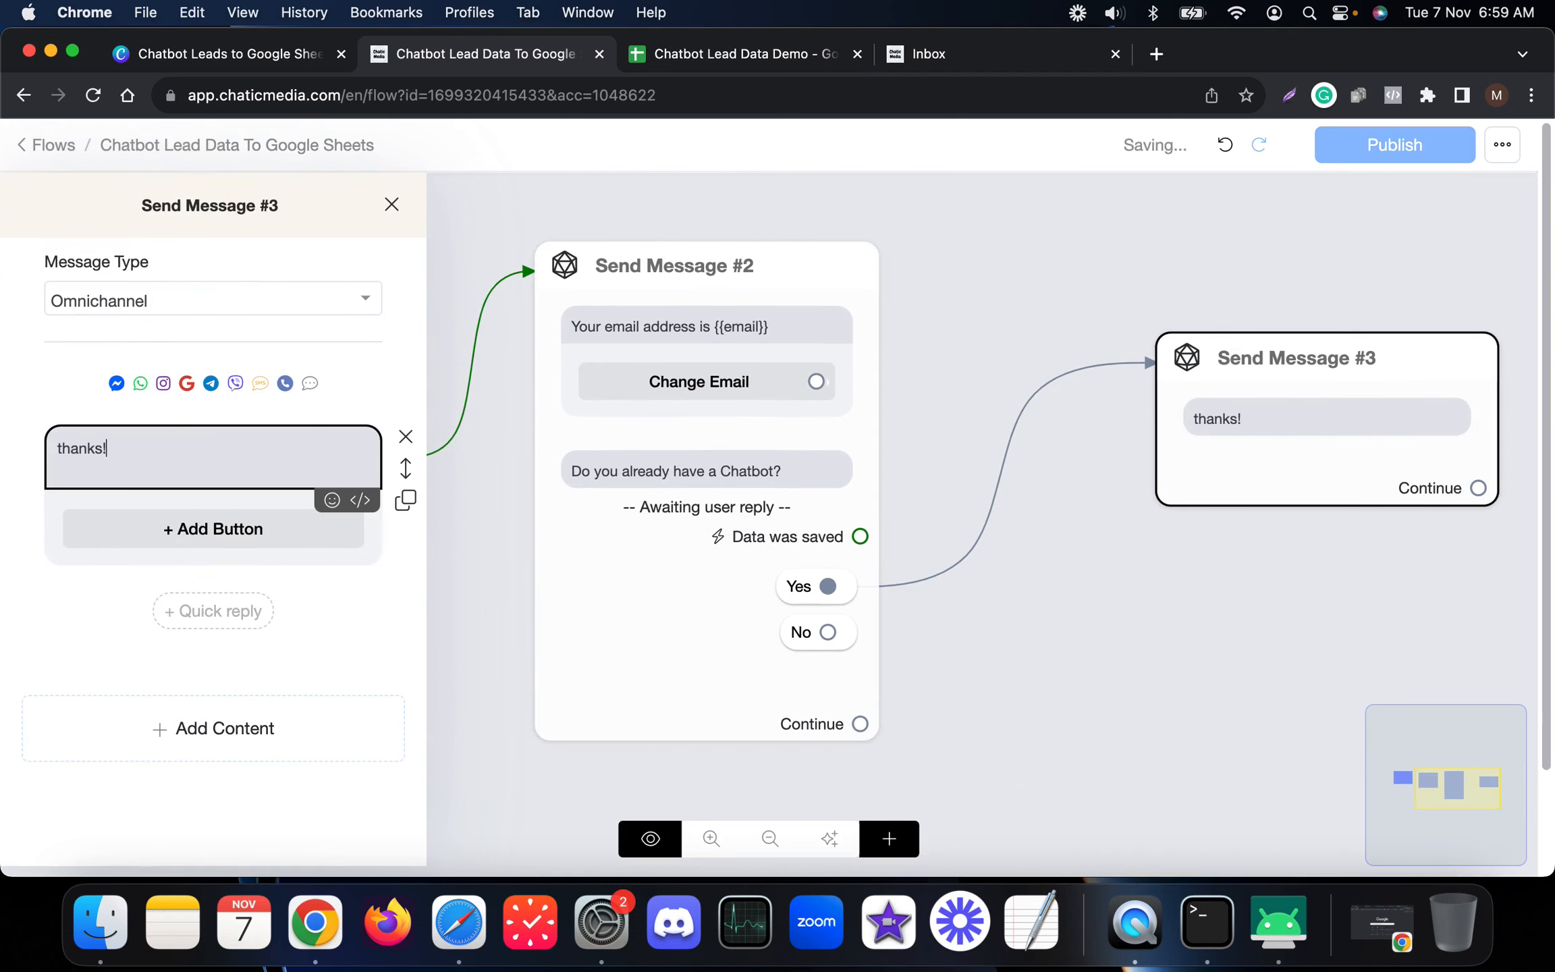
click(803, 760)
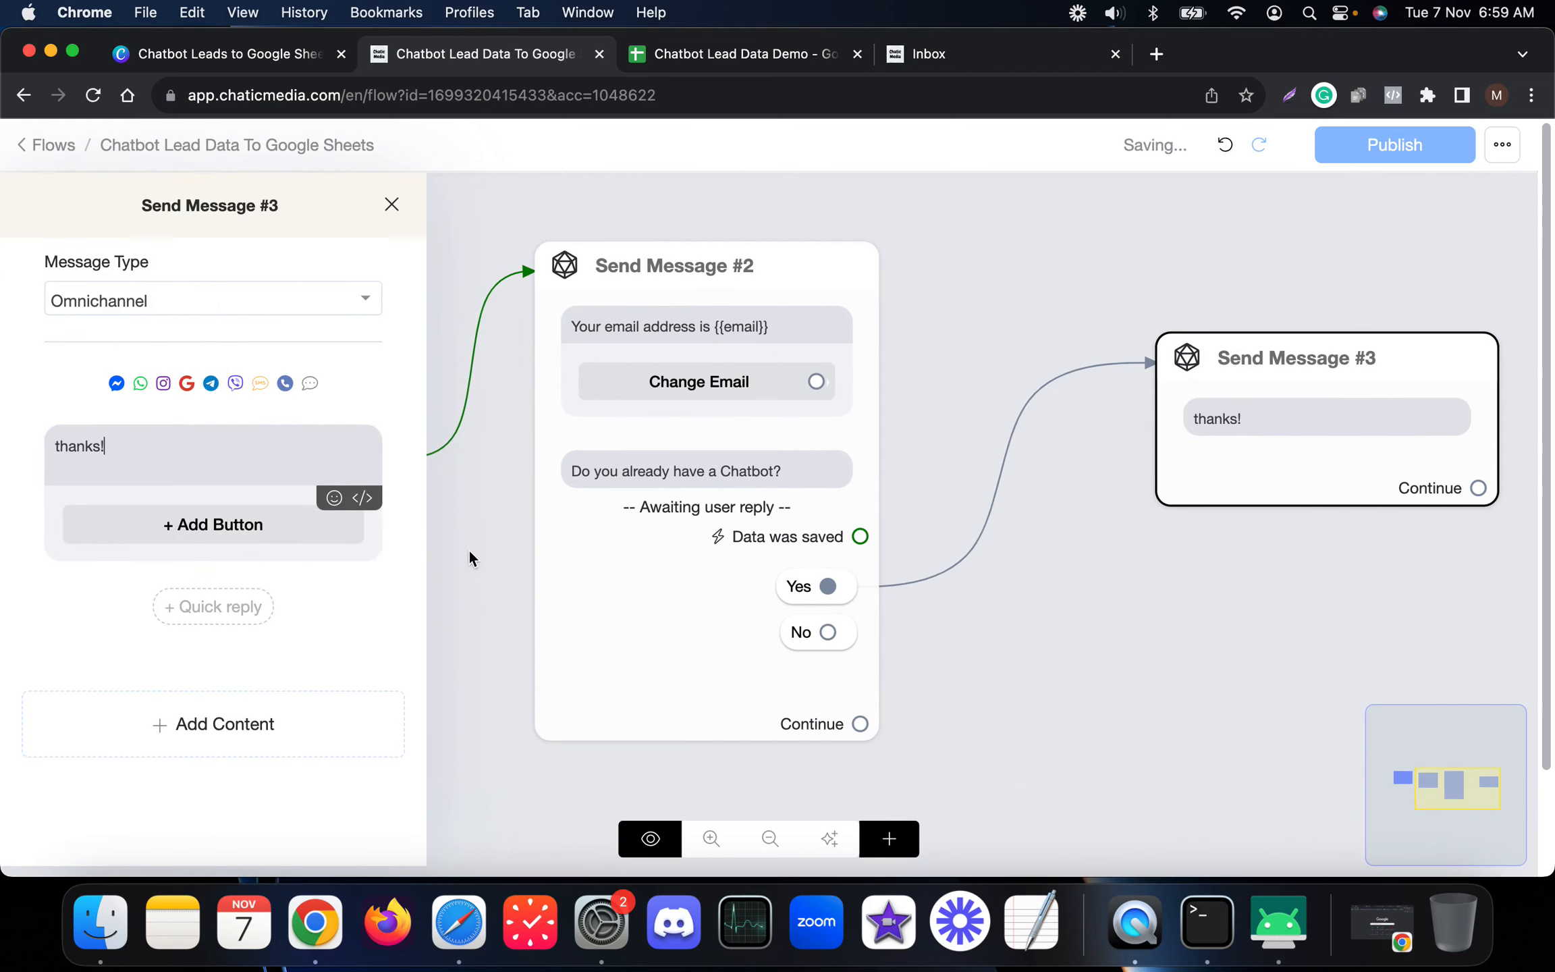
Step: Link the No answer to Send Message #3 as well and tidy the layout
drag(827, 632, 1264, 470)
drag(1333, 410, 1250, 481)
scroll(1114, 645, down, 5)
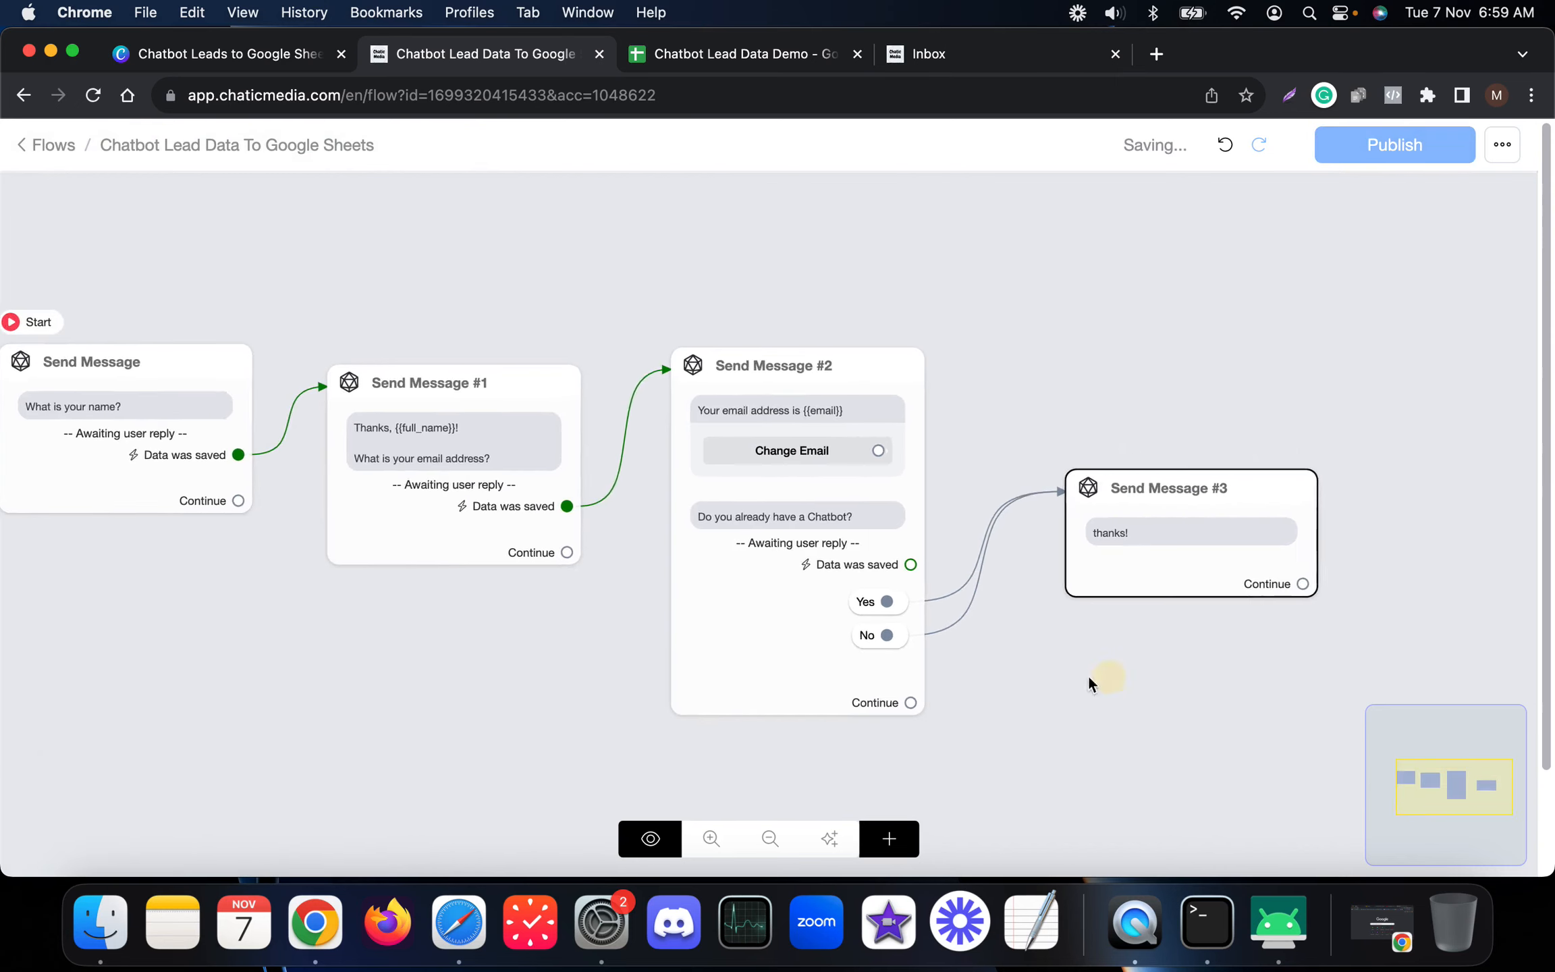
drag(1124, 676, 835, 634)
click(889, 839)
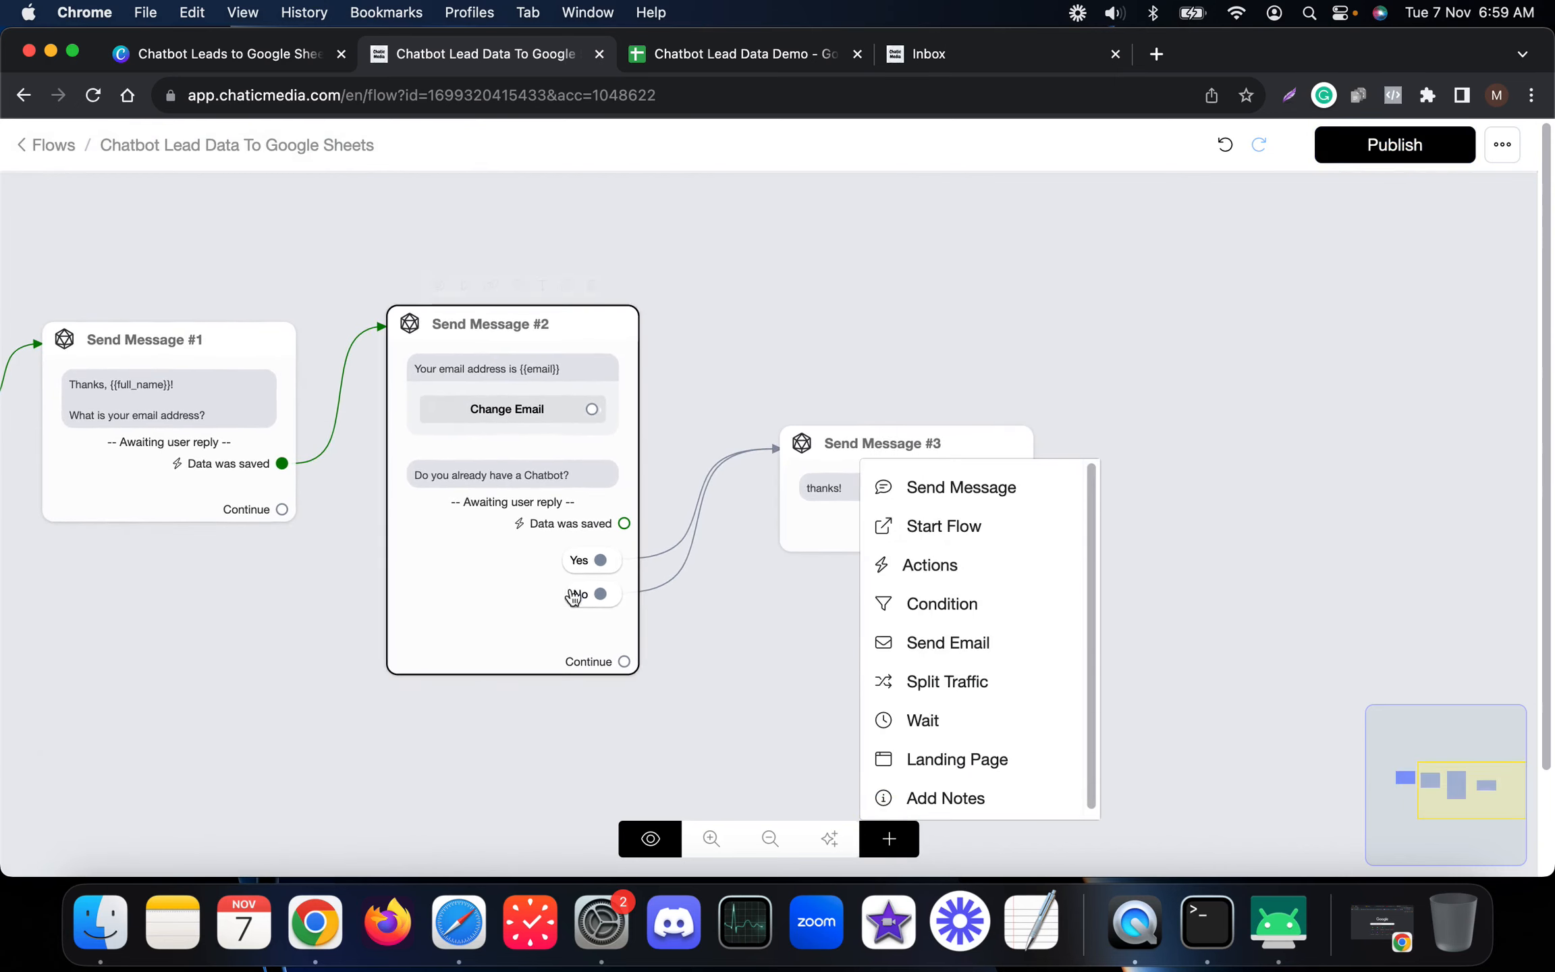
Step: Add an Actions #1 step connected after Send Message #3
click(930, 567)
drag(1104, 586, 1170, 458)
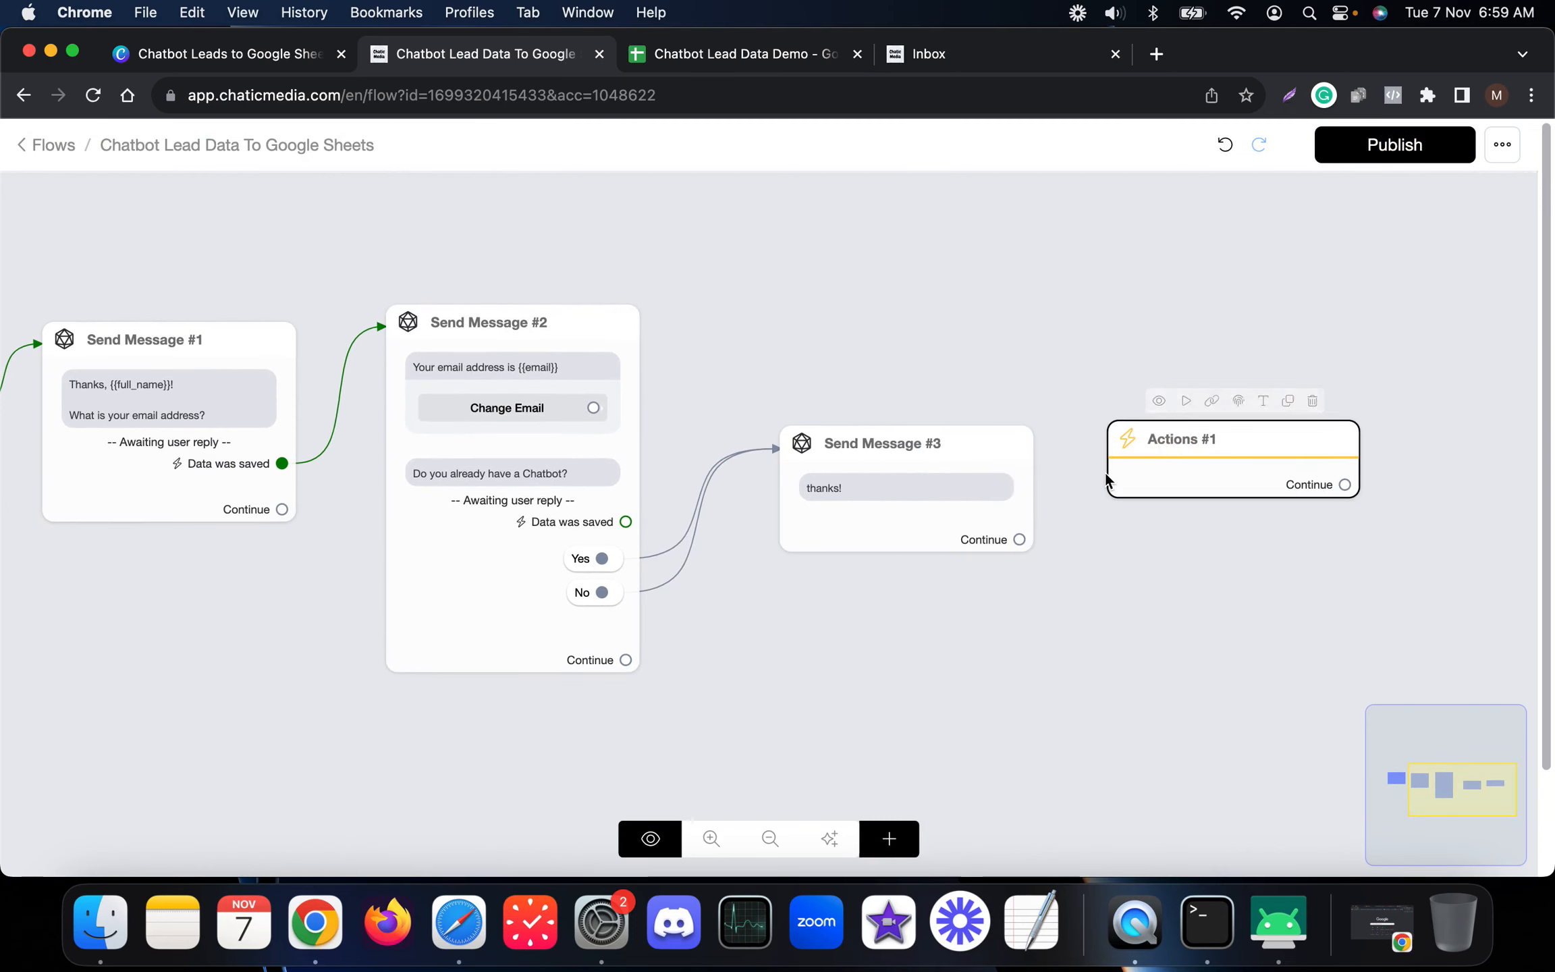
scroll(1107, 476, down, 3)
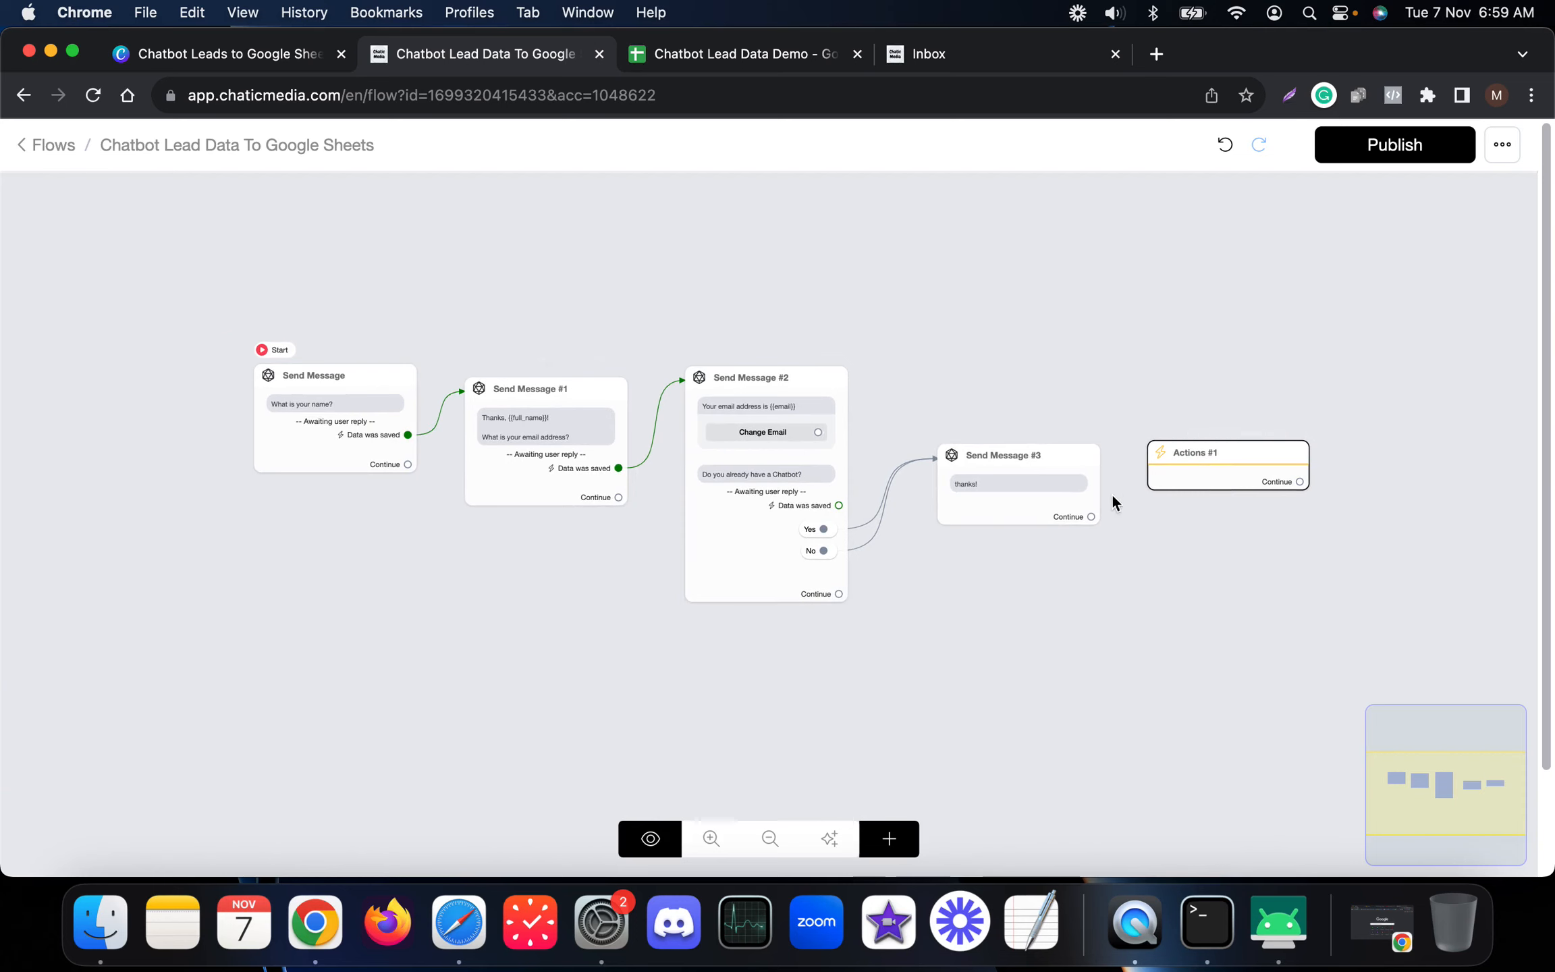
drag(977, 486, 978, 519)
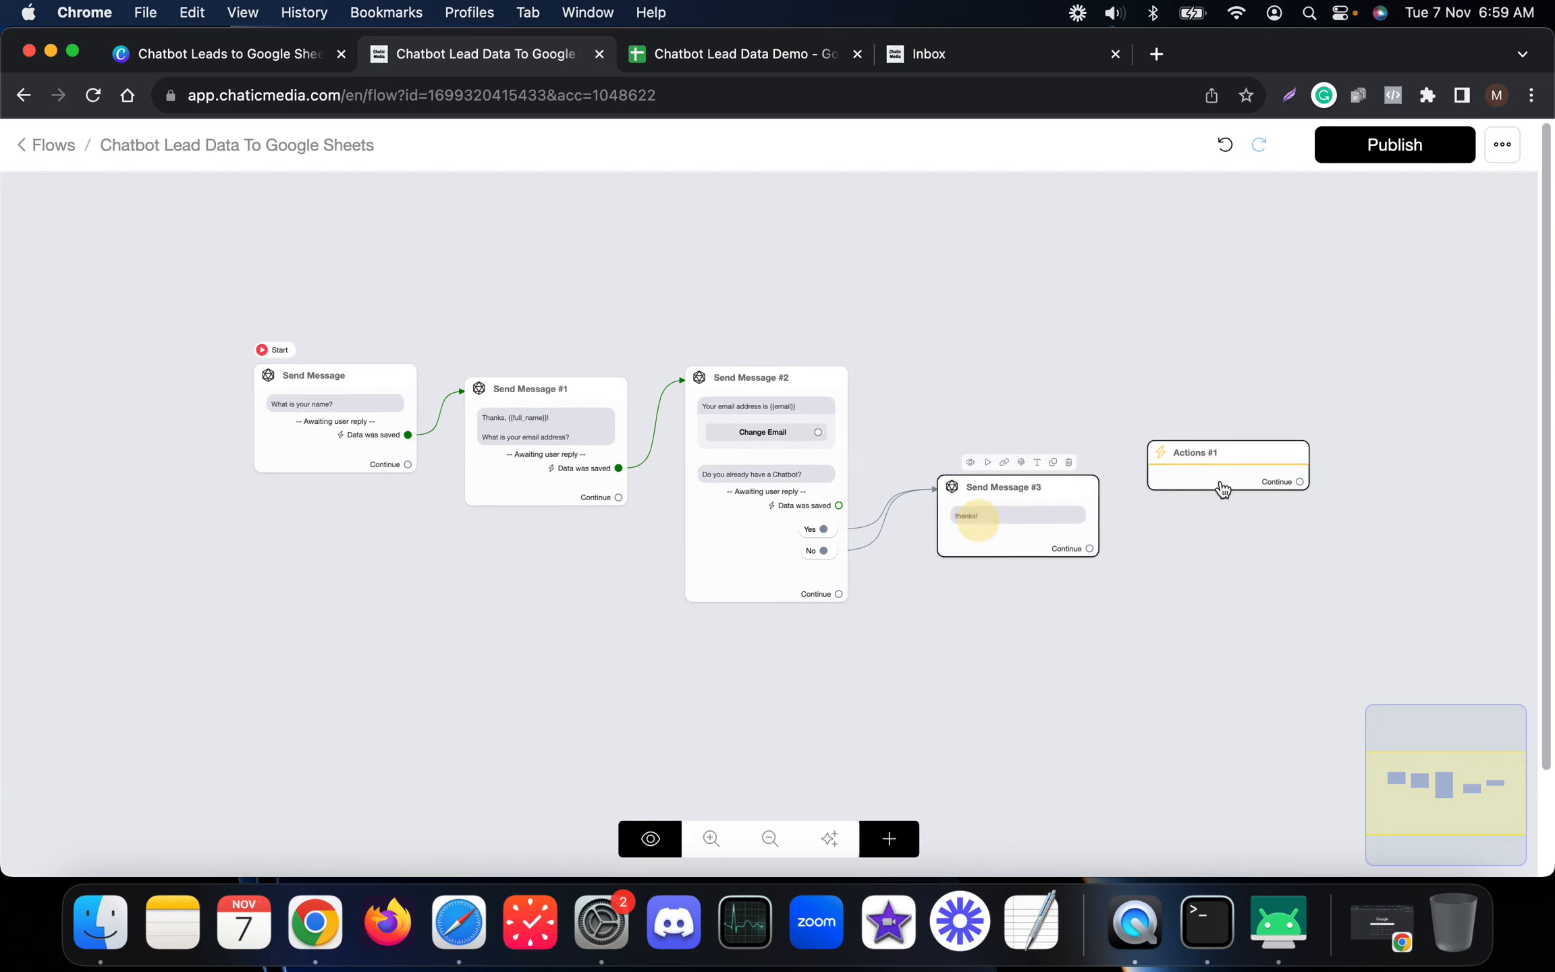
drag(1224, 489, 1221, 519)
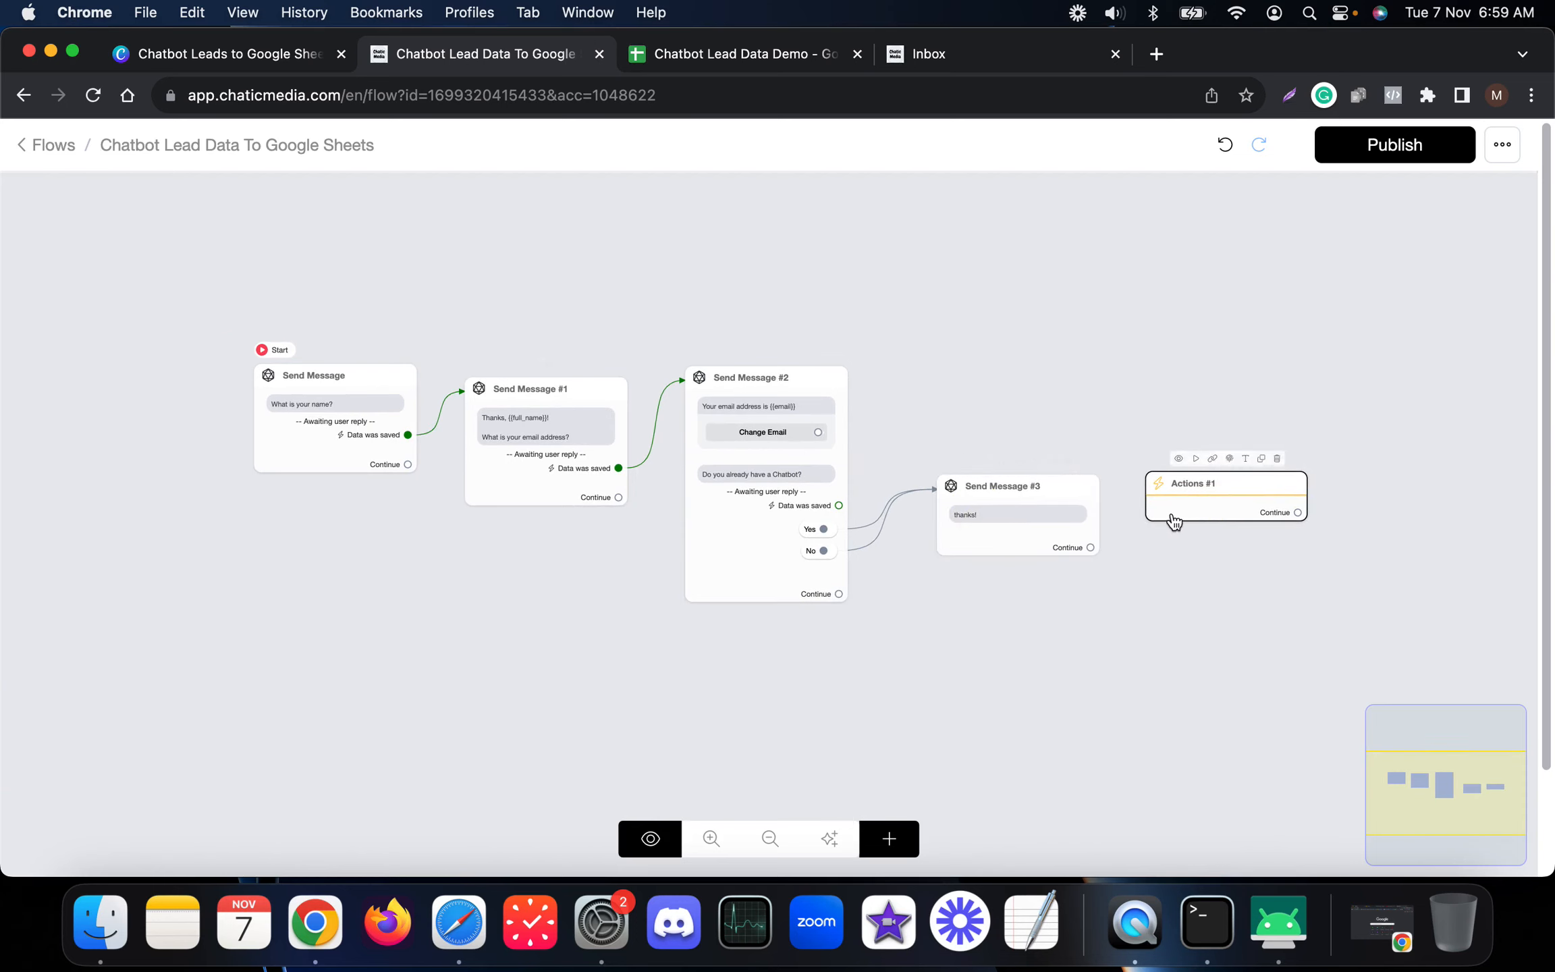
drag(1090, 547, 1205, 517)
click(1205, 516)
Step: Add a Google Sheets action to Actions #1, then go to the Inbox
click(223, 409)
click(124, 450)
scroll(307, 729, down, 5)
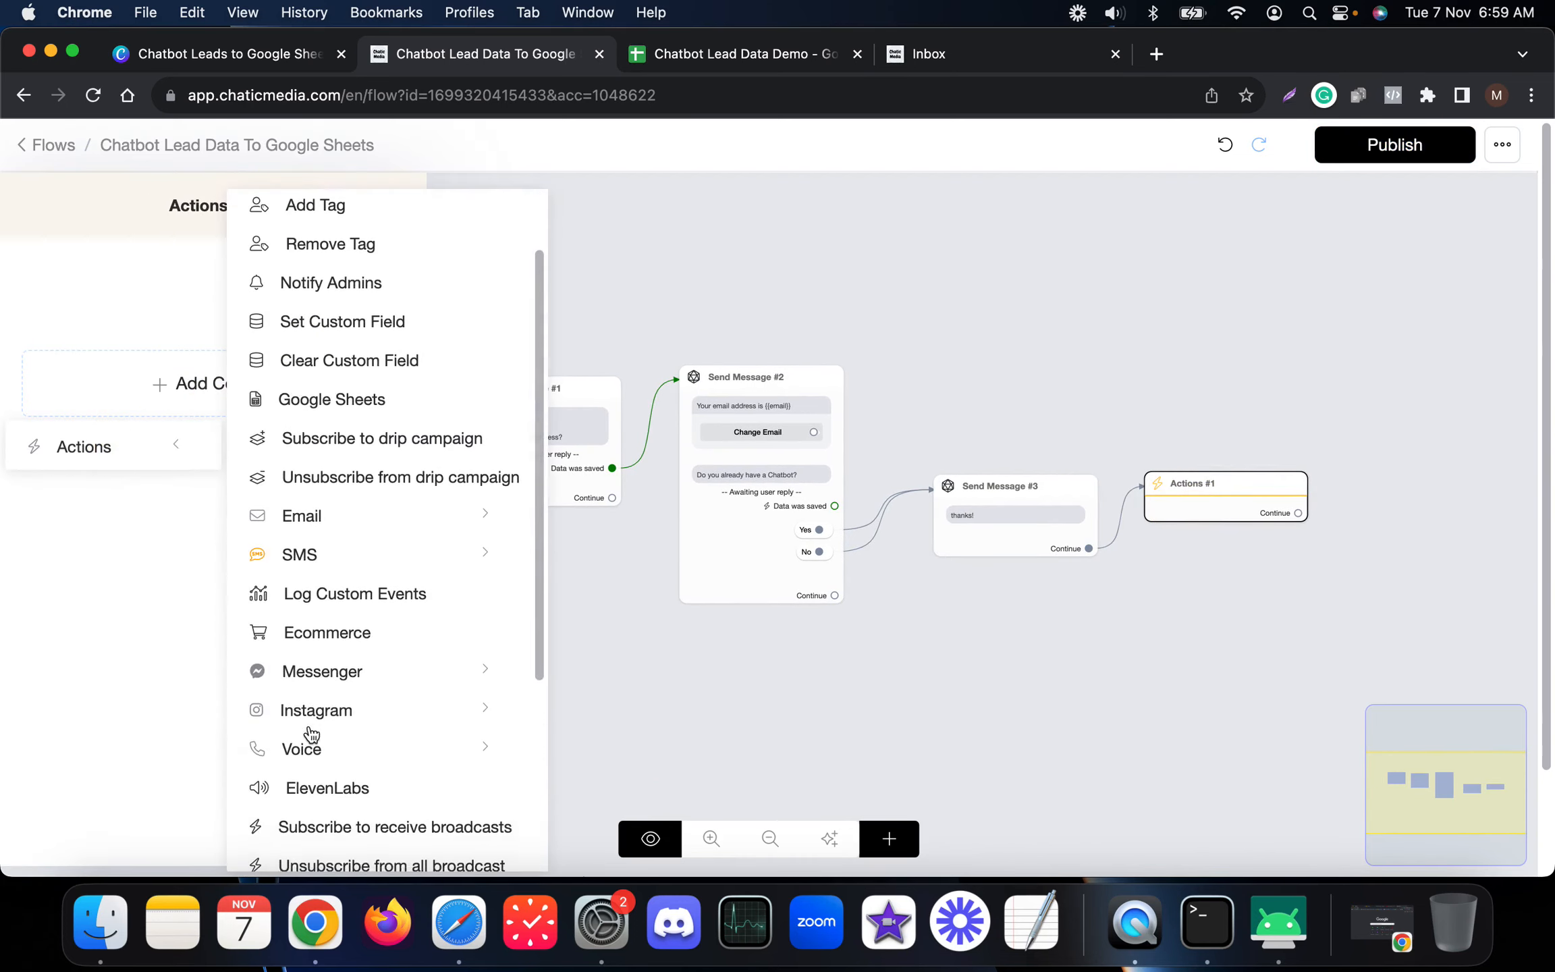
scroll(320, 756, up, 5)
scroll(324, 348, down, 5)
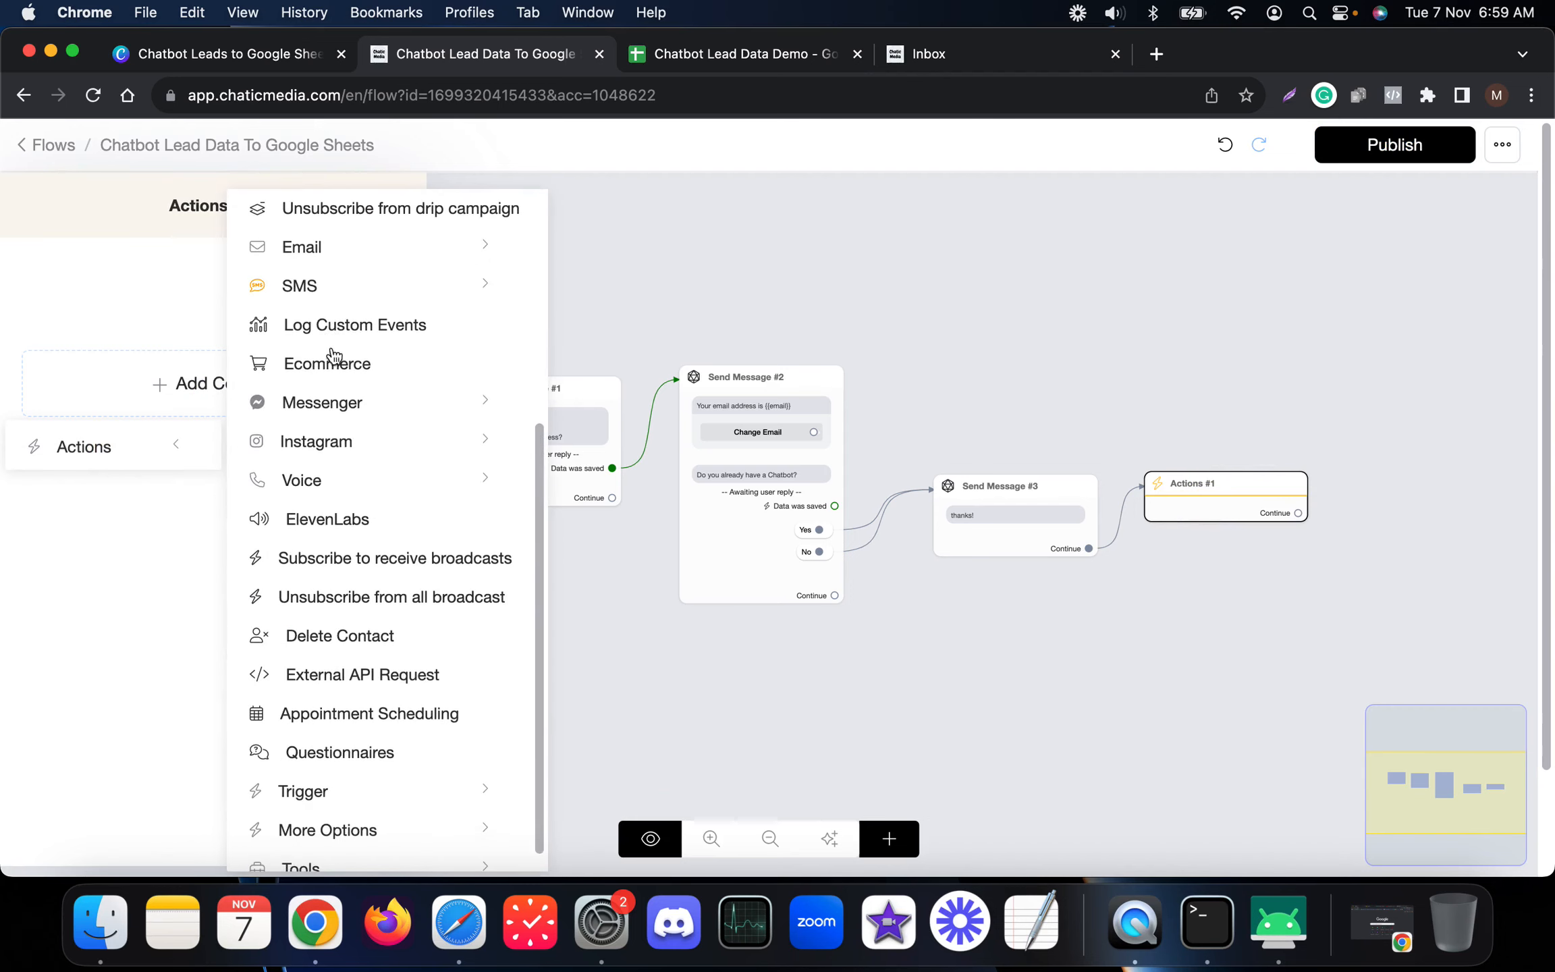
scroll(351, 803, up, 5)
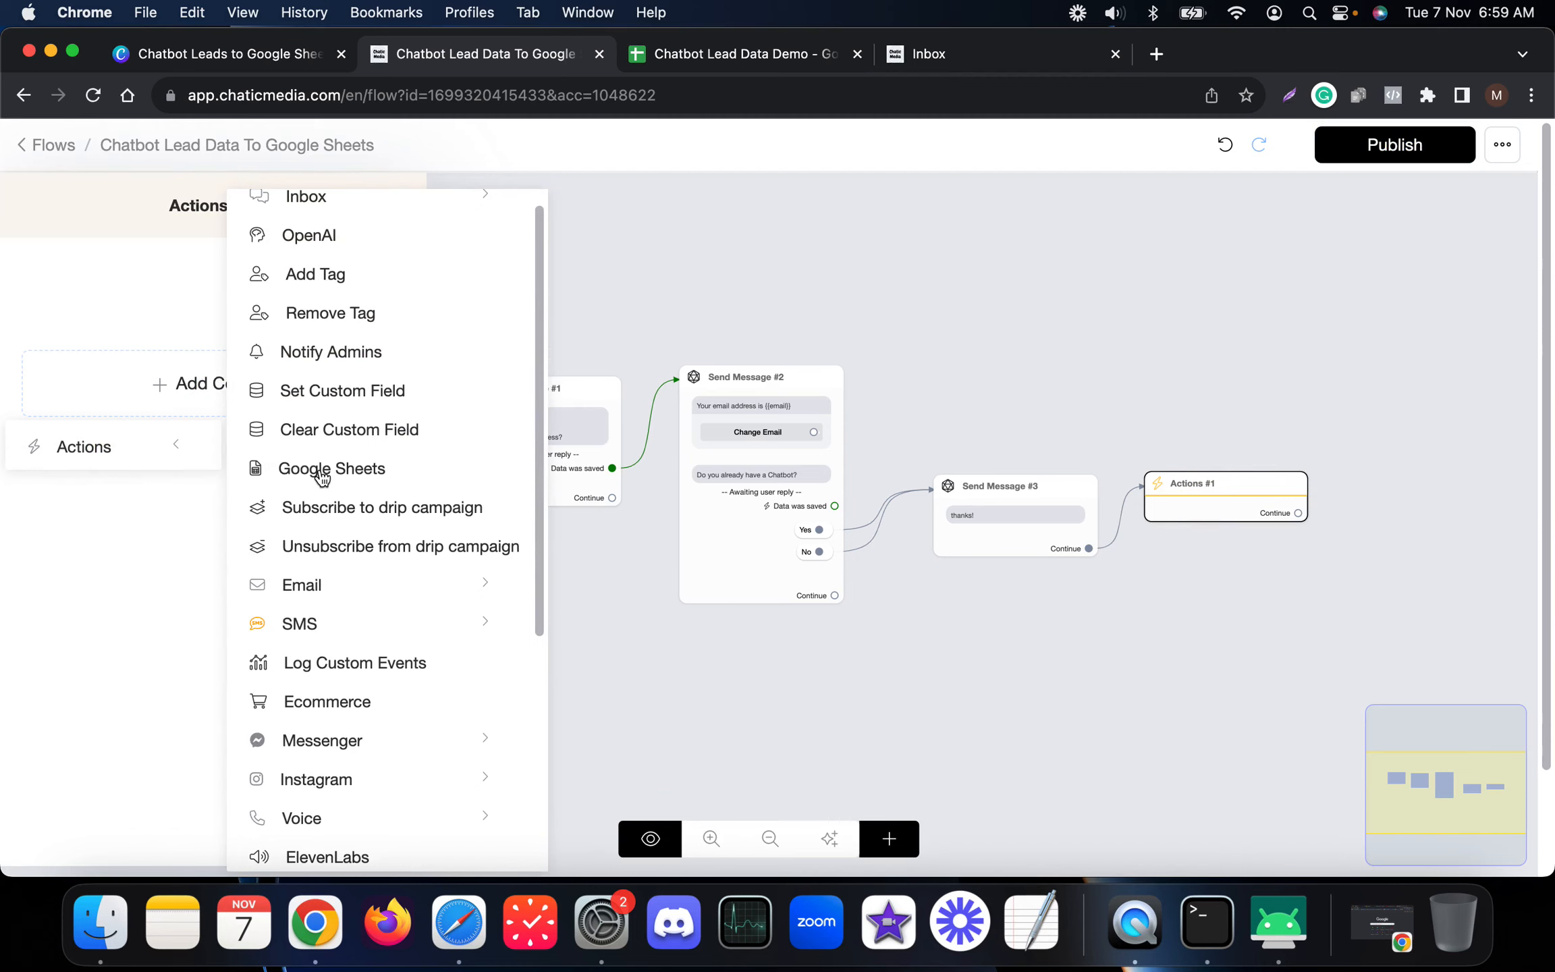
click(319, 470)
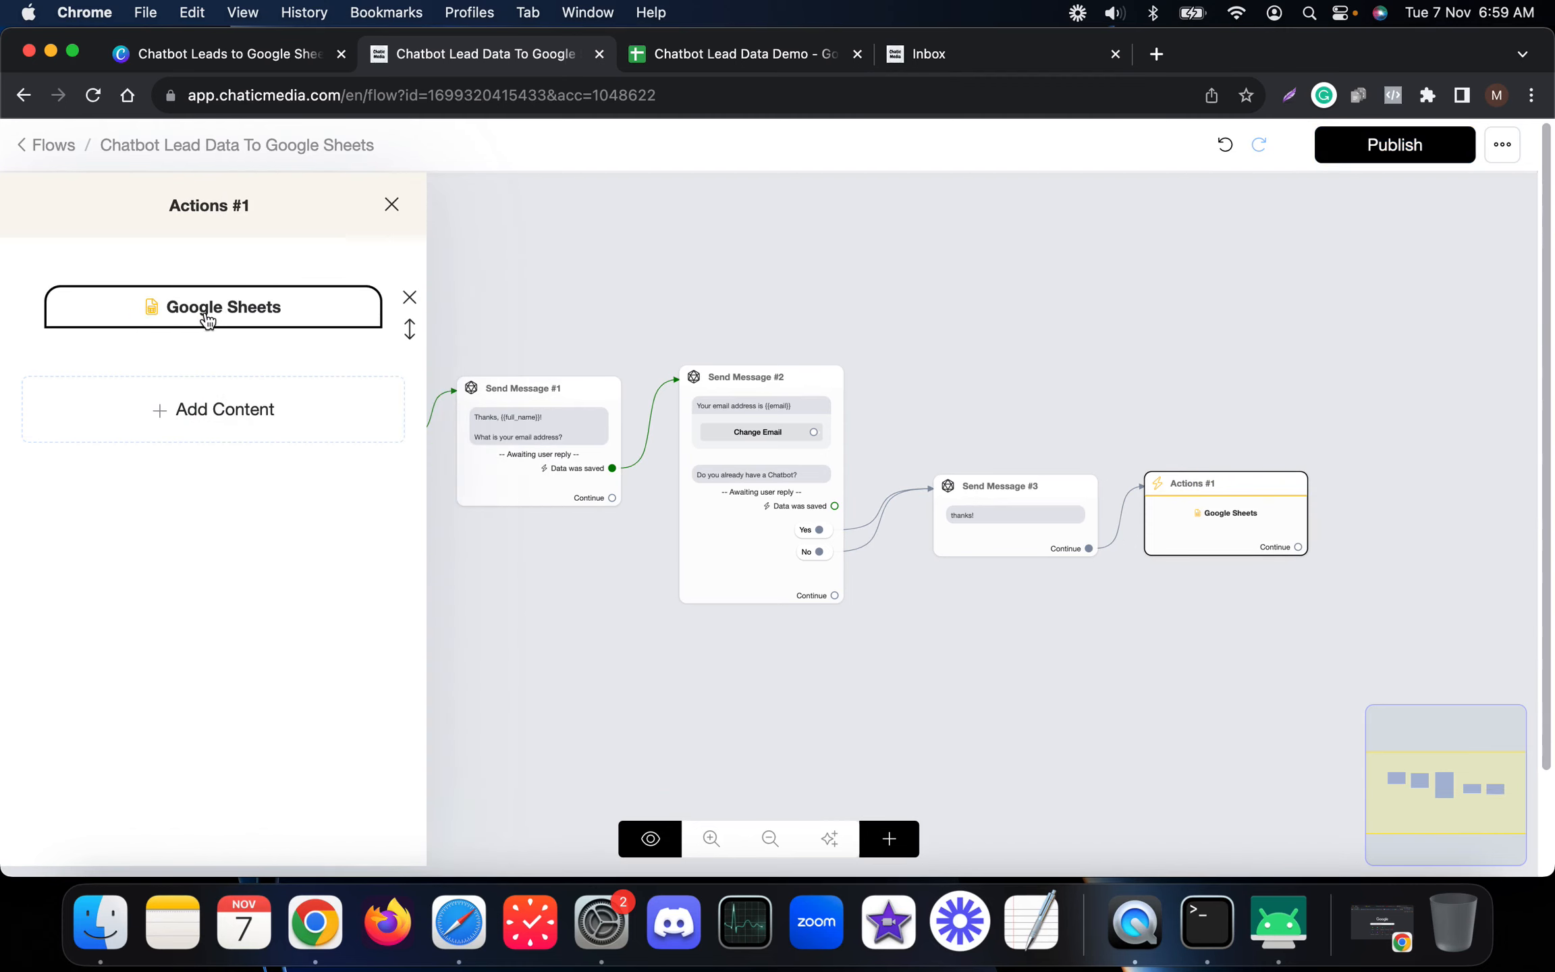
click(912, 54)
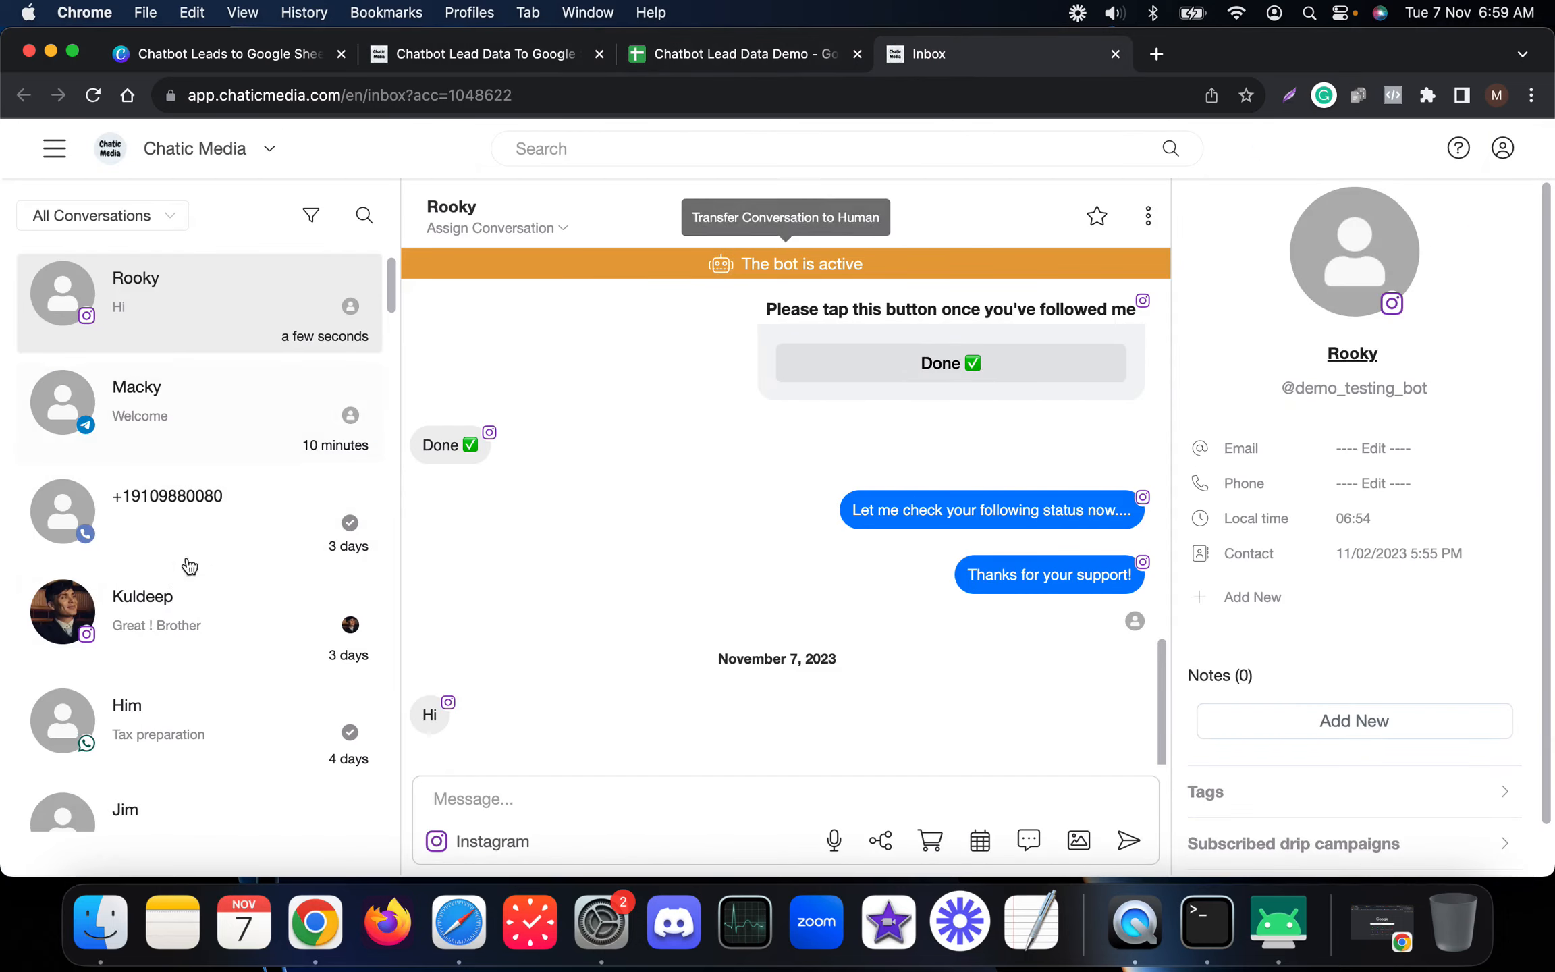
Step: Verify under Settings > Integrations that a Google account is connected to Google Sheets, then view the spreadsheet
click(60, 165)
click(88, 497)
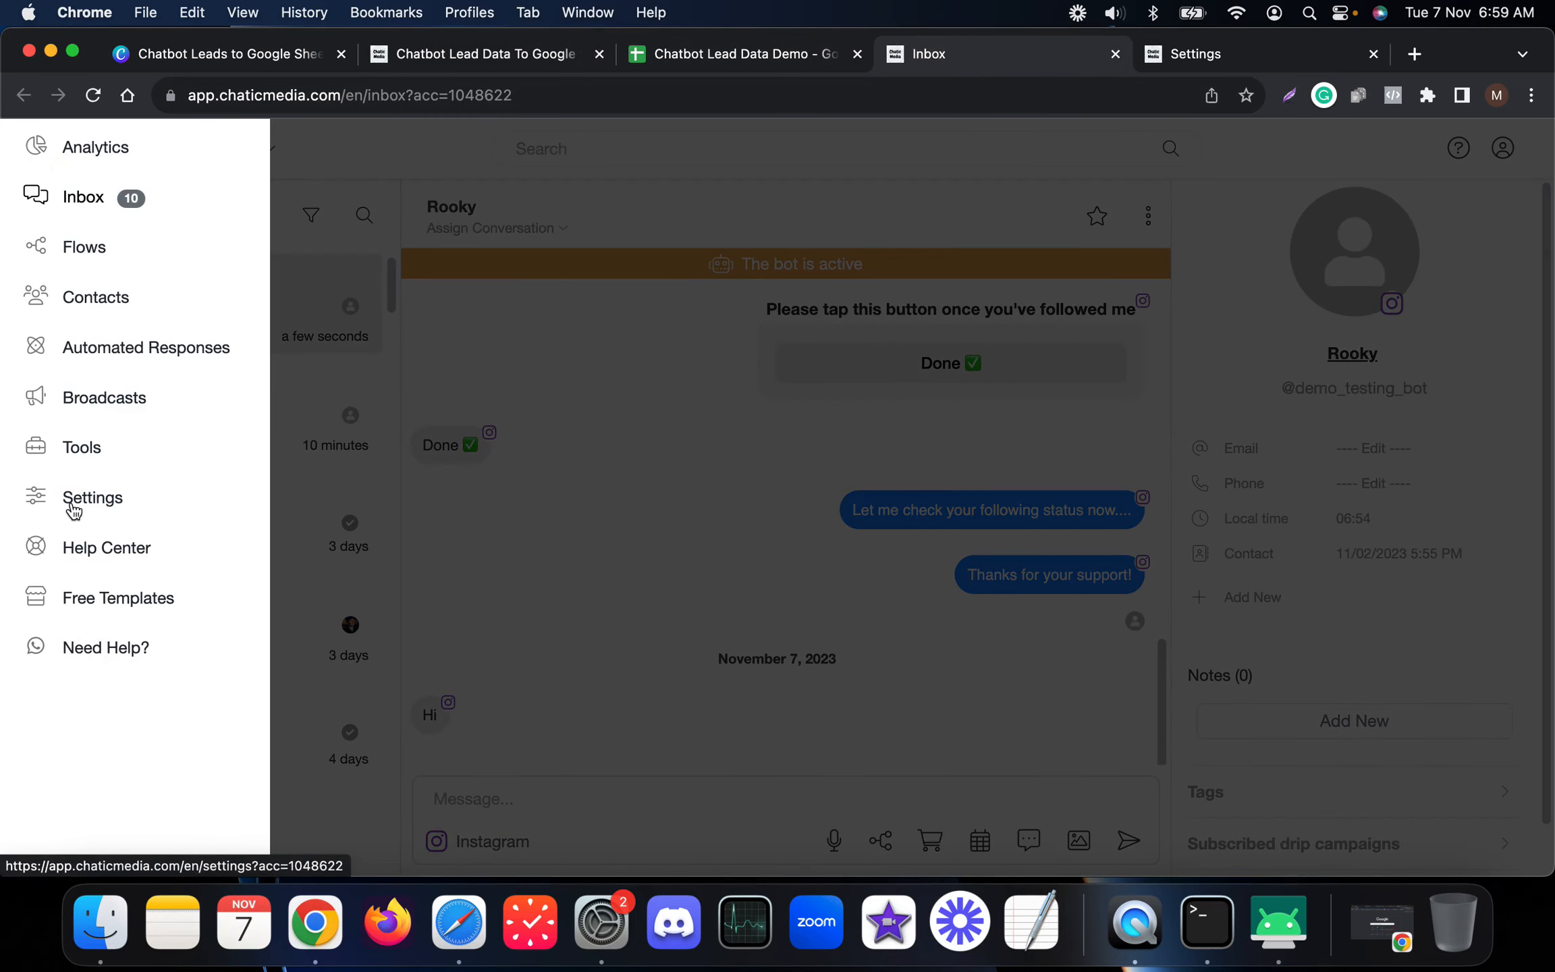
click(1198, 55)
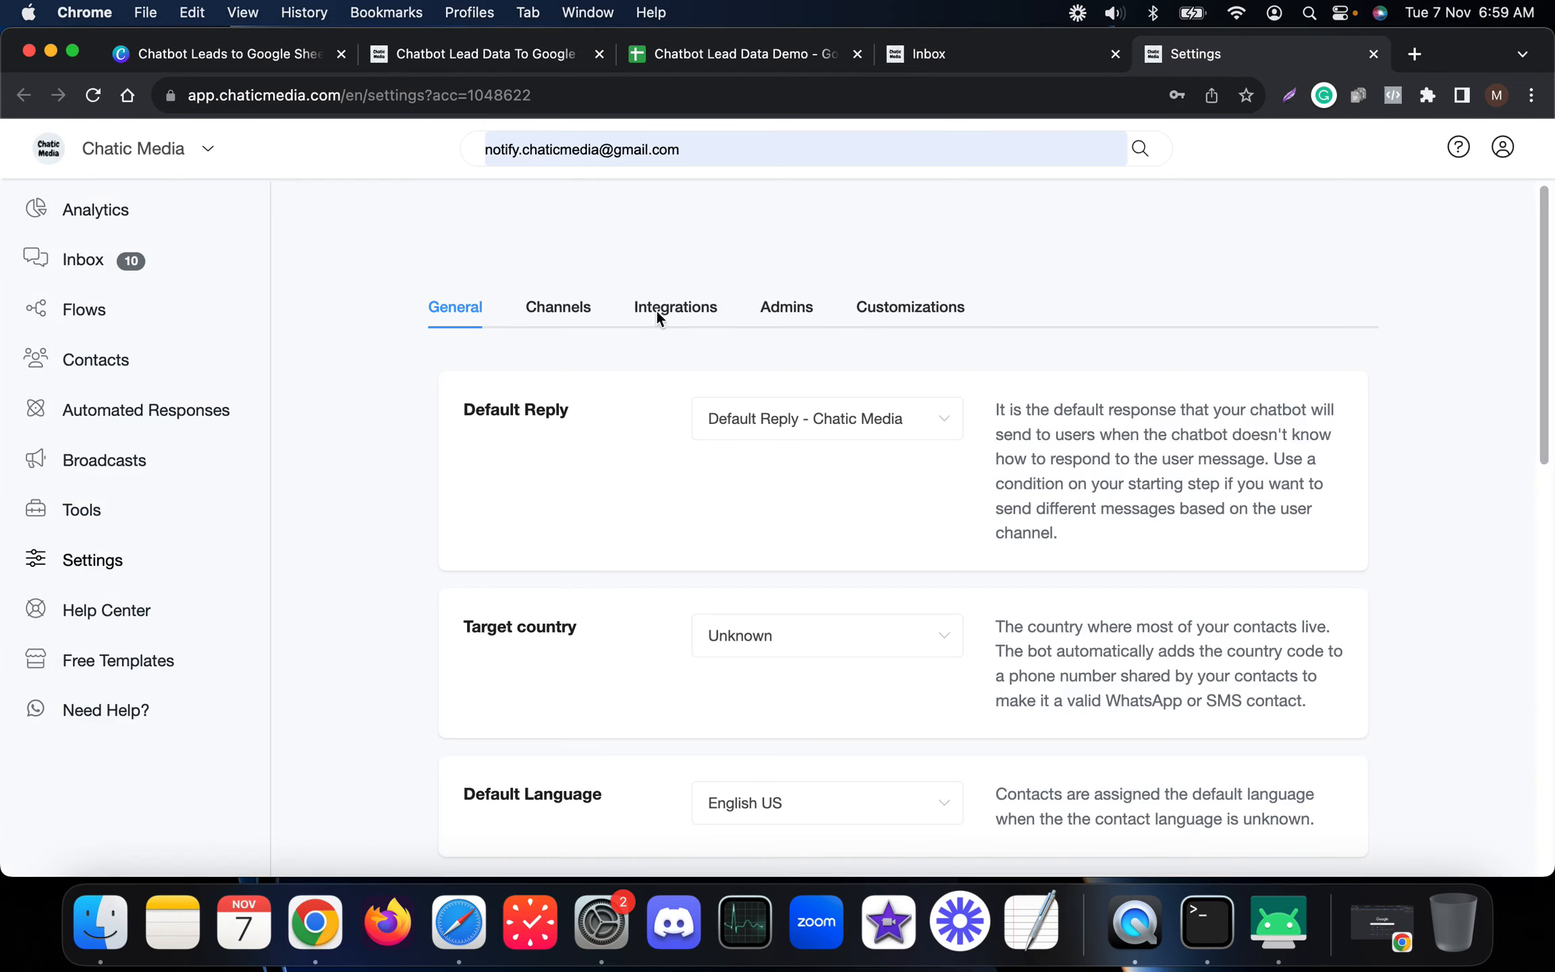
click(679, 307)
scroll(677, 346, down, 3)
click(584, 401)
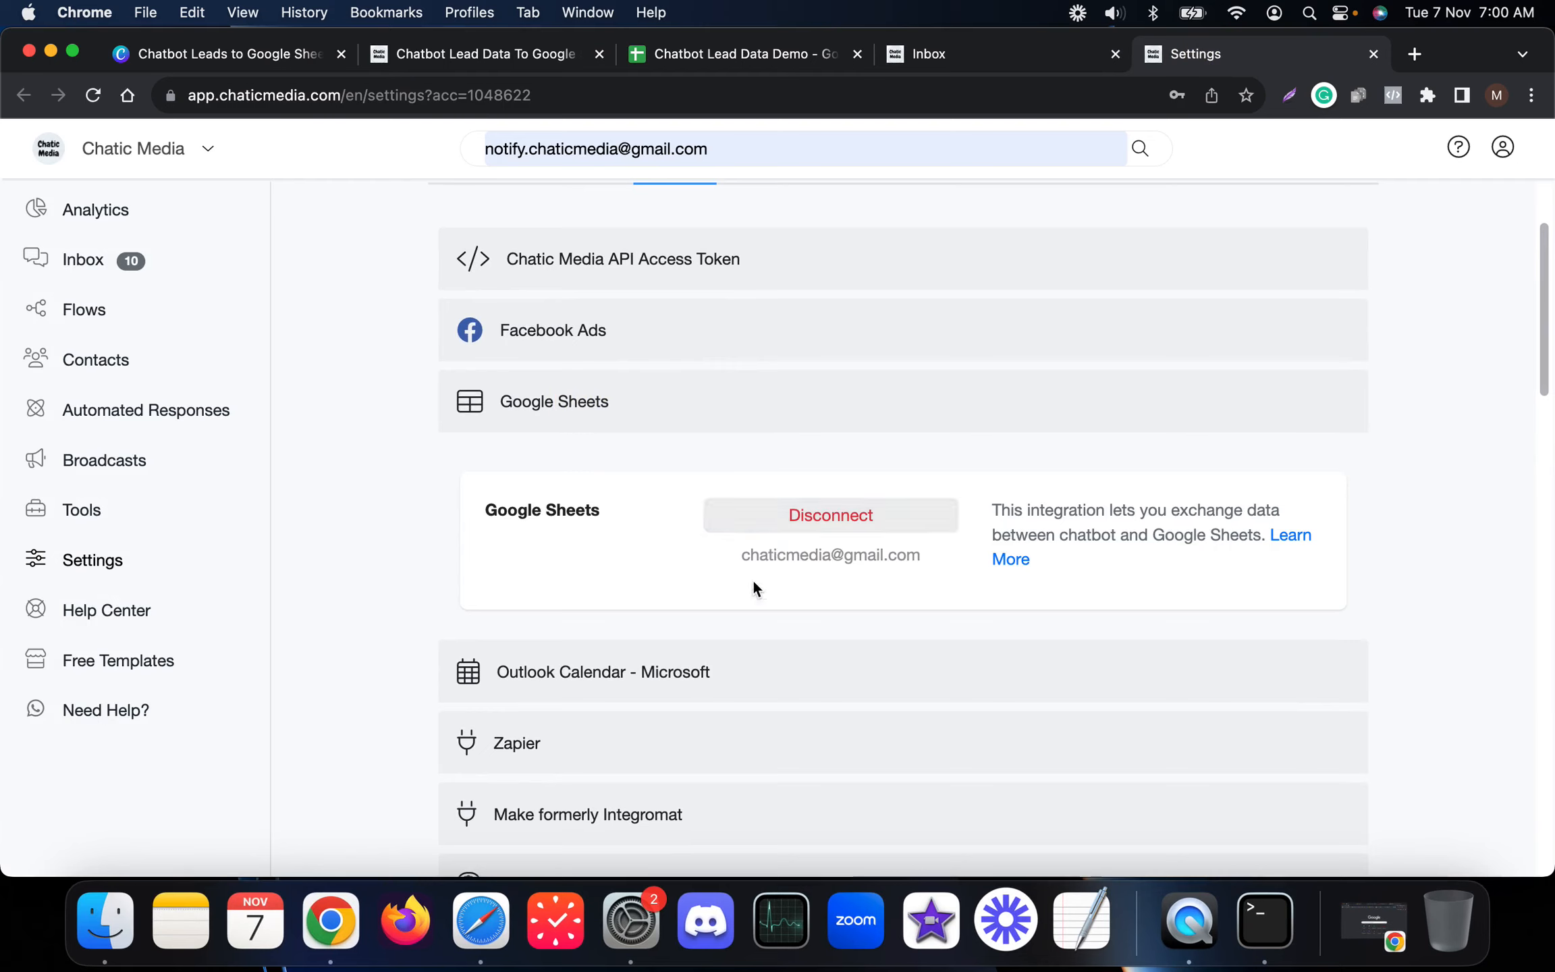
drag(734, 555, 935, 556)
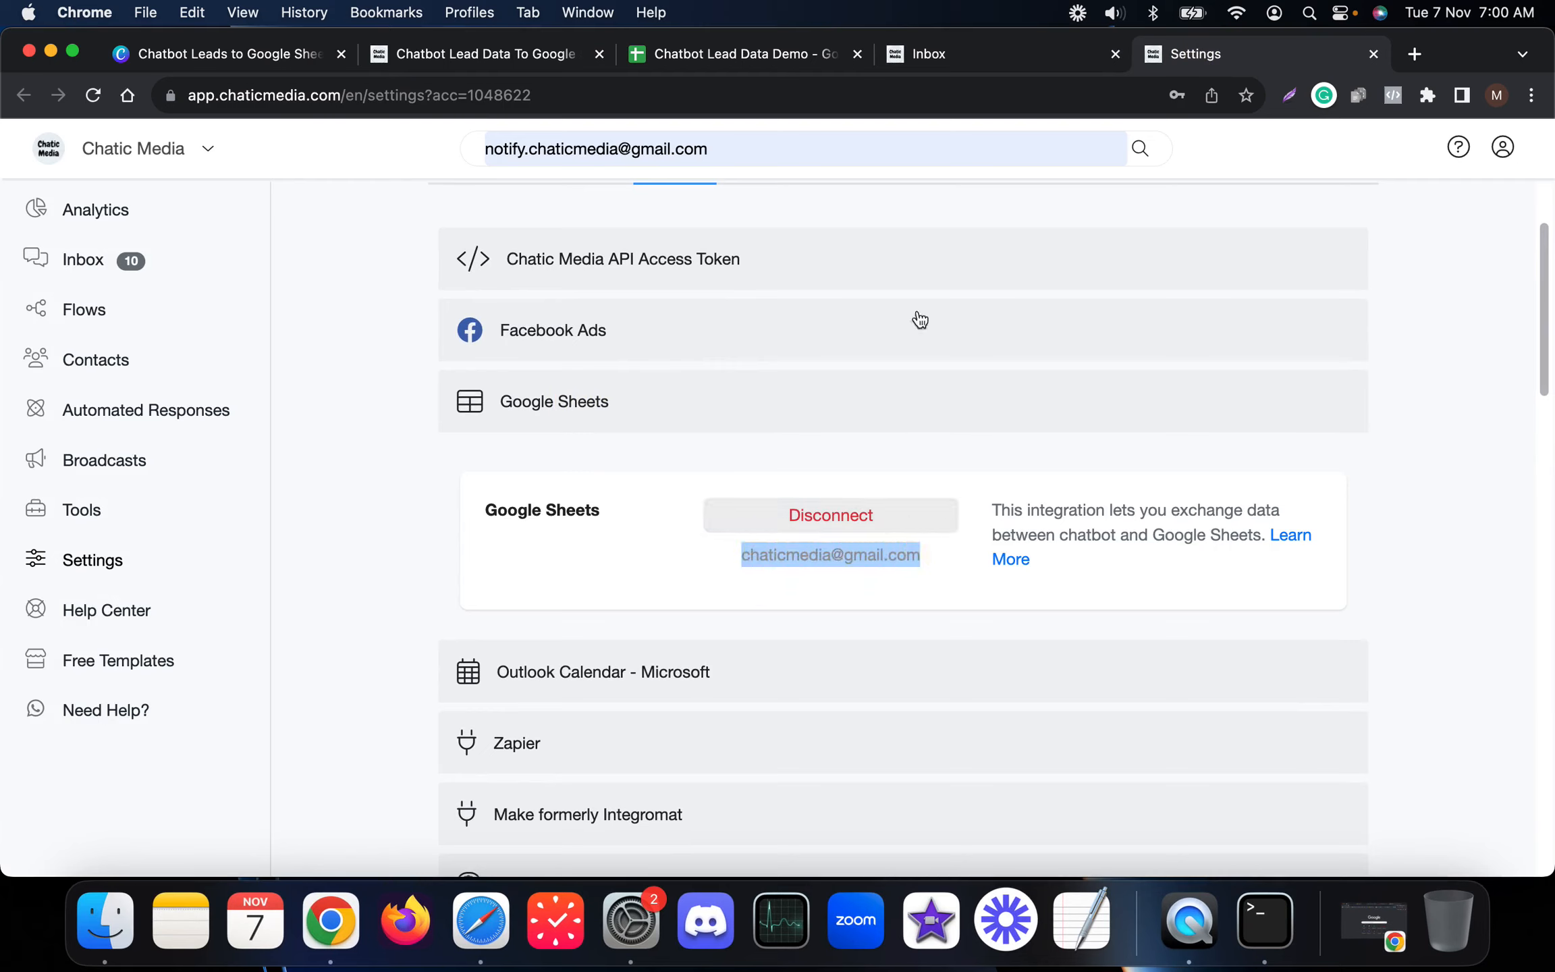
click(748, 59)
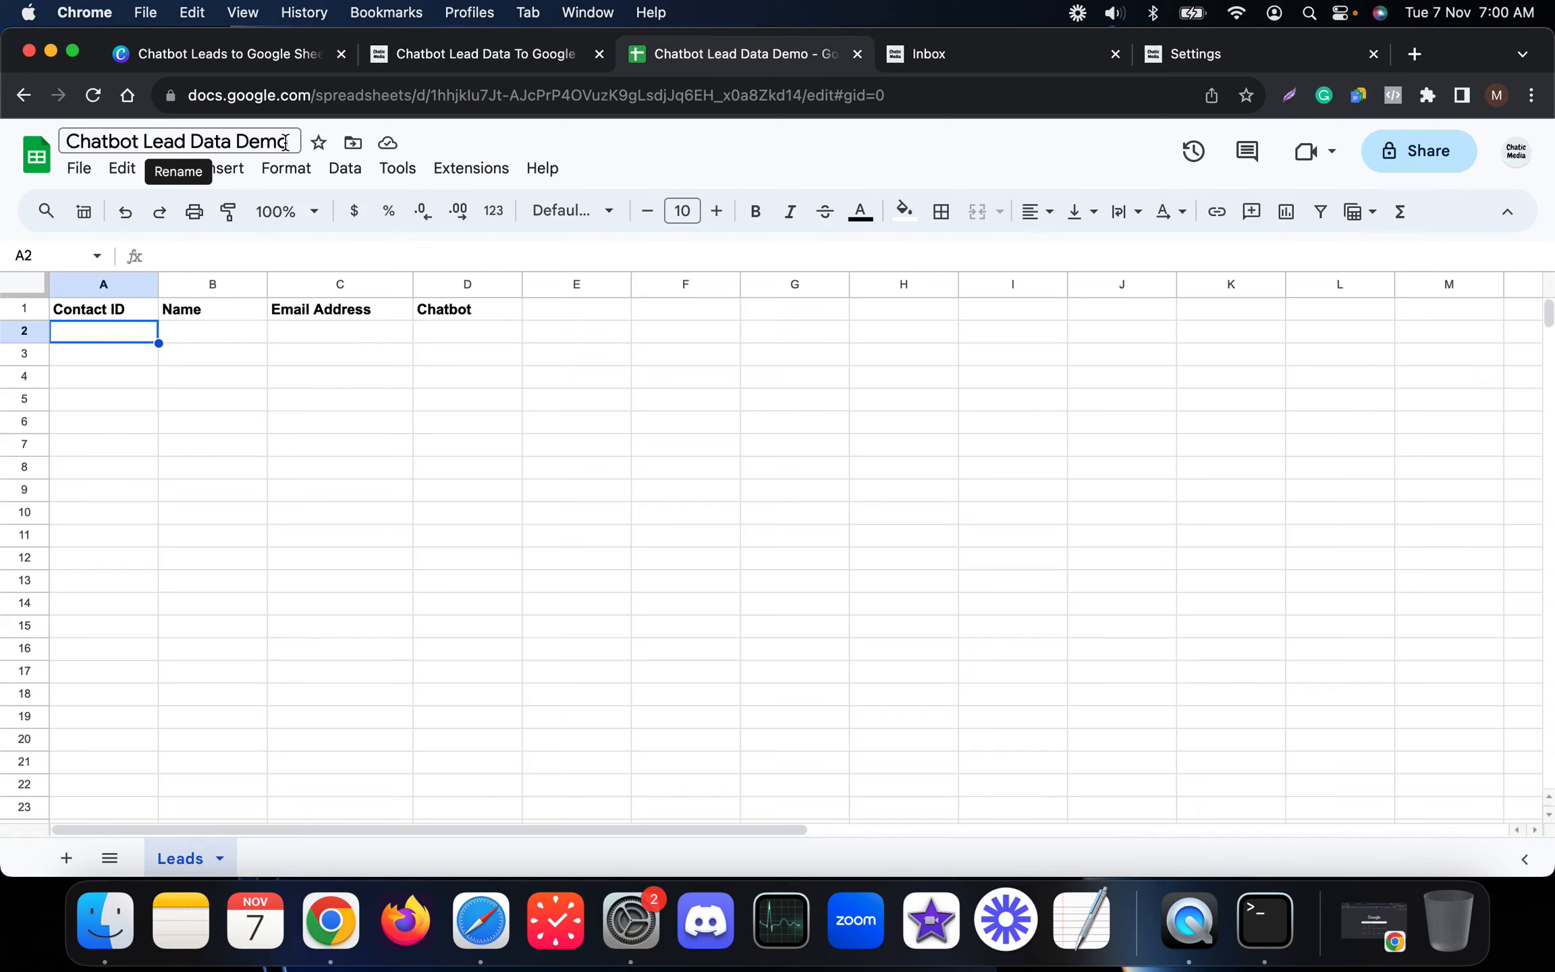
double_click(177, 862)
click(200, 606)
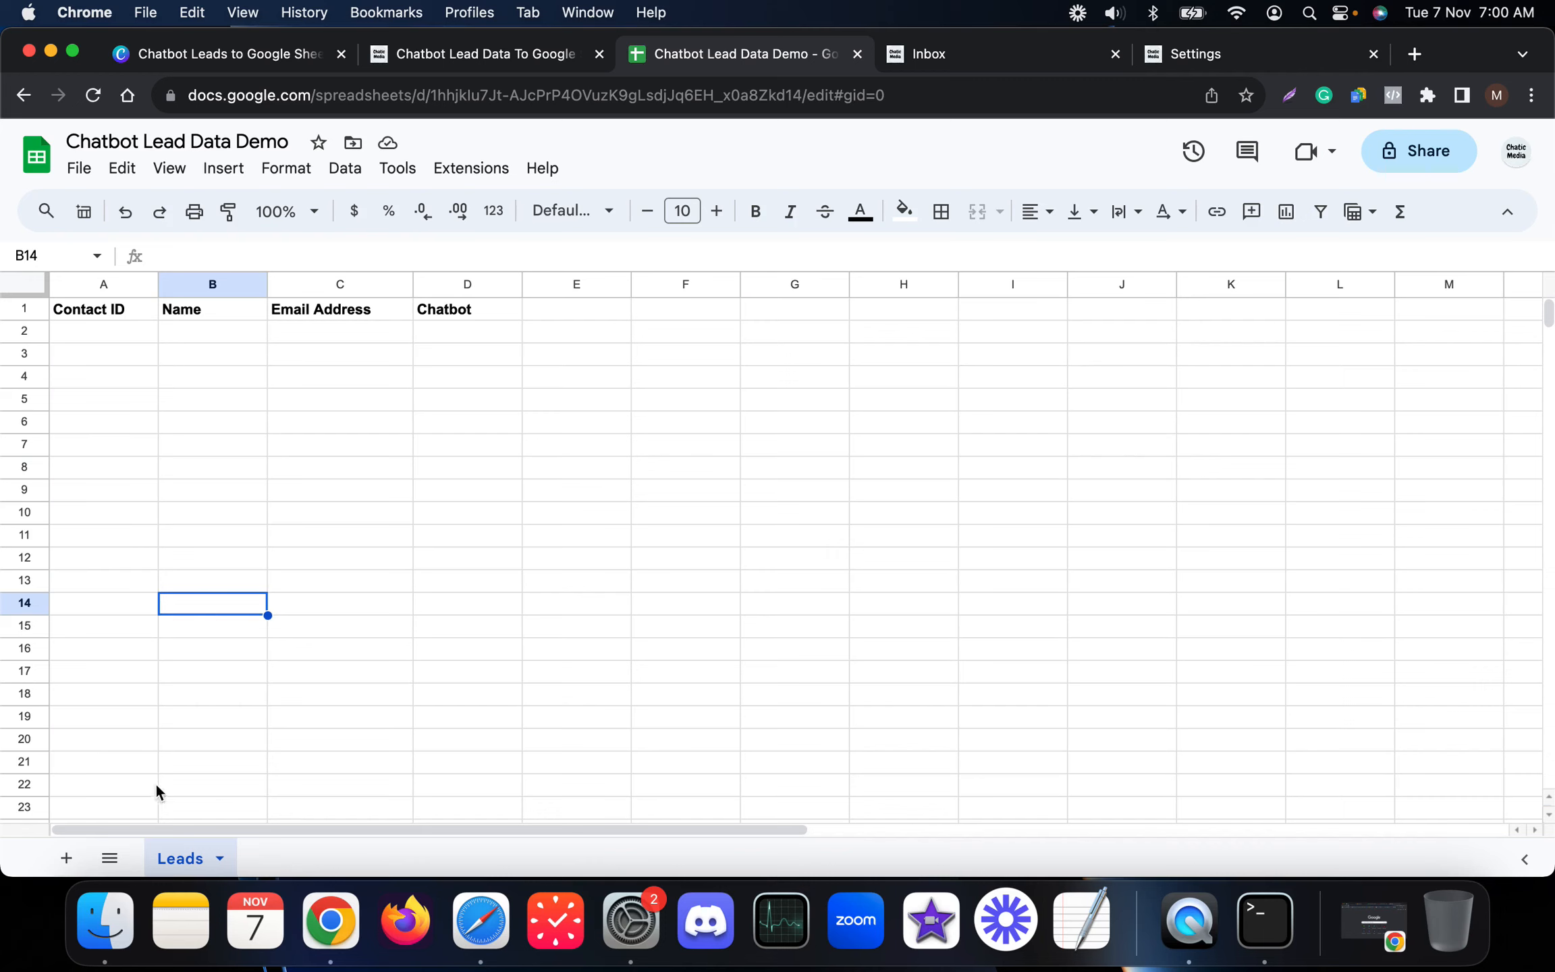
click(77, 319)
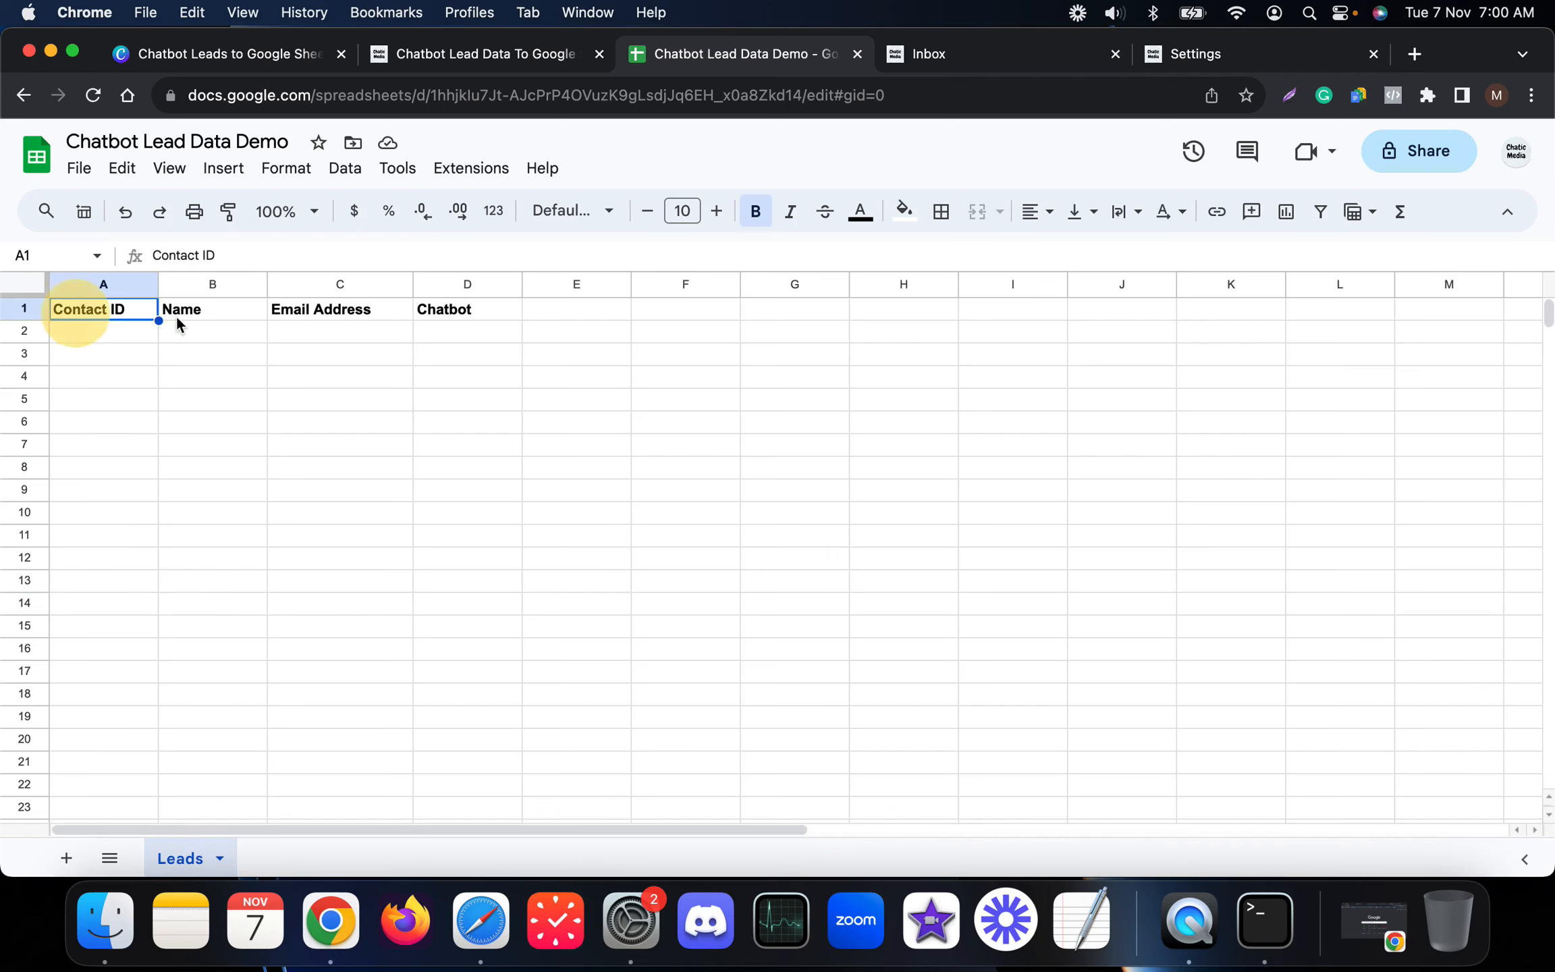
click(208, 318)
click(336, 319)
click(444, 321)
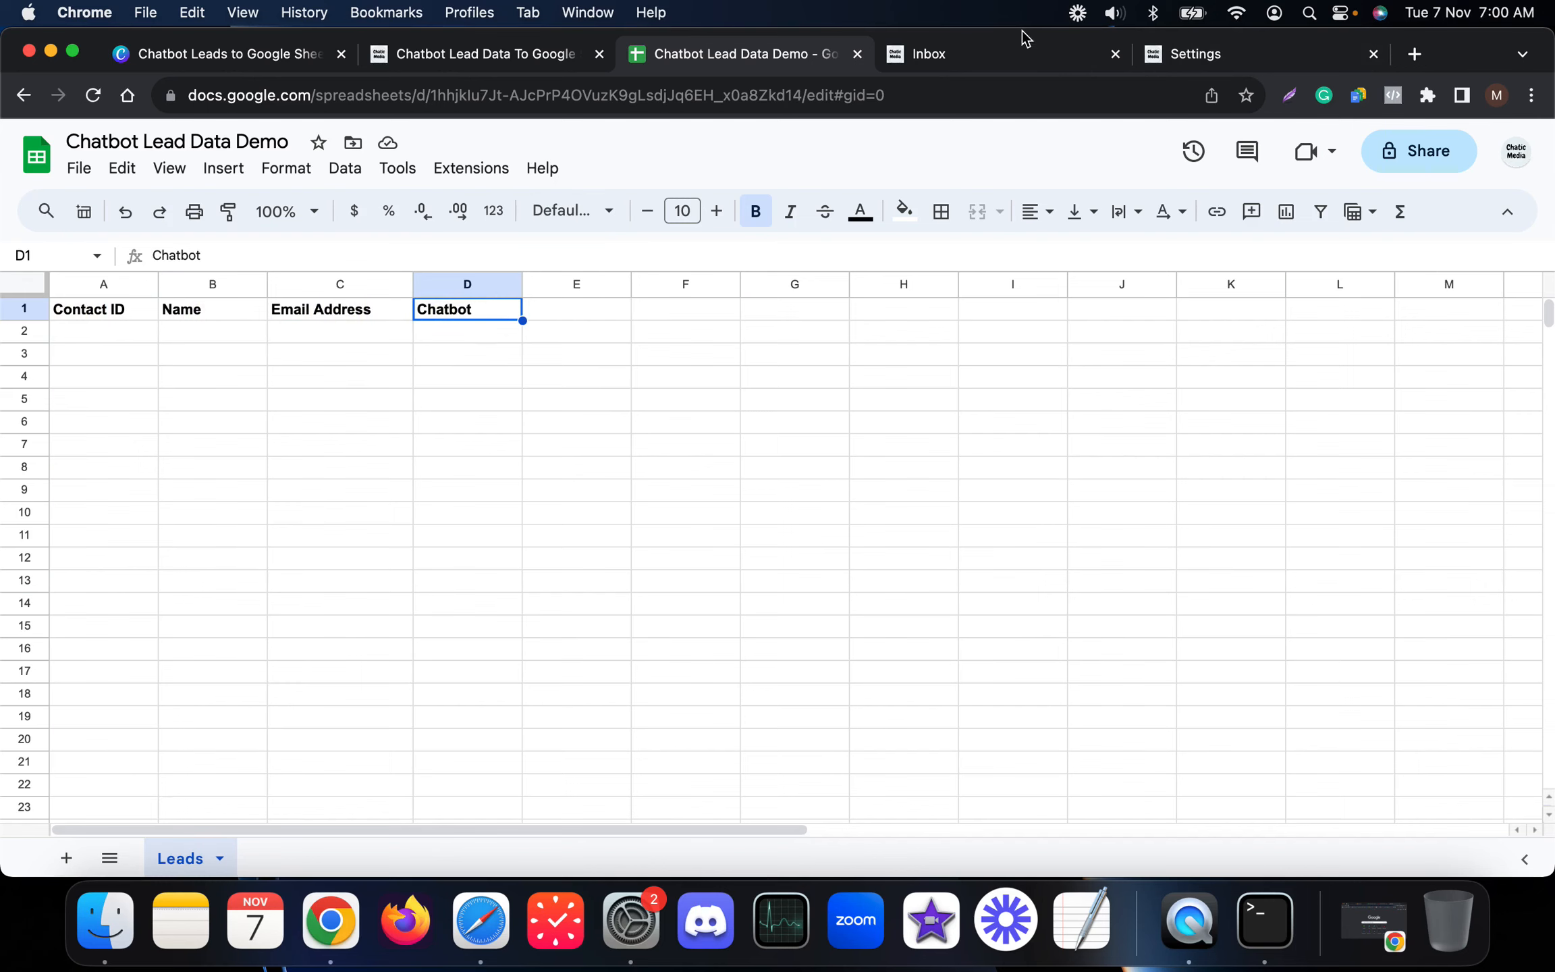
Step: Point the Google Sheets action at the Chatbot Lead Data Demo spreadsheet, Leads worksheet
click(495, 61)
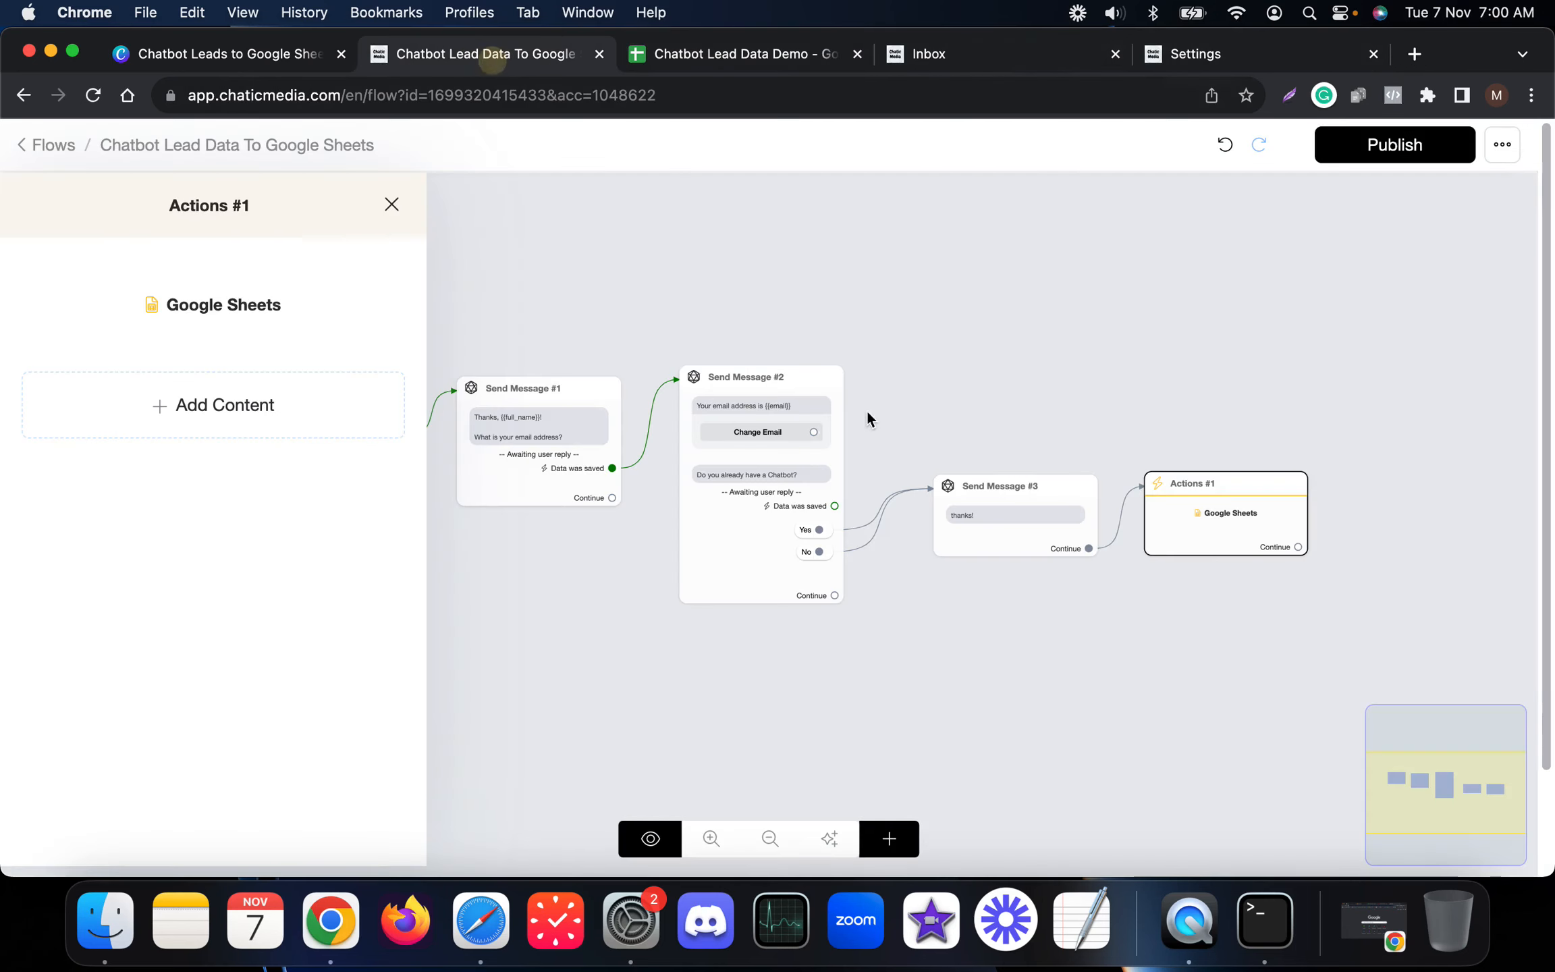
click(243, 290)
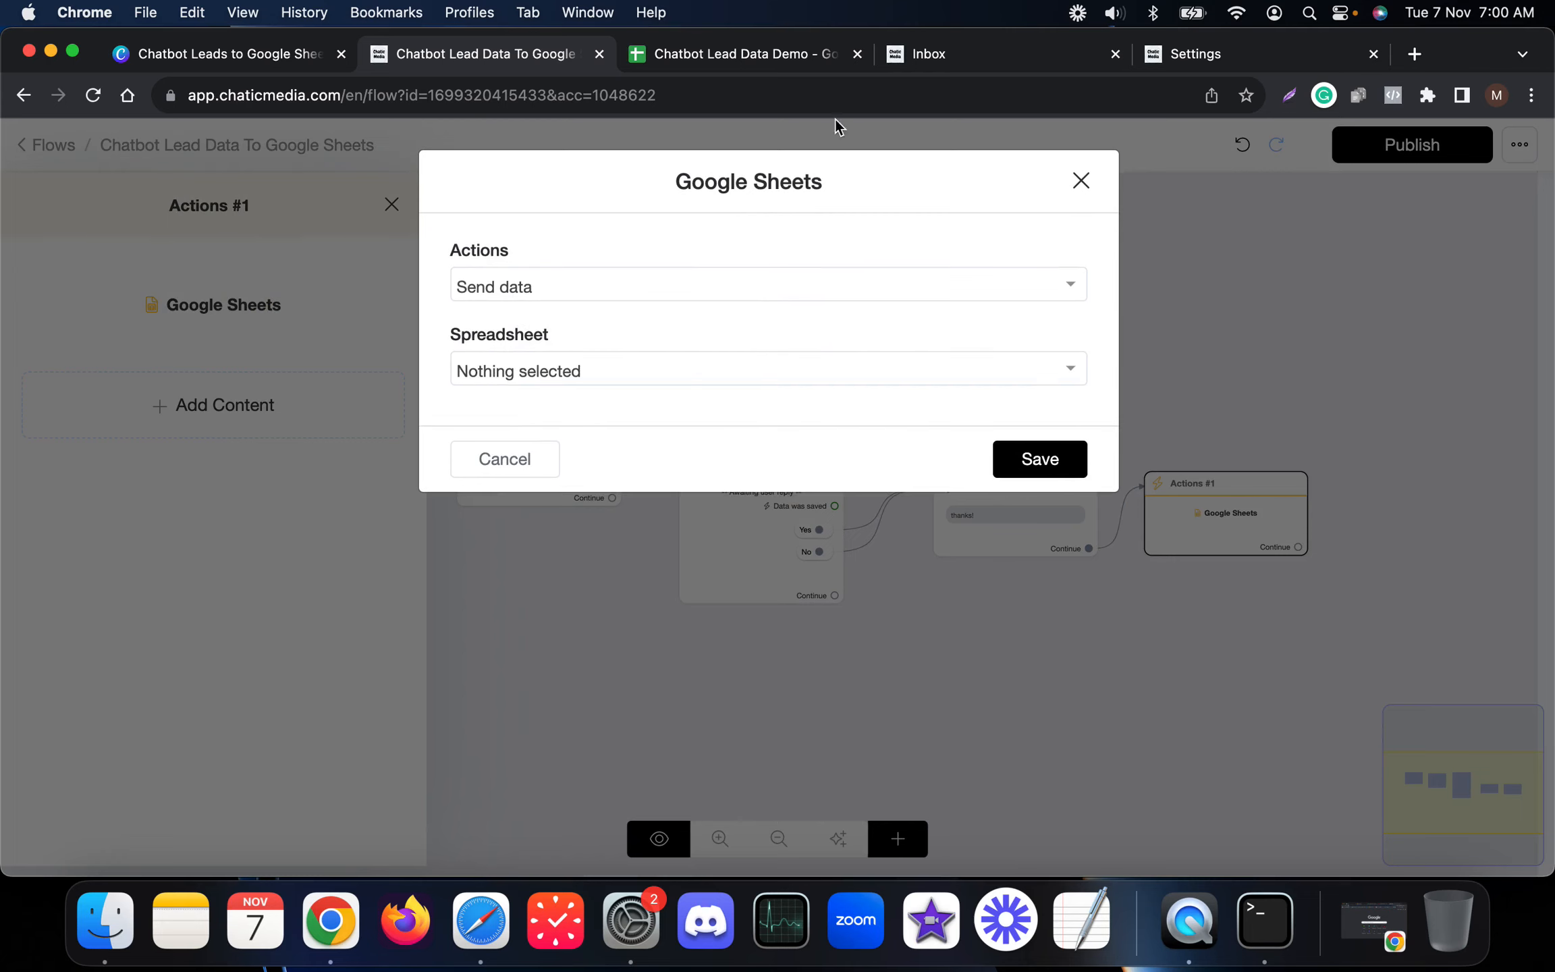
click(725, 67)
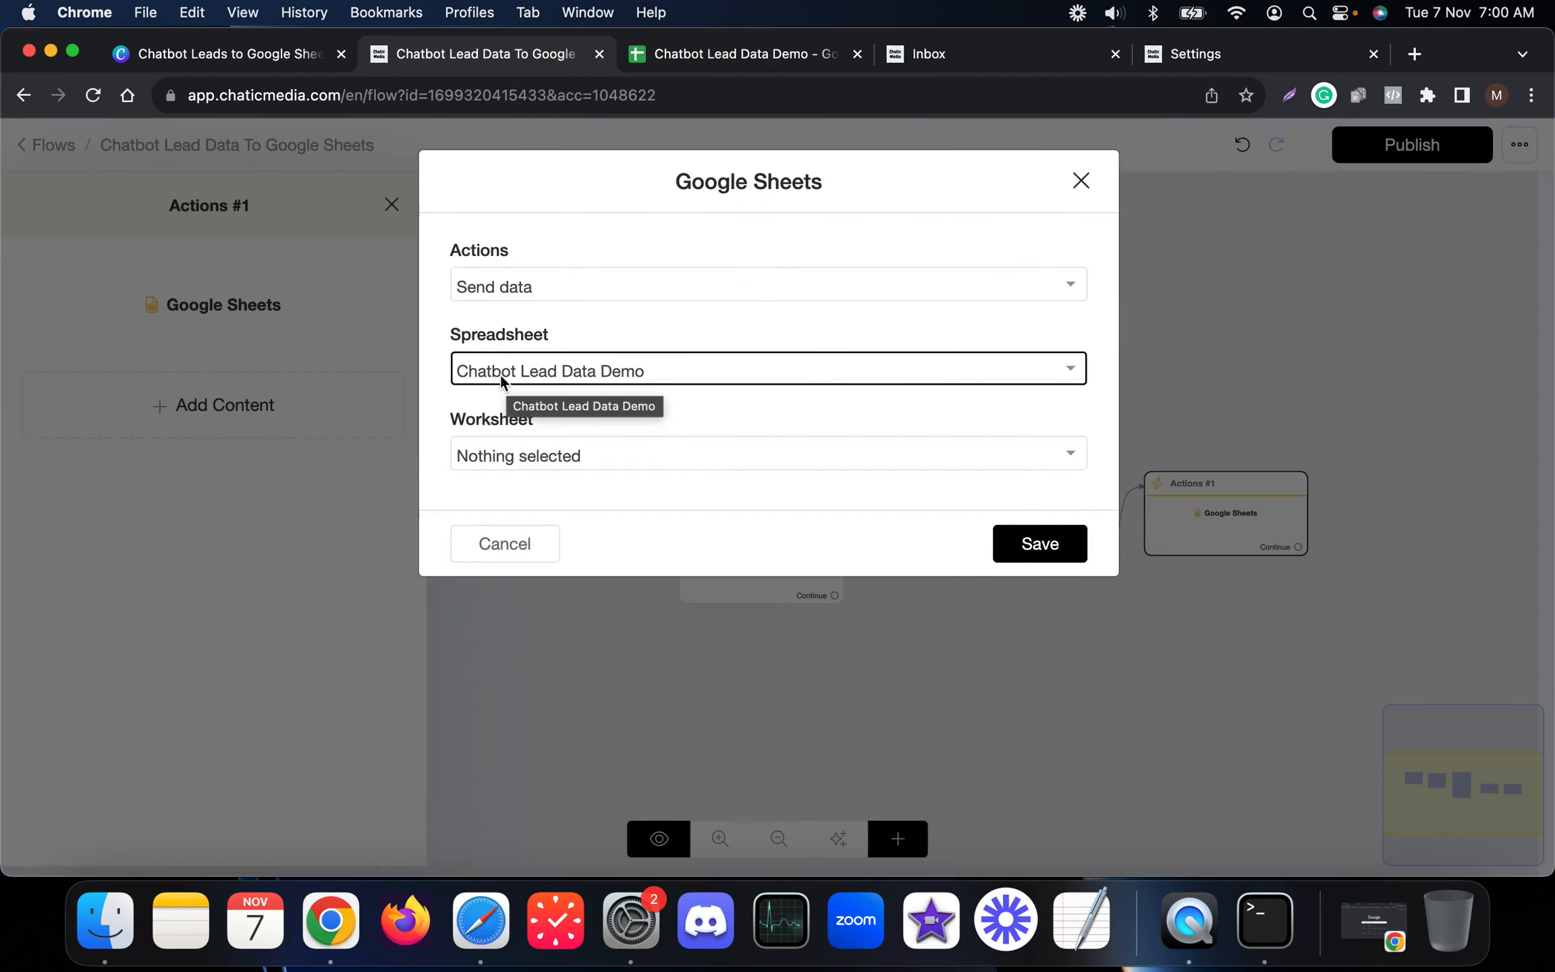
click(722, 53)
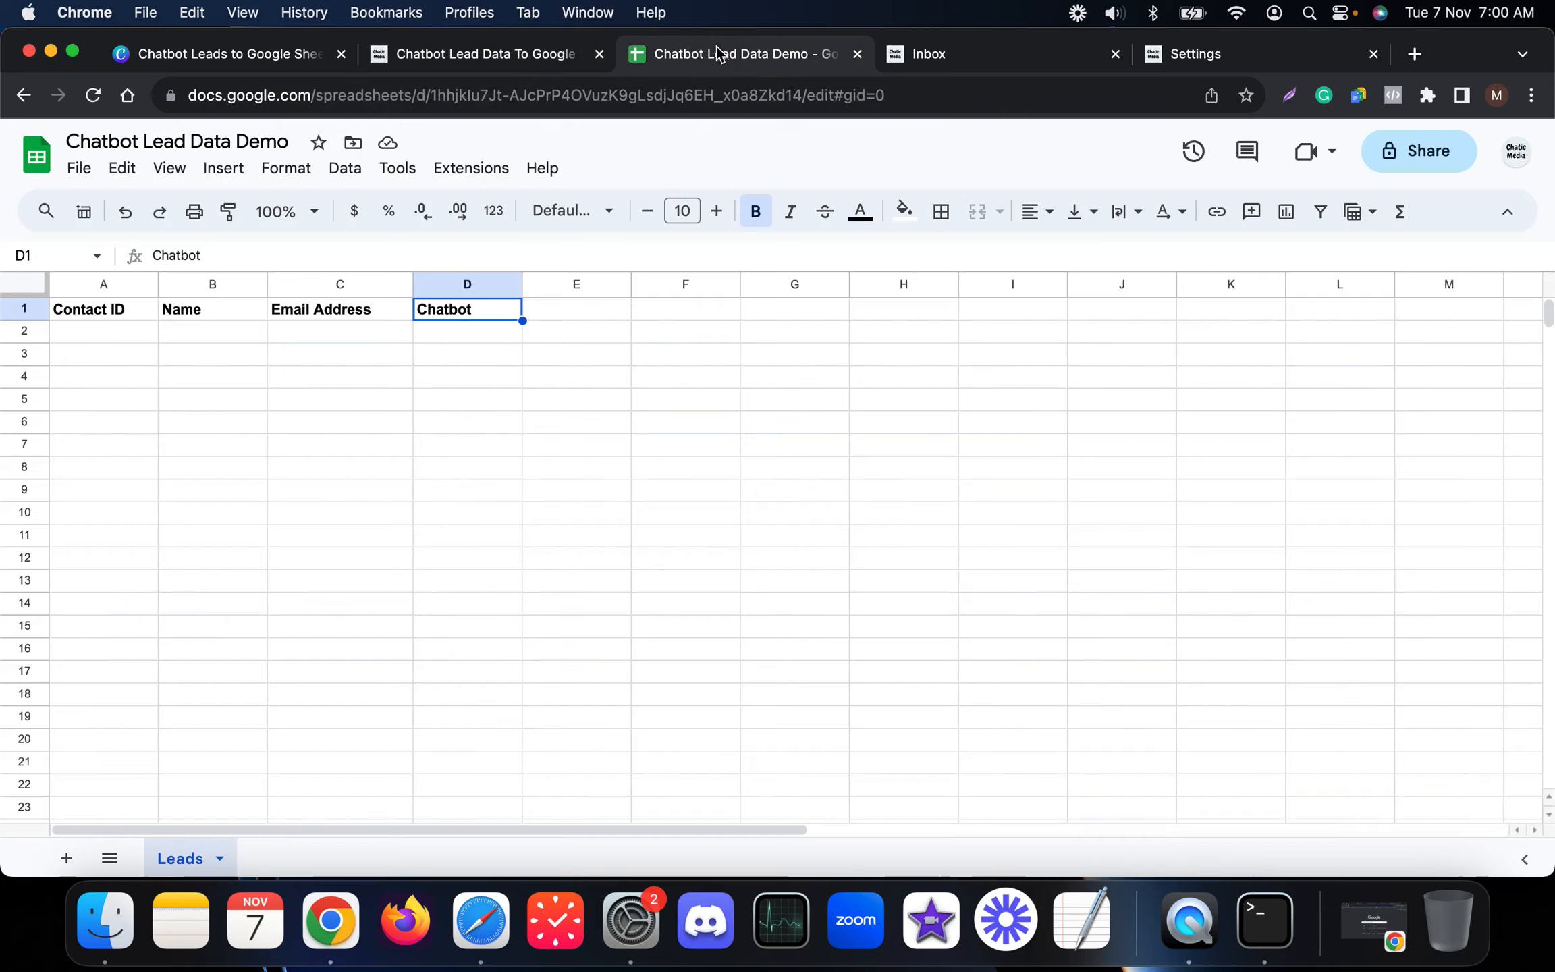
click(487, 59)
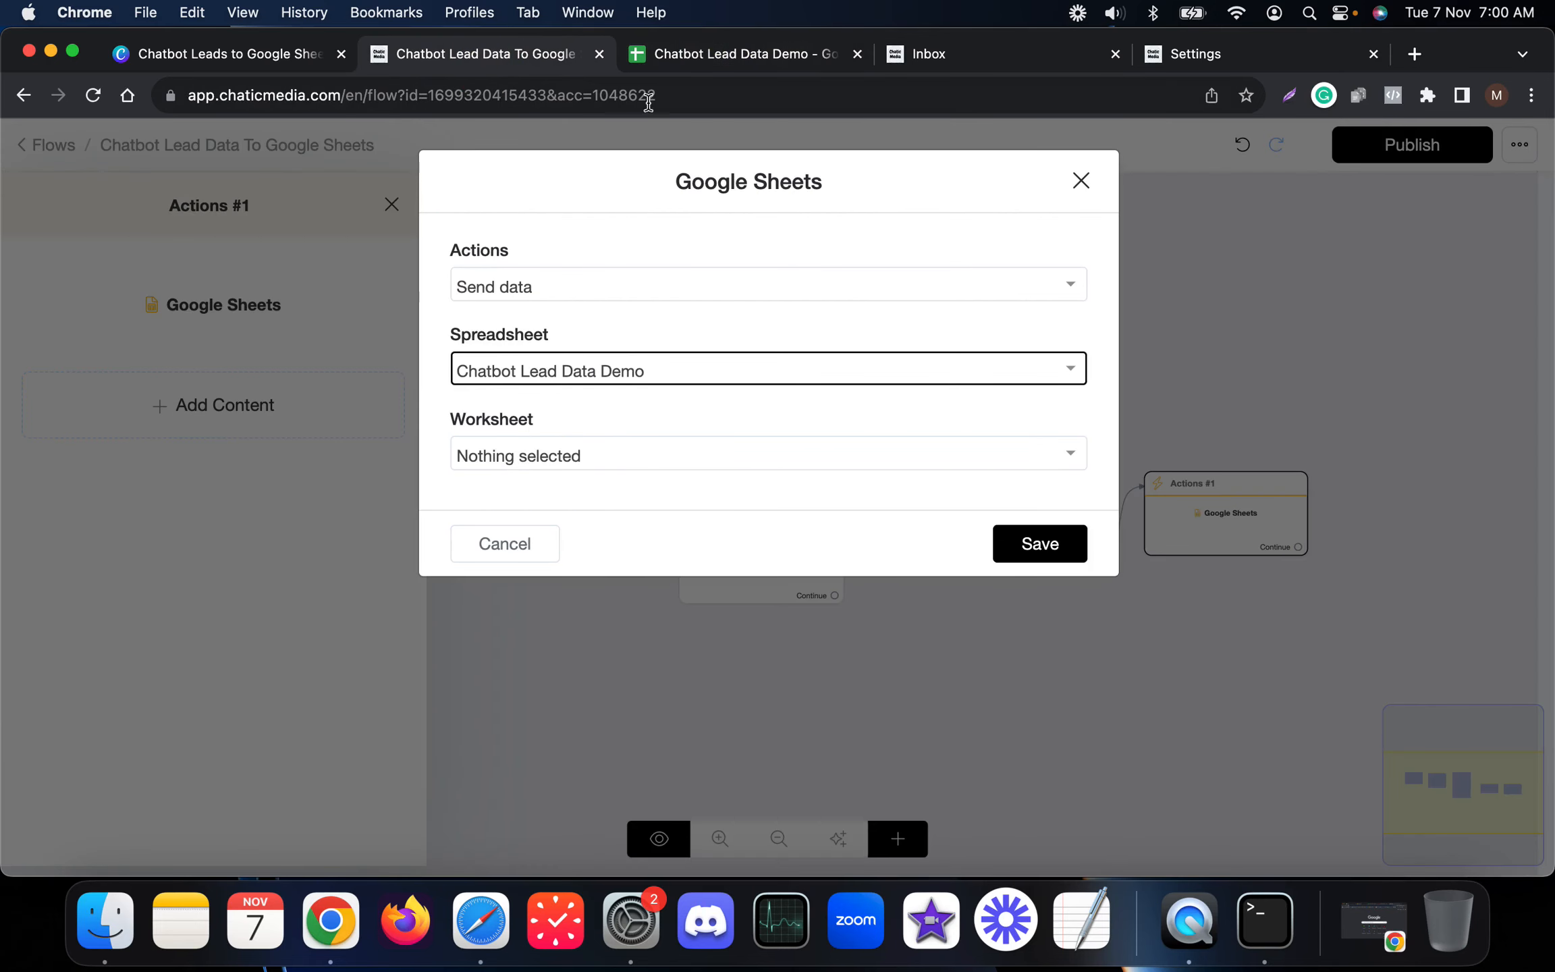
click(693, 62)
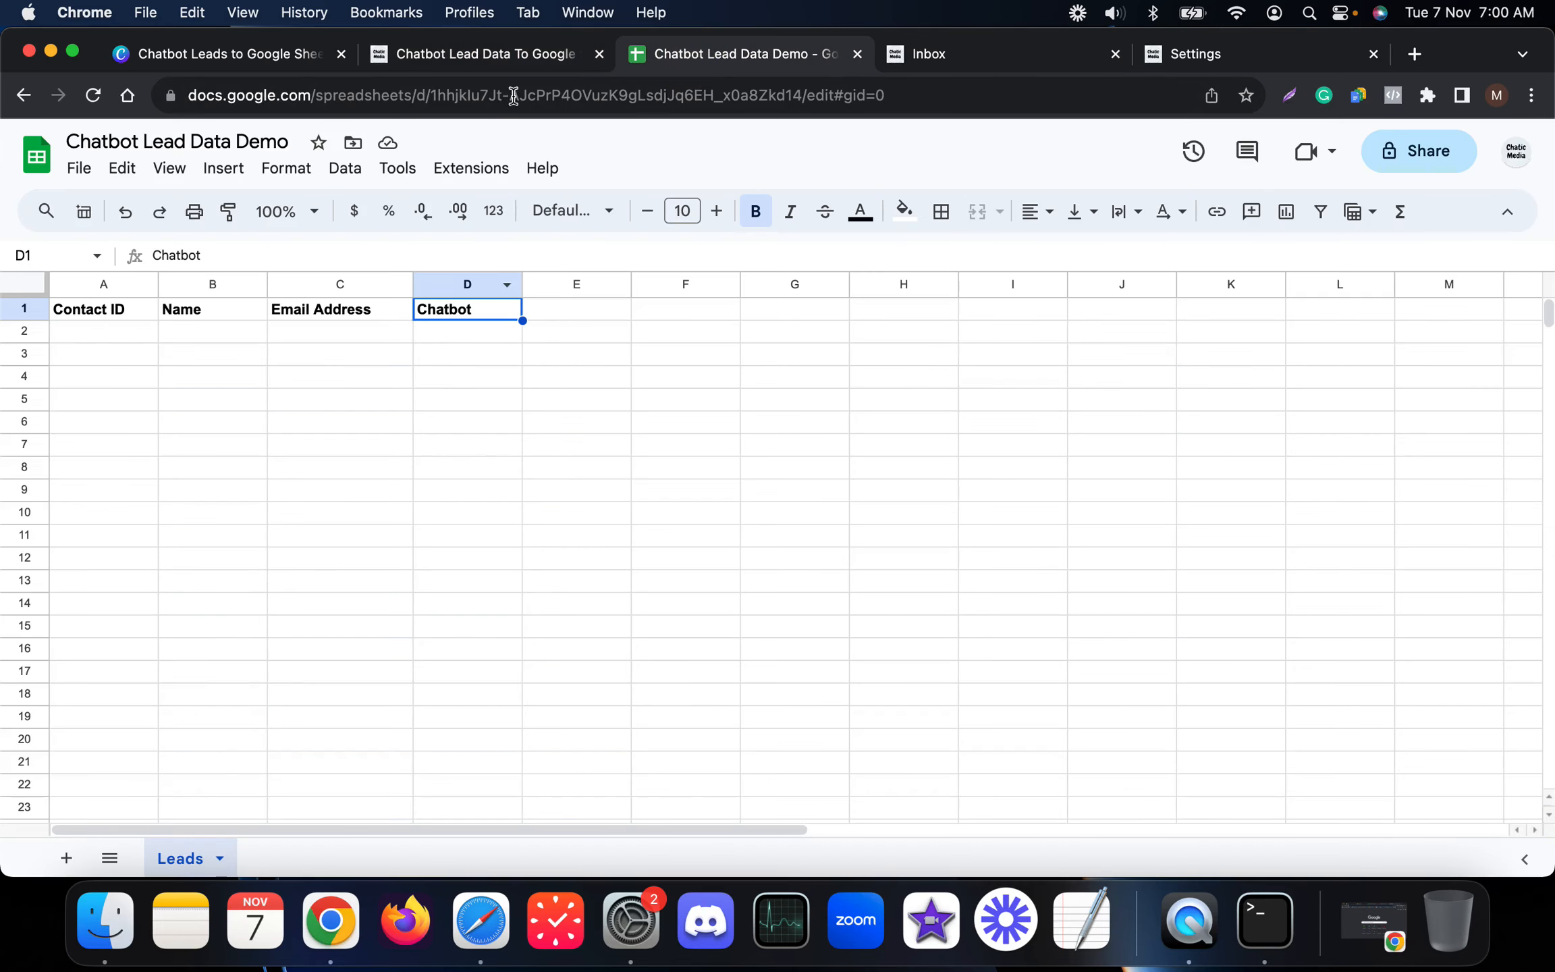
click(513, 59)
click(642, 456)
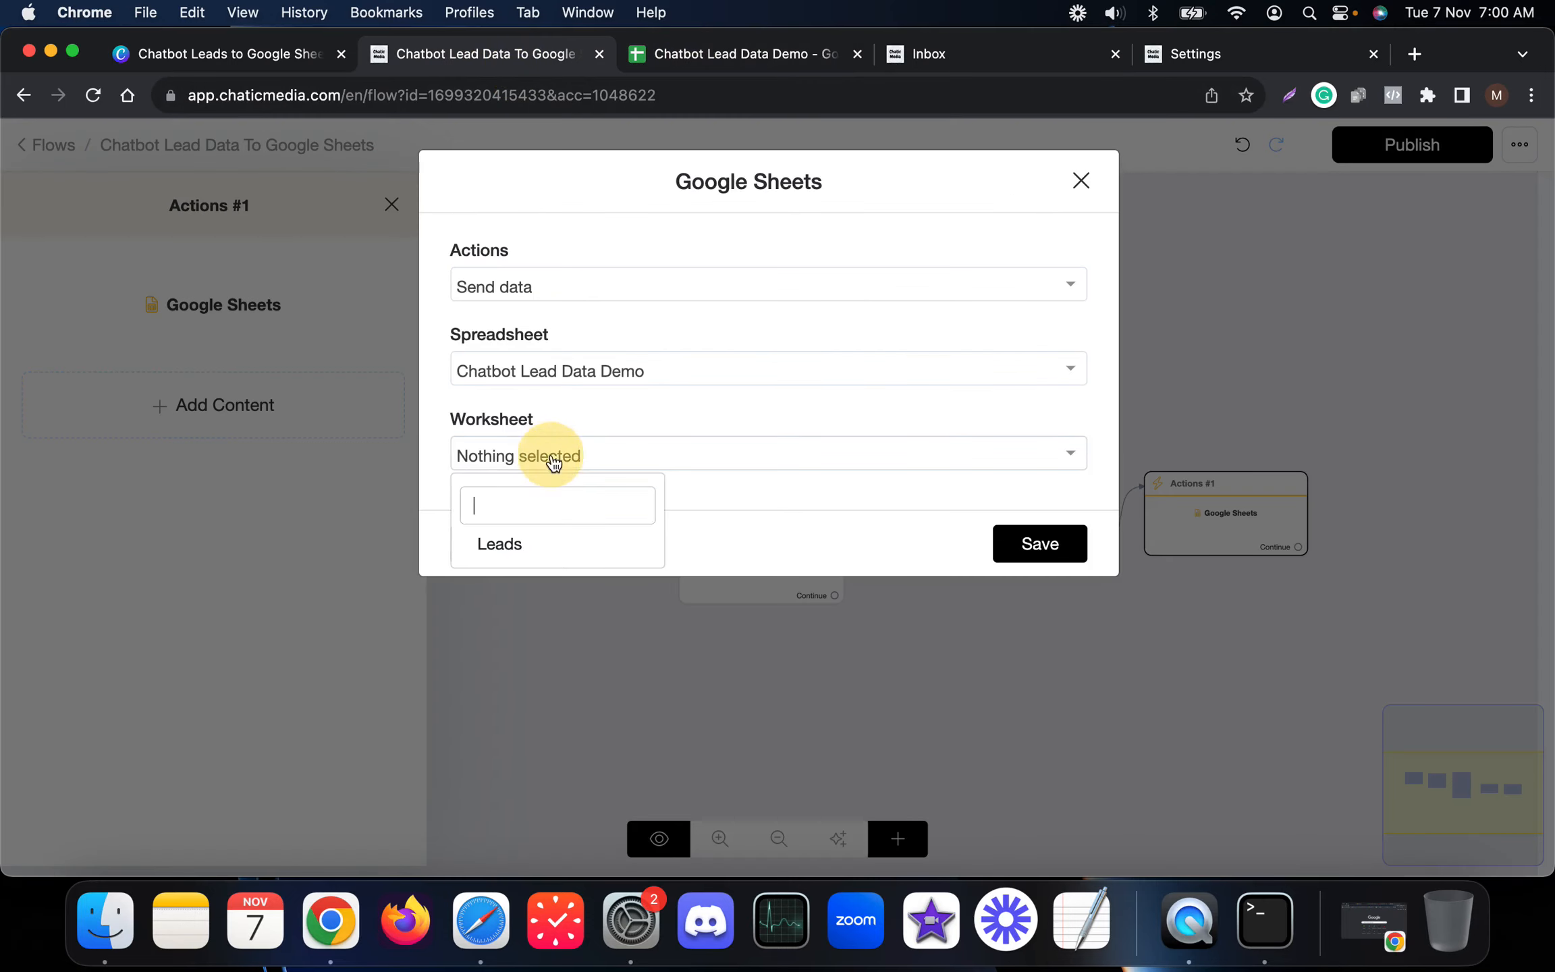
click(500, 544)
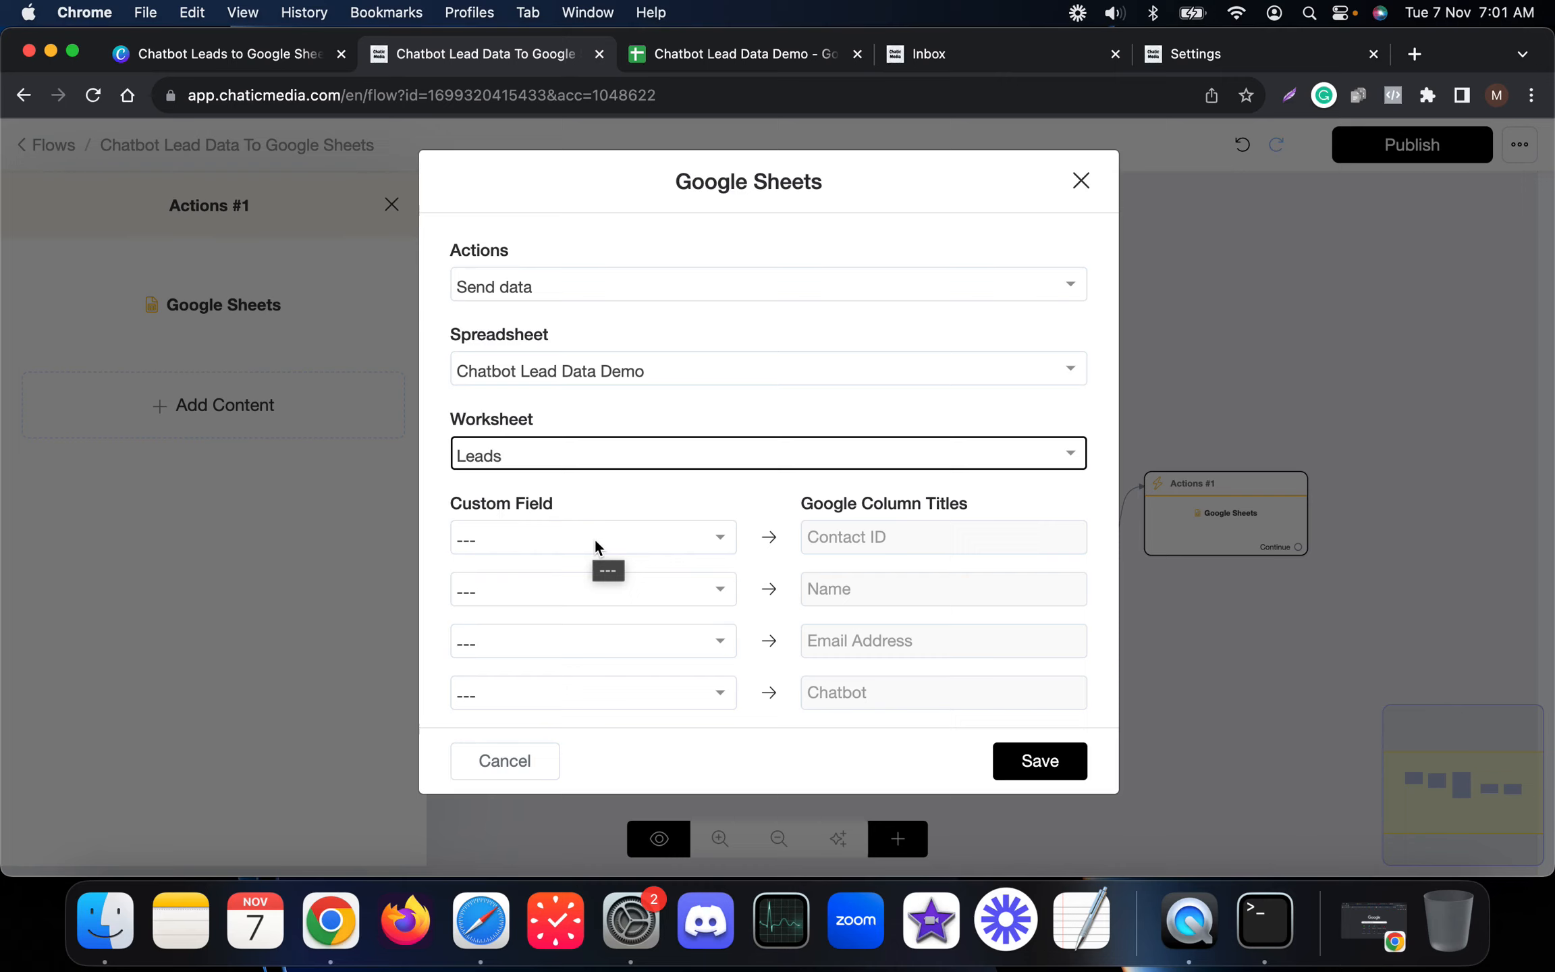
click(968, 54)
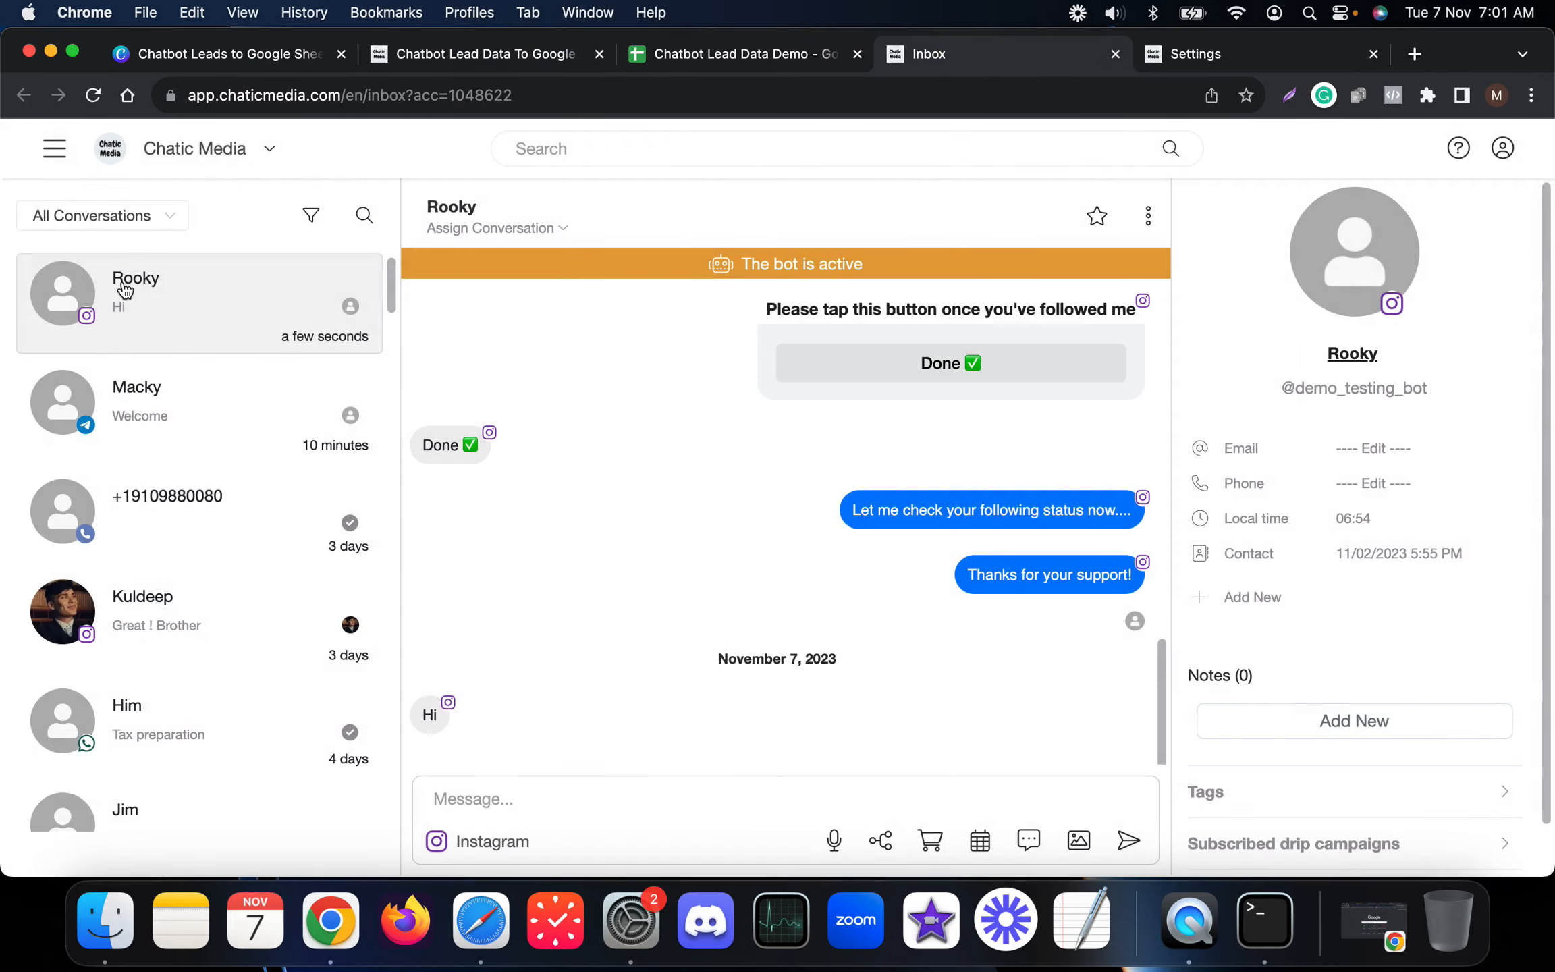
Step: Open the test contact's full information, select its Contact ID, and return to the Google Sheets settings
click(1357, 357)
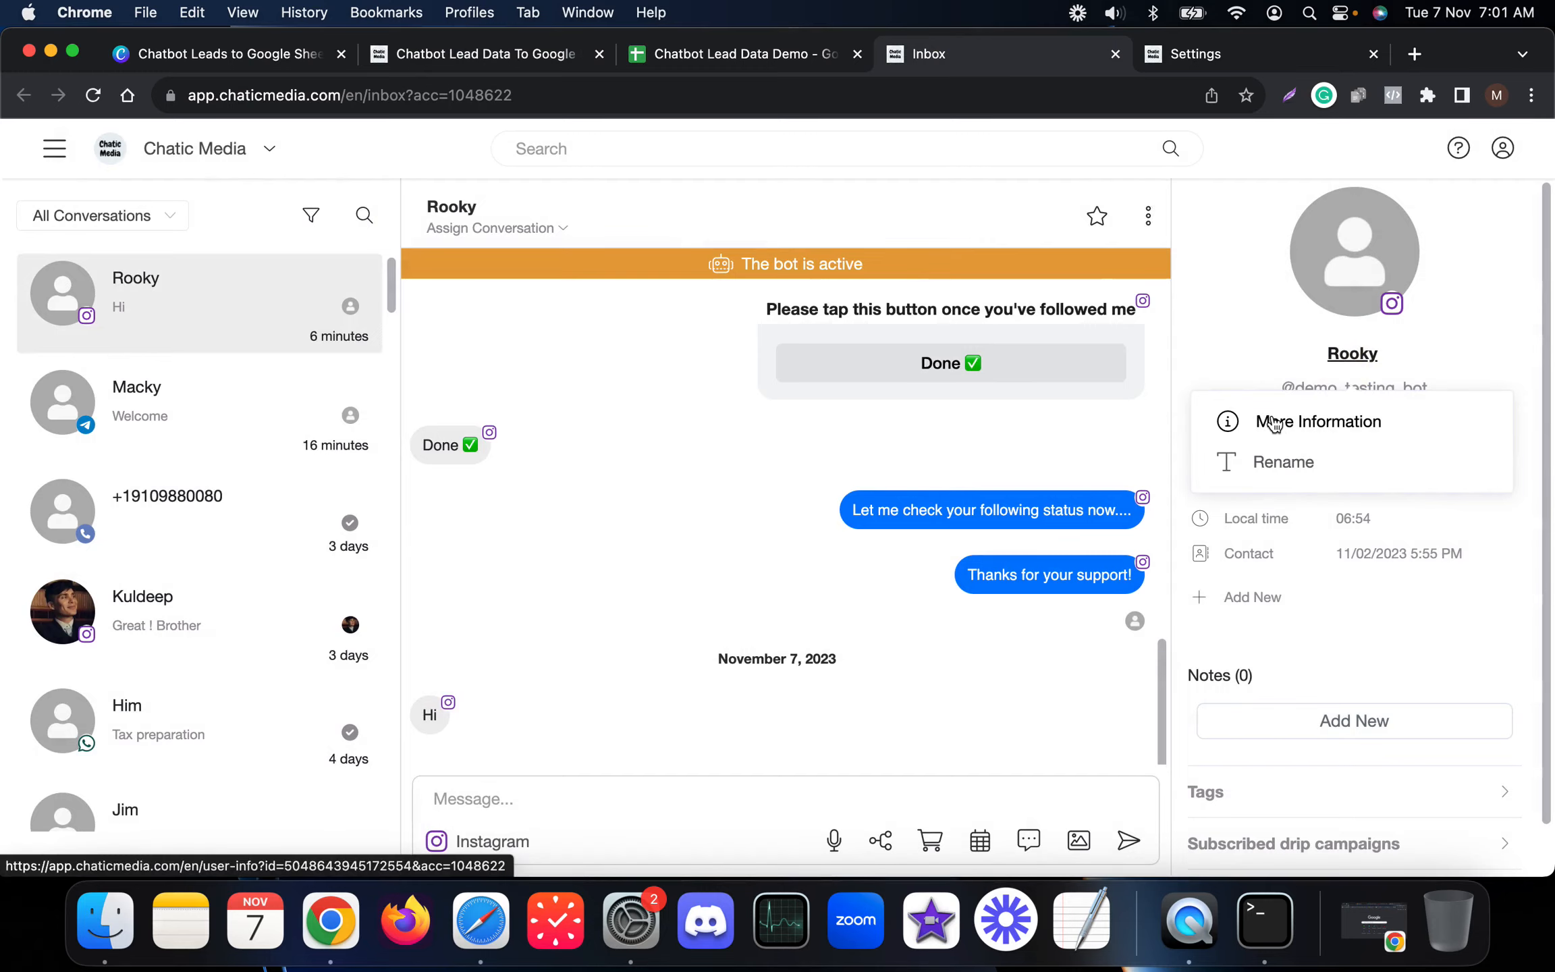
click(1273, 417)
scroll(322, 628, down, 3)
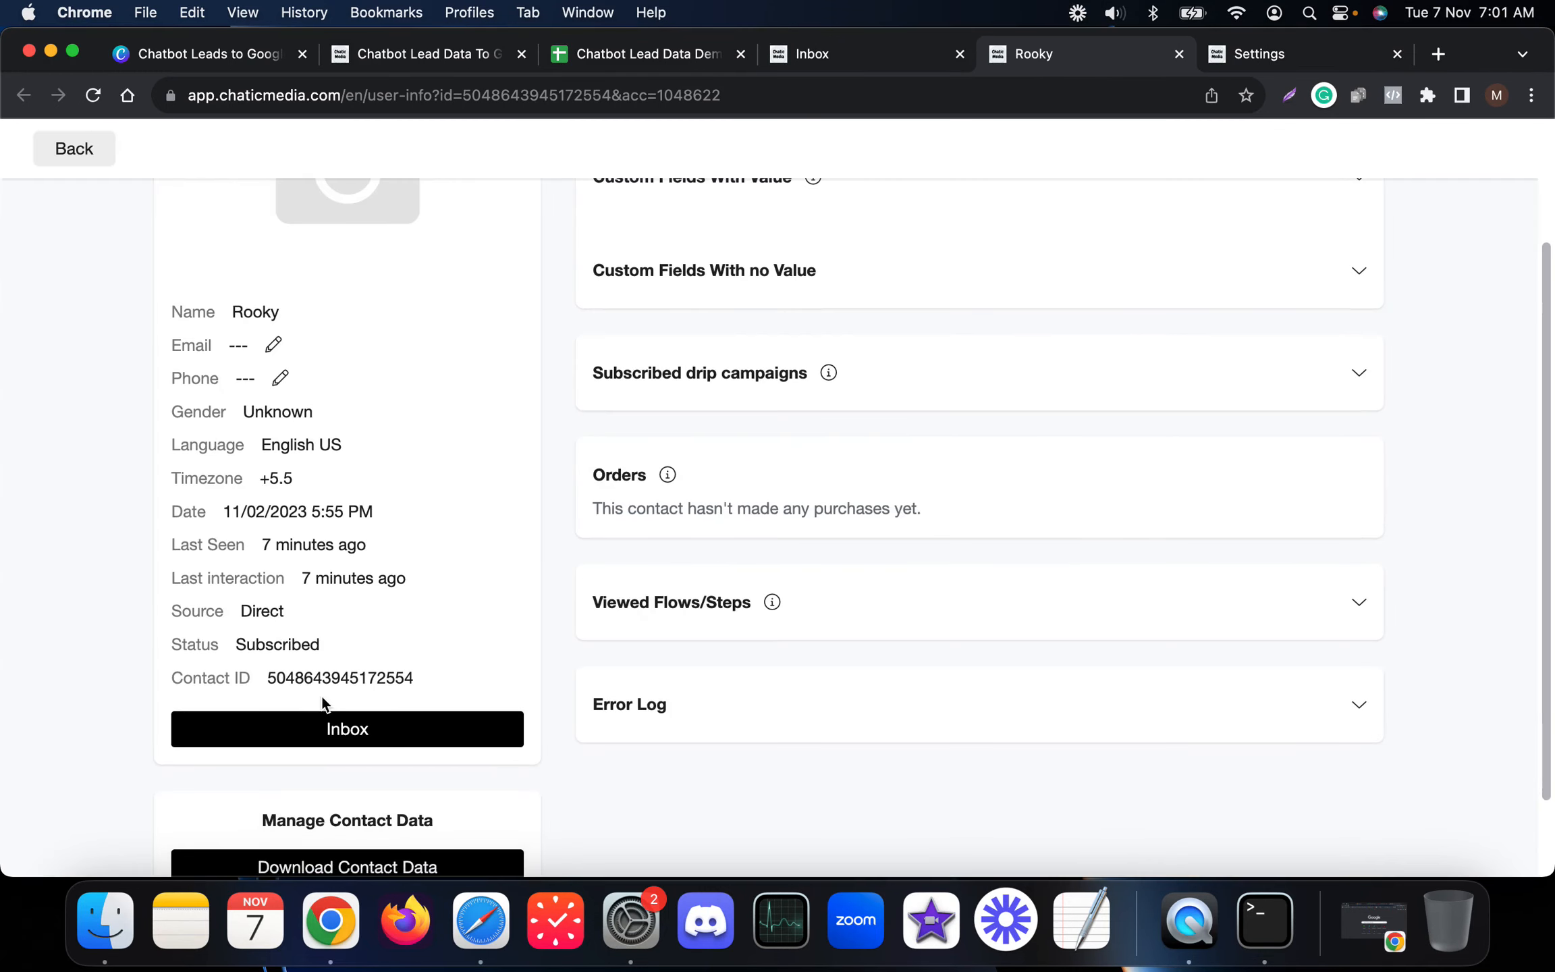
drag(437, 684, 254, 695)
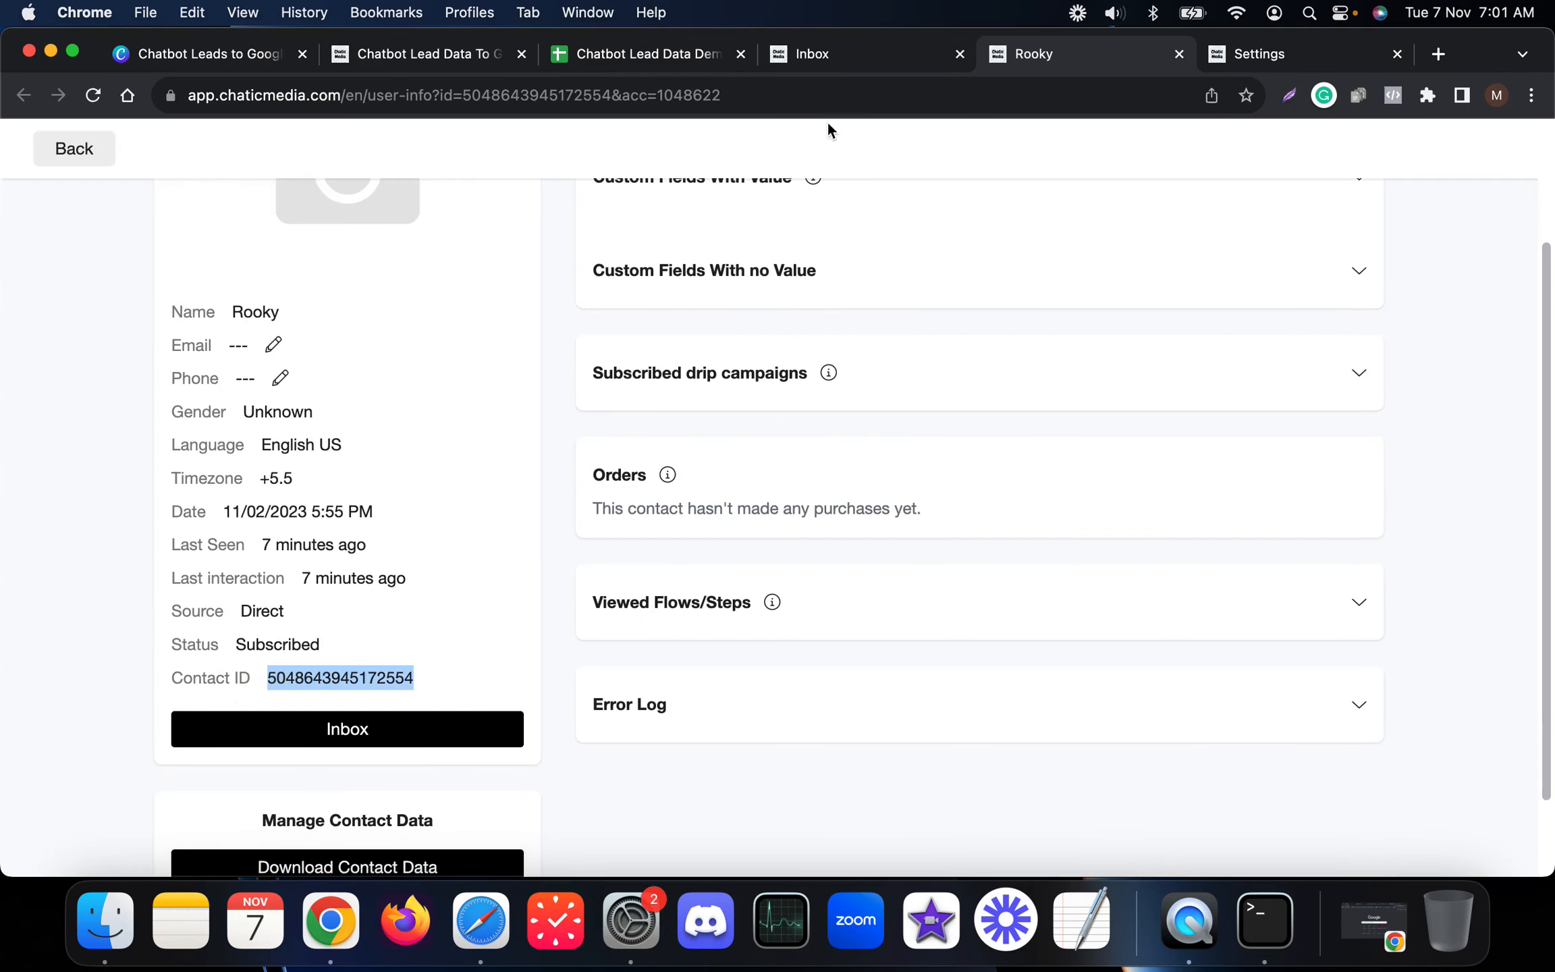
click(420, 56)
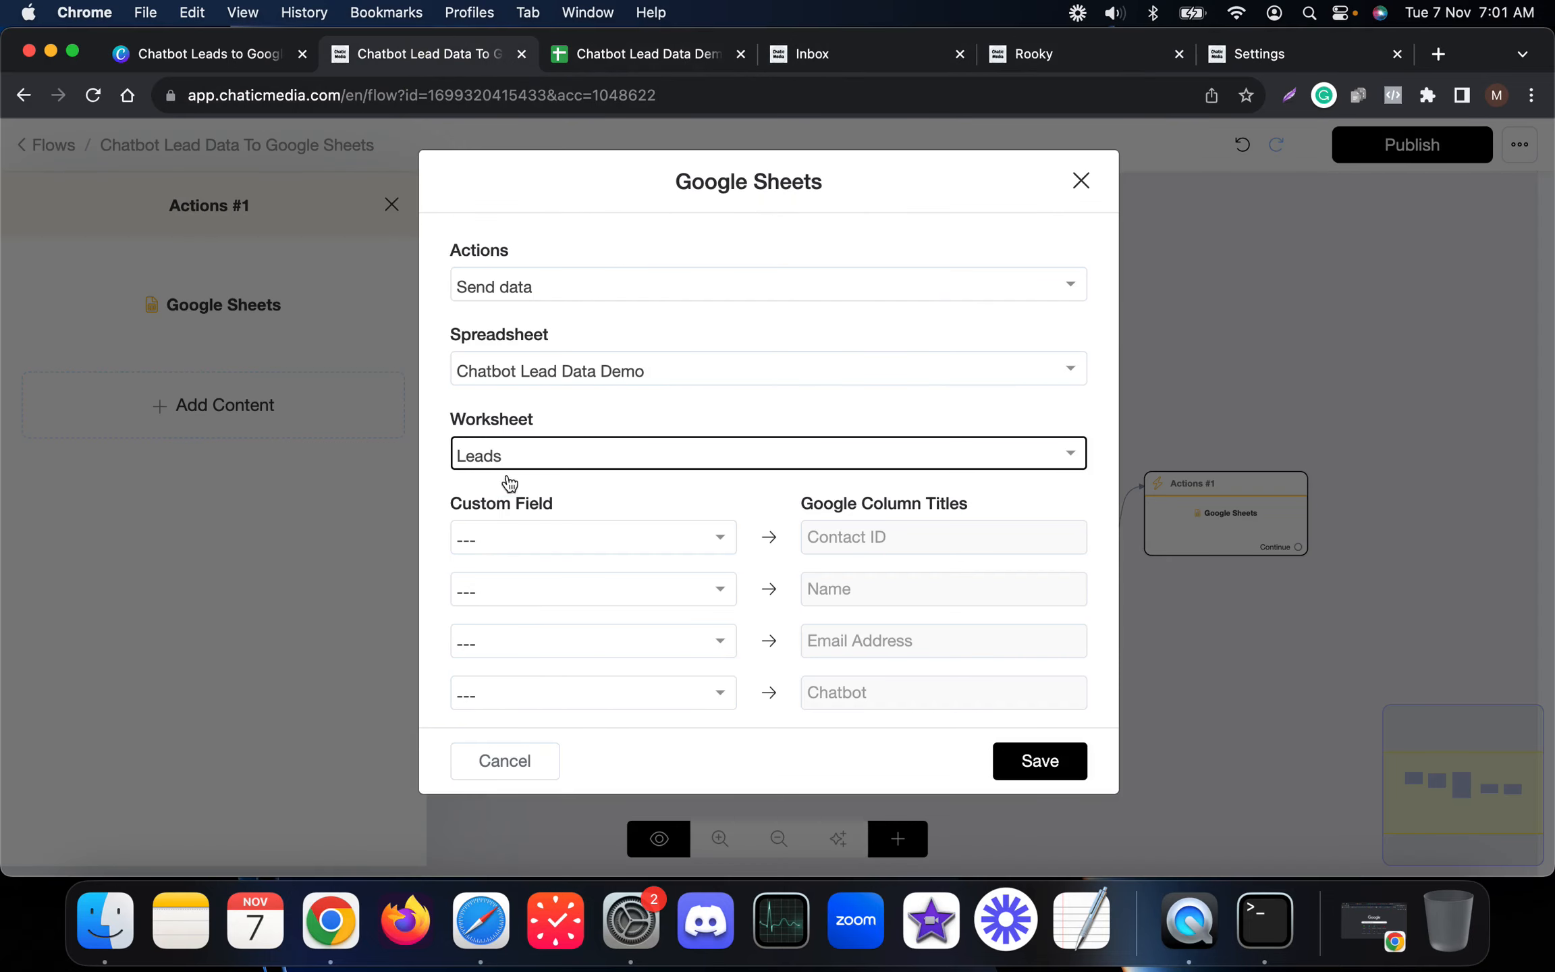
Step: Map User Id, Full Name, Email and chatbot to Contact ID, Name, Email Address and Chatbot, then save
click(614, 544)
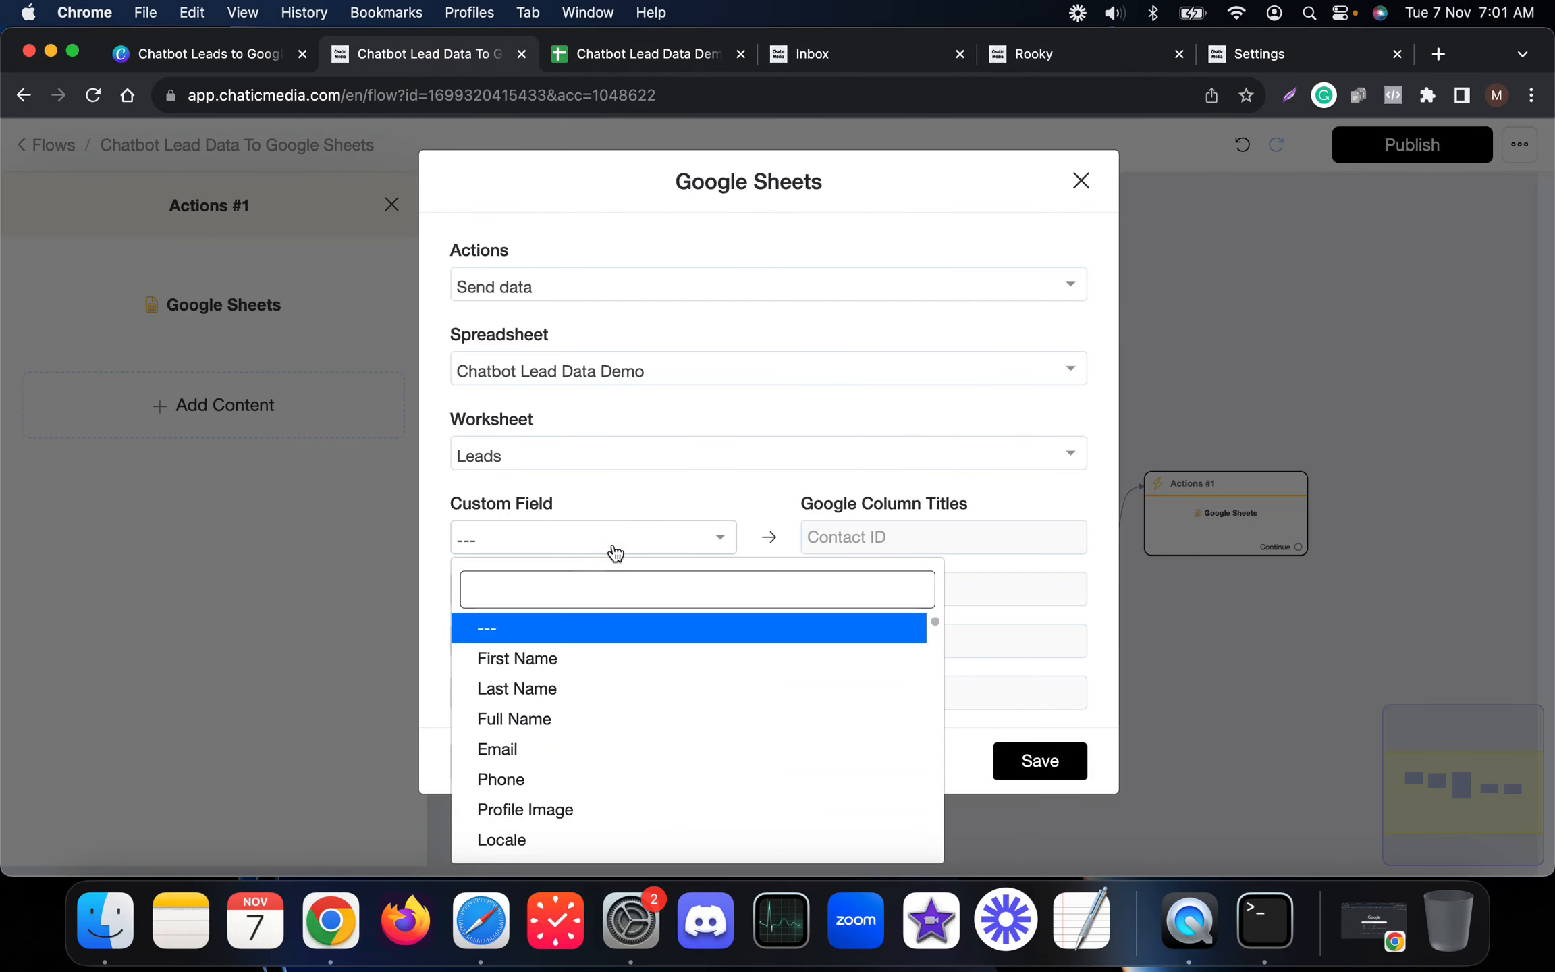
text(user)
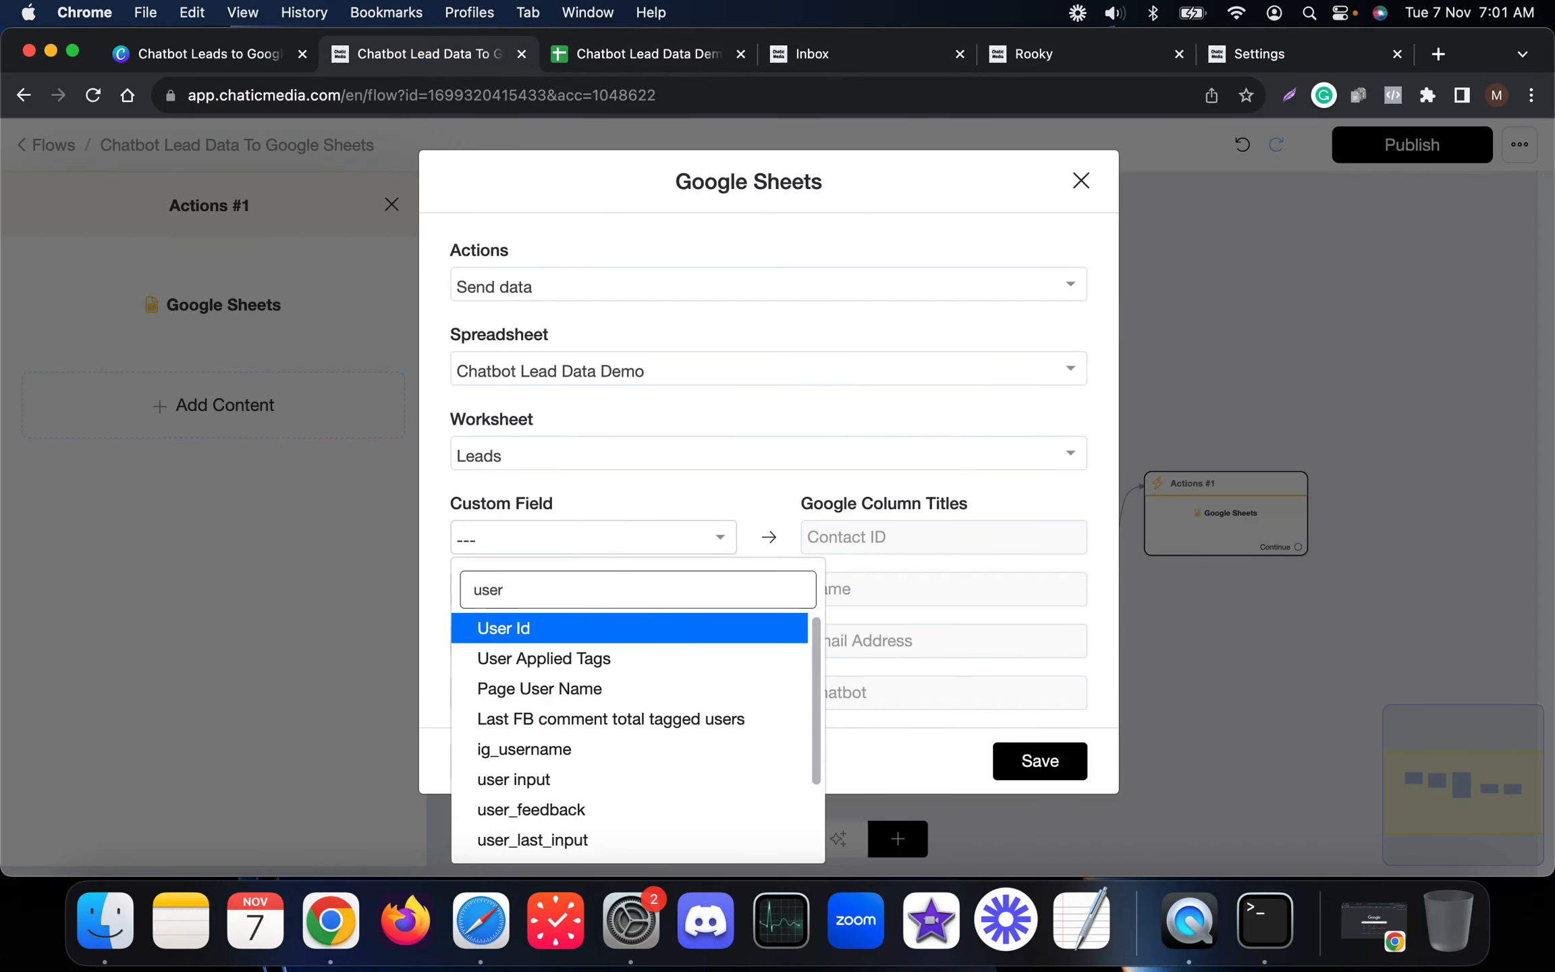
click(520, 637)
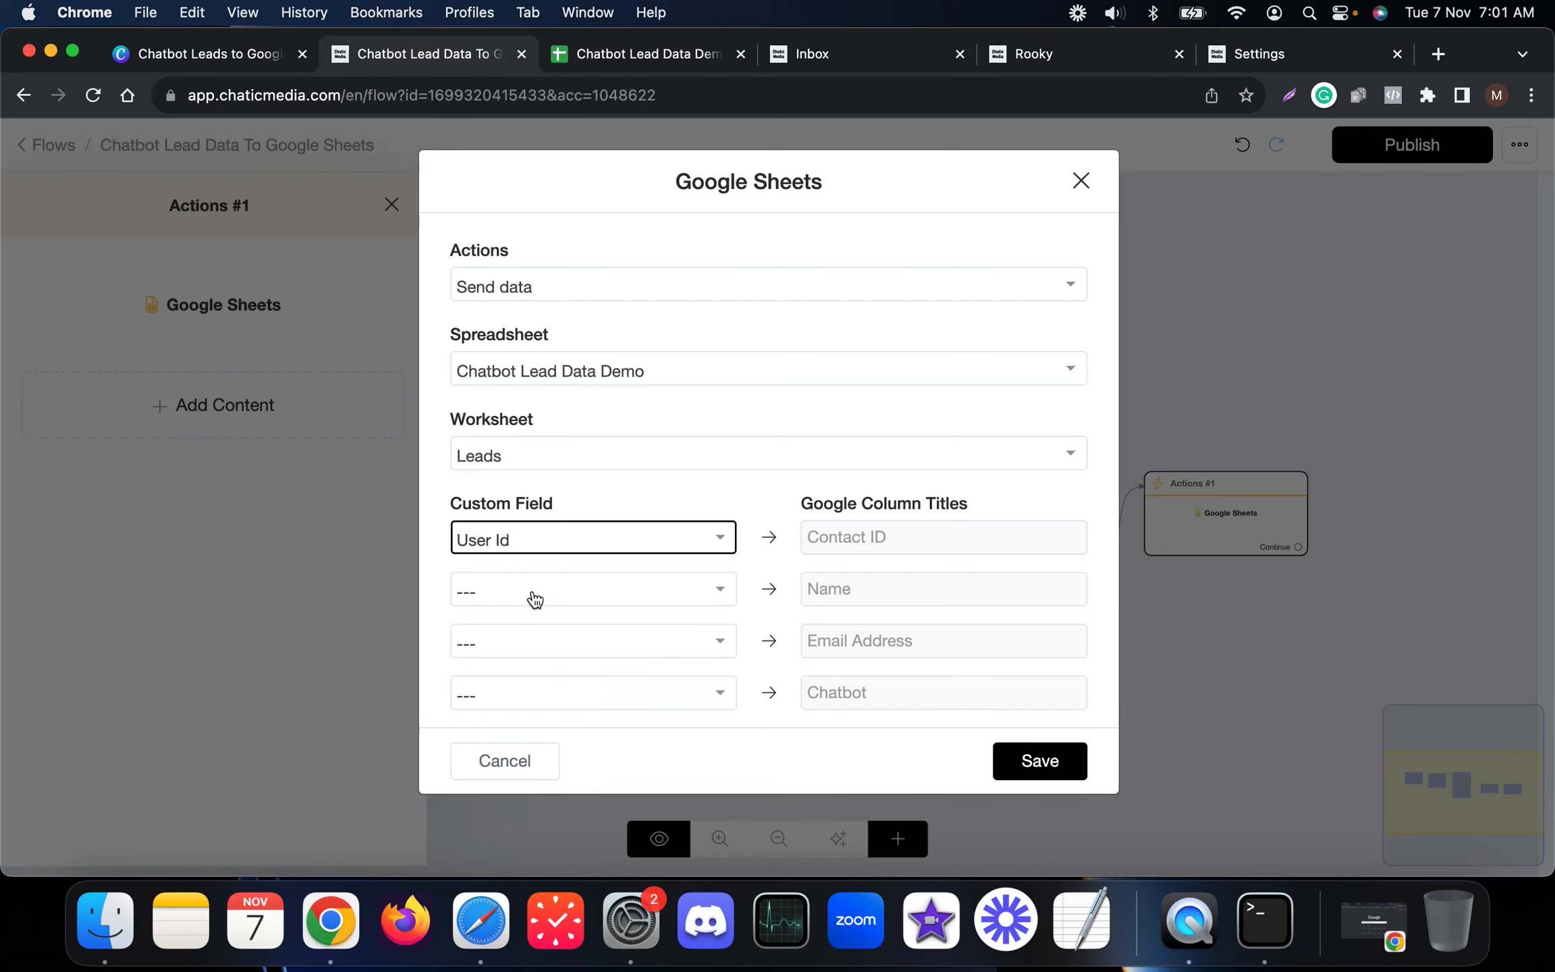
click(536, 598)
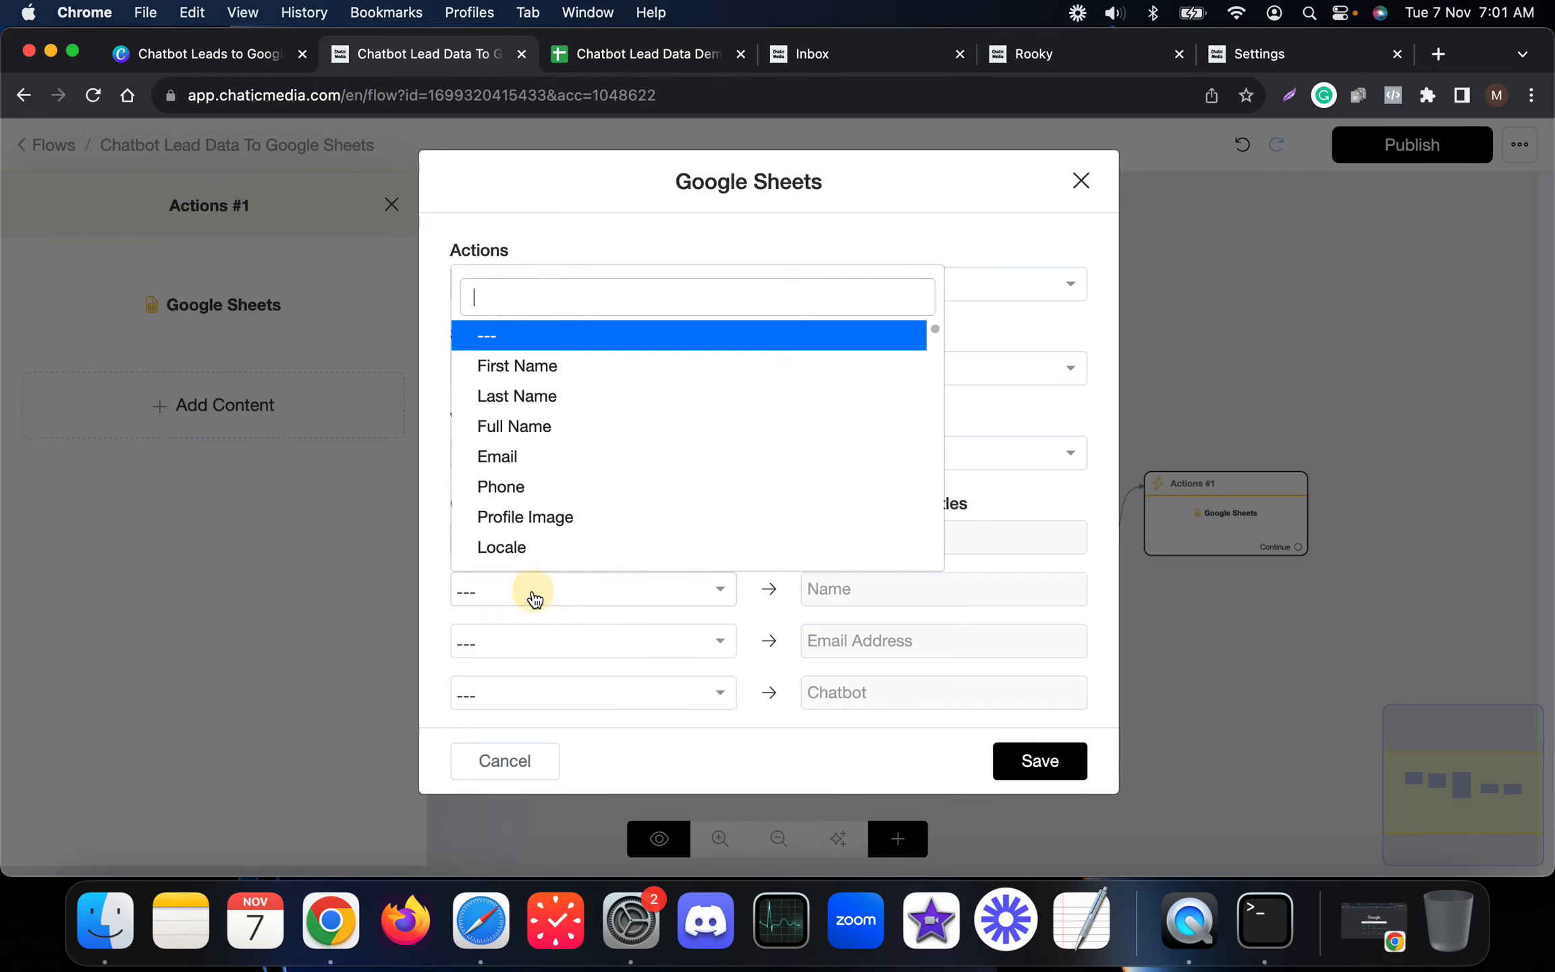
click(528, 438)
click(552, 636)
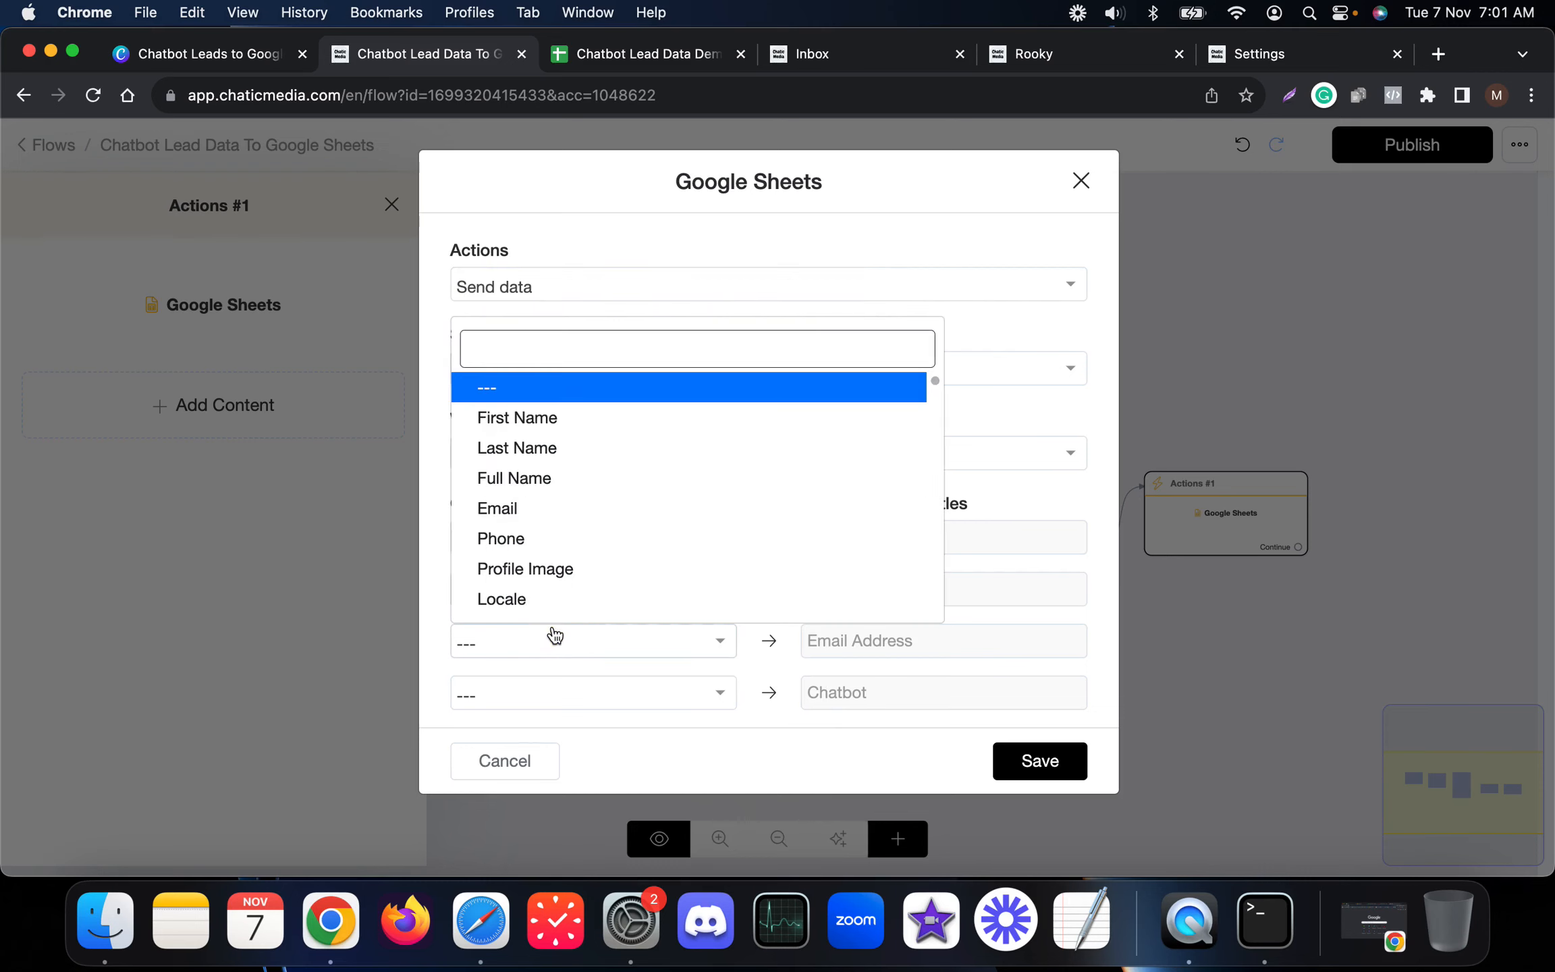
text(emai)
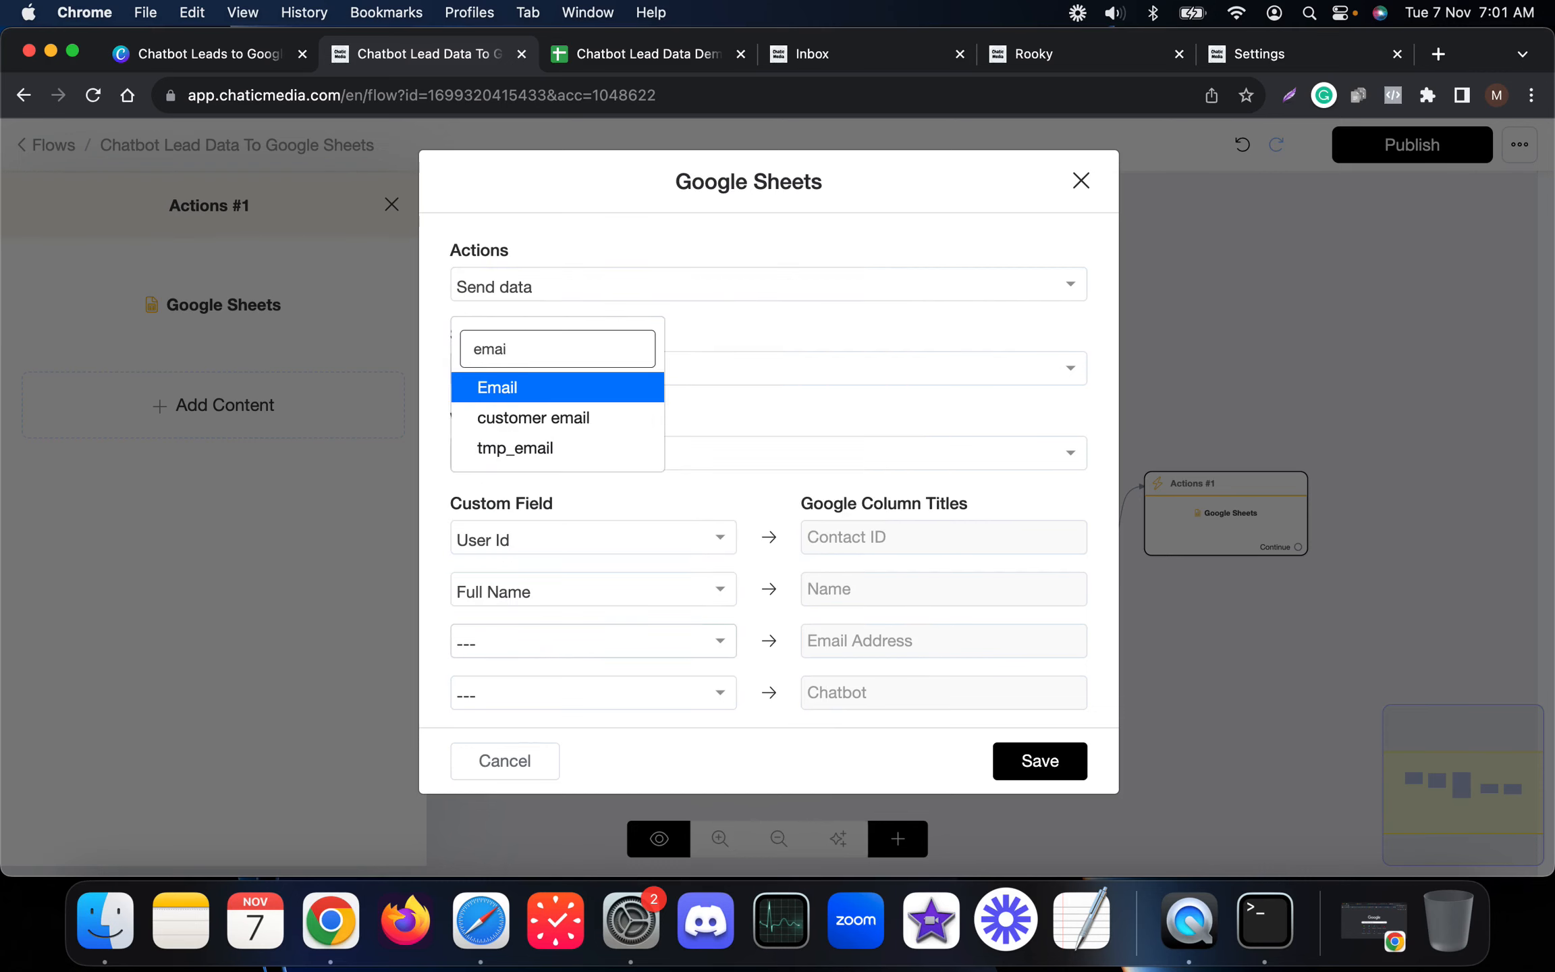
click(503, 389)
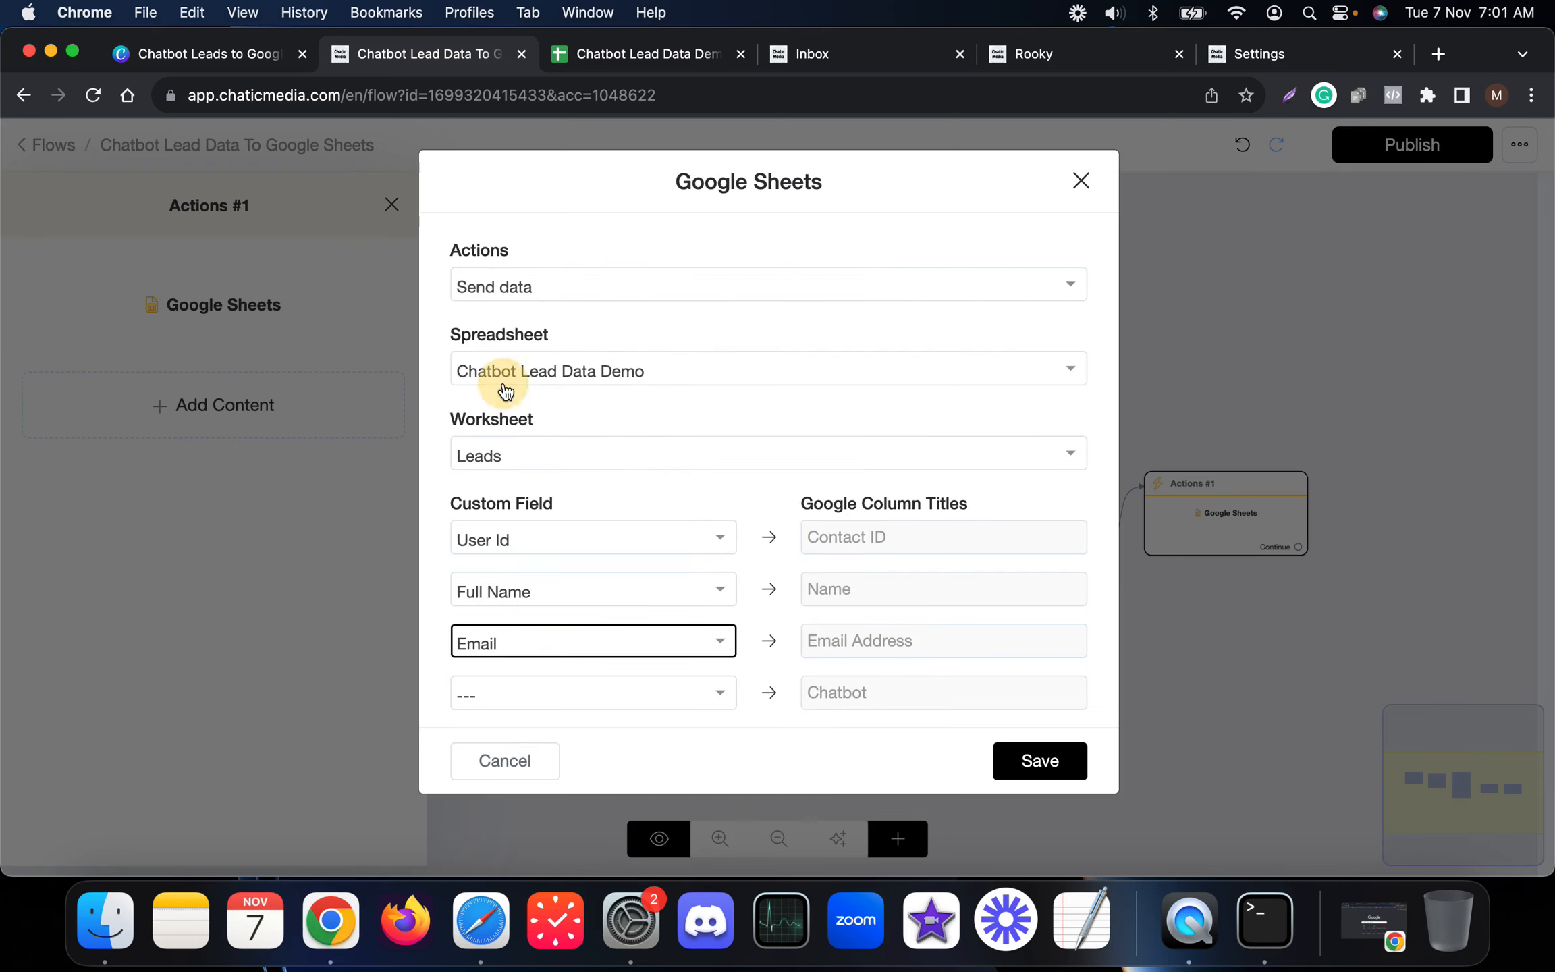
click(555, 703)
text(chatbo)
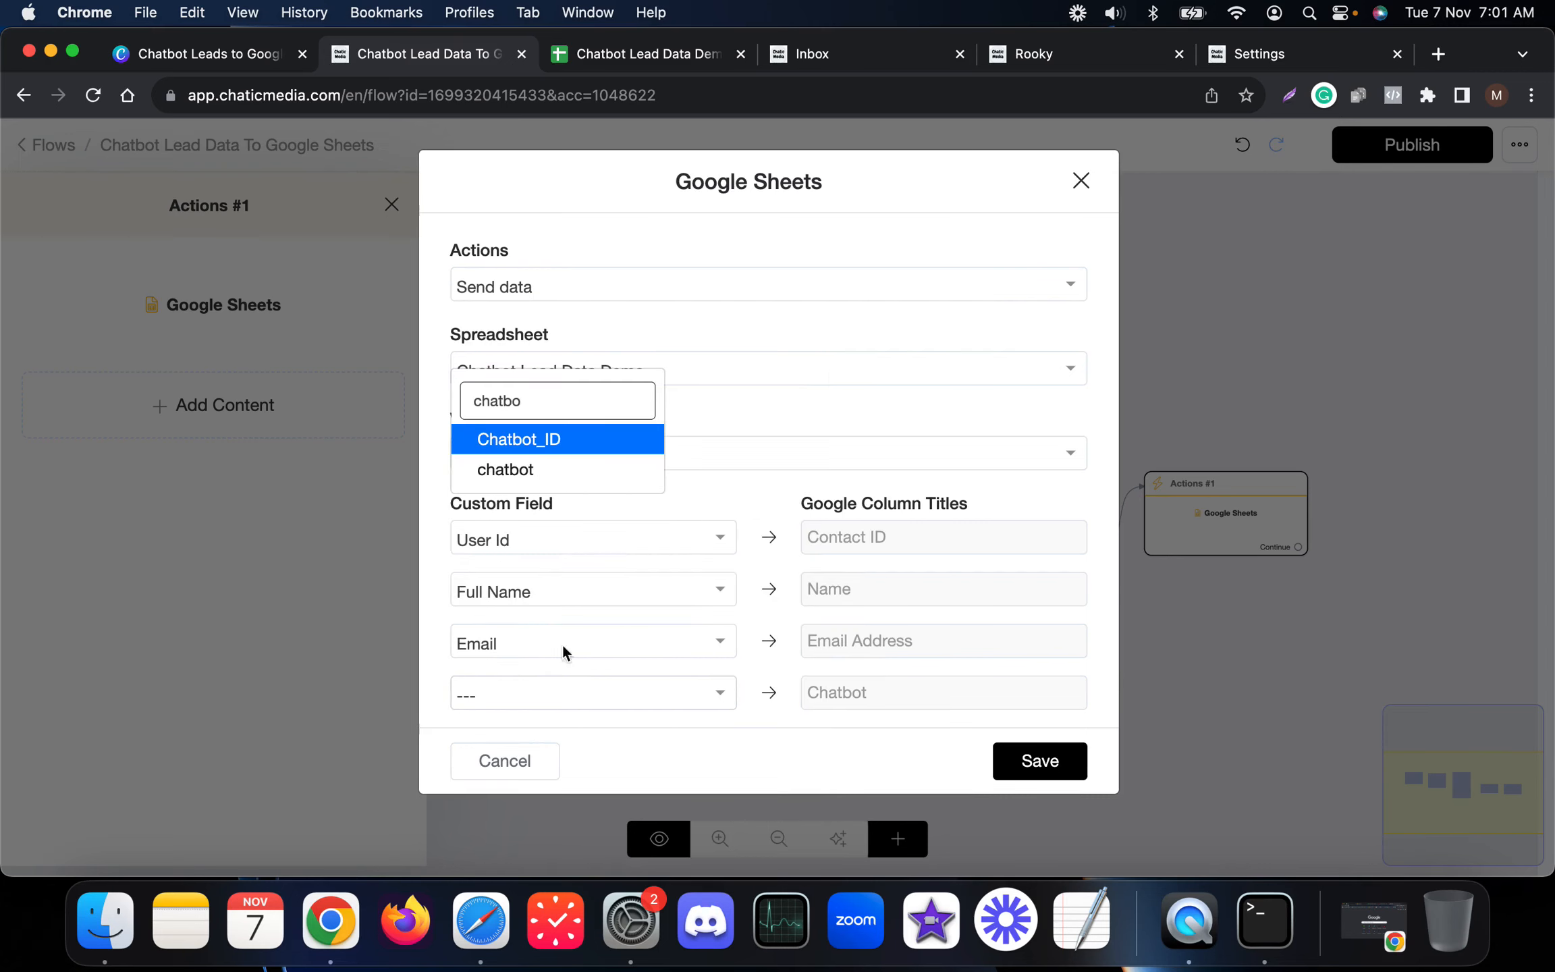
click(513, 469)
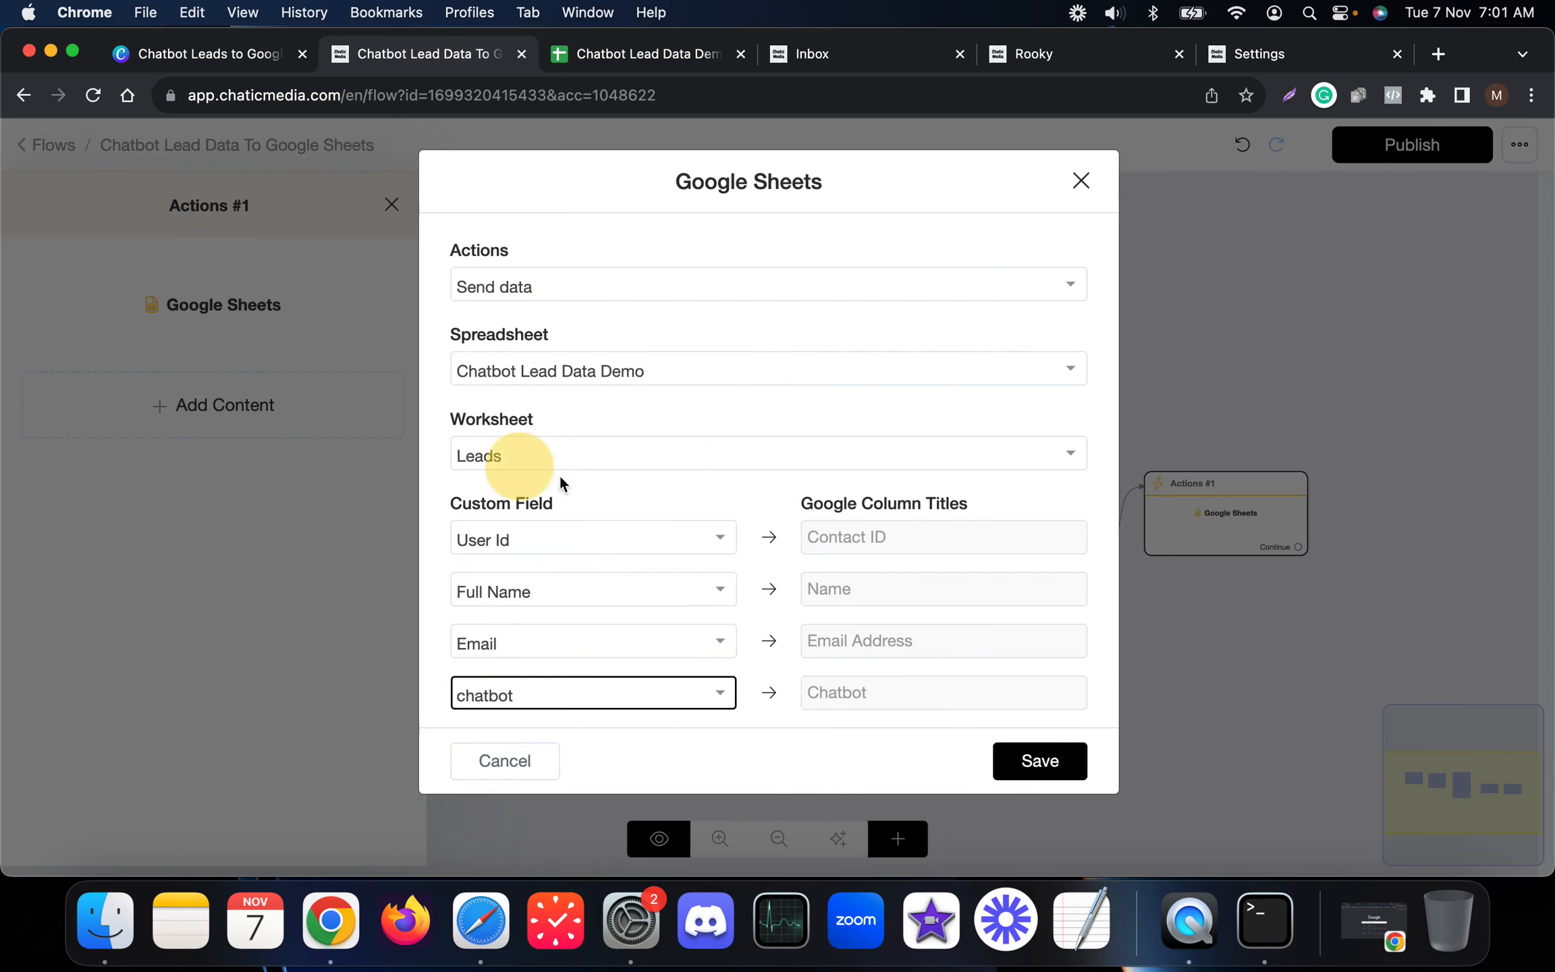
click(1040, 769)
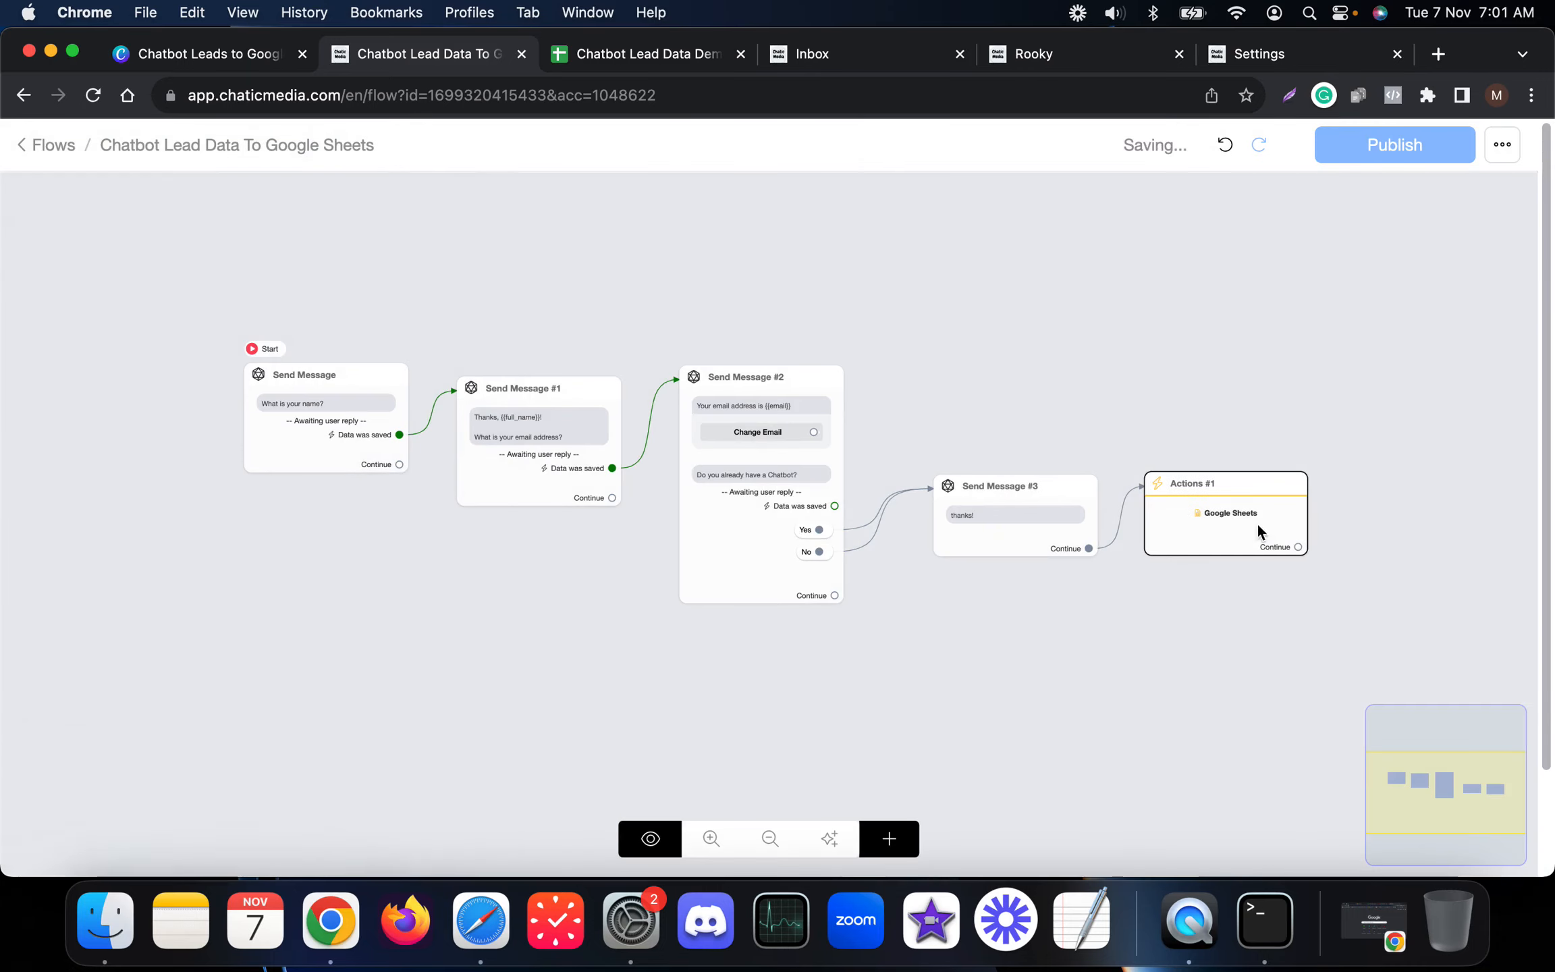
mouse_move(1171, 522)
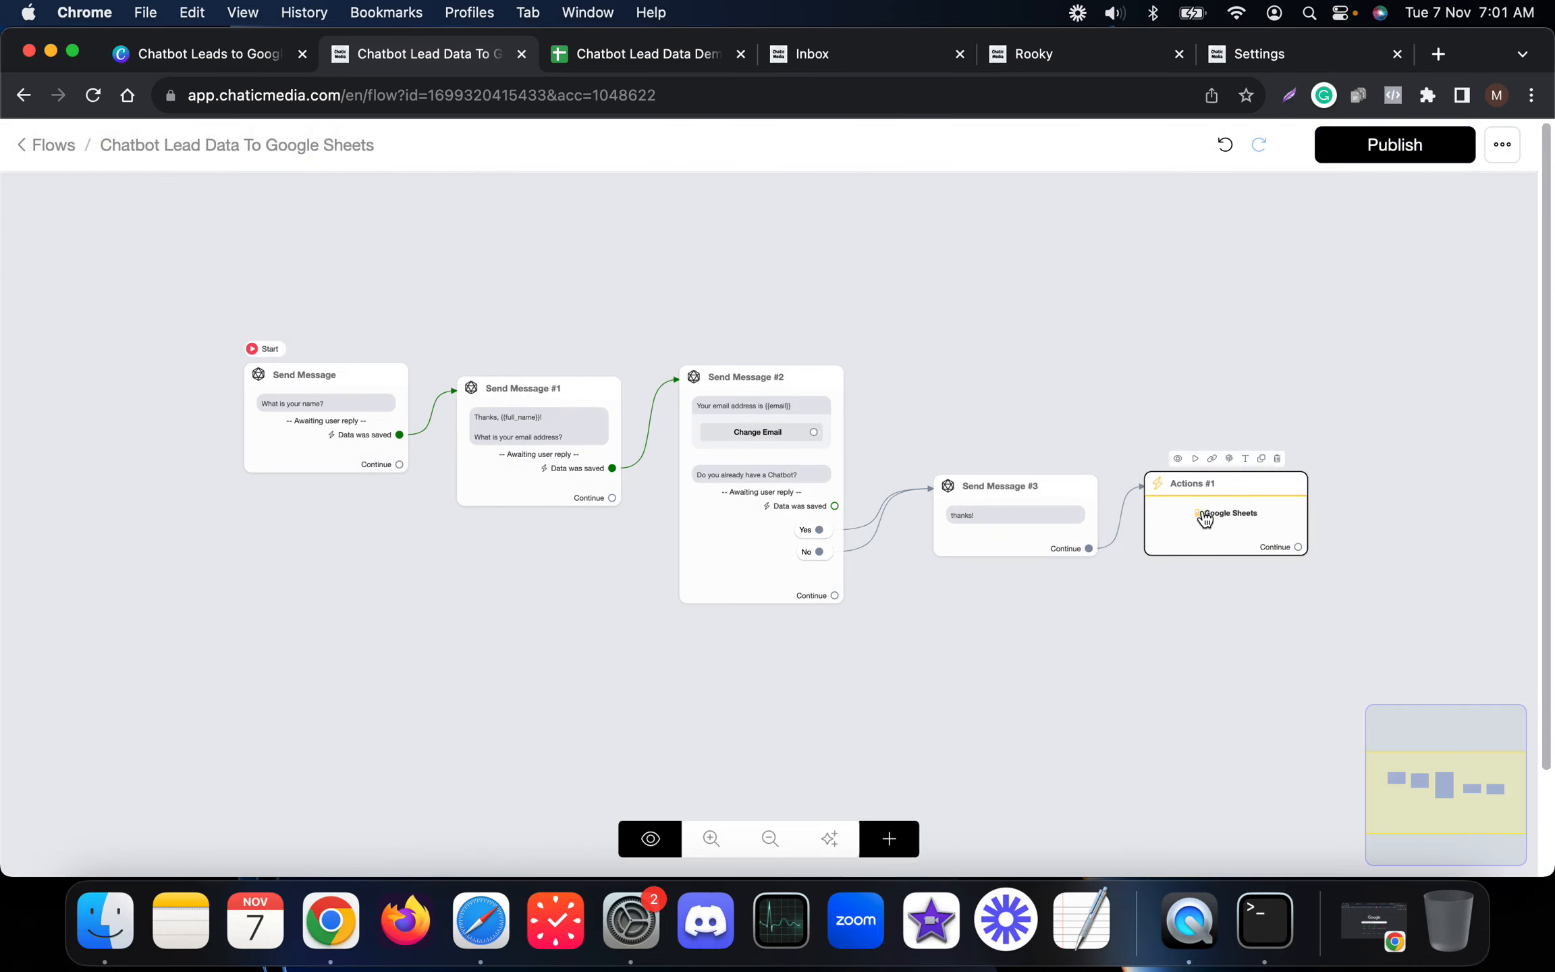
click(778, 462)
click(221, 667)
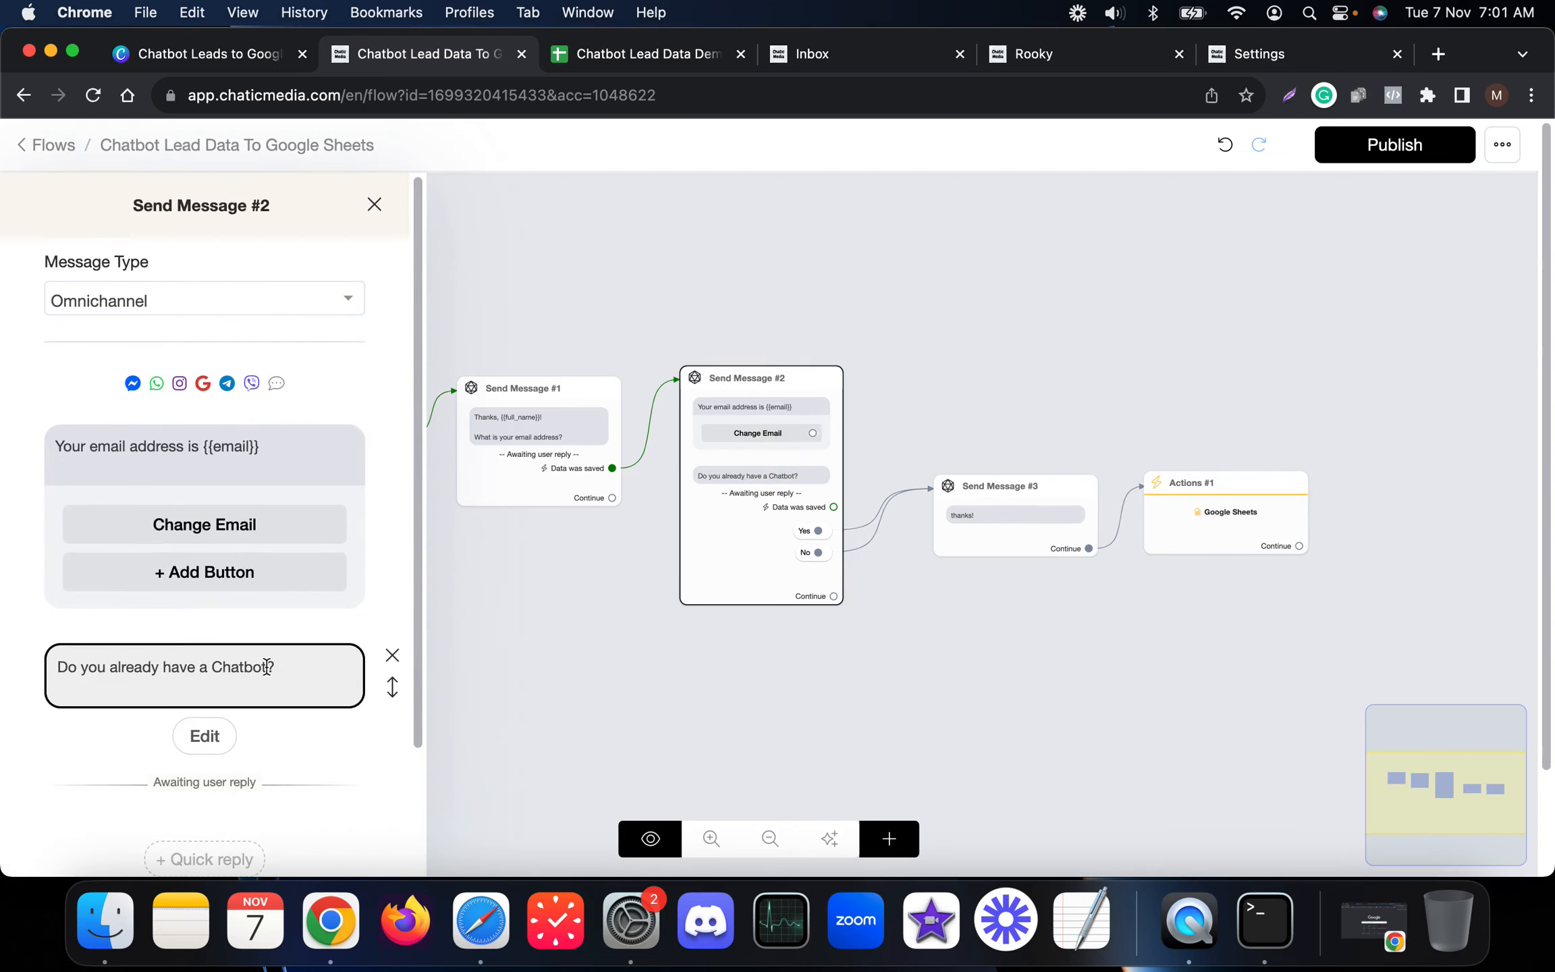
click(205, 735)
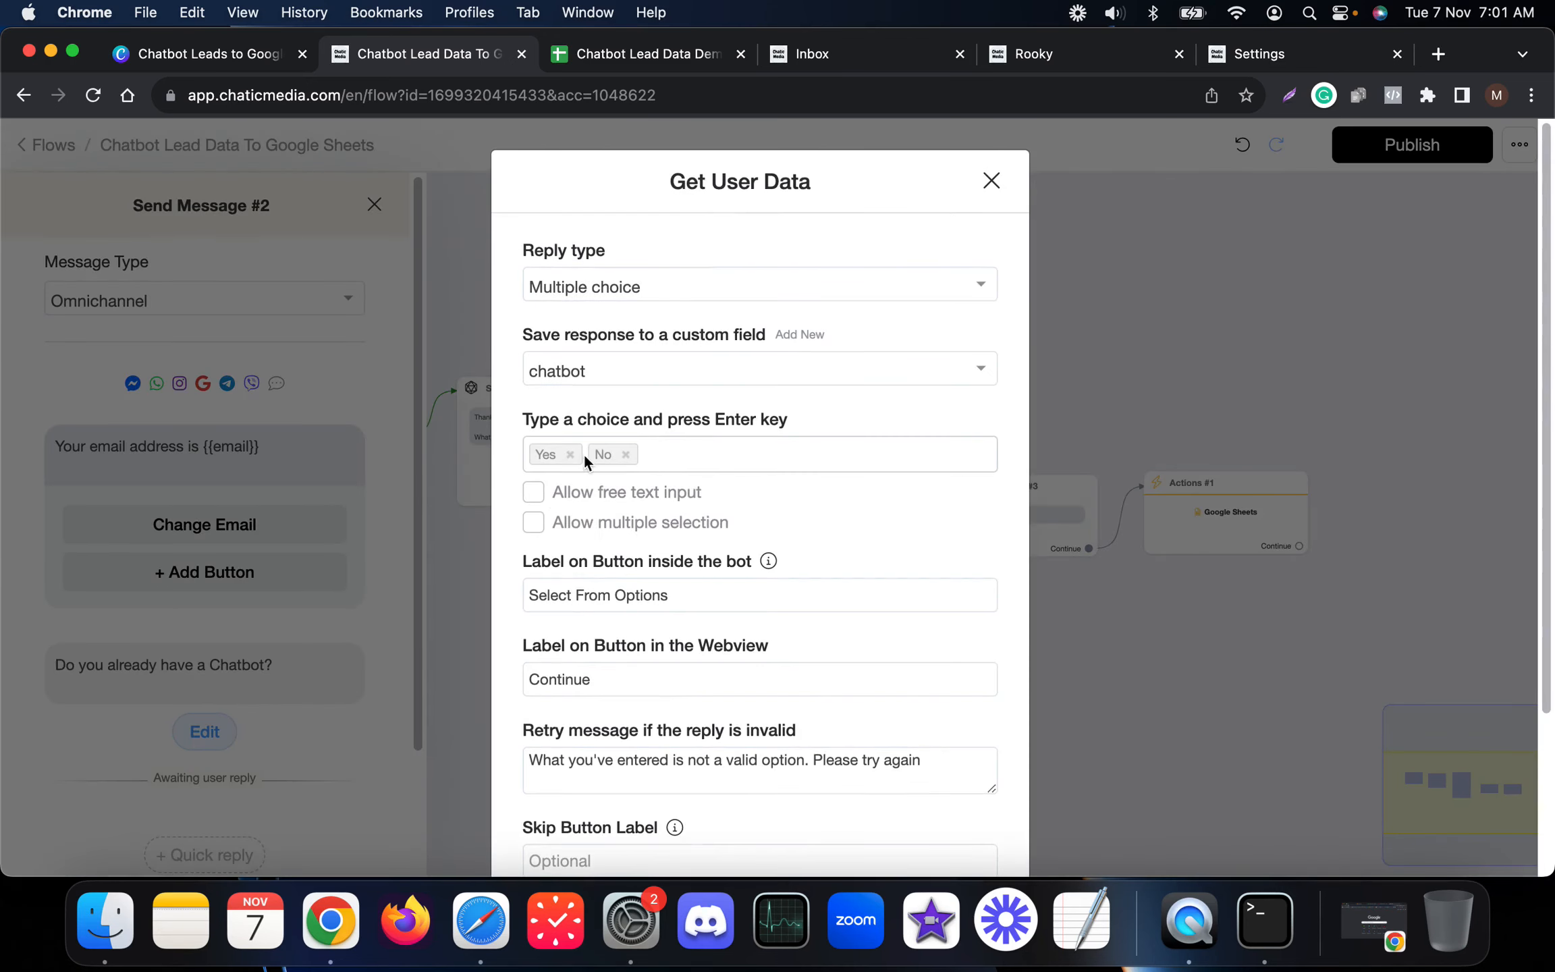
scroll(565, 726, down, 3)
click(568, 810)
click(549, 452)
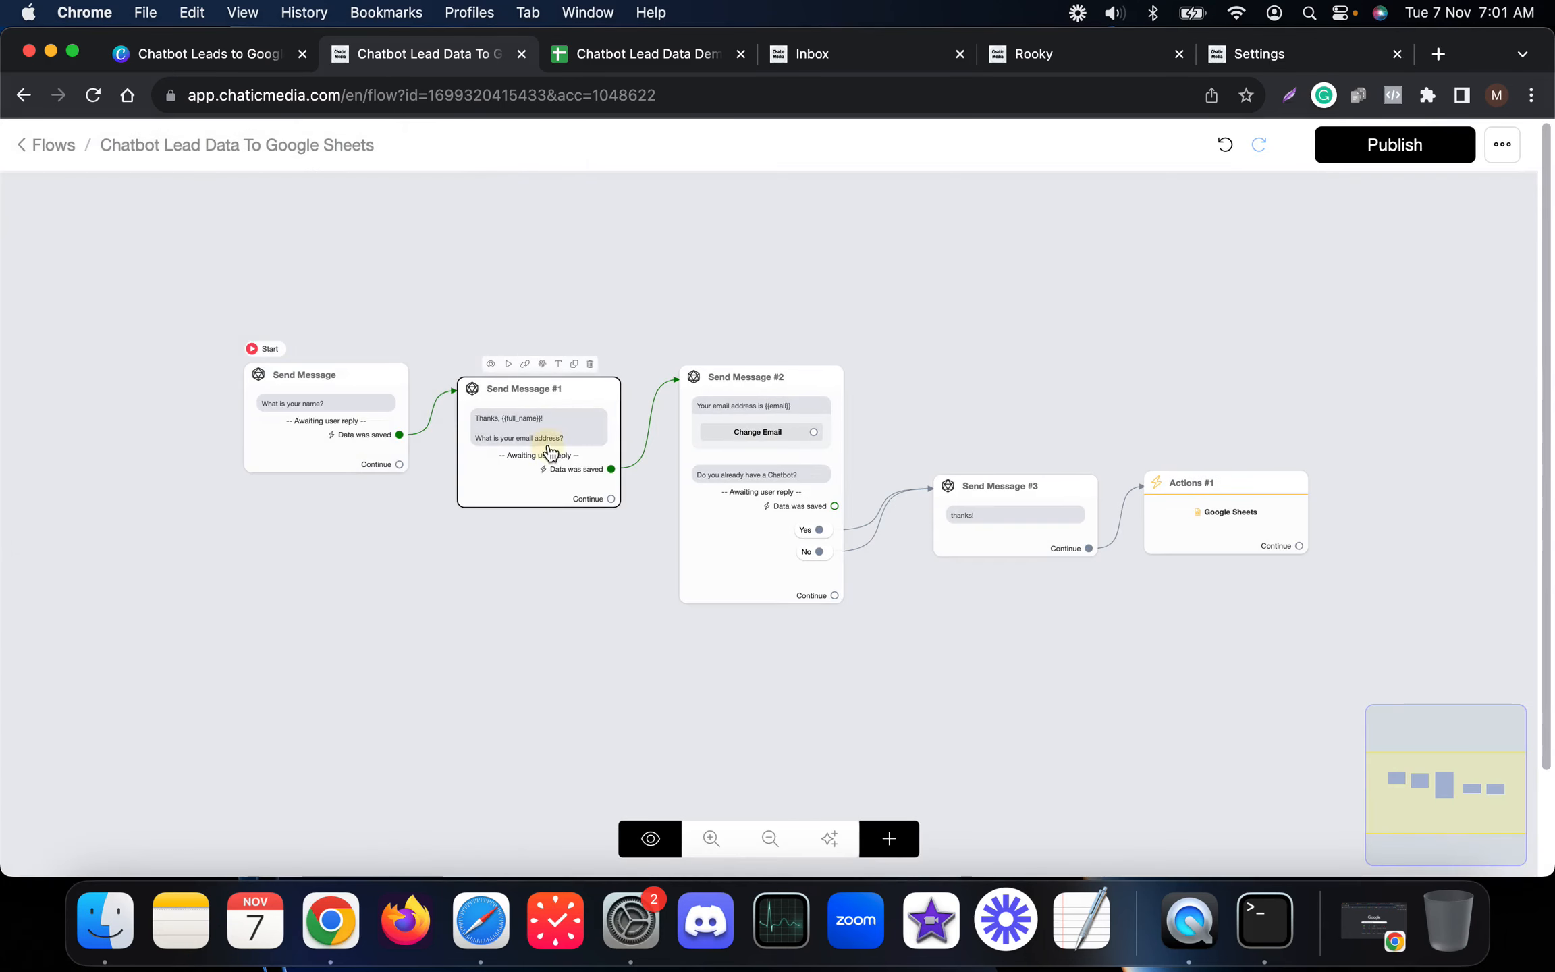
click(233, 535)
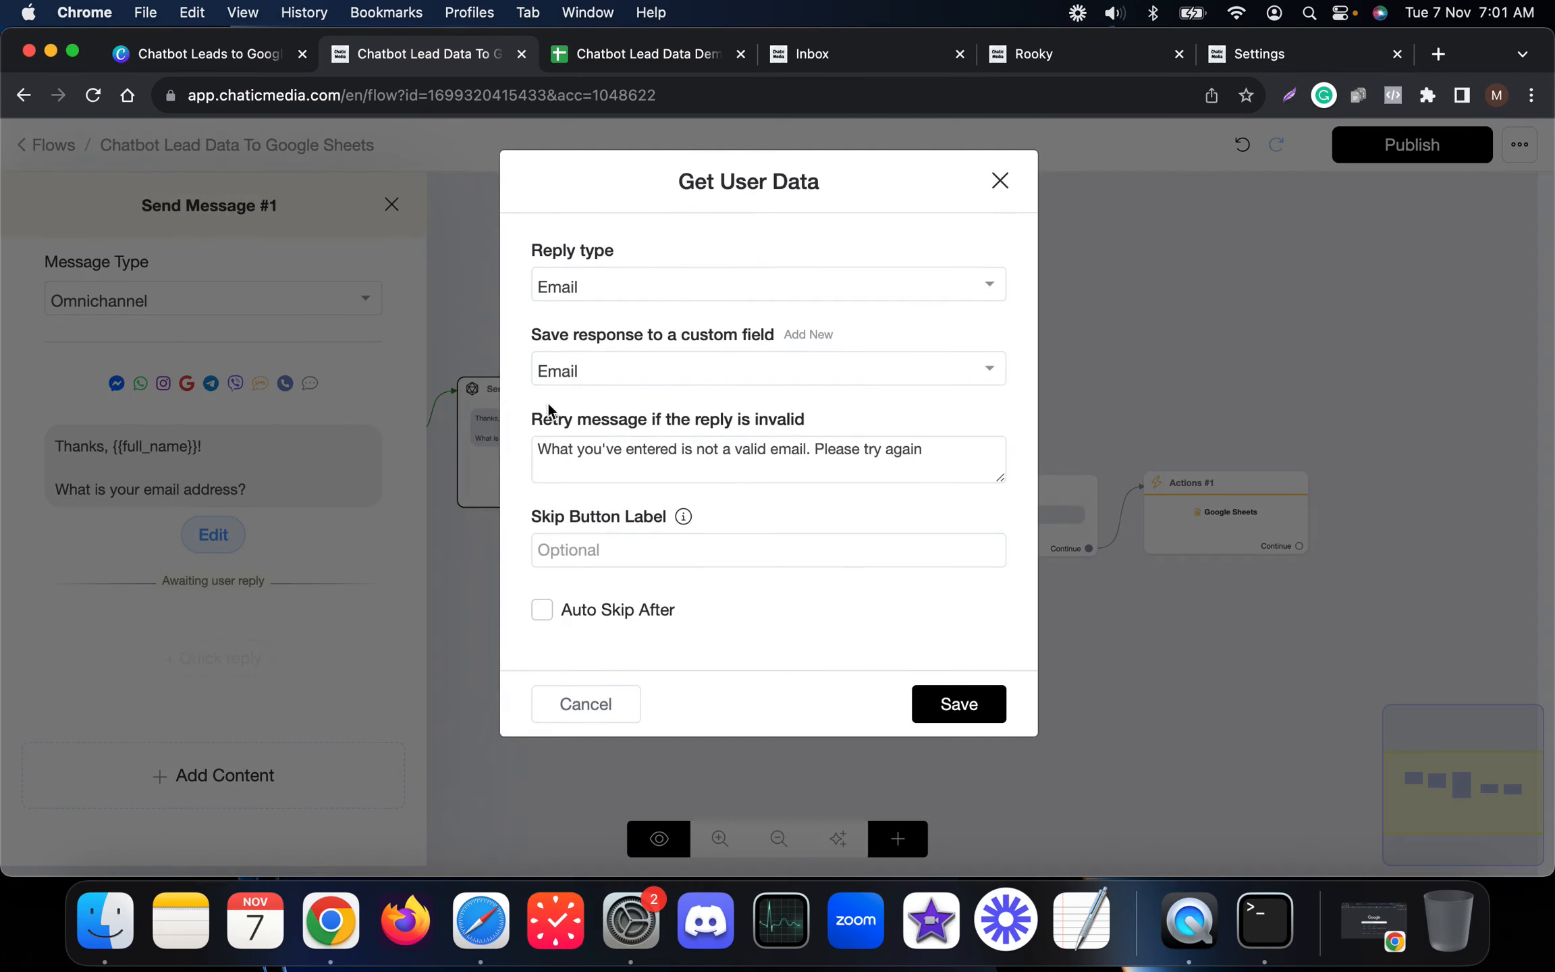
click(585, 704)
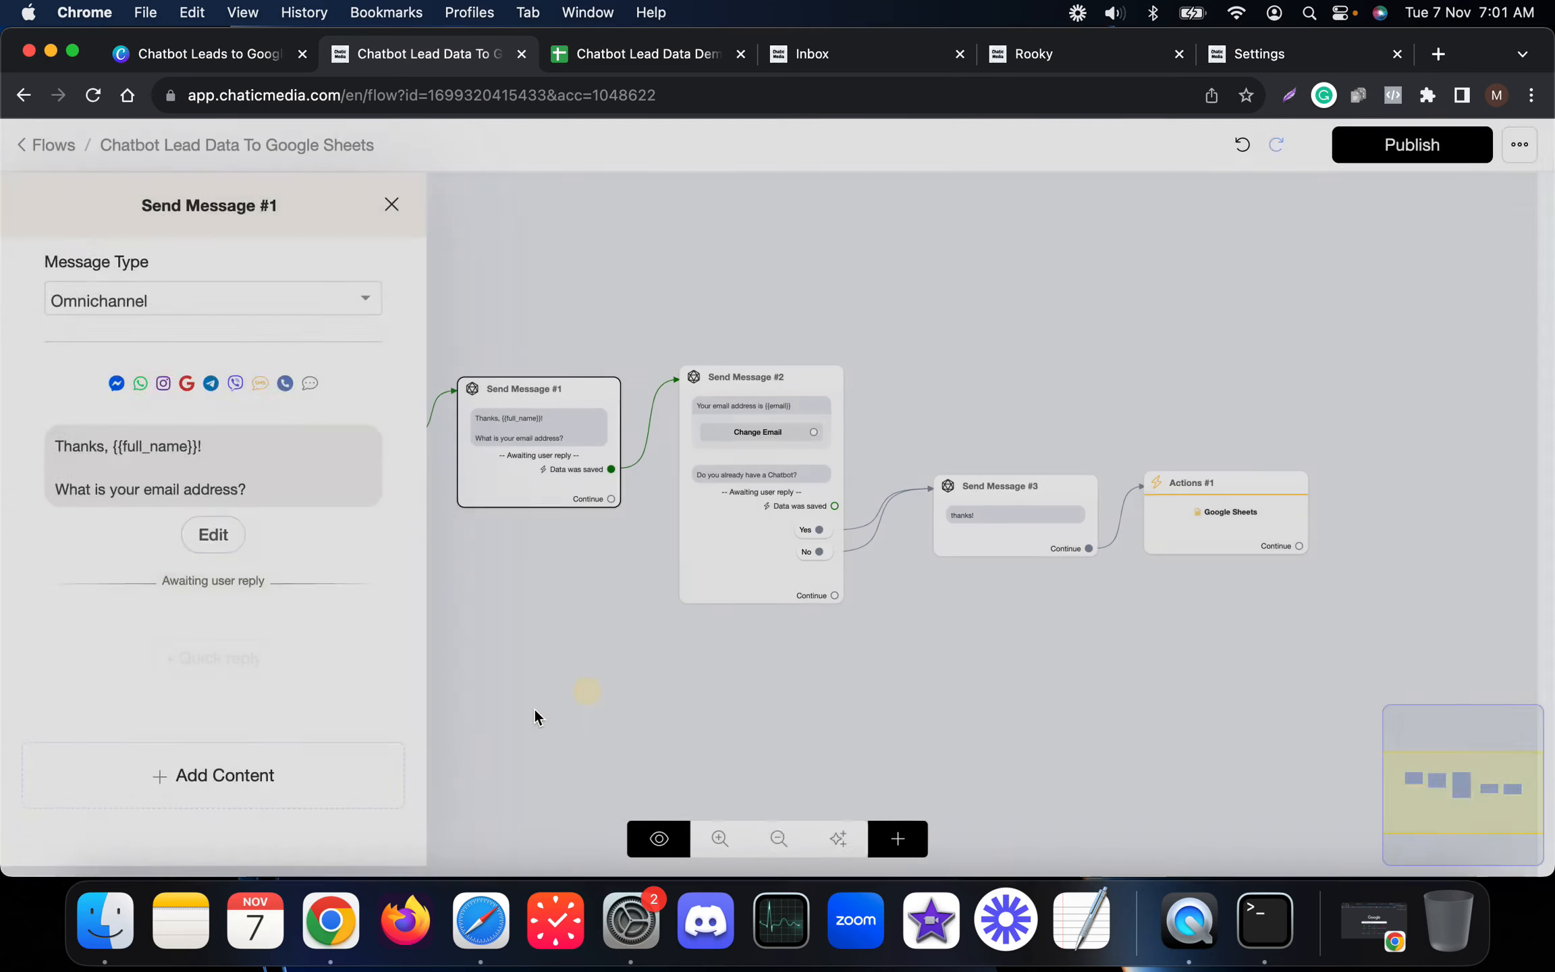
click(533, 707)
click(311, 437)
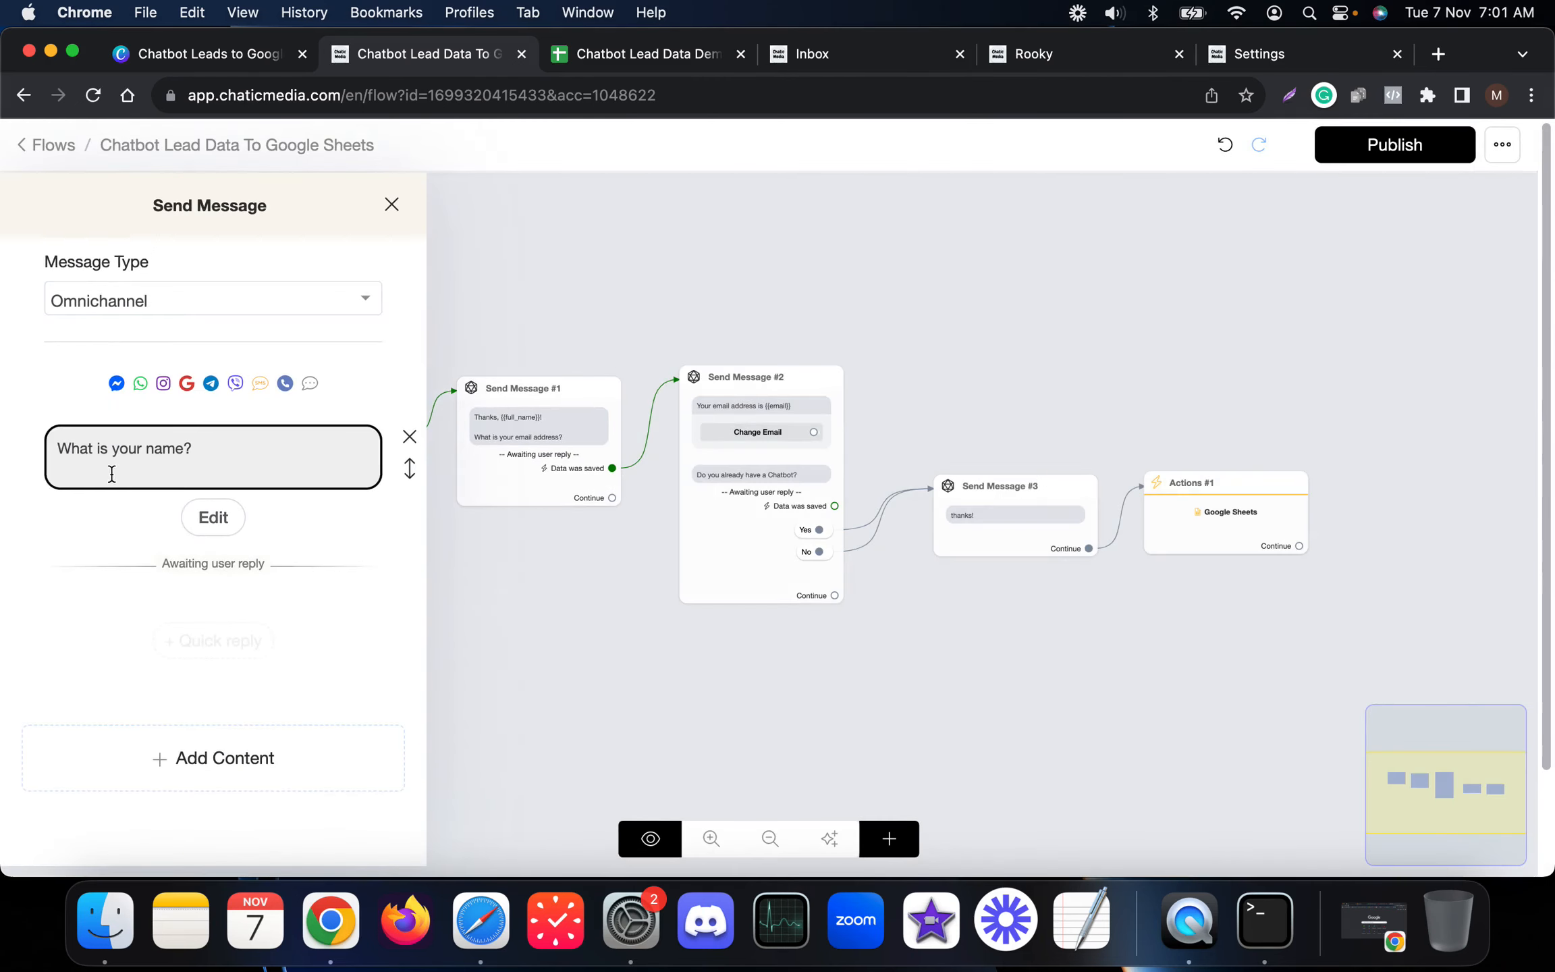
click(196, 511)
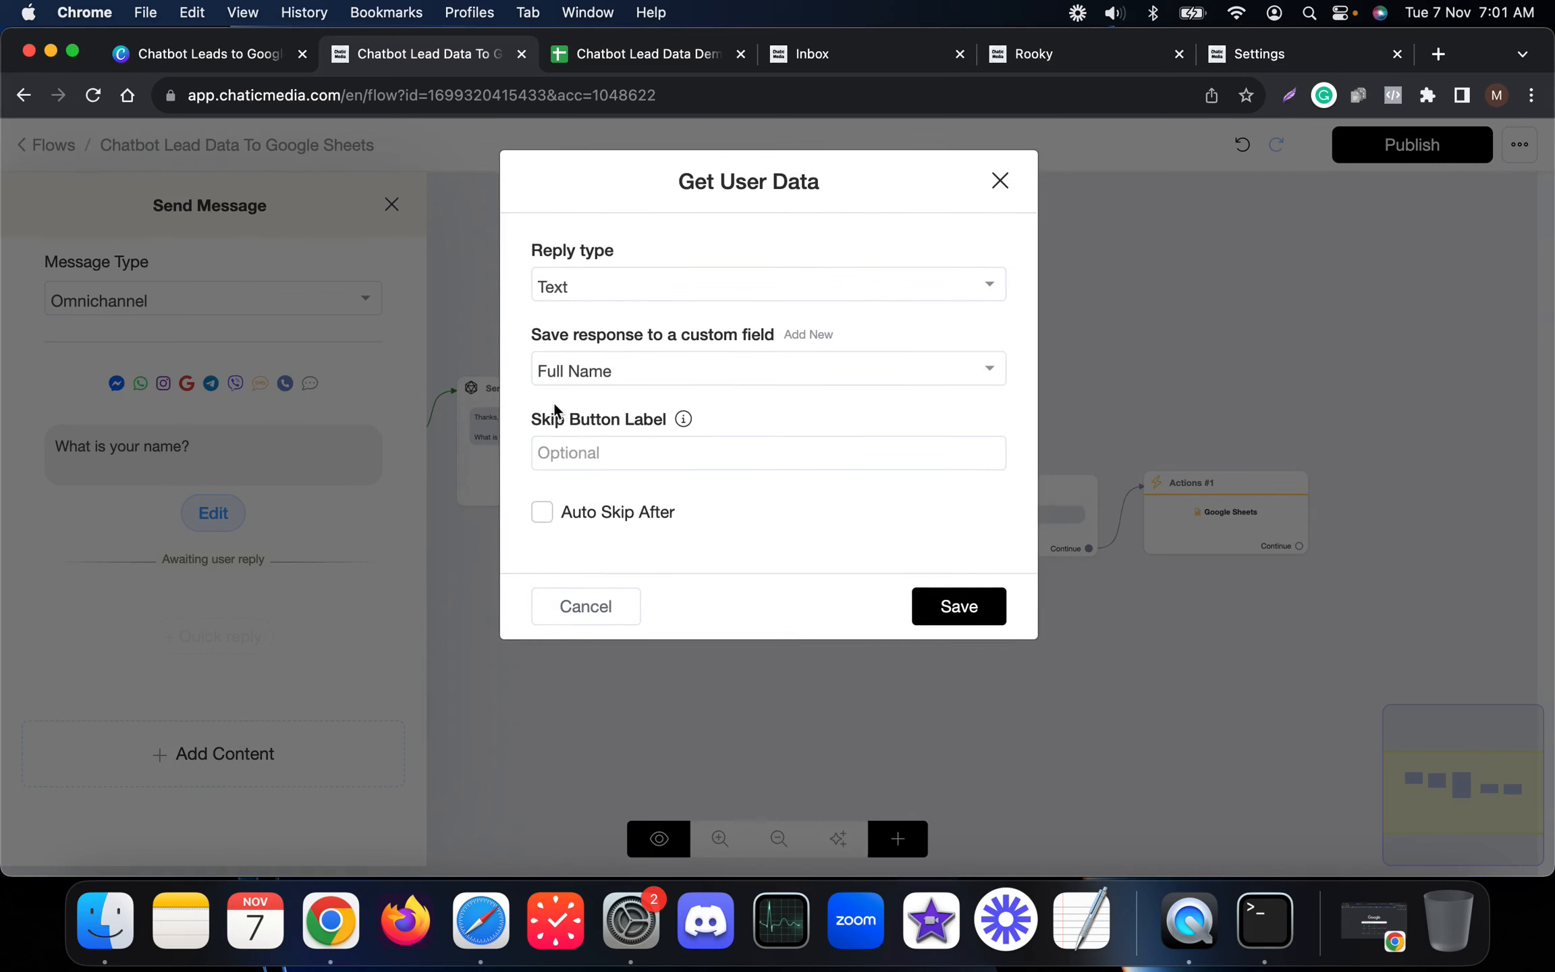
click(591, 619)
click(737, 700)
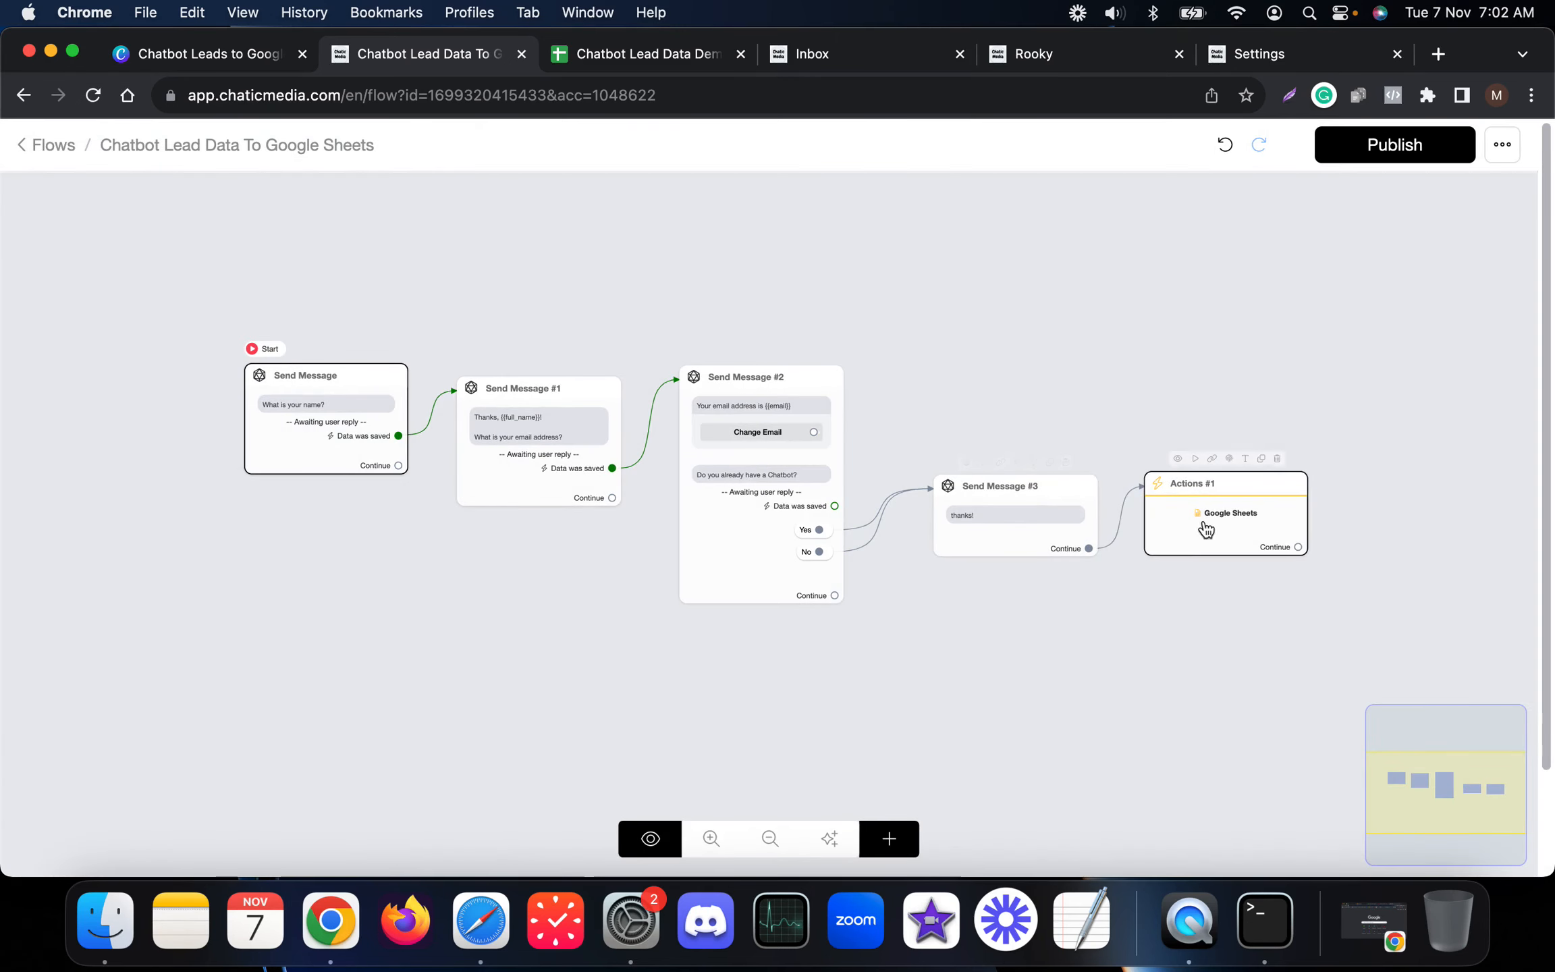
Step: Branch Send Message #4 from Change Email with a Get User Data question 'Please enter your email again'
drag(1183, 635, 889, 650)
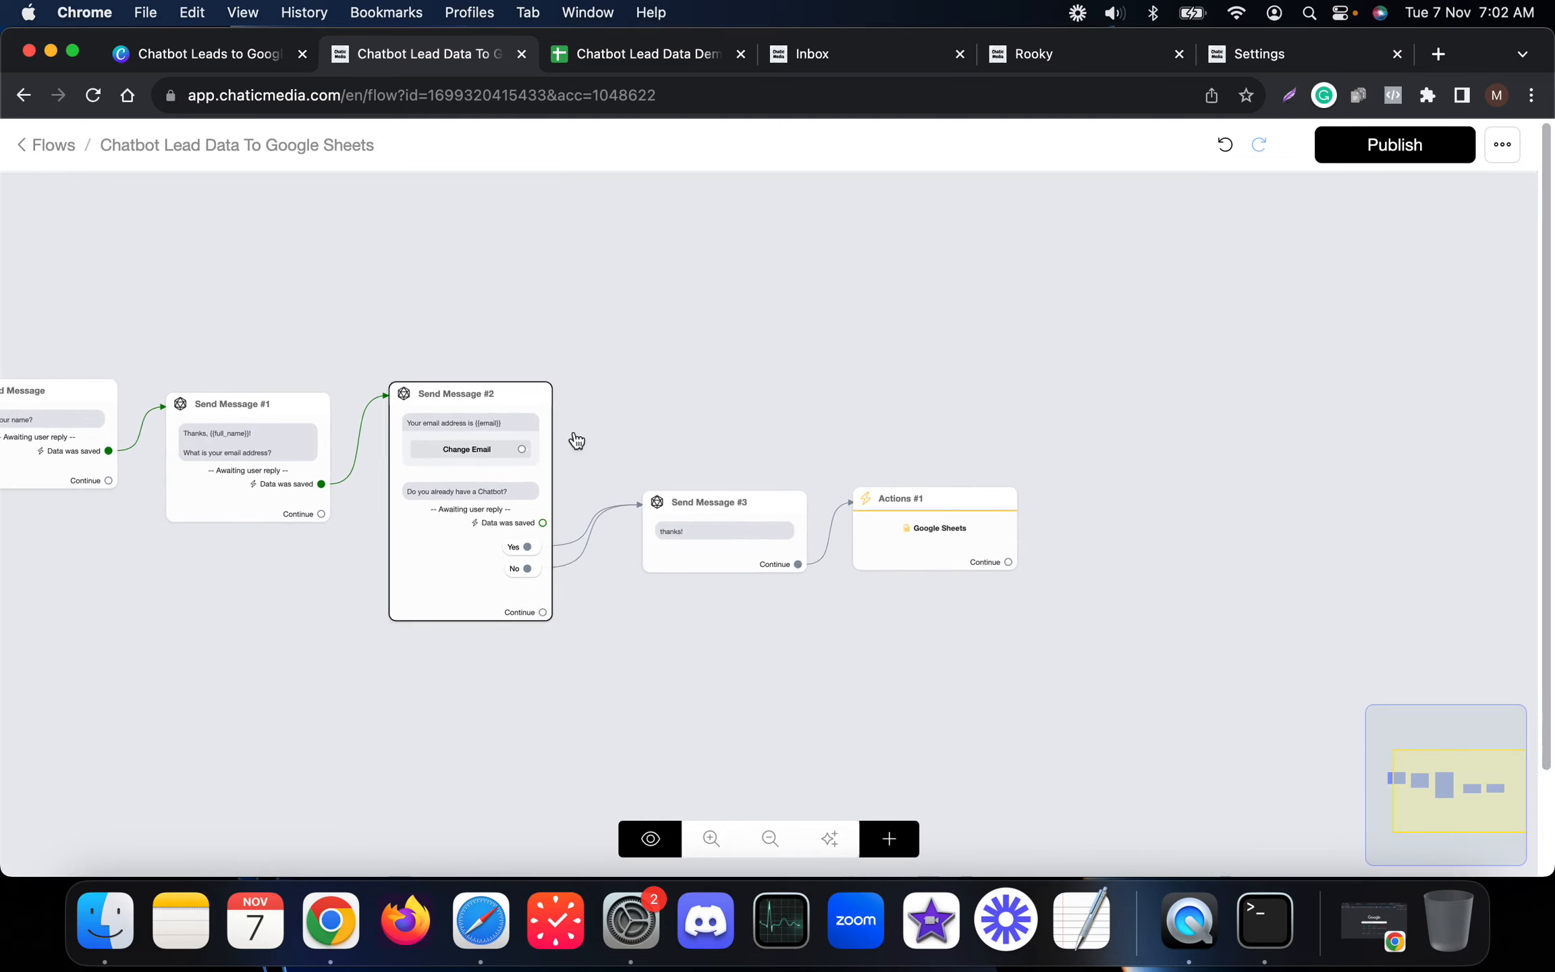
scroll(635, 436, up, 4)
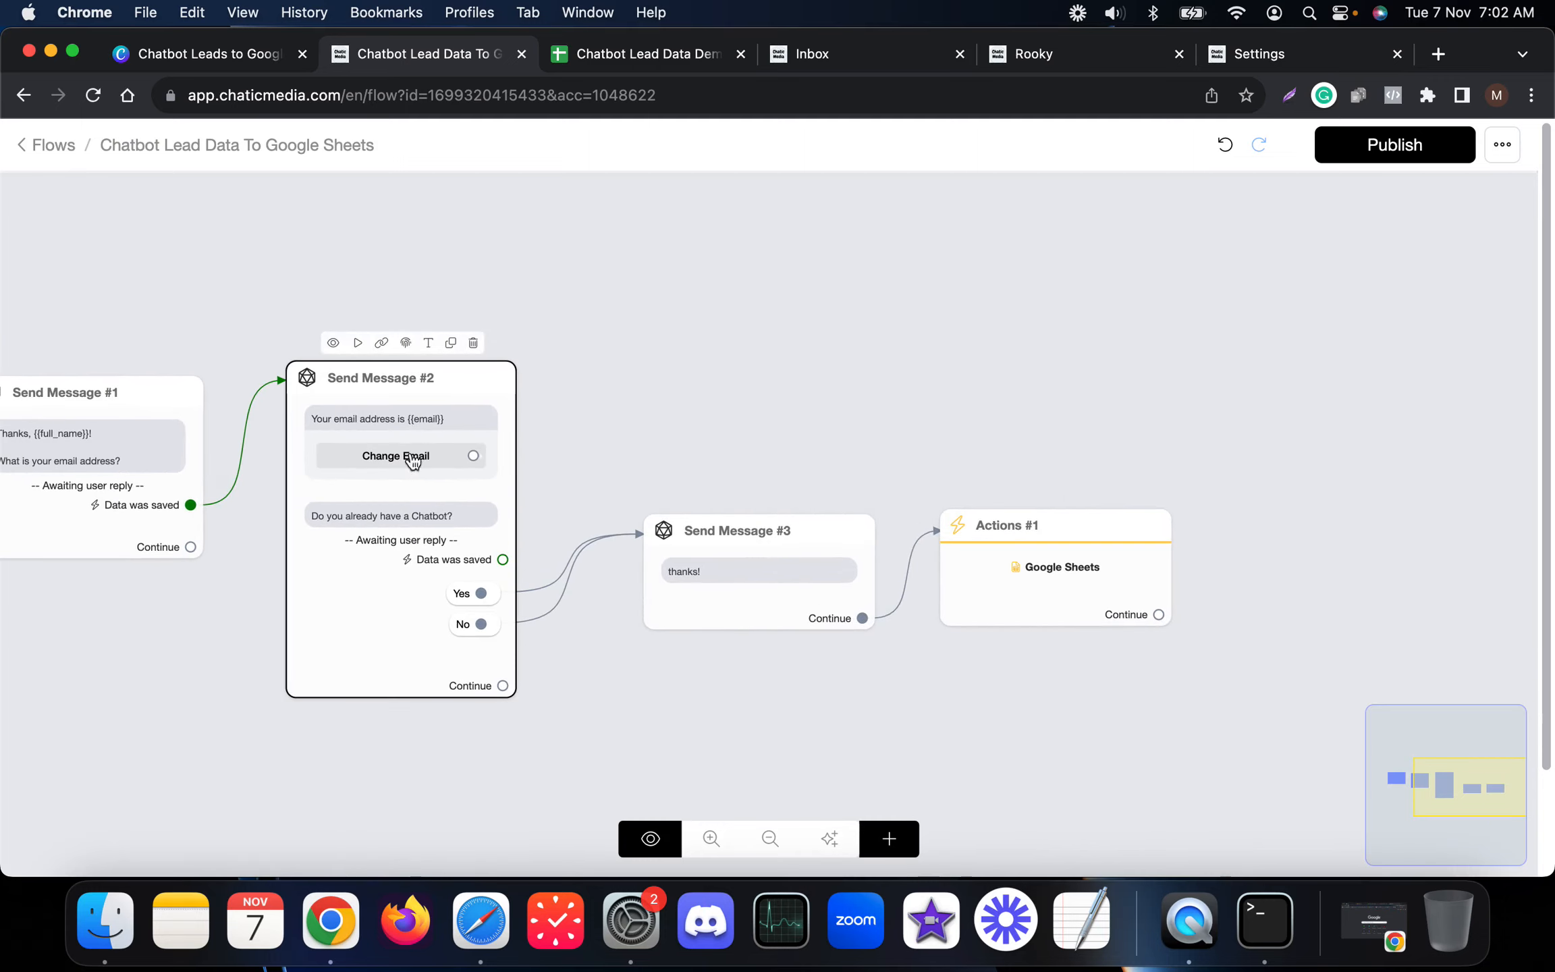
scroll(380, 470, up, 4)
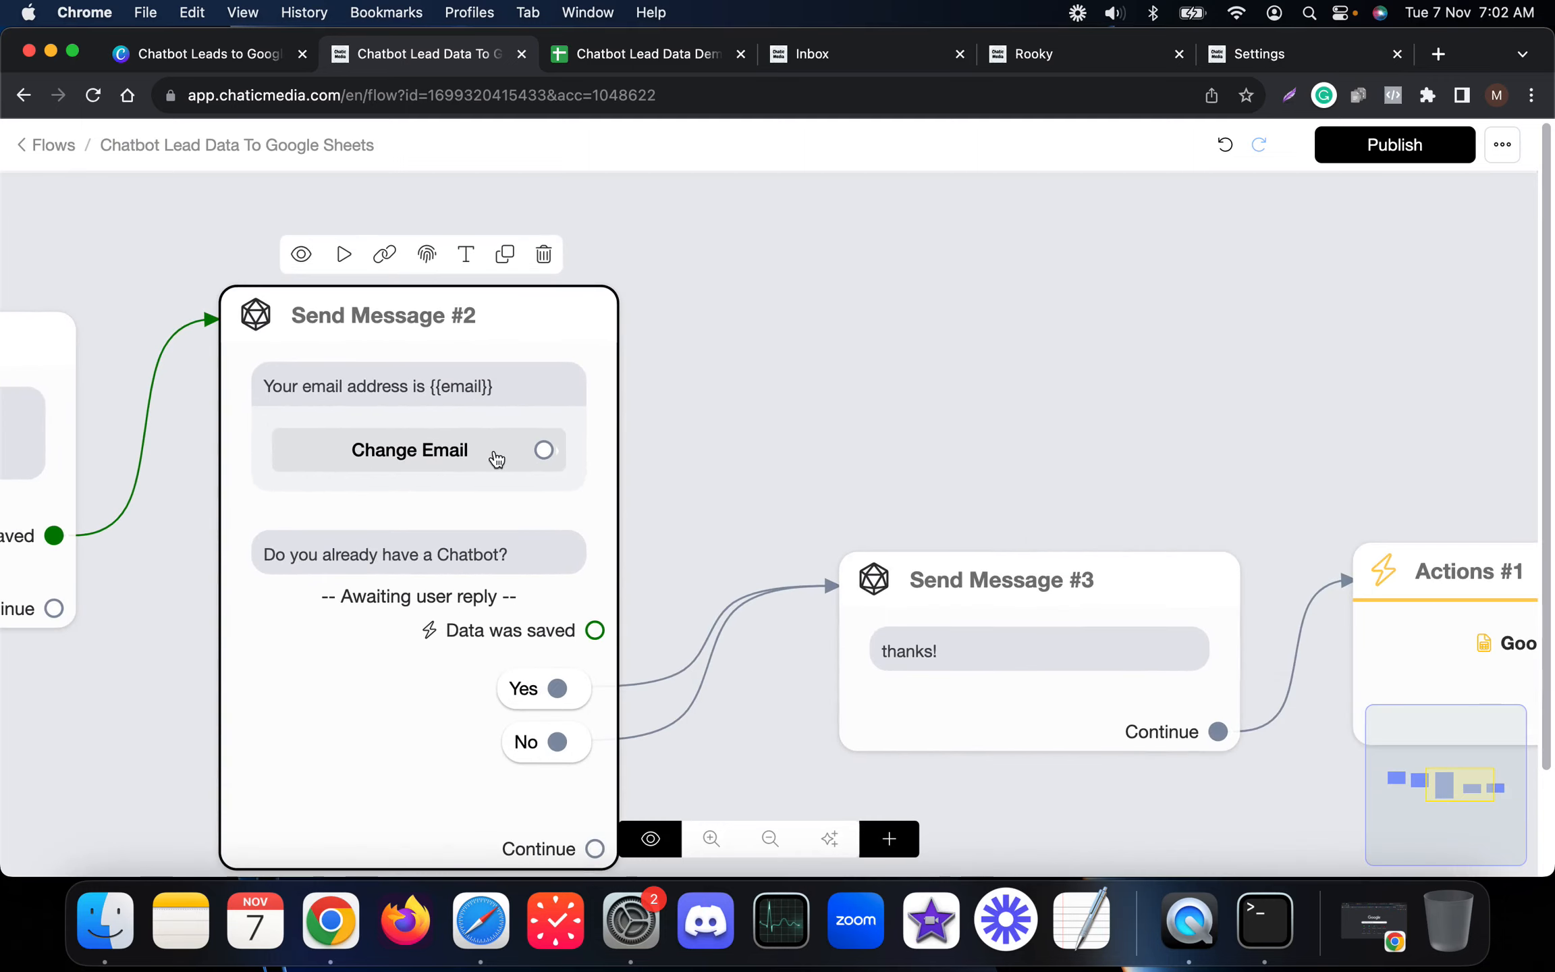
scroll(496, 459, down, 4)
drag(503, 477, 805, 284)
click(195, 600)
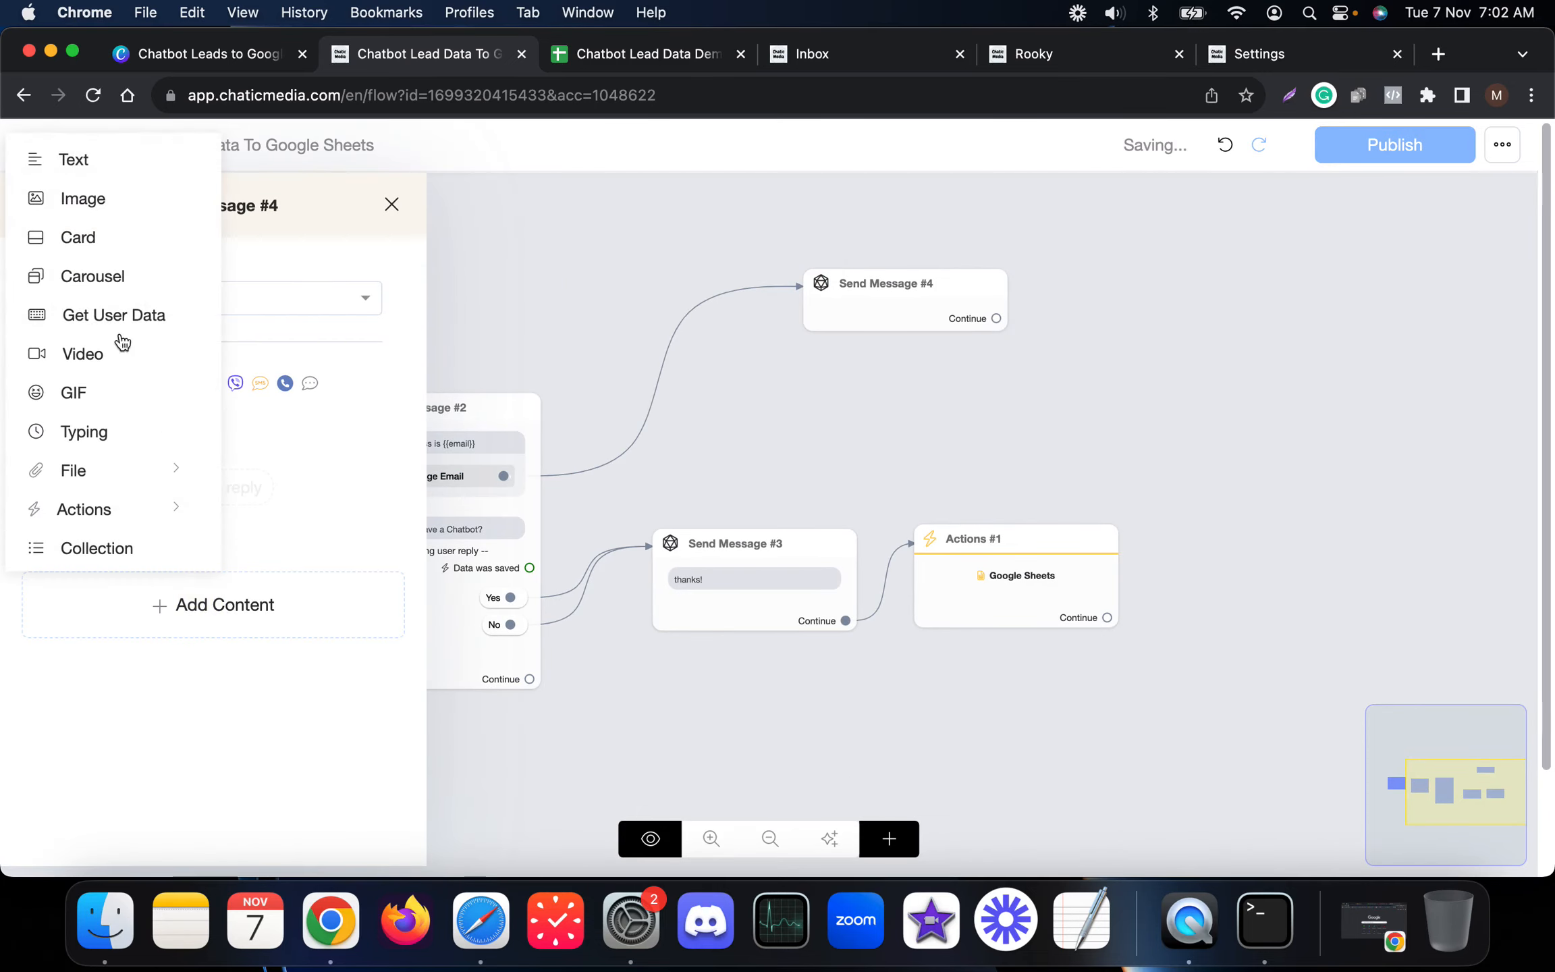
click(128, 309)
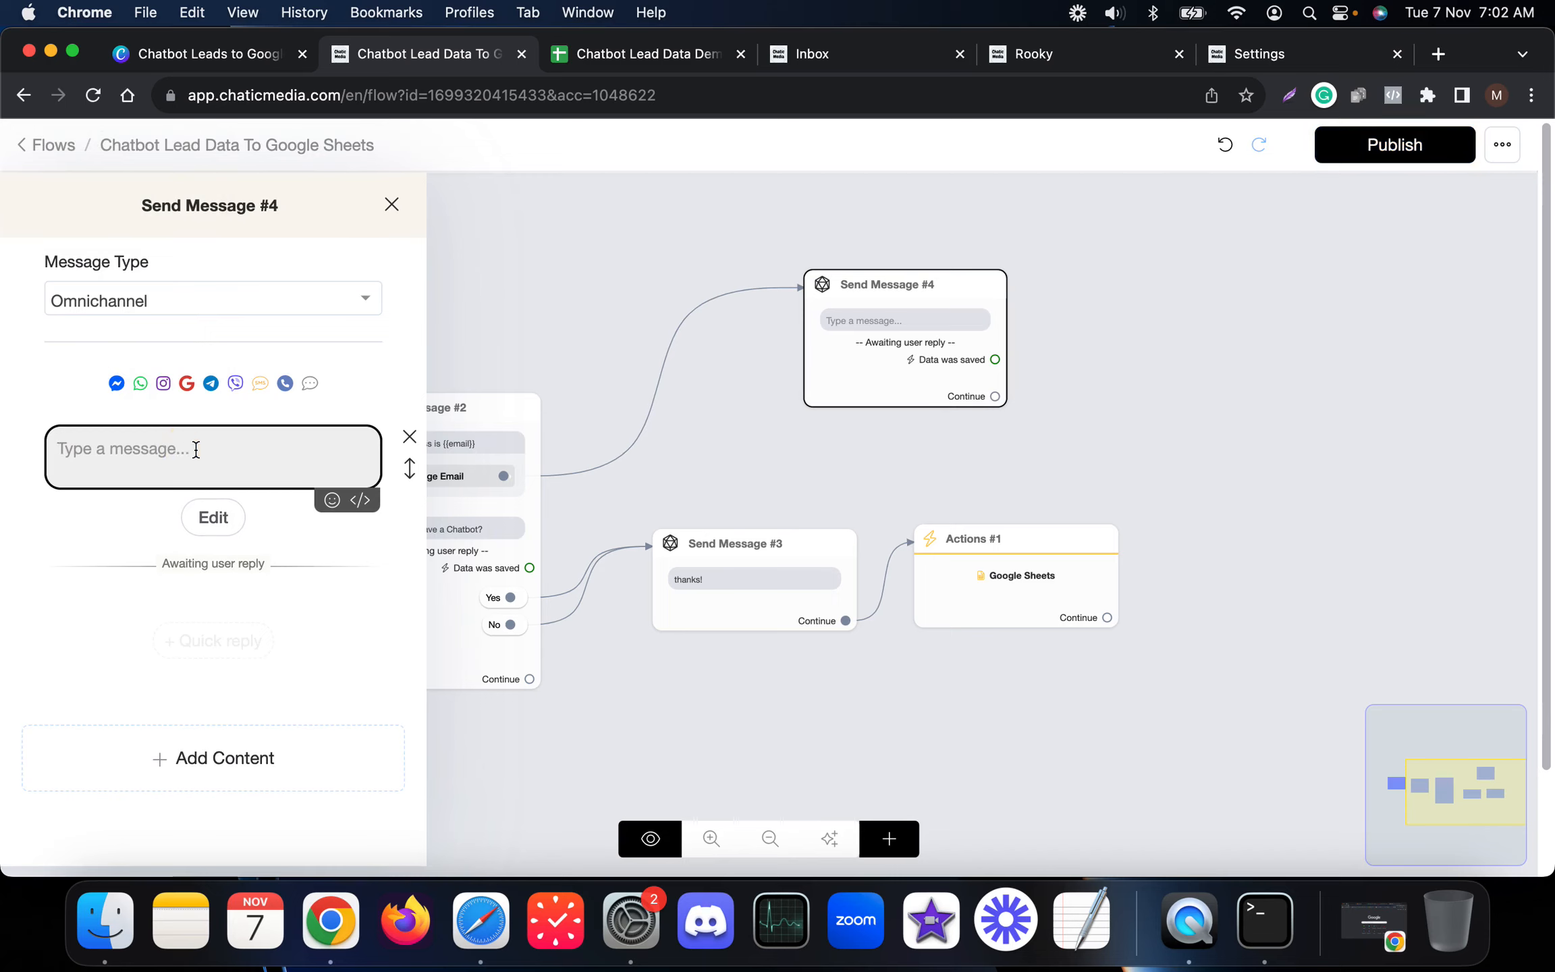
text(Please enter your email again)
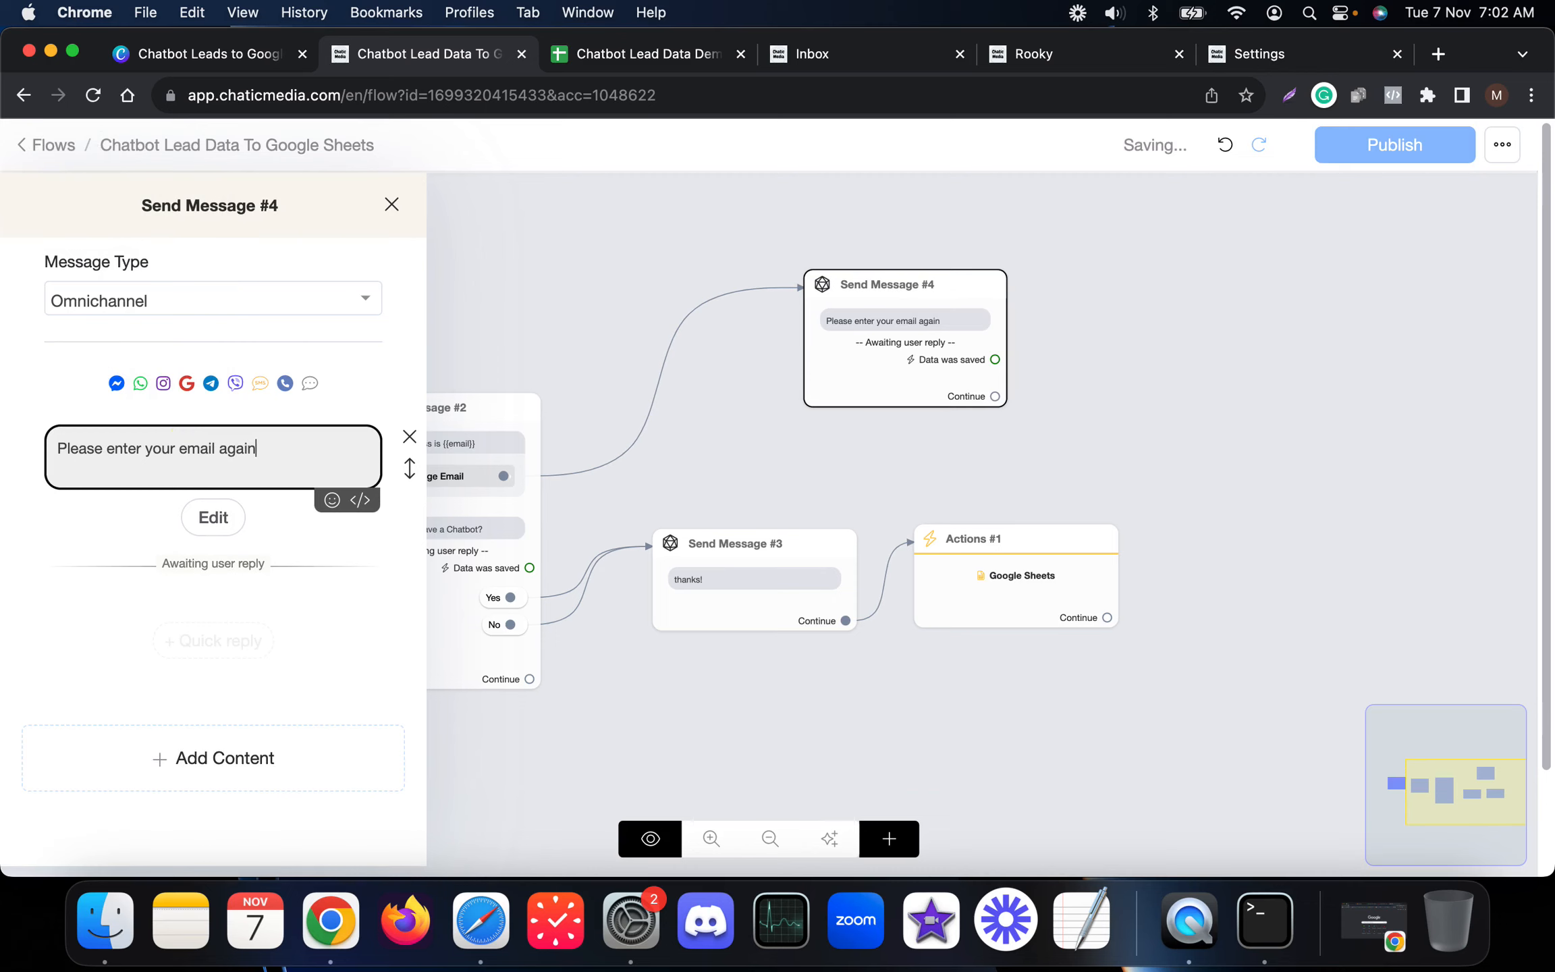
Step: Rearrange Send Message #4, Actions #1 and Send Message #3 on the canvas
click(1110, 399)
drag(922, 364, 818, 338)
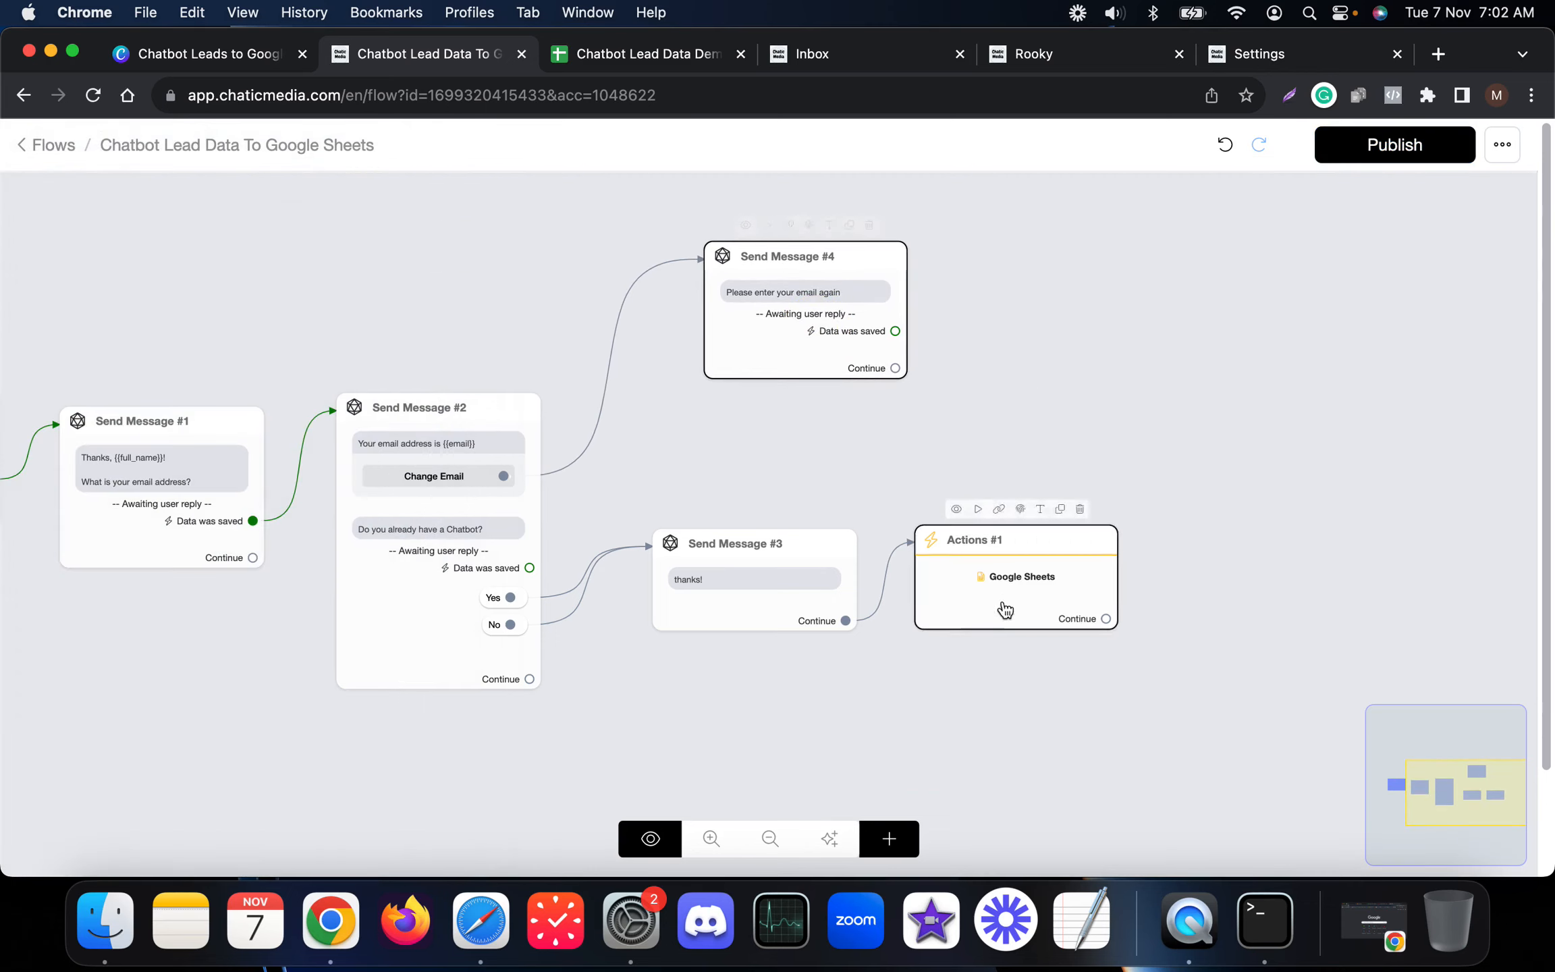
drag(1003, 601, 995, 728)
drag(734, 595, 702, 698)
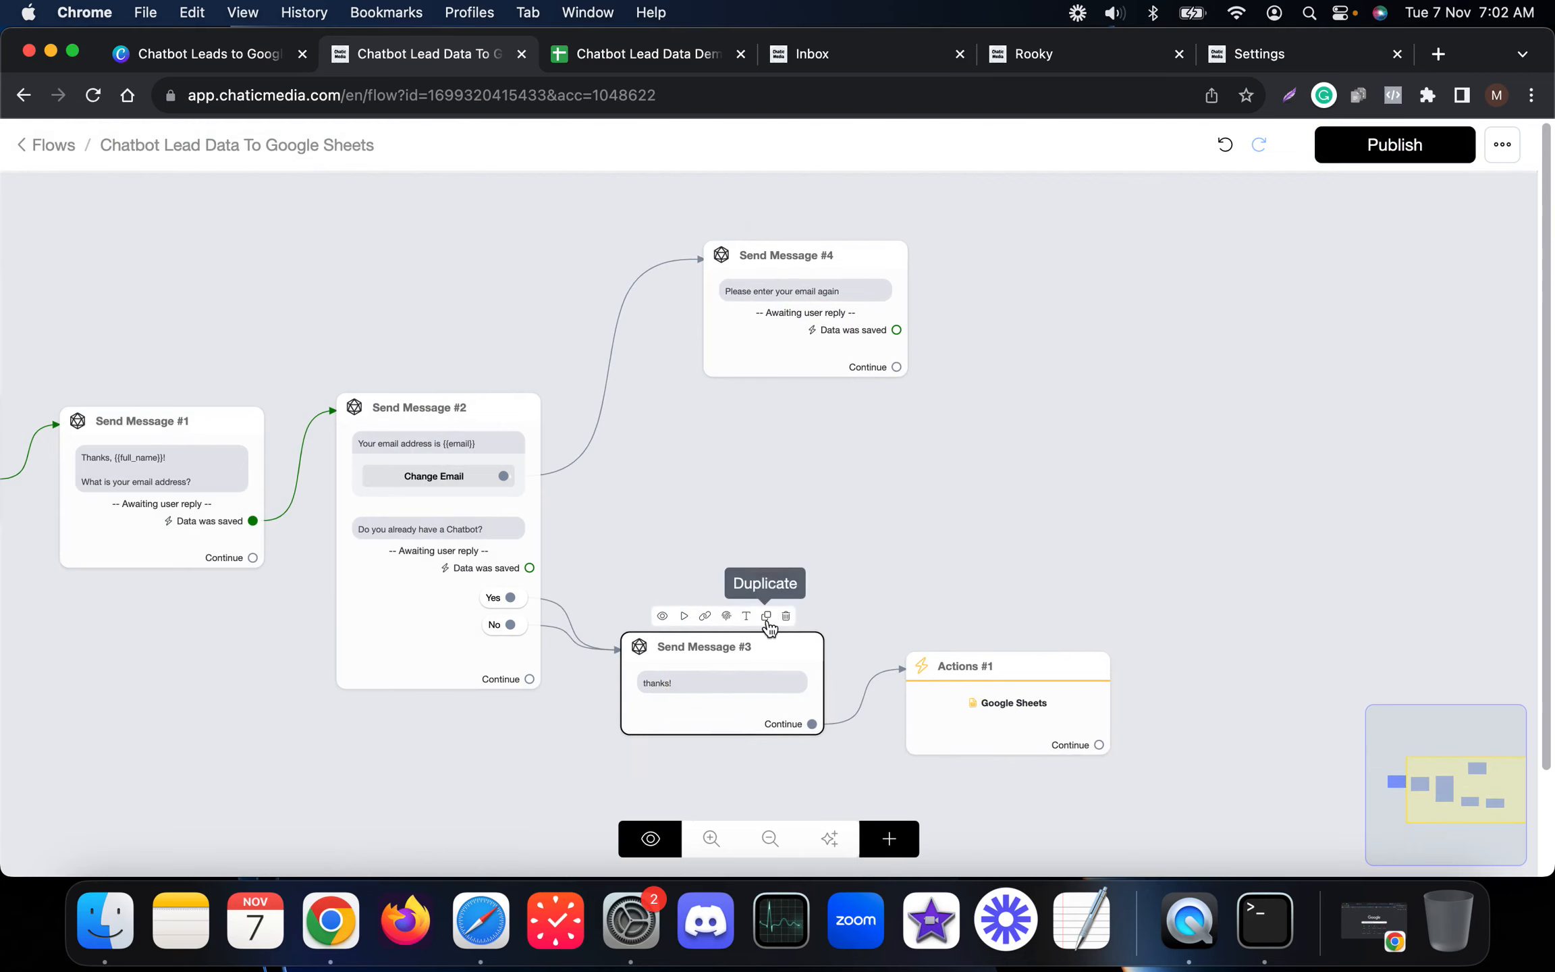
Step: Duplicate the thanks! step, link #4's saved reply to it, and change it to 'thanks your email has been updated!'
click(767, 616)
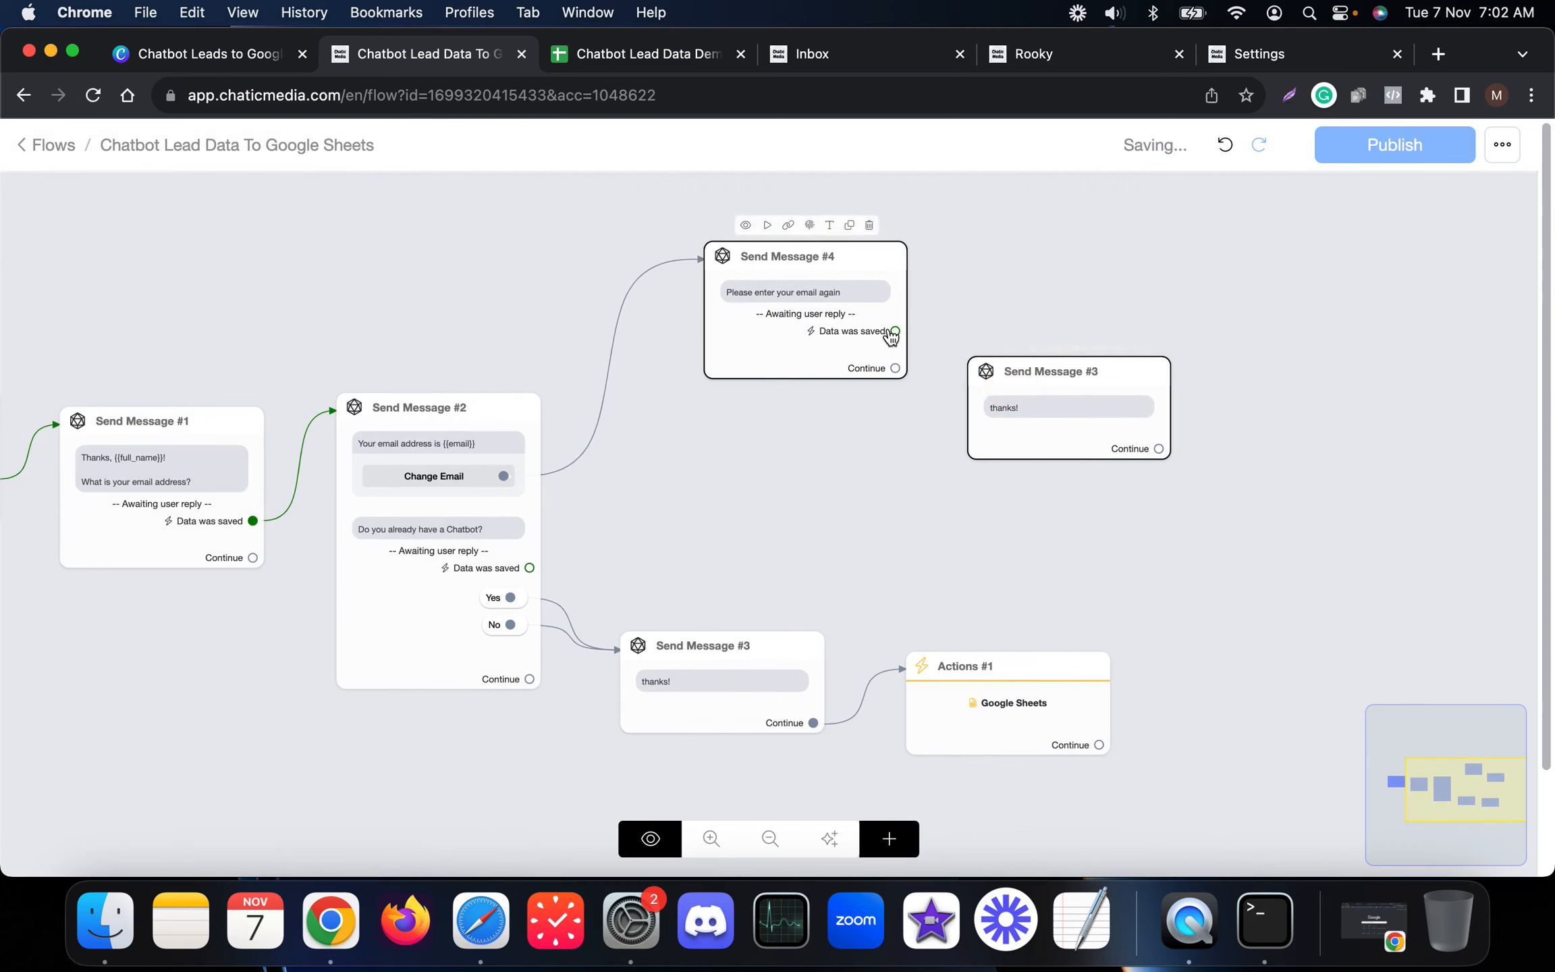
drag(893, 332, 967, 373)
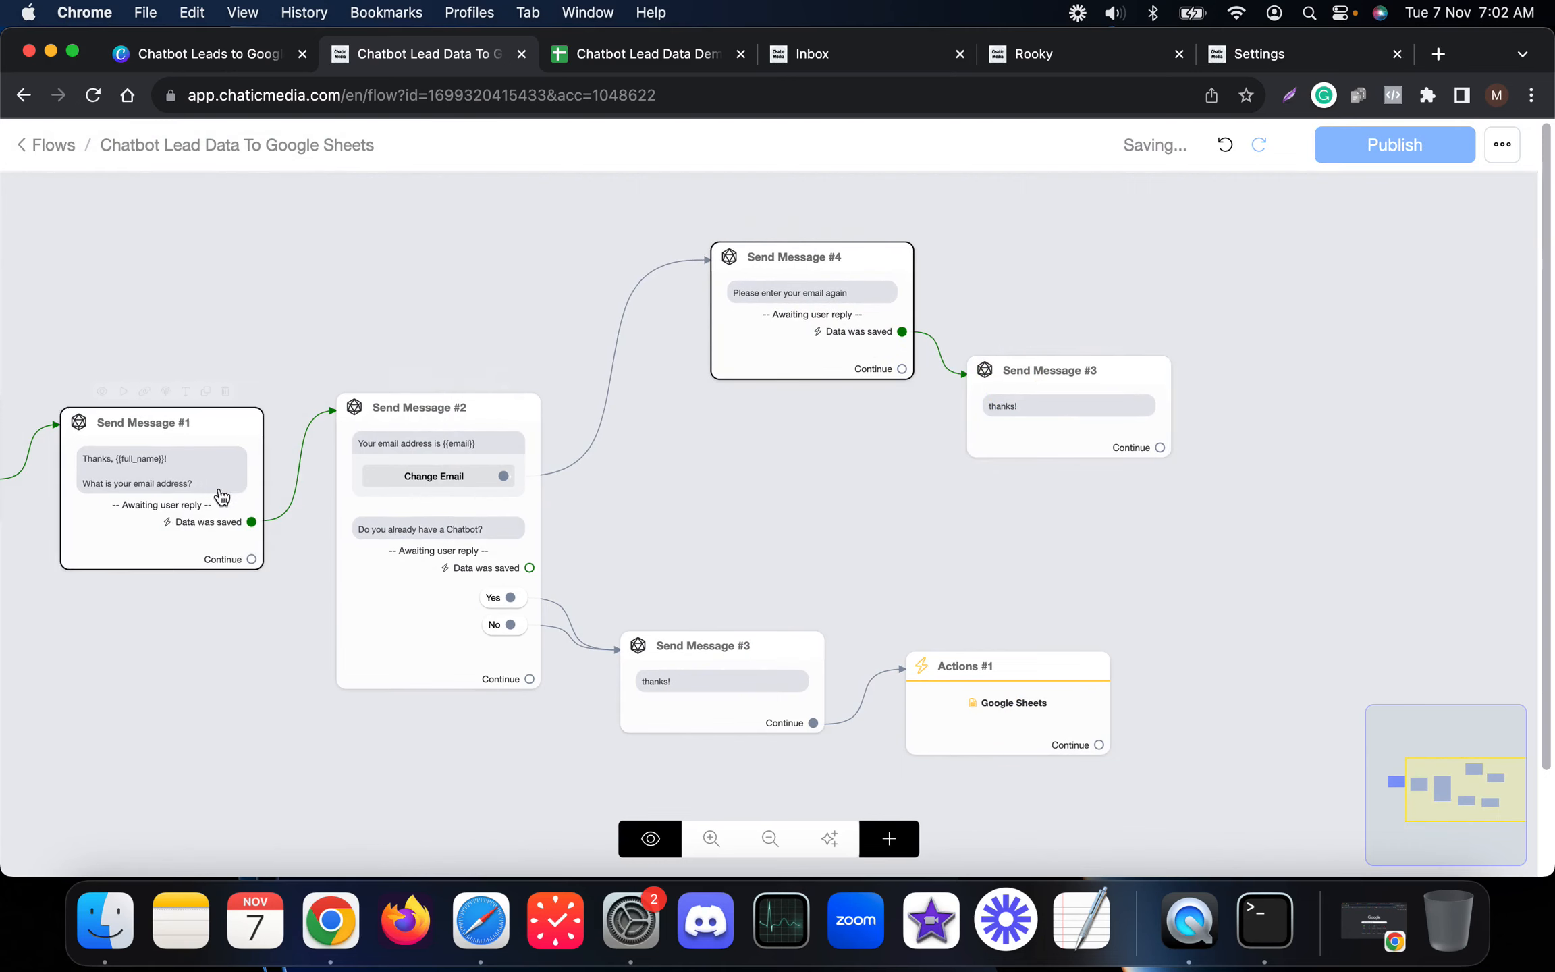
click(982, 396)
click(236, 469)
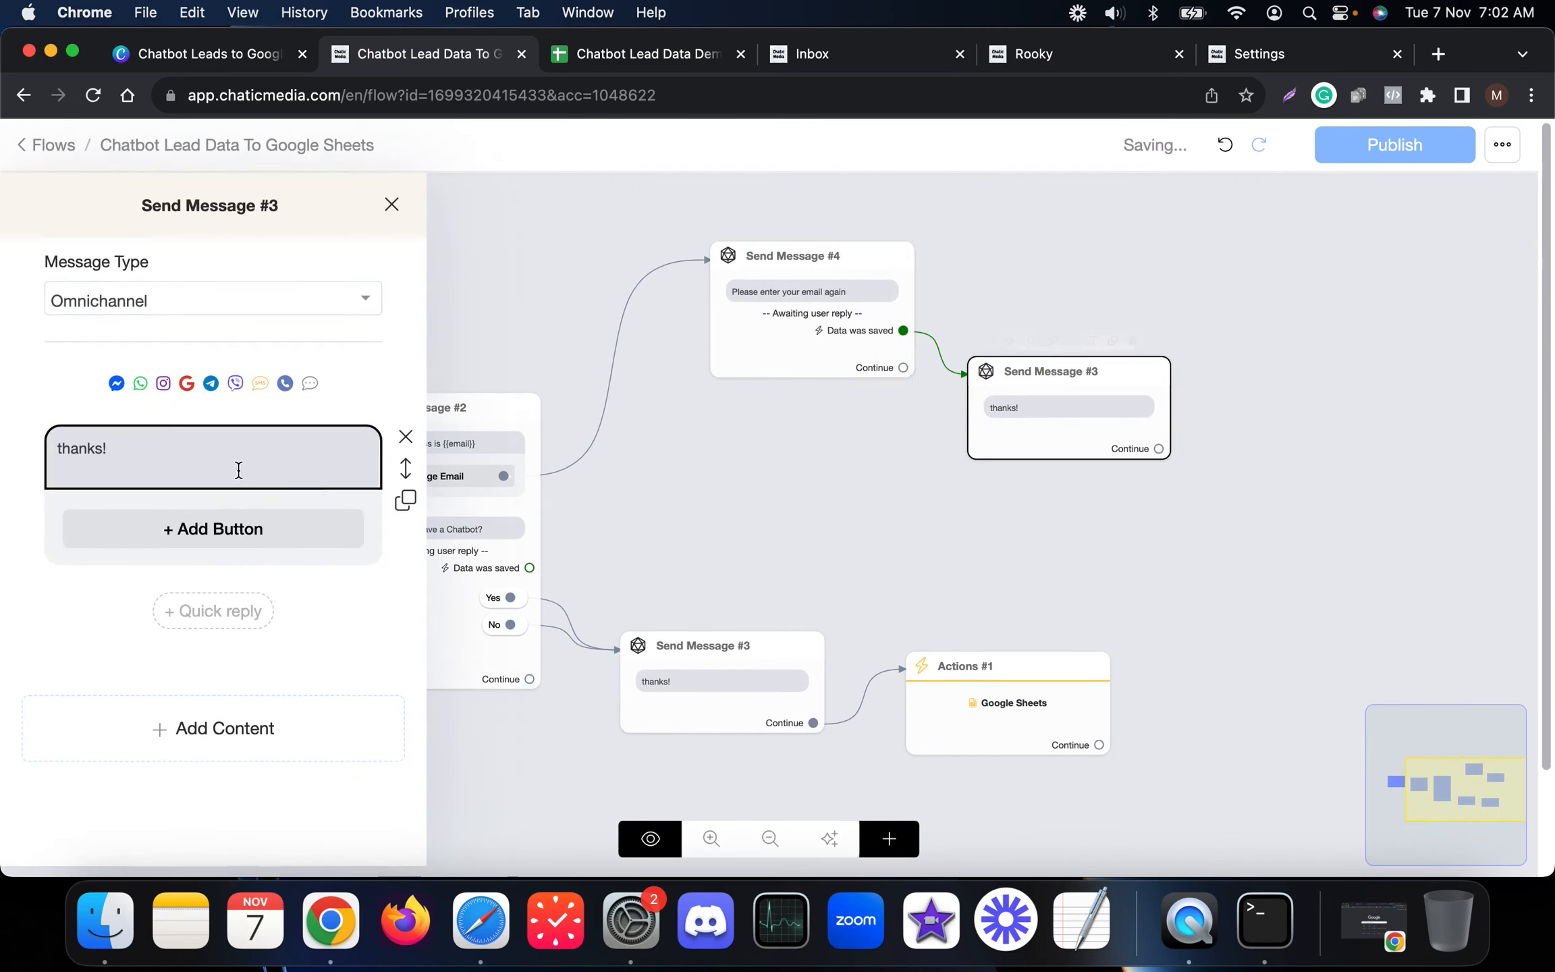
click(102, 449)
text(your email has been updated)
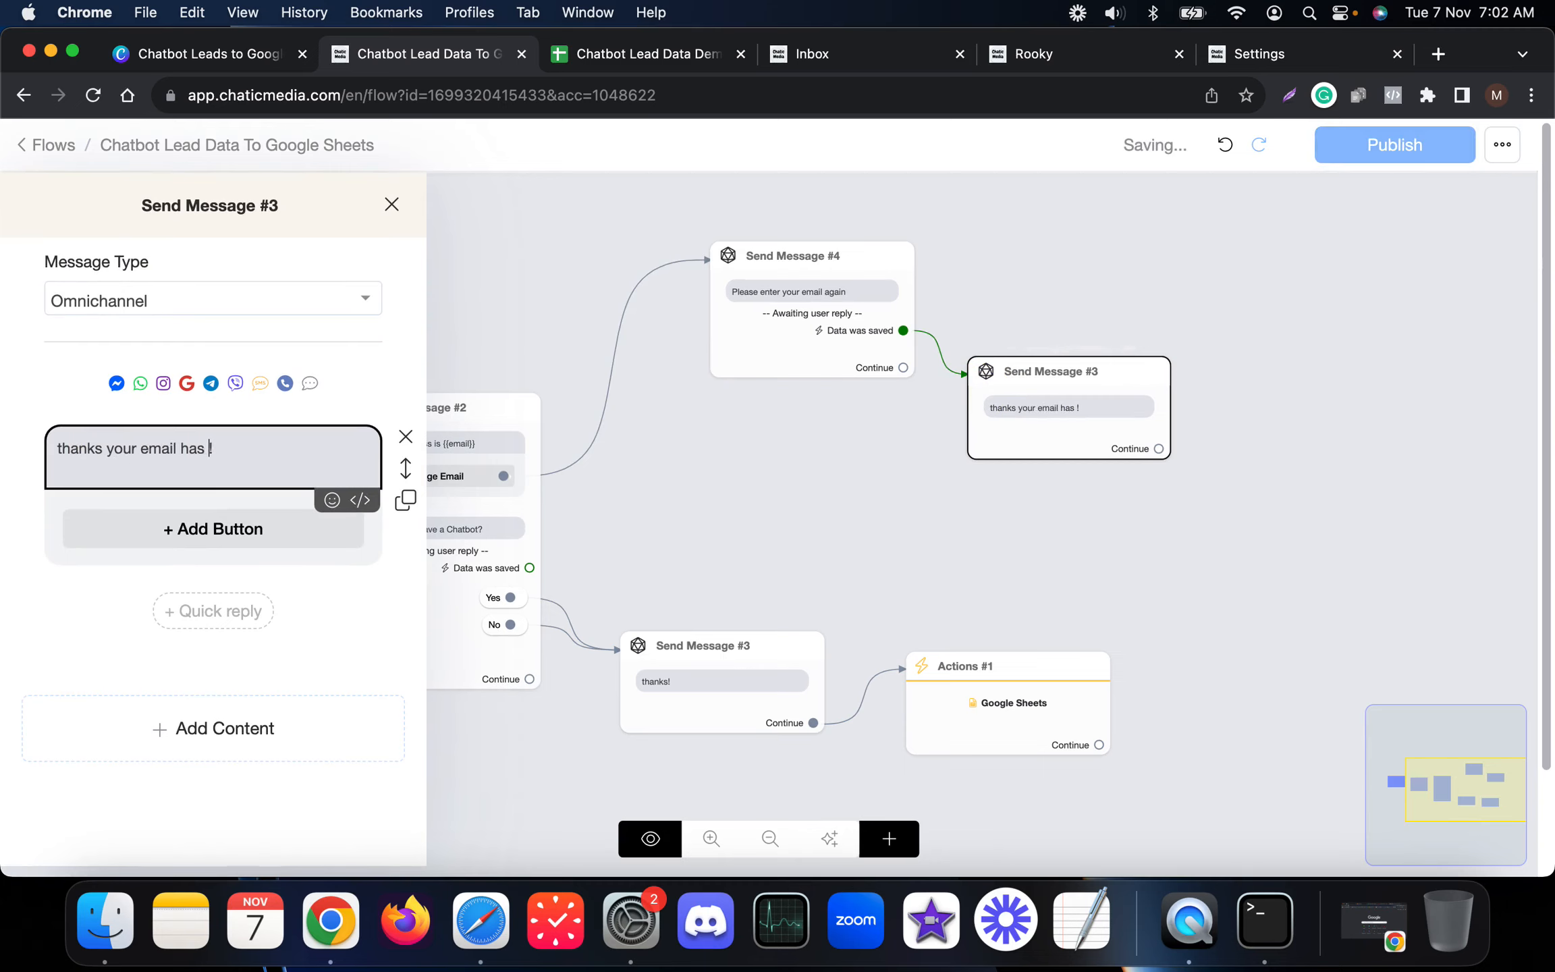
Step: Shift Send Message #4 and the updated-email message further left
click(645, 513)
mouse_move(1105, 432)
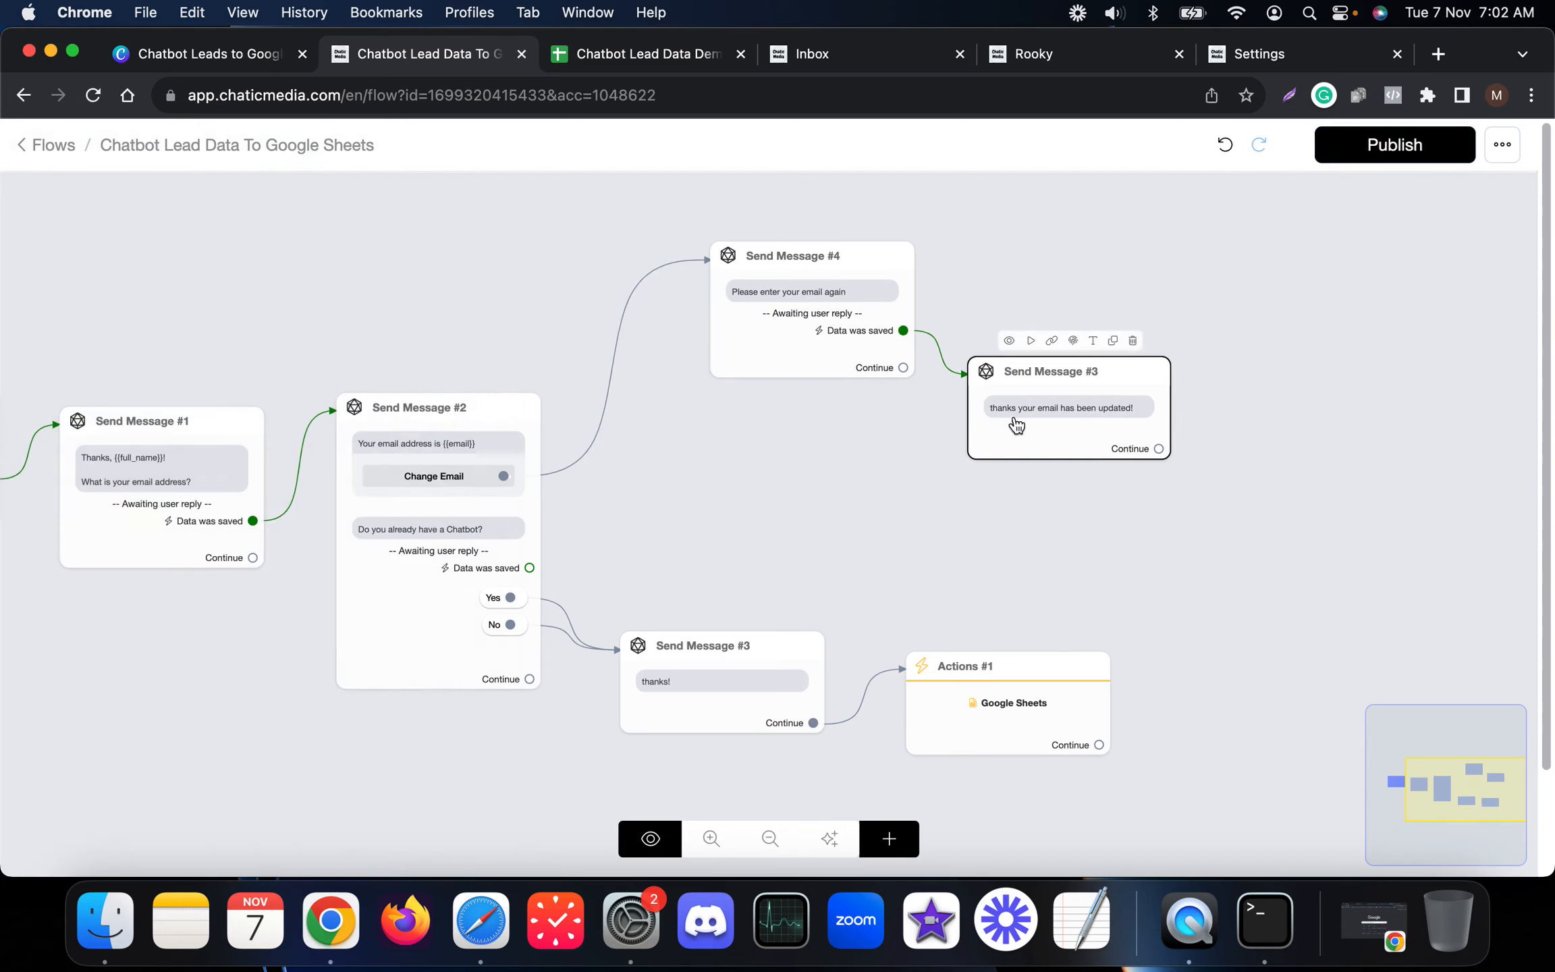
drag(834, 361, 718, 363)
drag(1092, 413, 1003, 420)
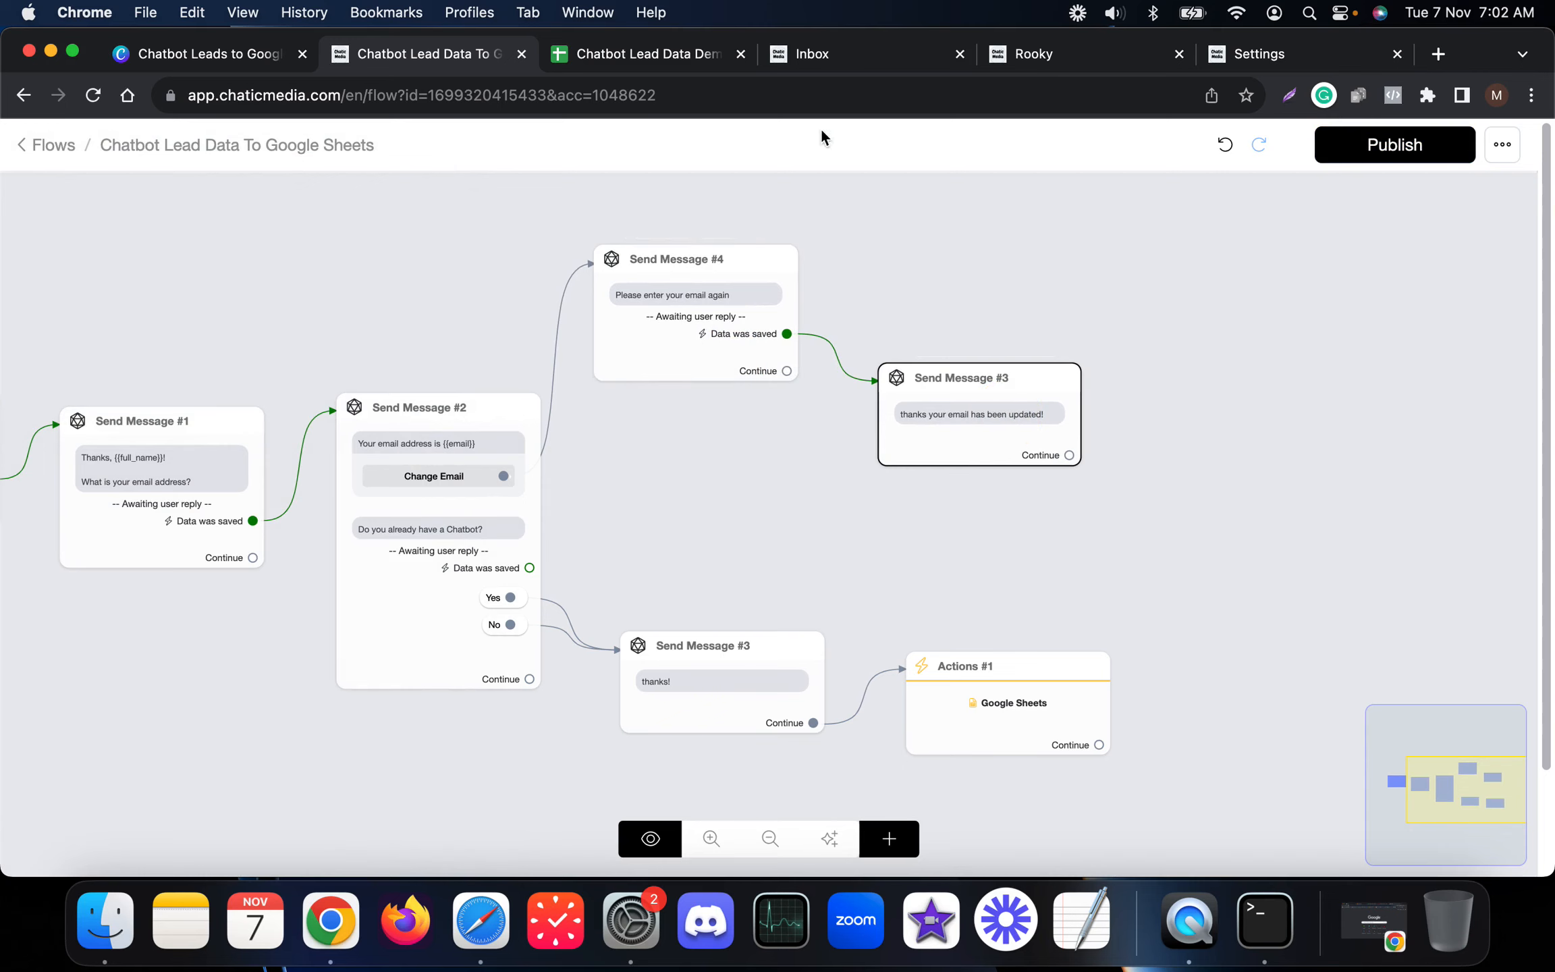
Step: Review the Actions #1 Google Sheets operations without changes and reposition the updated-email message
click(1007, 739)
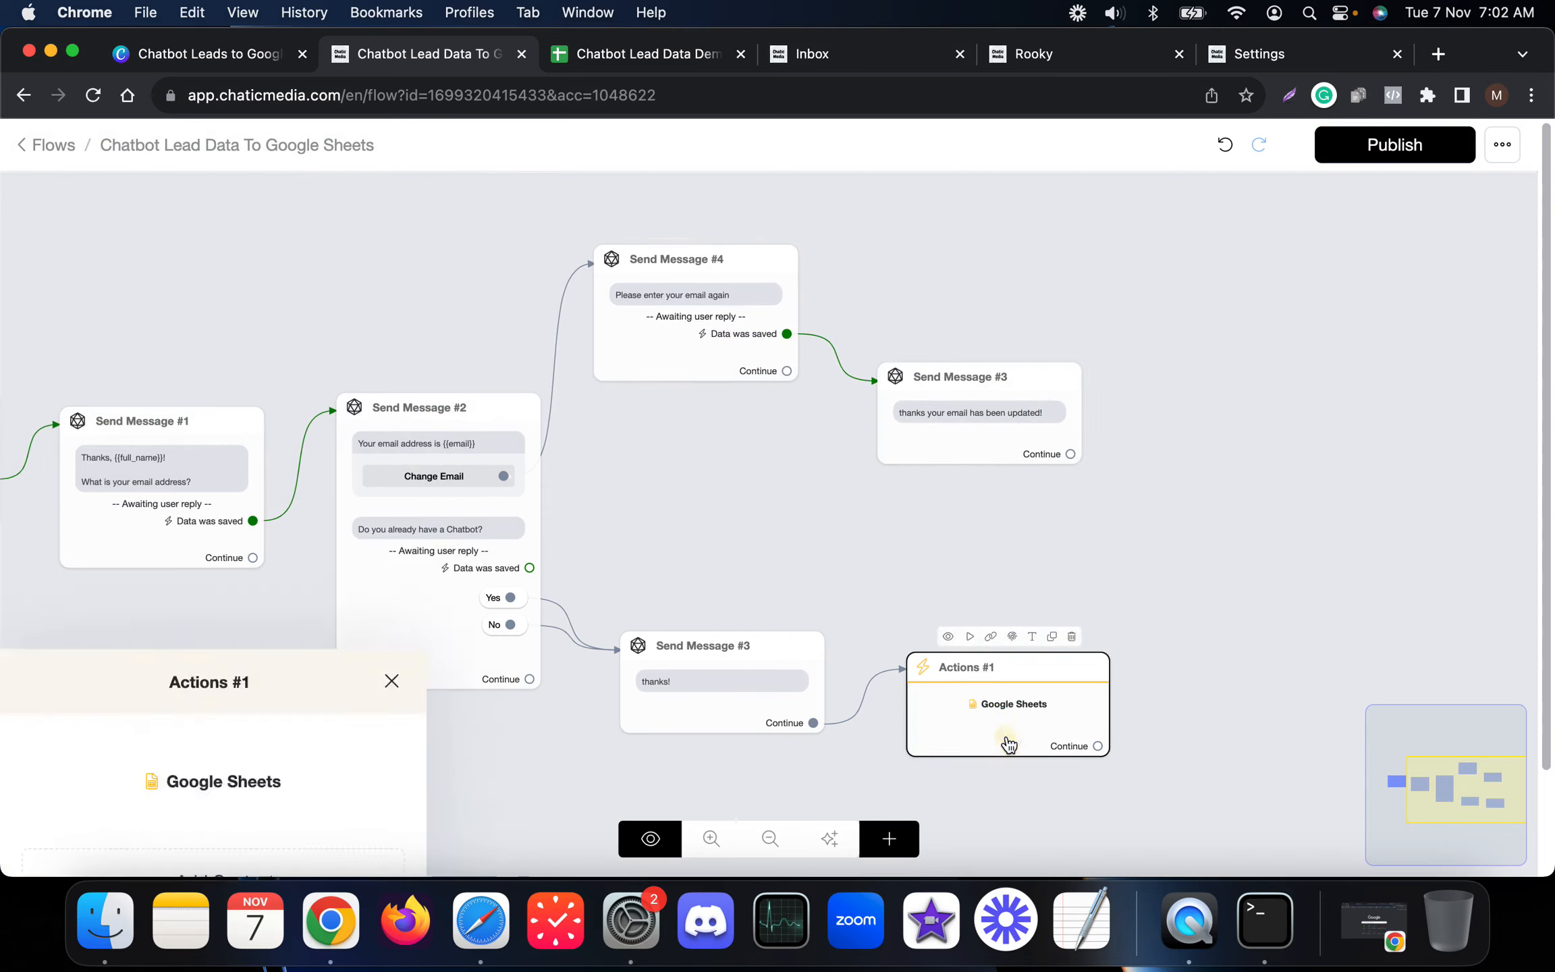
click(236, 328)
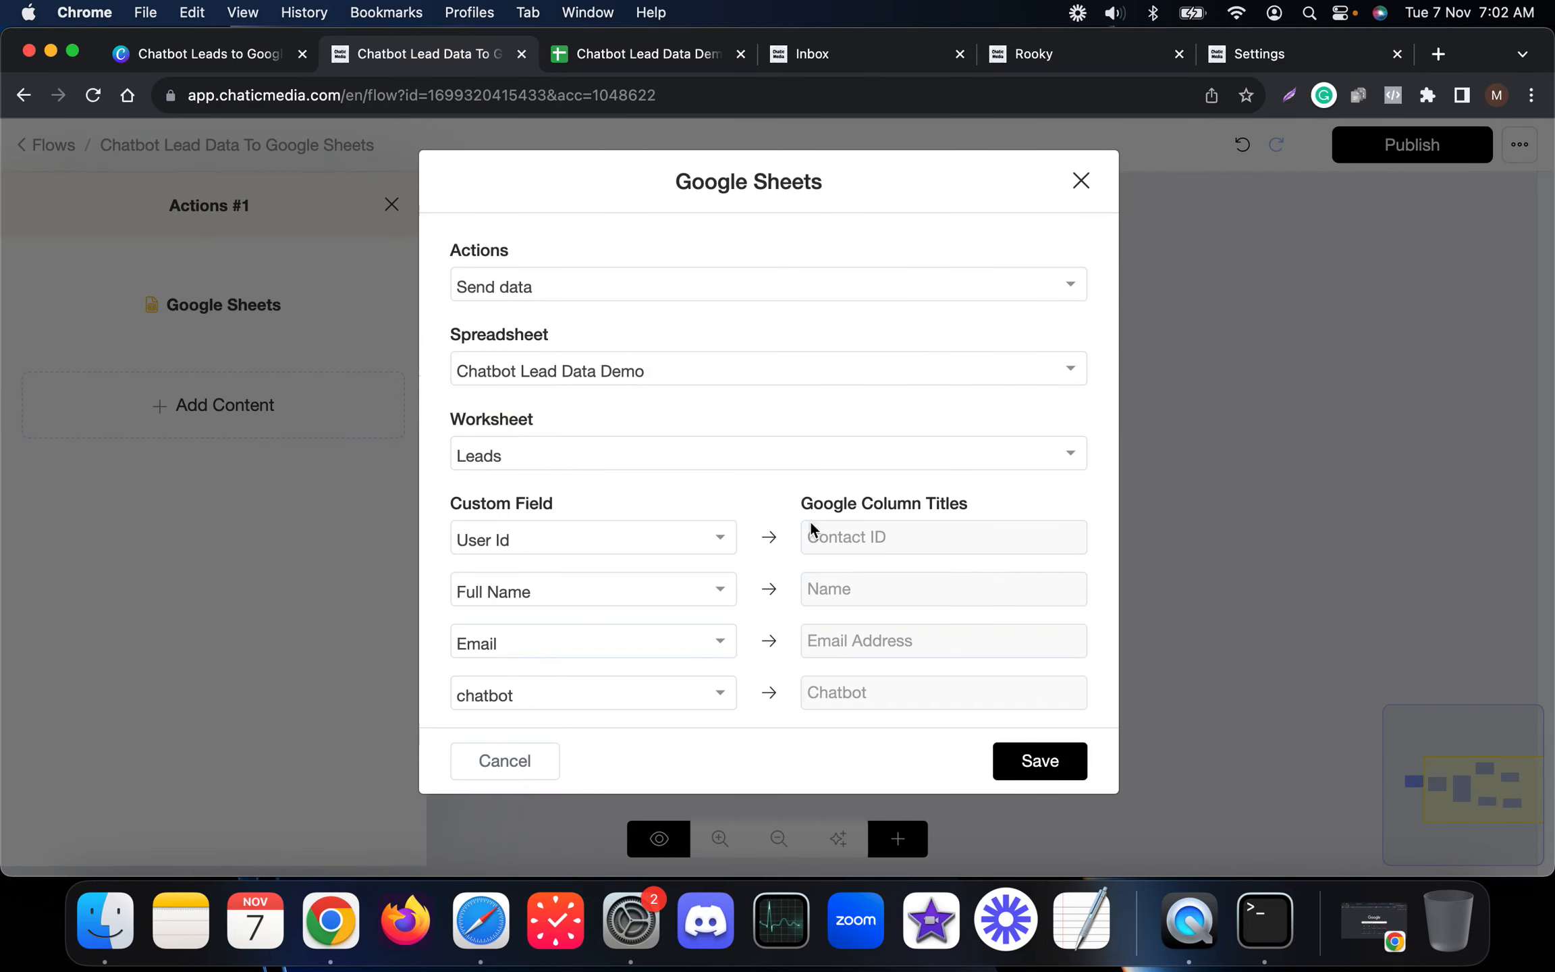
click(524, 289)
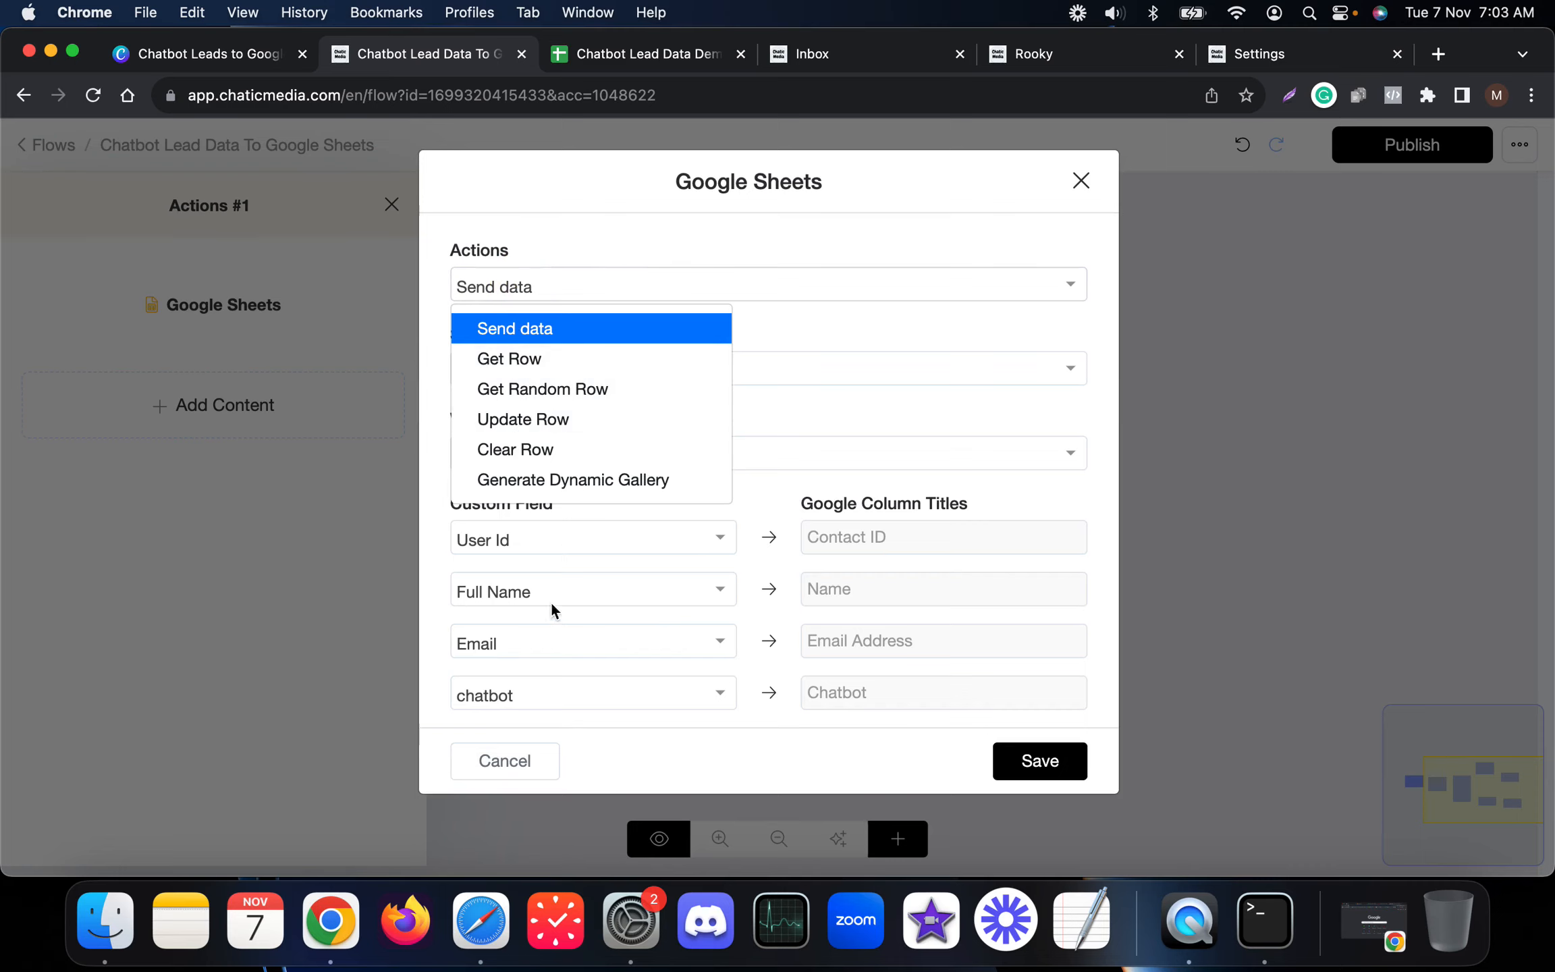
click(505, 763)
click(998, 541)
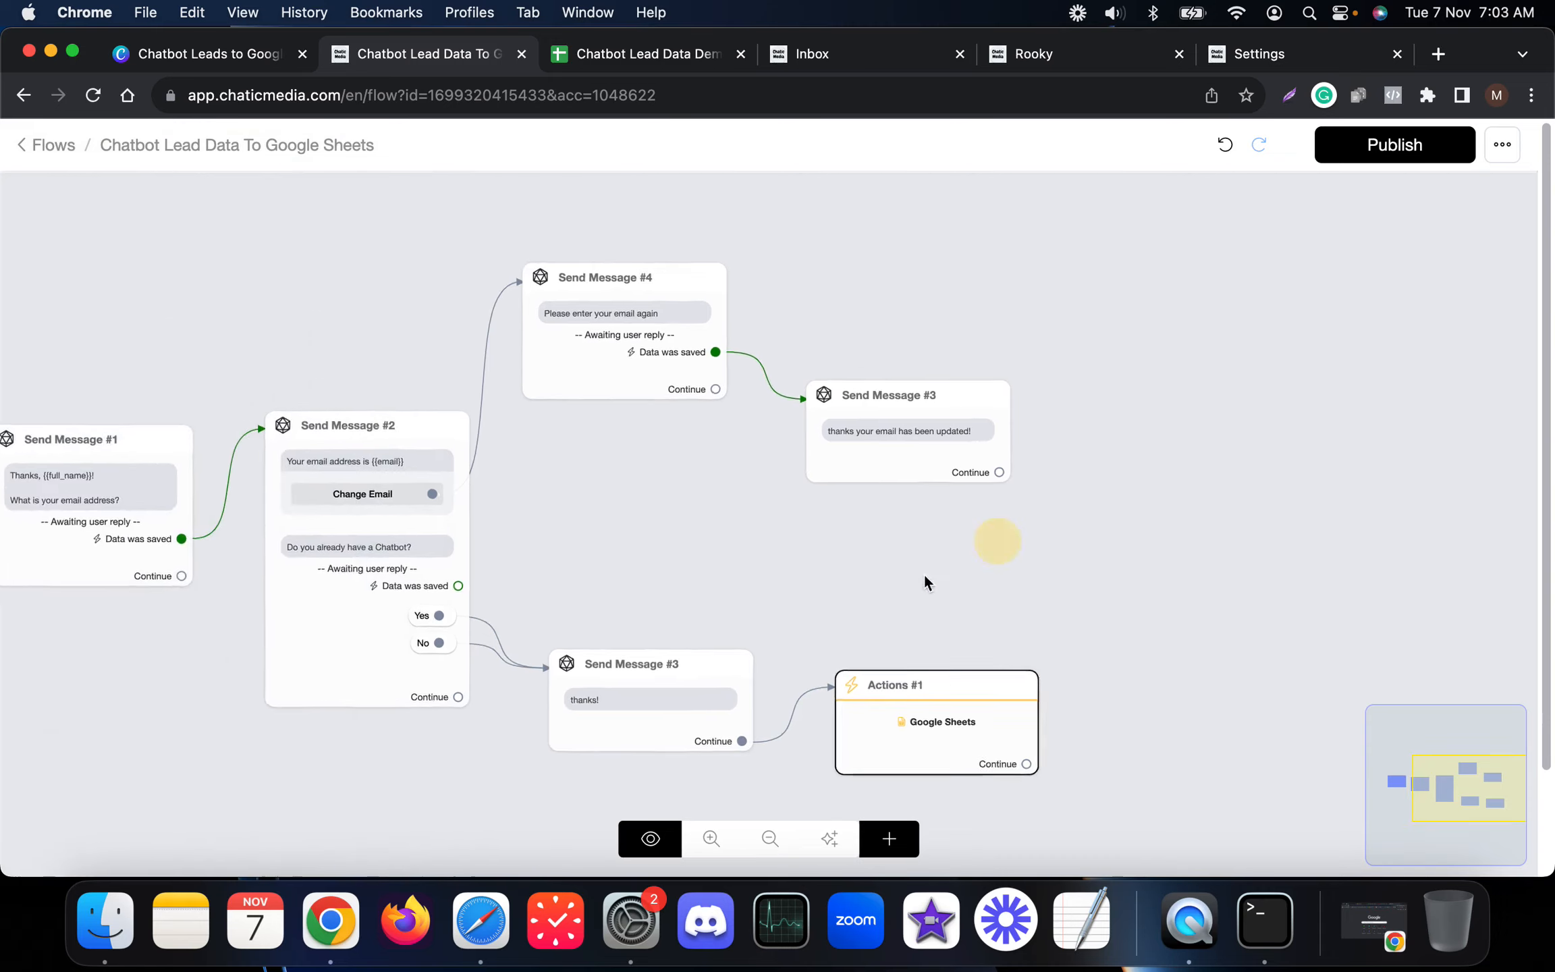
drag(924, 576, 850, 599)
drag(756, 532, 800, 429)
Step: Add an Actions #2 step connected after the updated-email thanks message
click(891, 839)
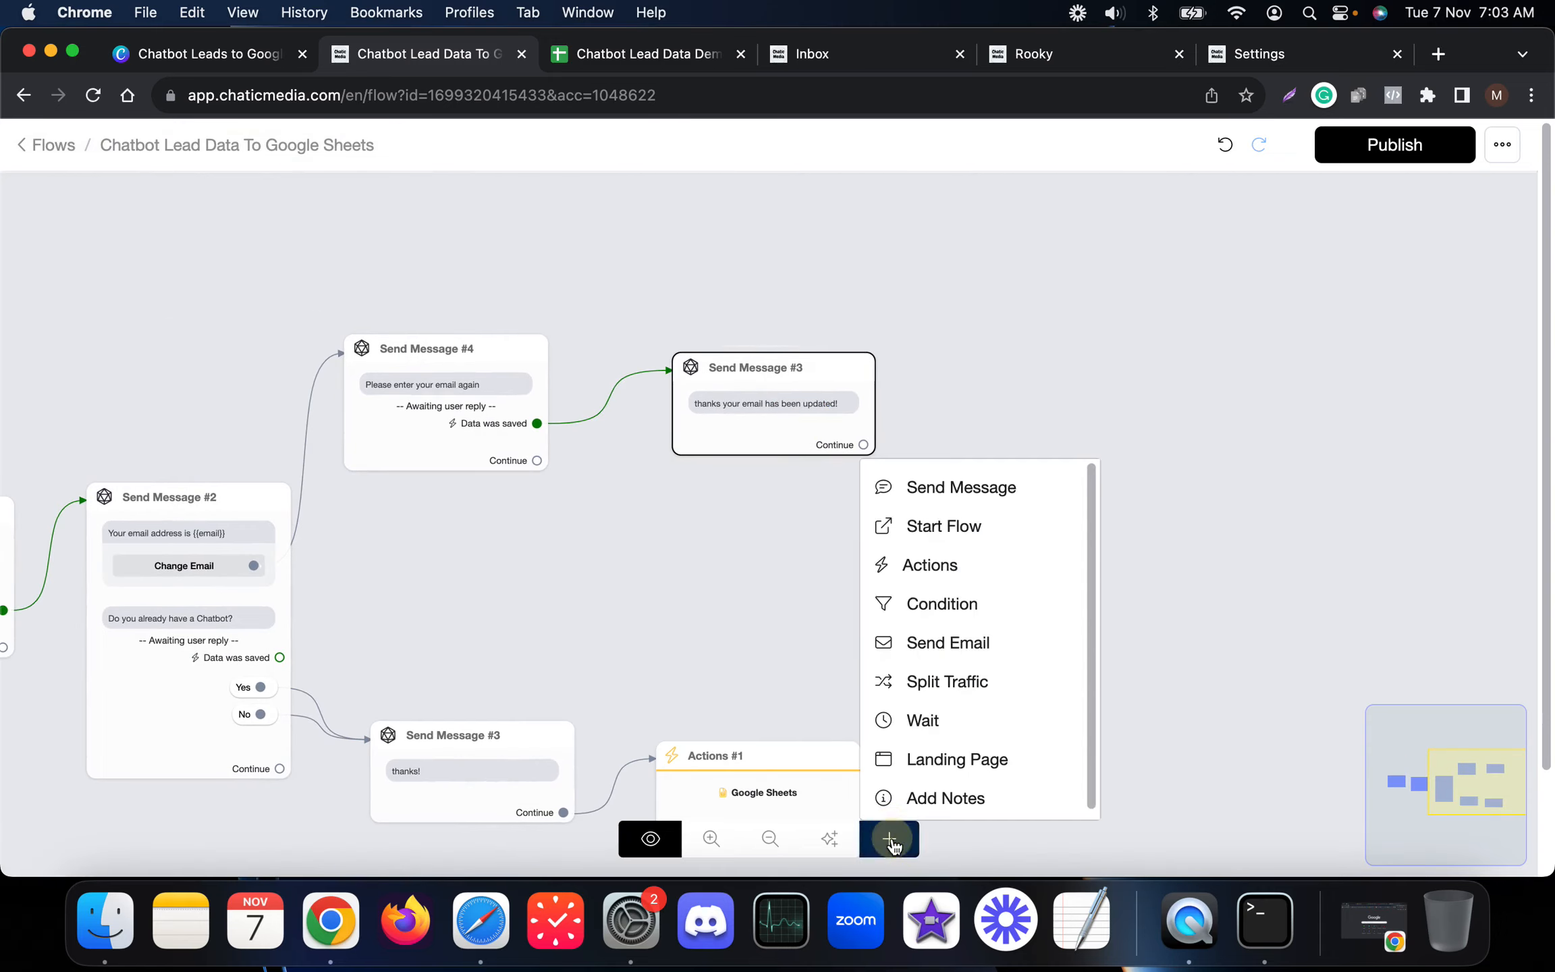
click(912, 566)
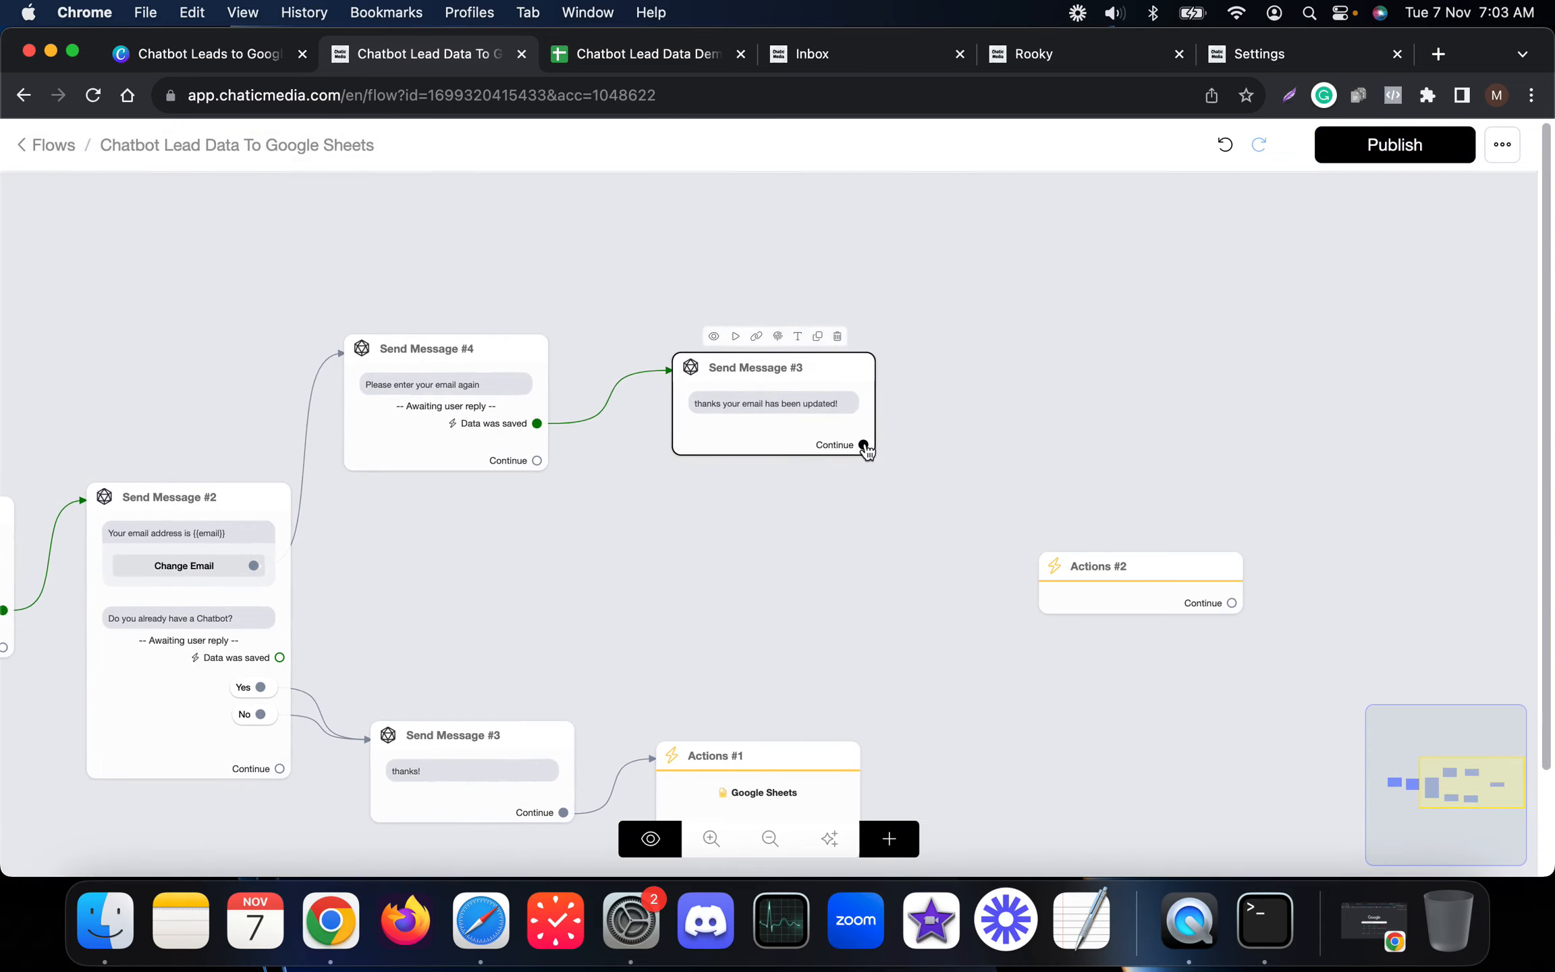
drag(864, 445, 1004, 413)
click(1003, 415)
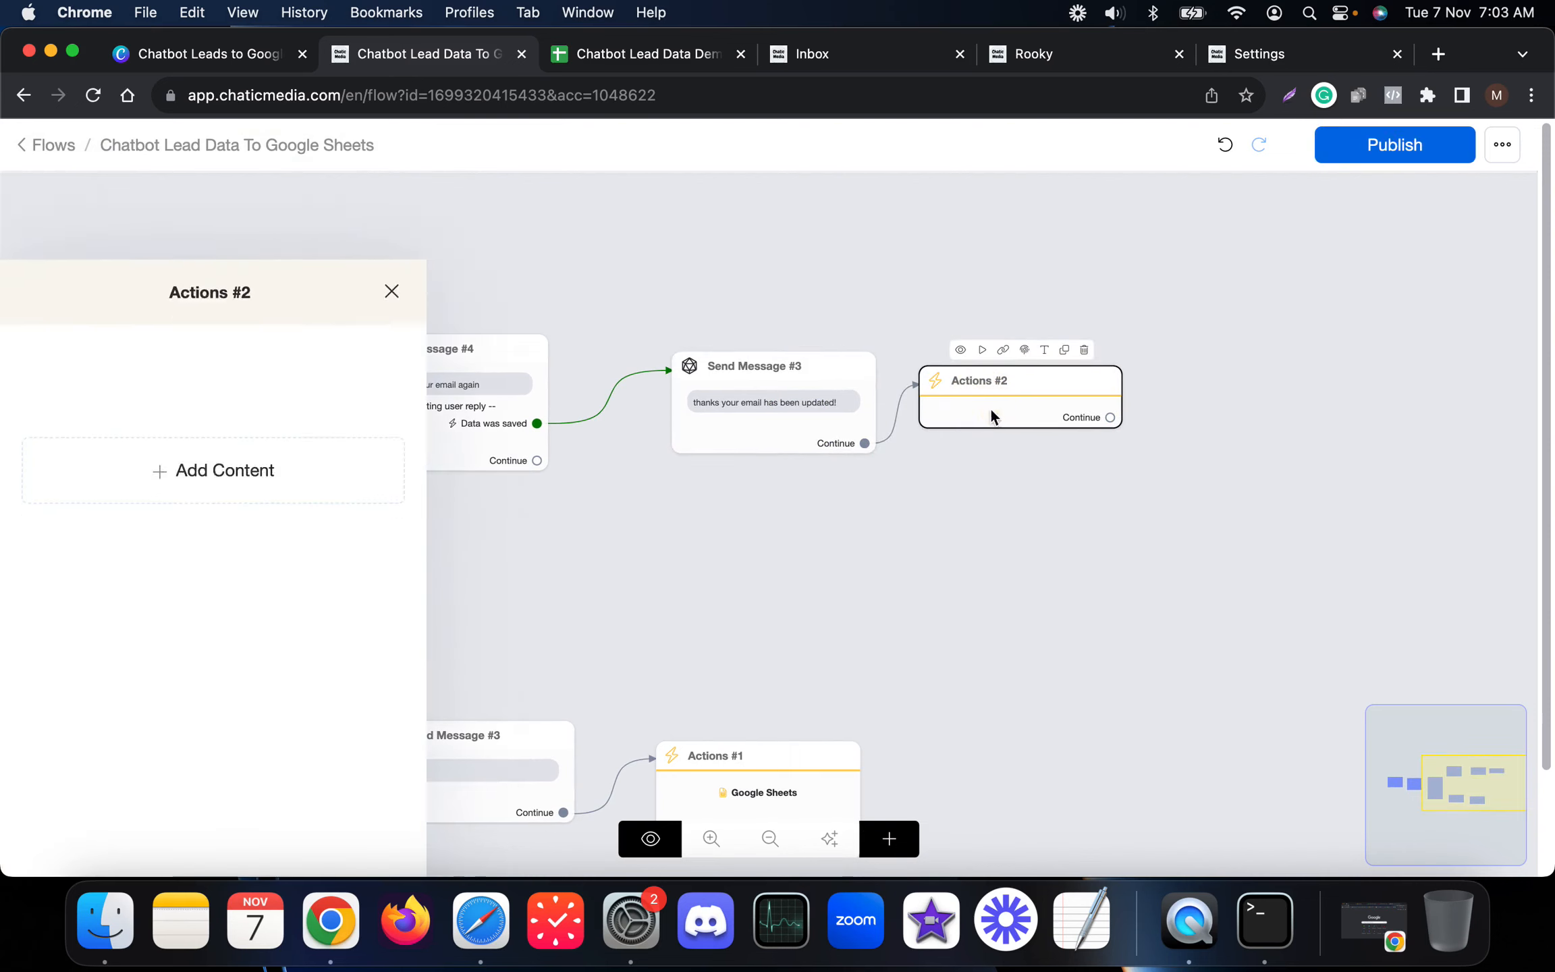
Step: Give Actions #2 a Google Sheets action set to Update Row
click(225, 378)
click(115, 435)
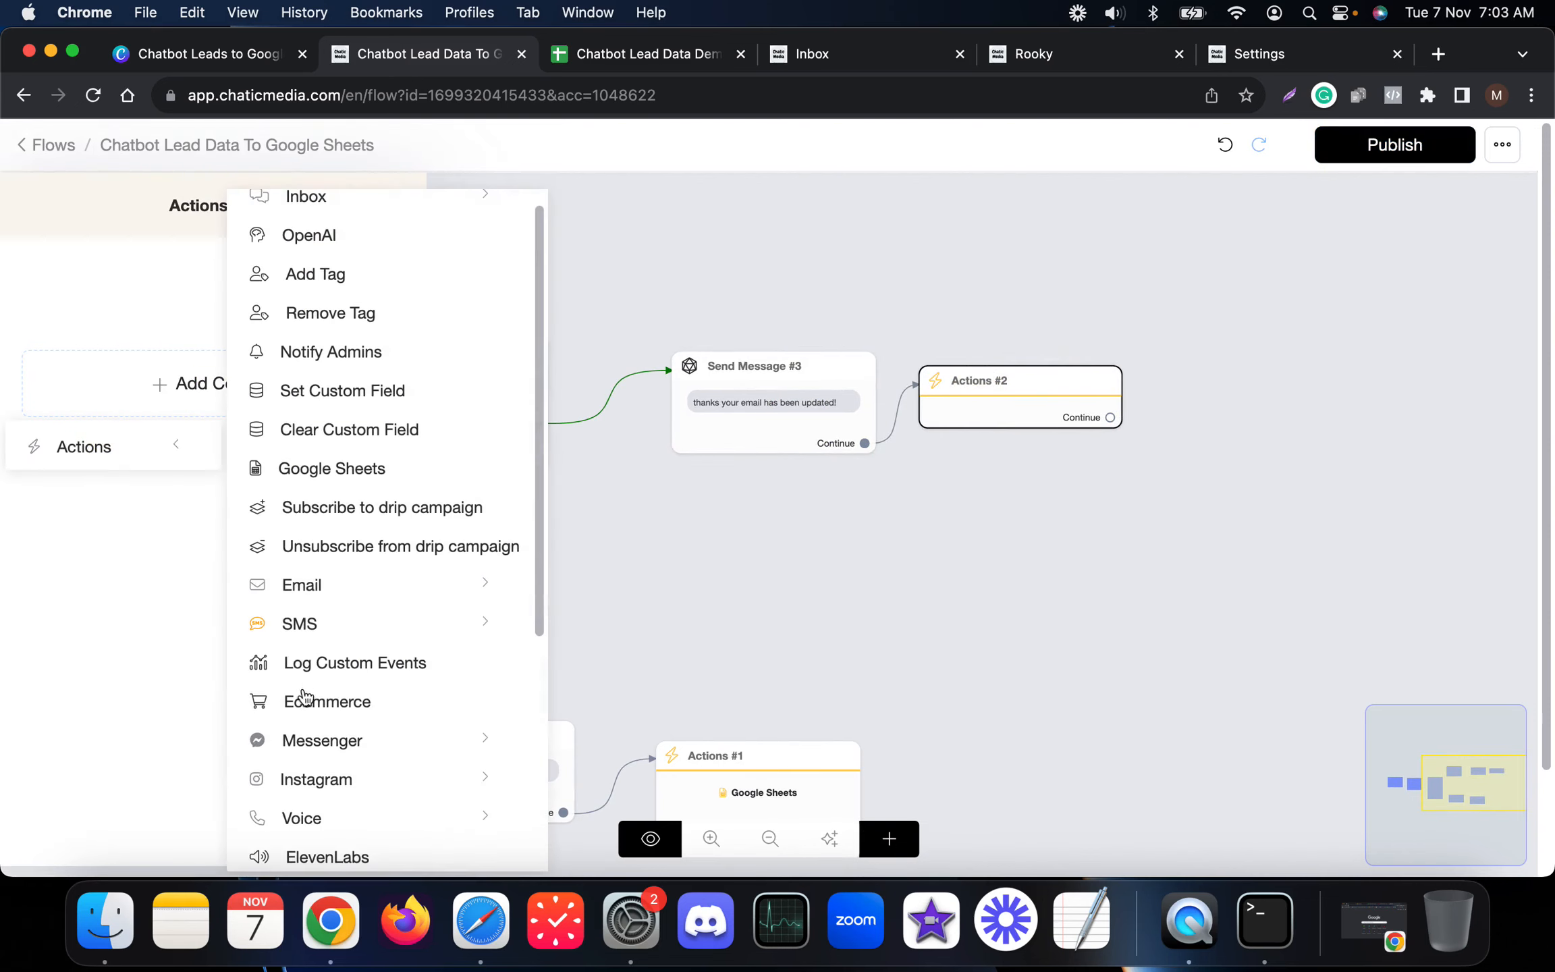
click(330, 473)
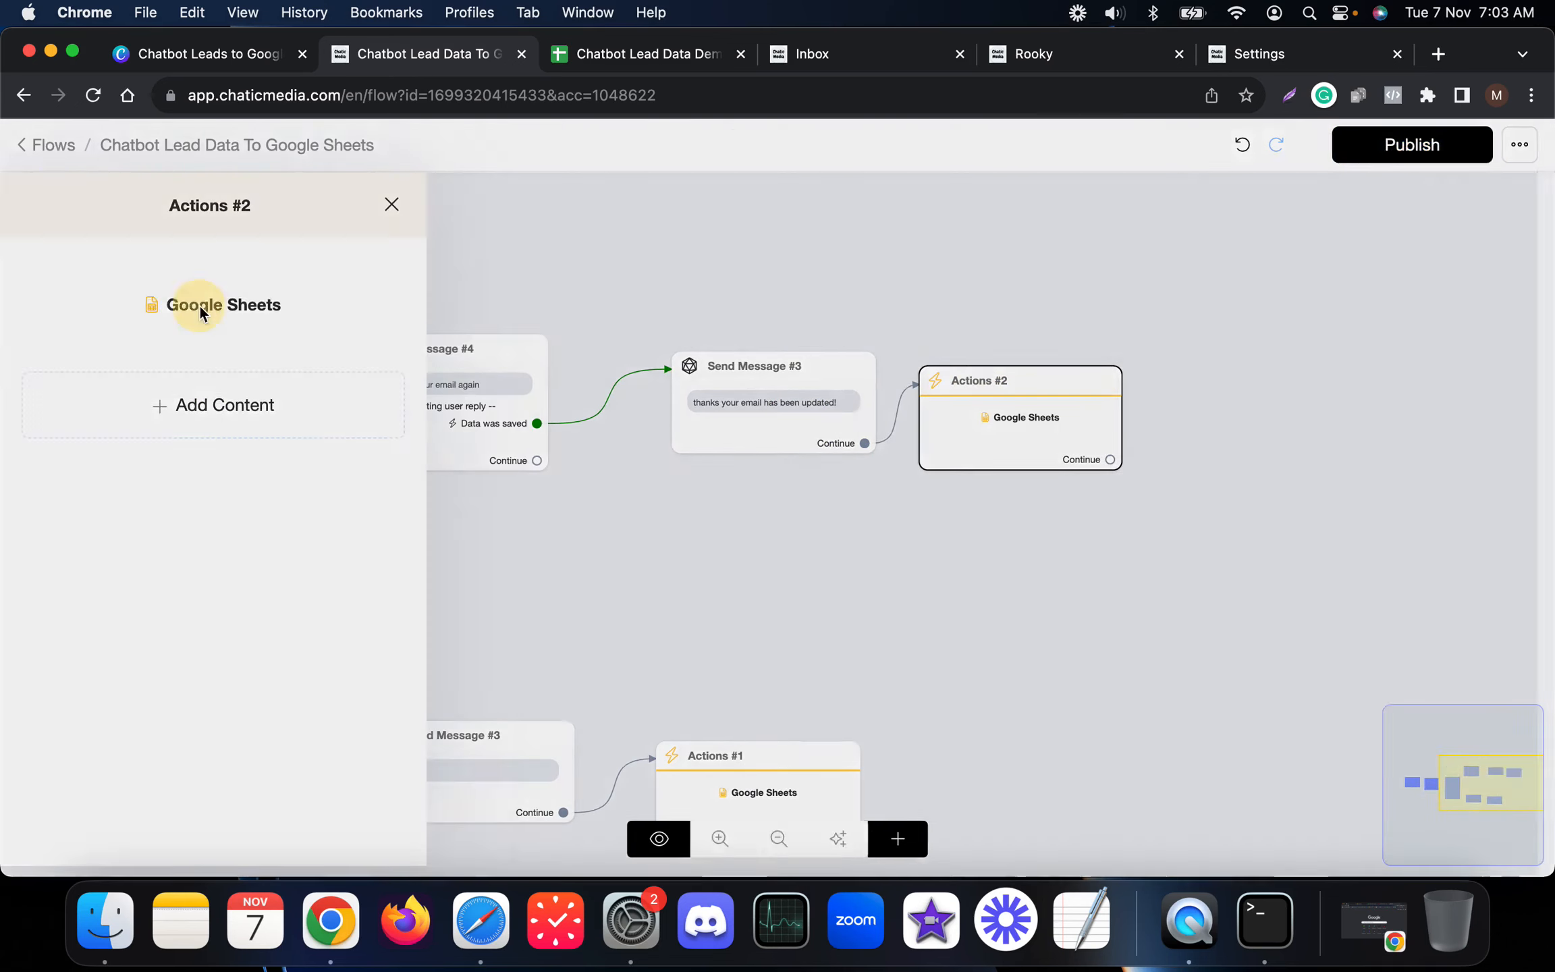
click(199, 310)
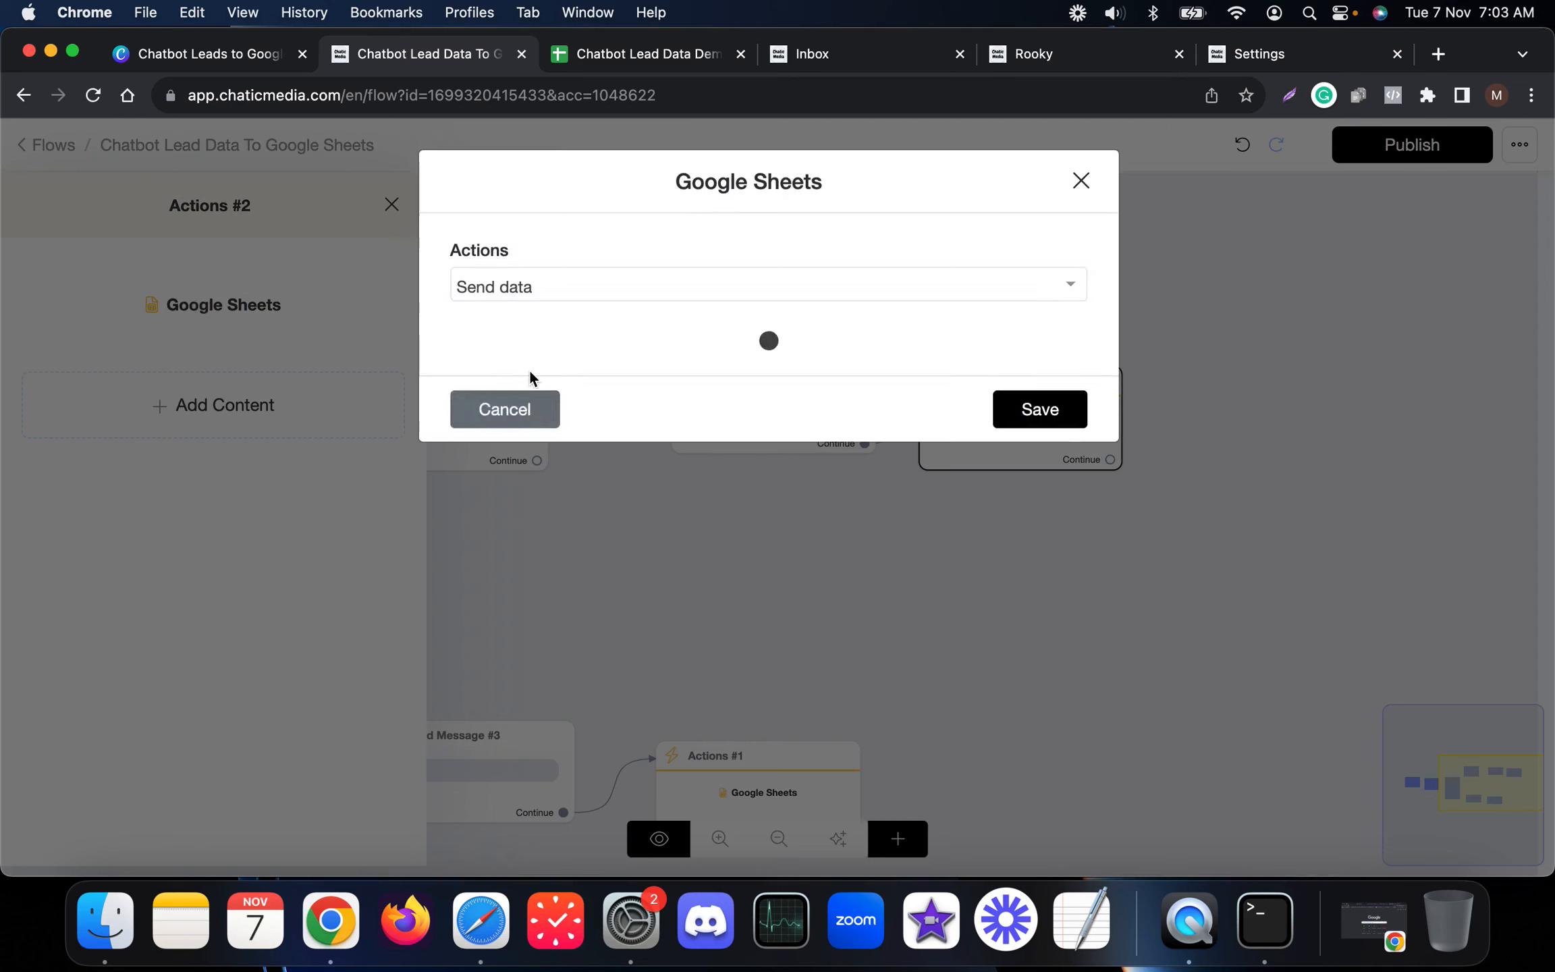
click(539, 296)
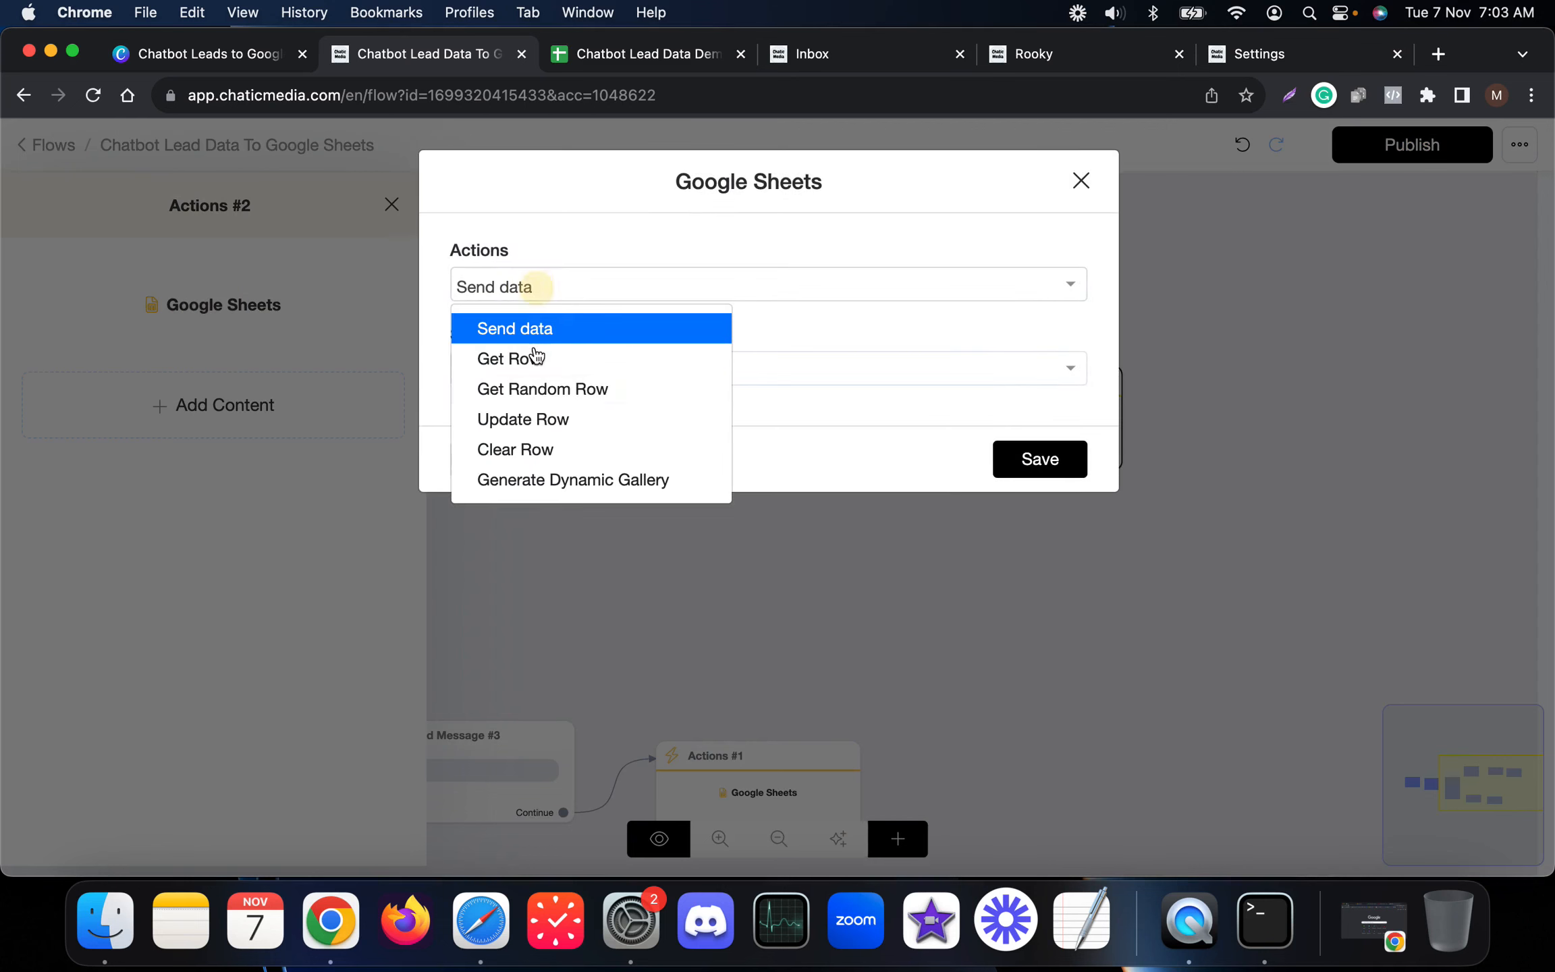
click(536, 424)
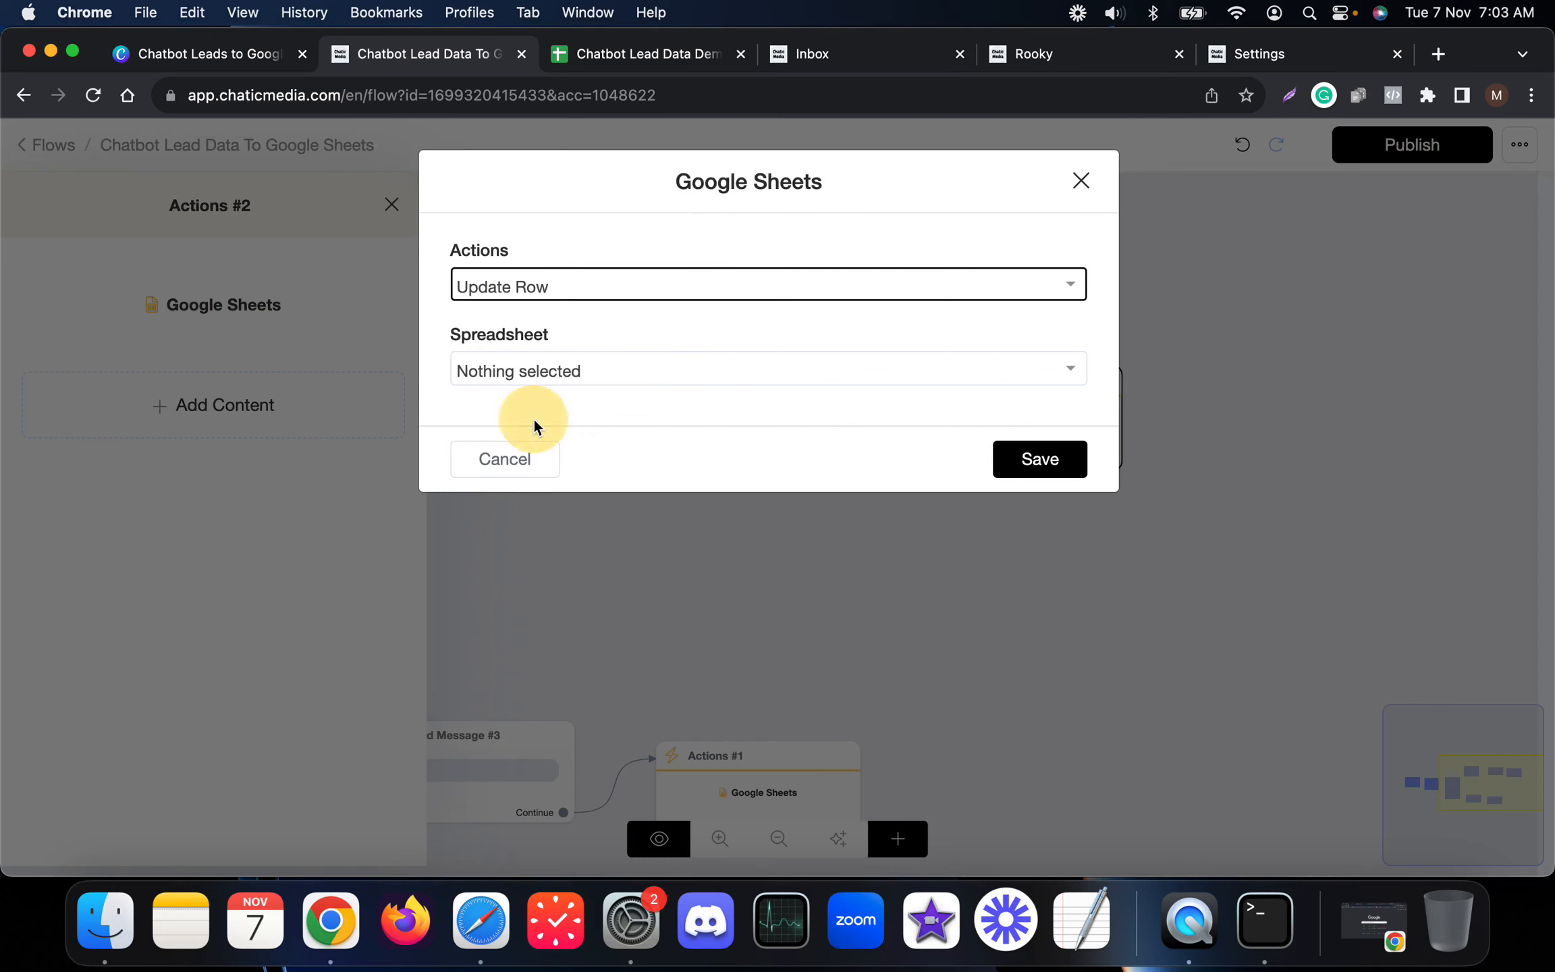
Step: Point the Update Row action at the Leads worksheet, checking Chatbot Lead Data Demo's columns
click(641, 48)
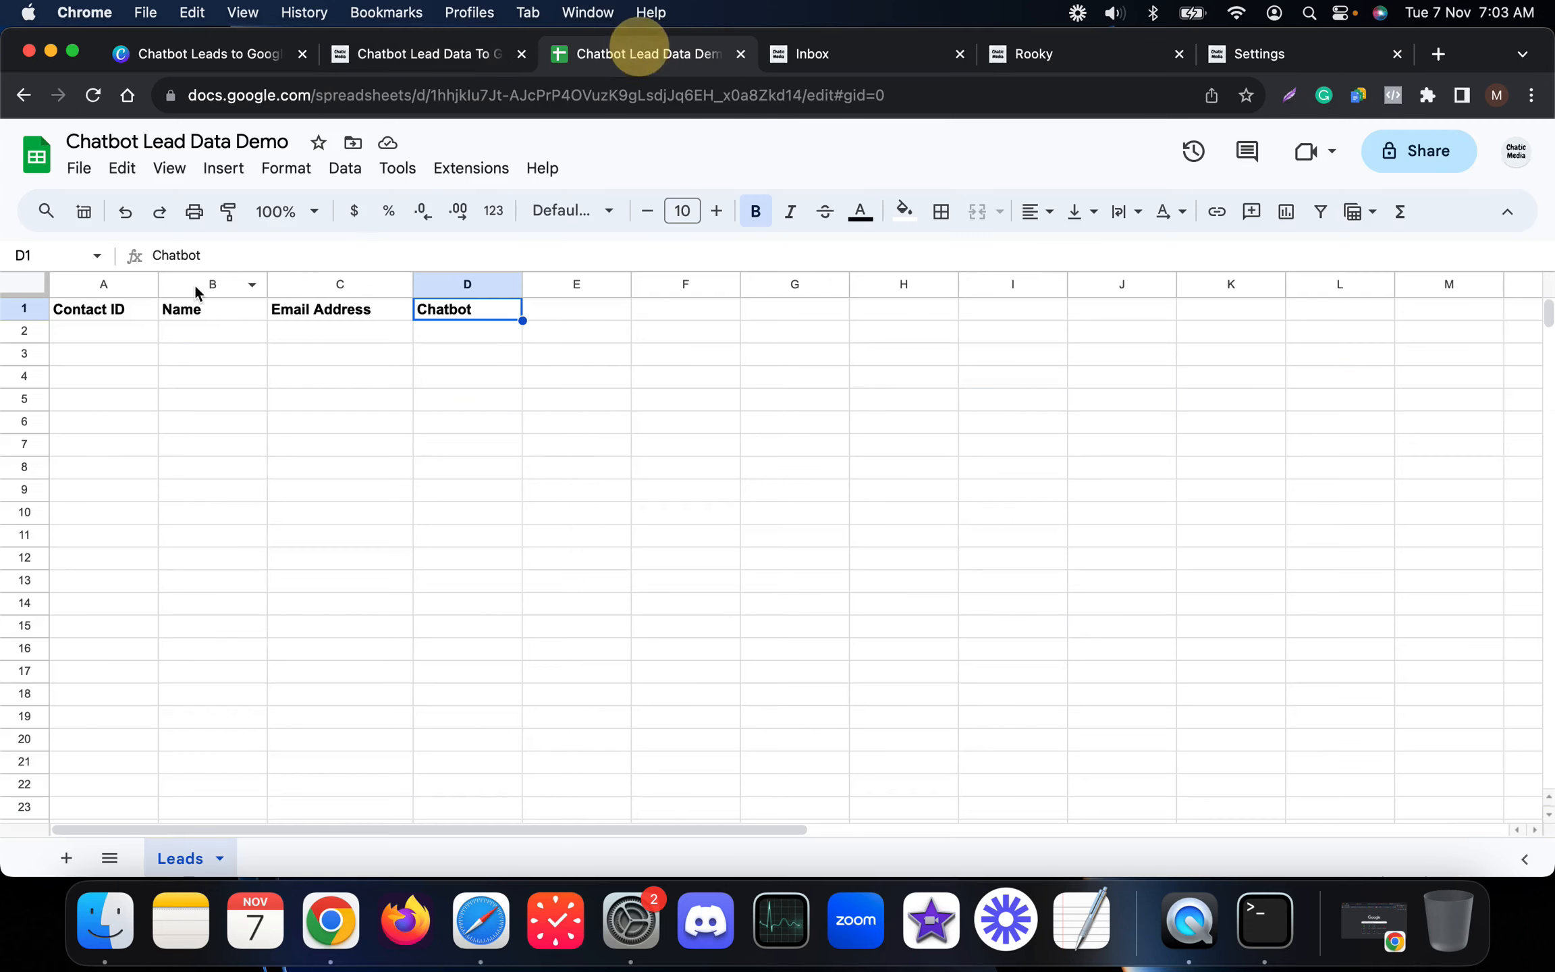
click(108, 330)
click(419, 61)
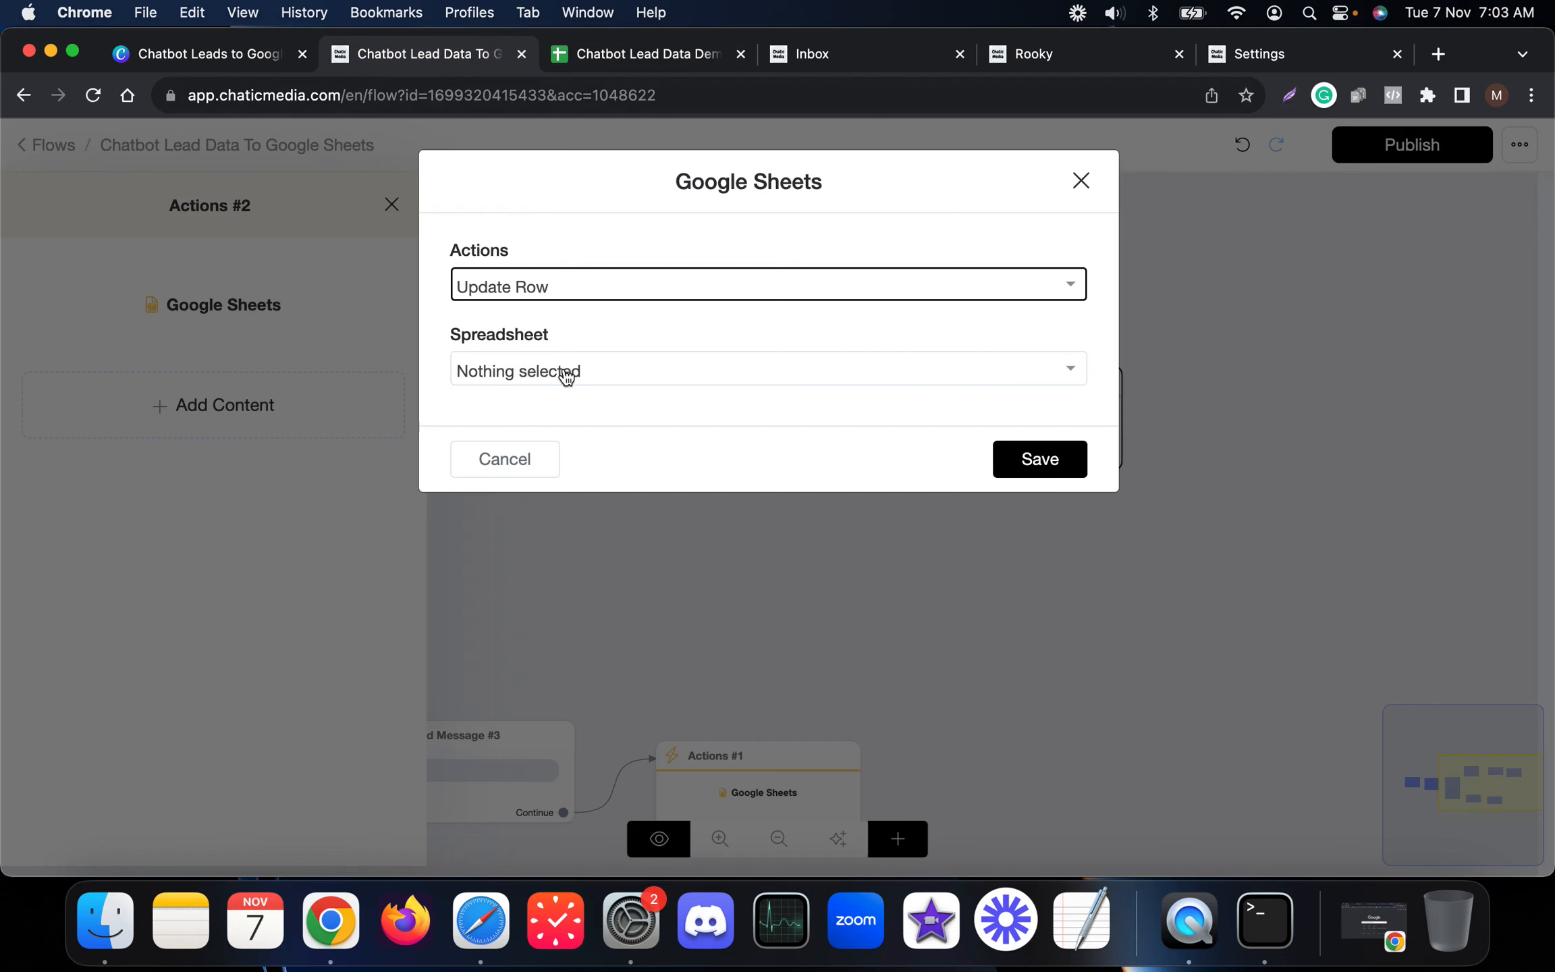
click(654, 51)
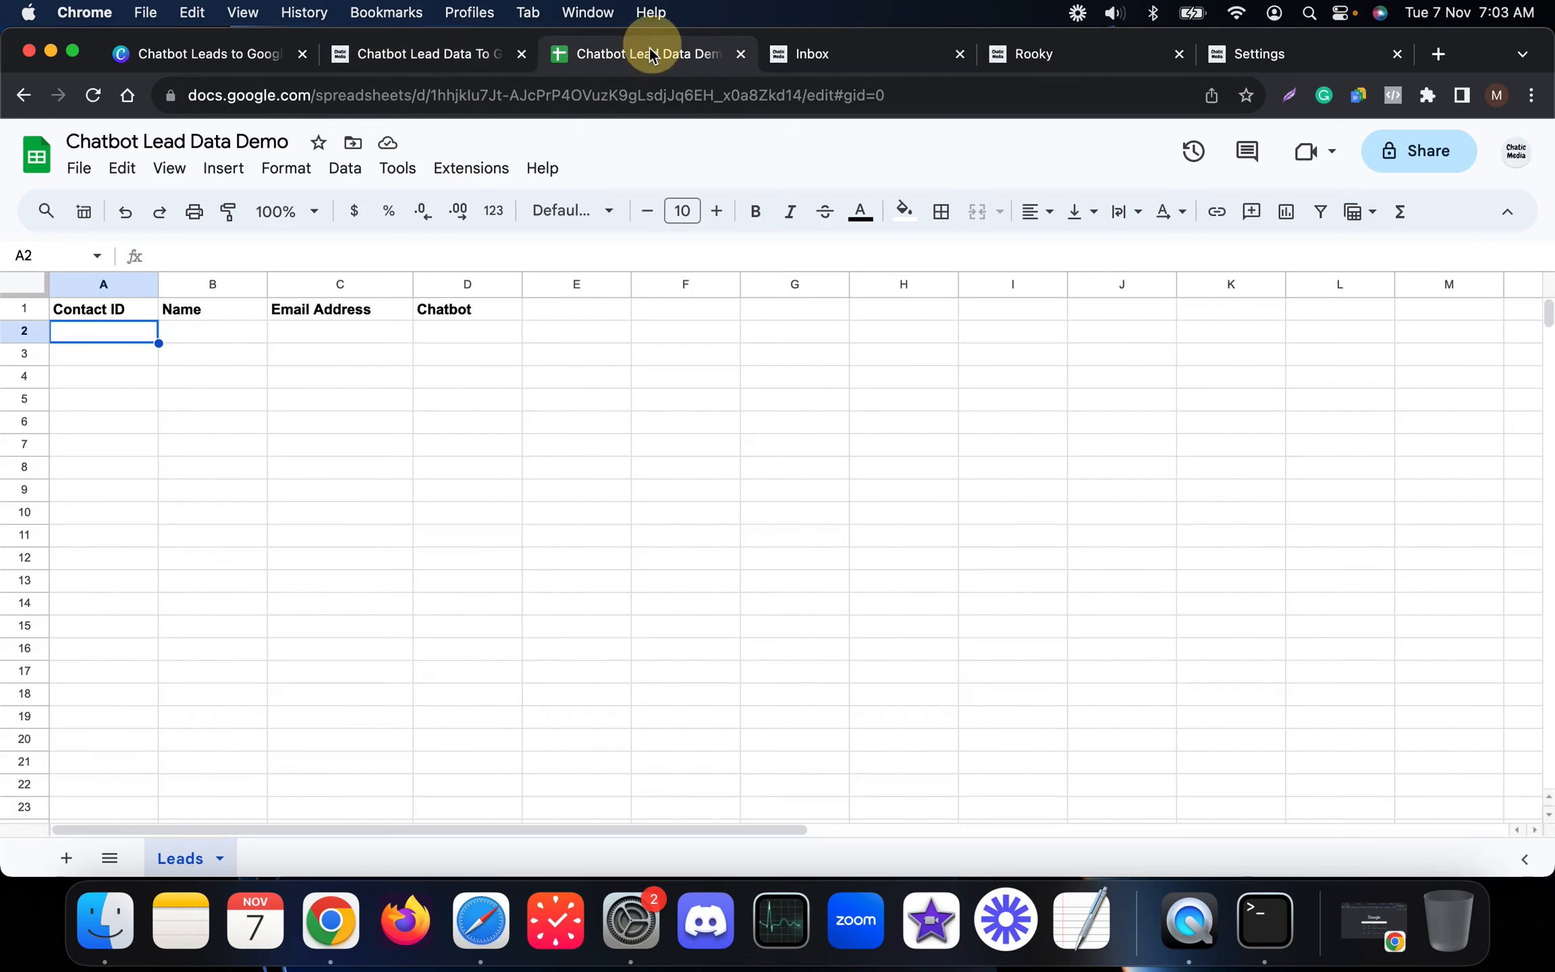
click(442, 57)
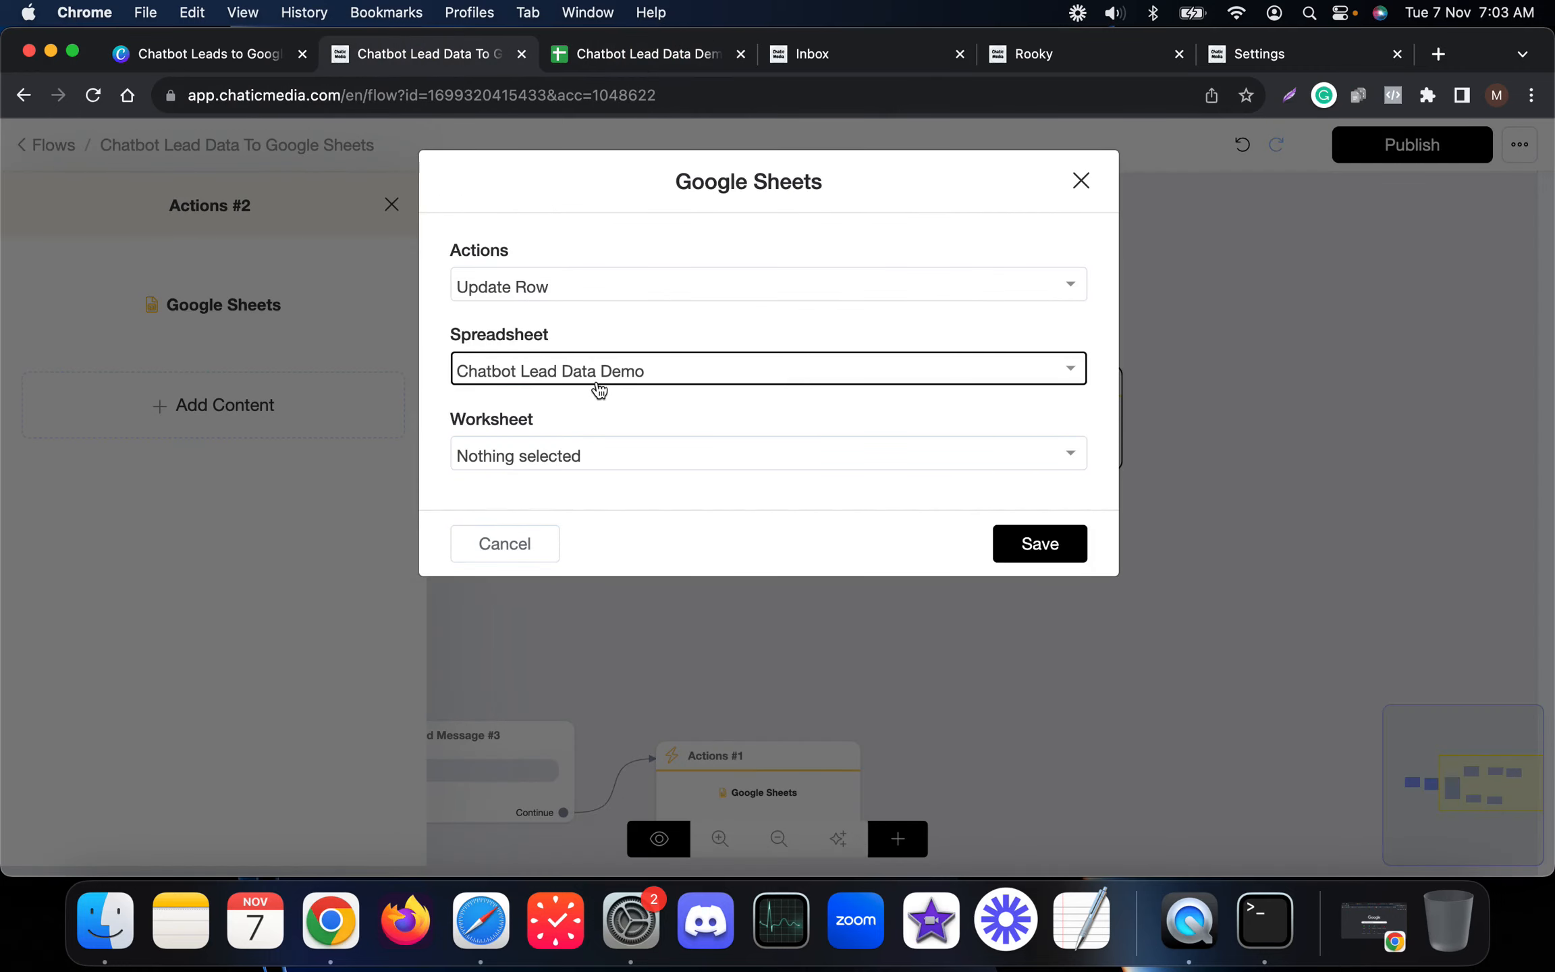
click(551, 463)
click(514, 544)
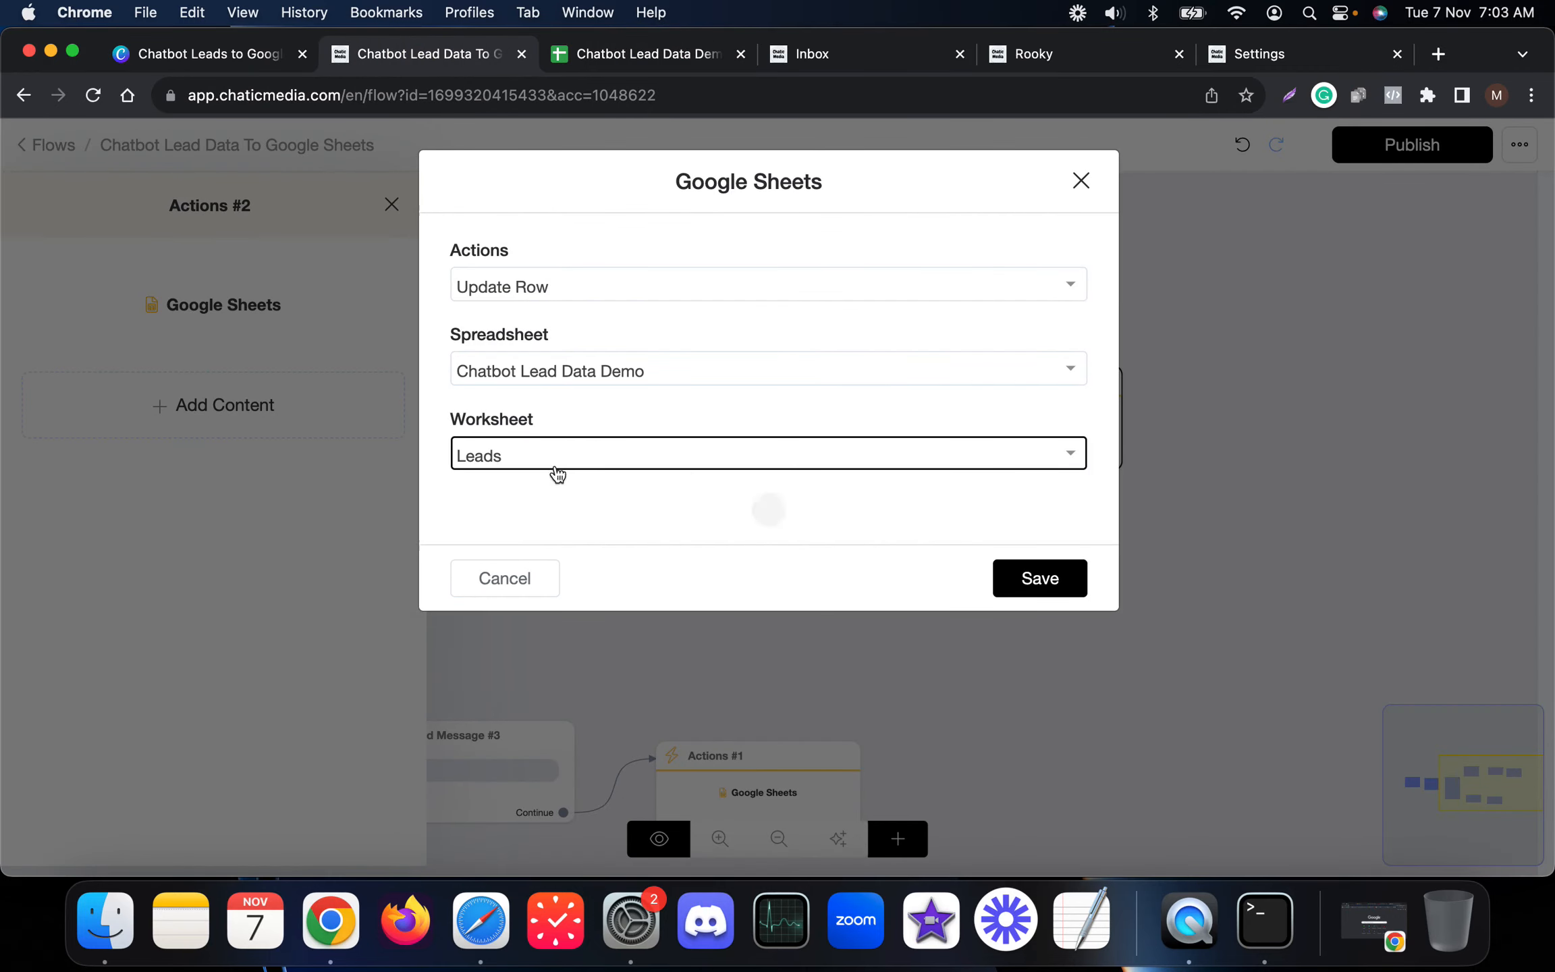
scroll(629, 487, down, 2)
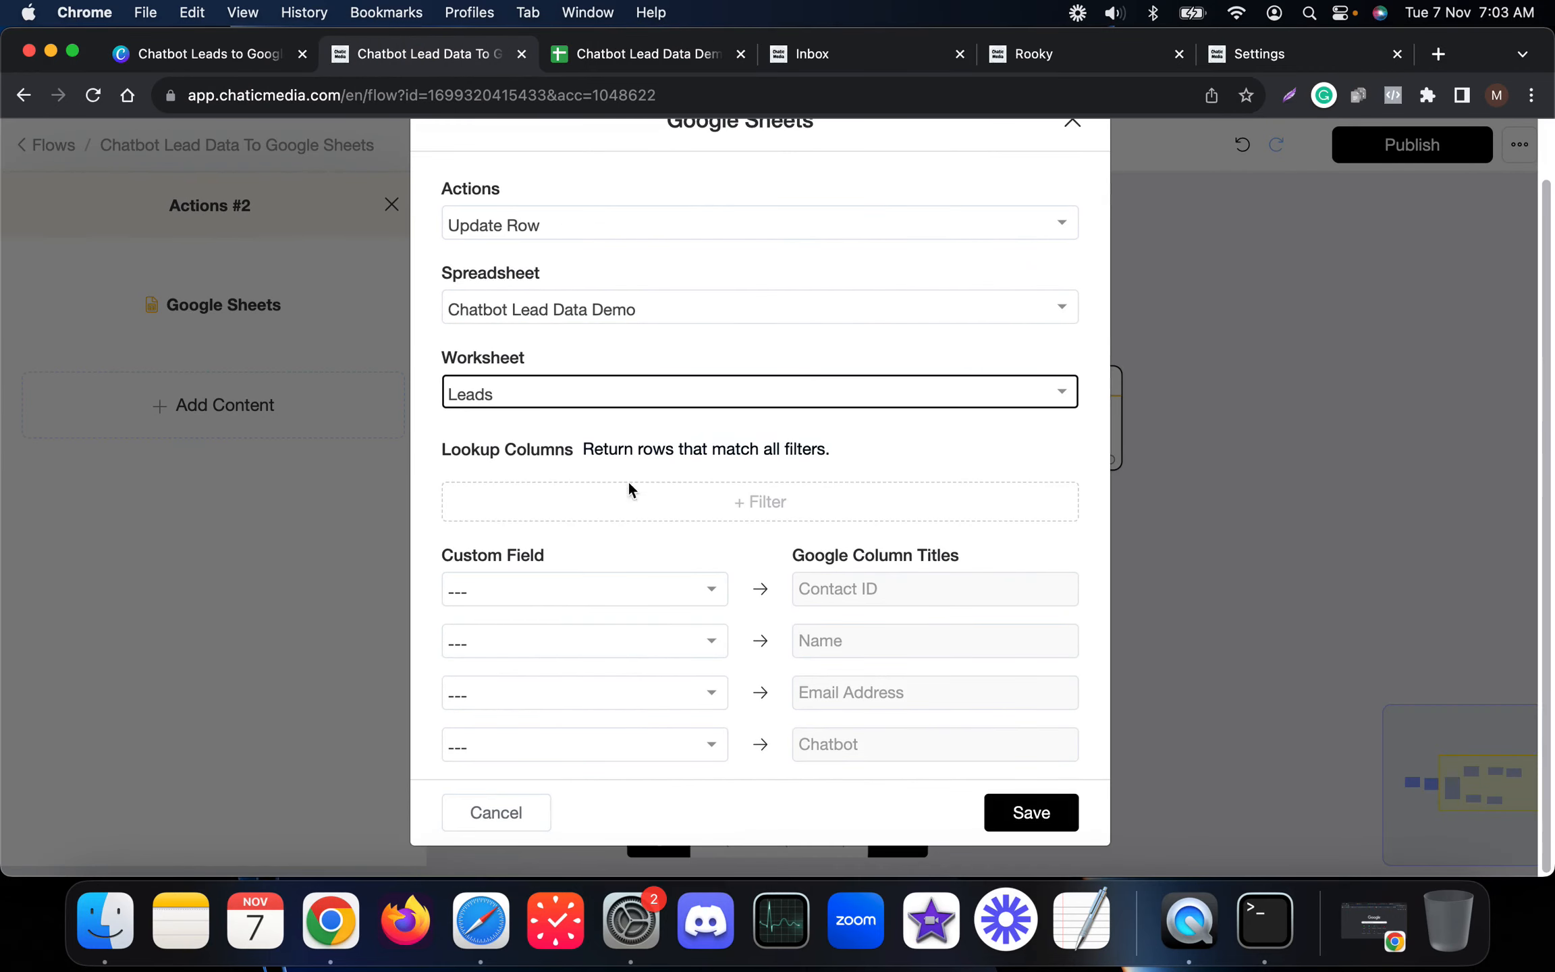
click(652, 54)
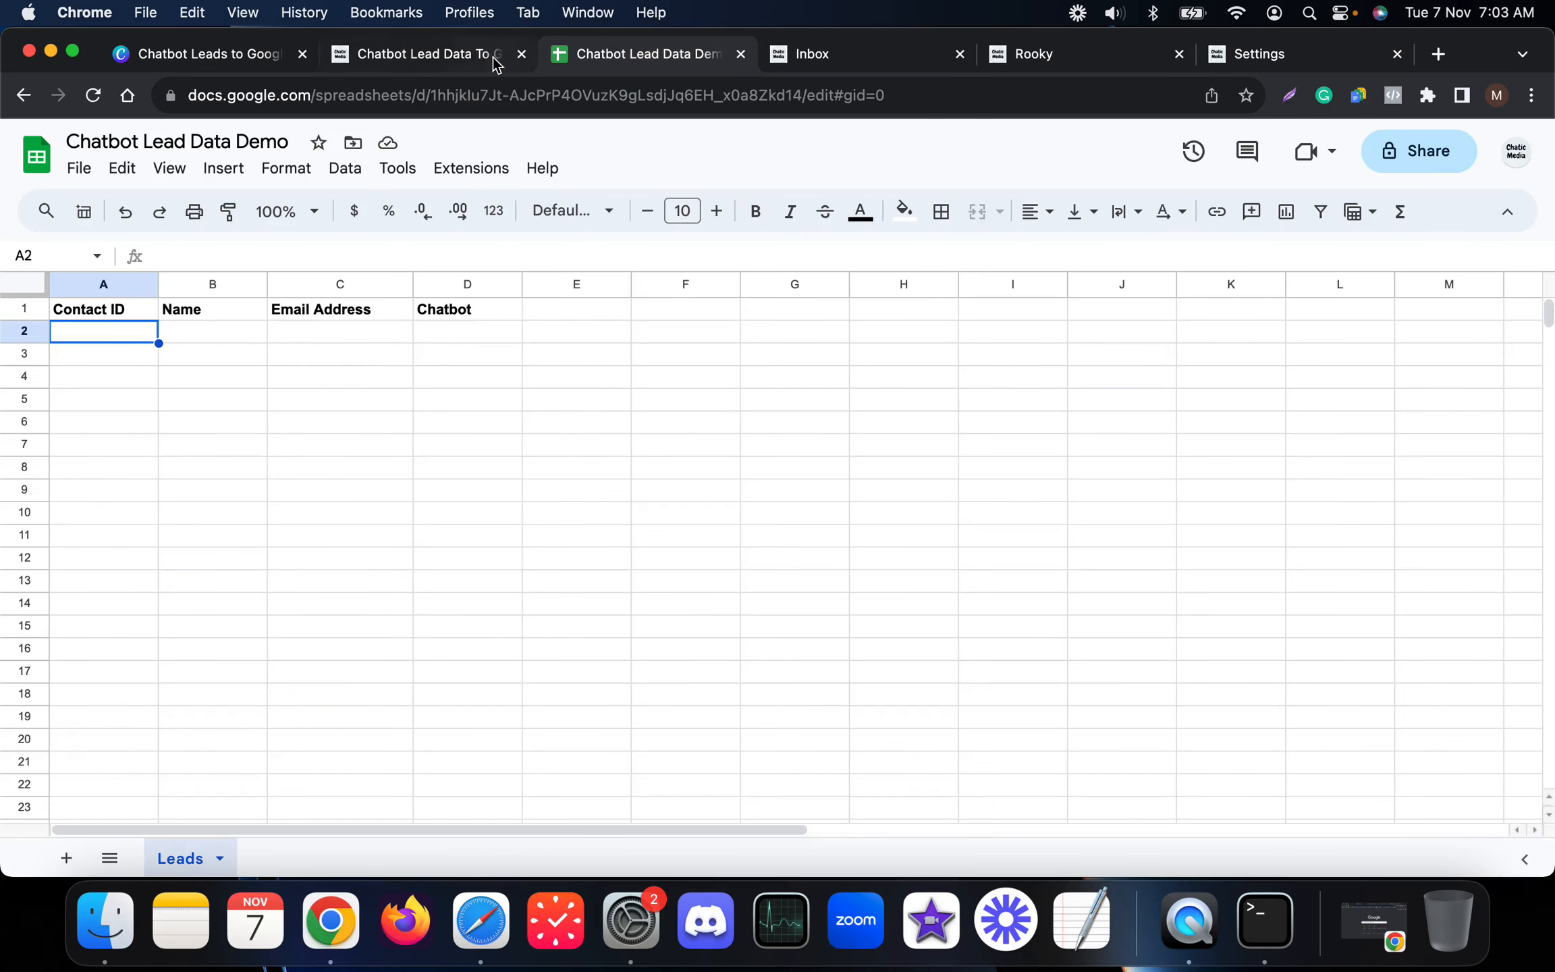
click(470, 58)
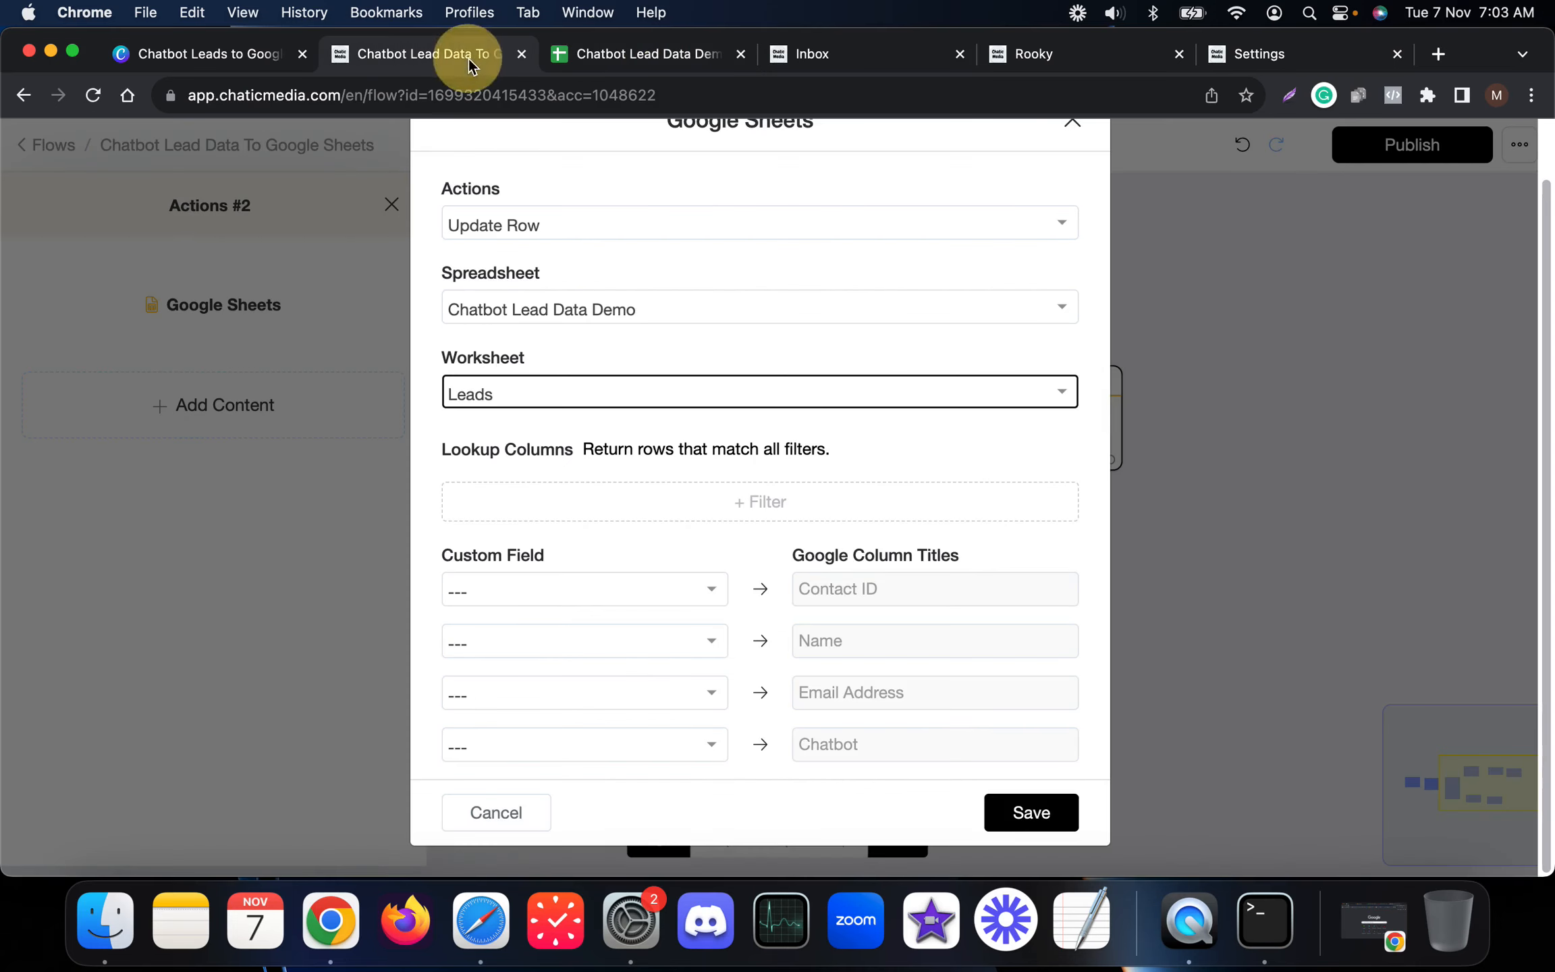
Step: Filter rows by Contact ID Is {{user_id}}, map Email to Email Address, and save
click(629, 520)
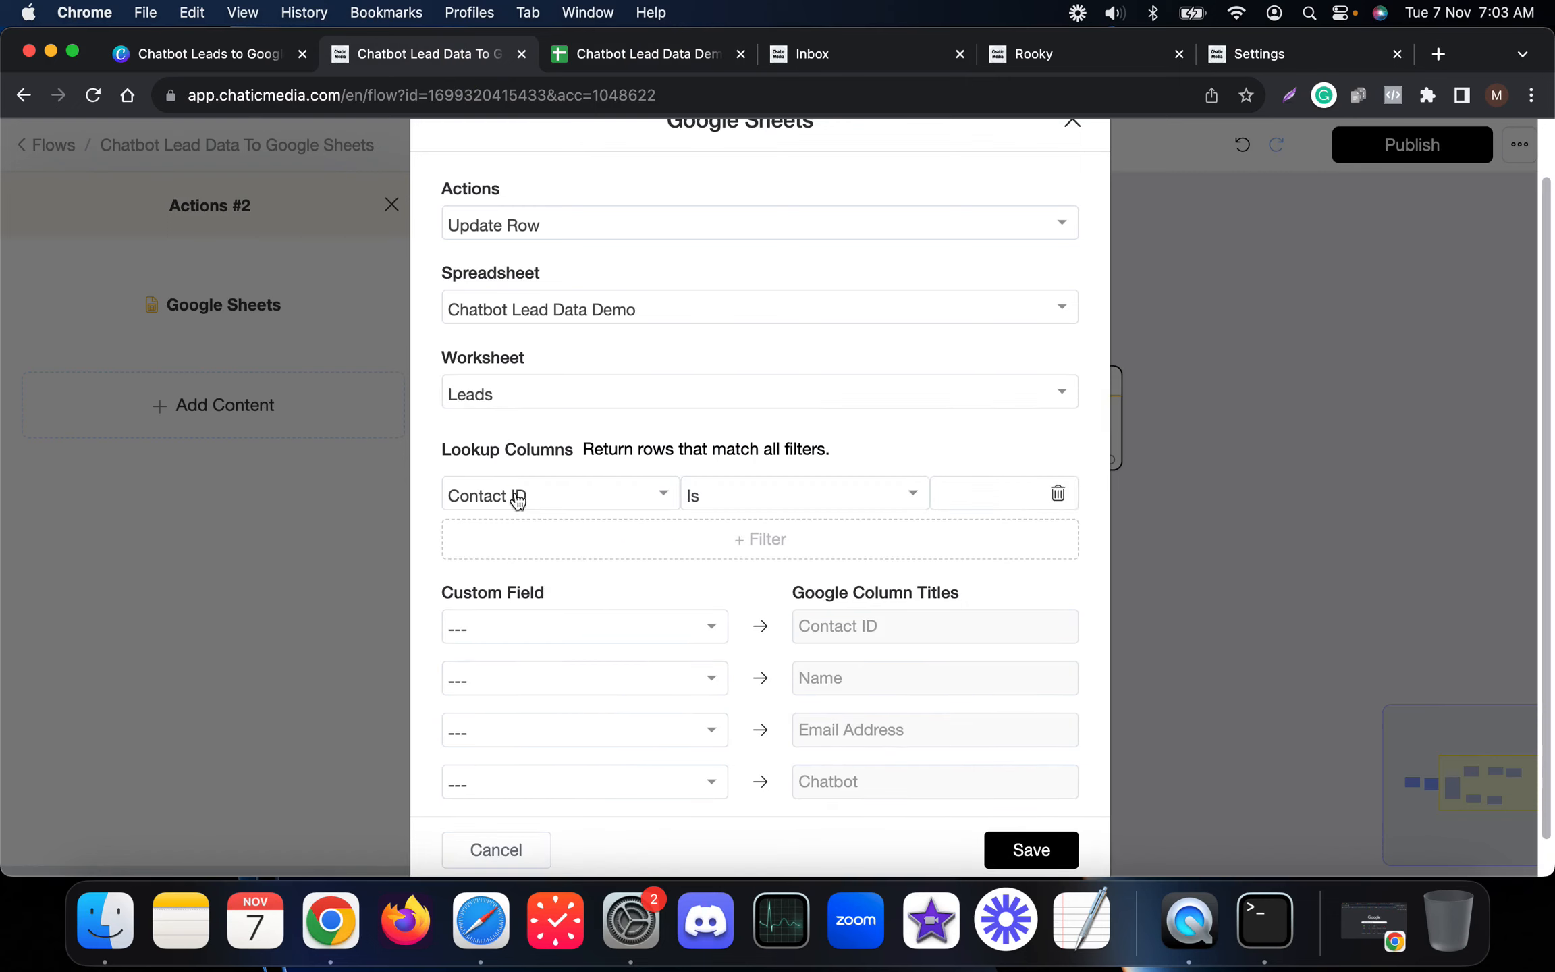
click(947, 491)
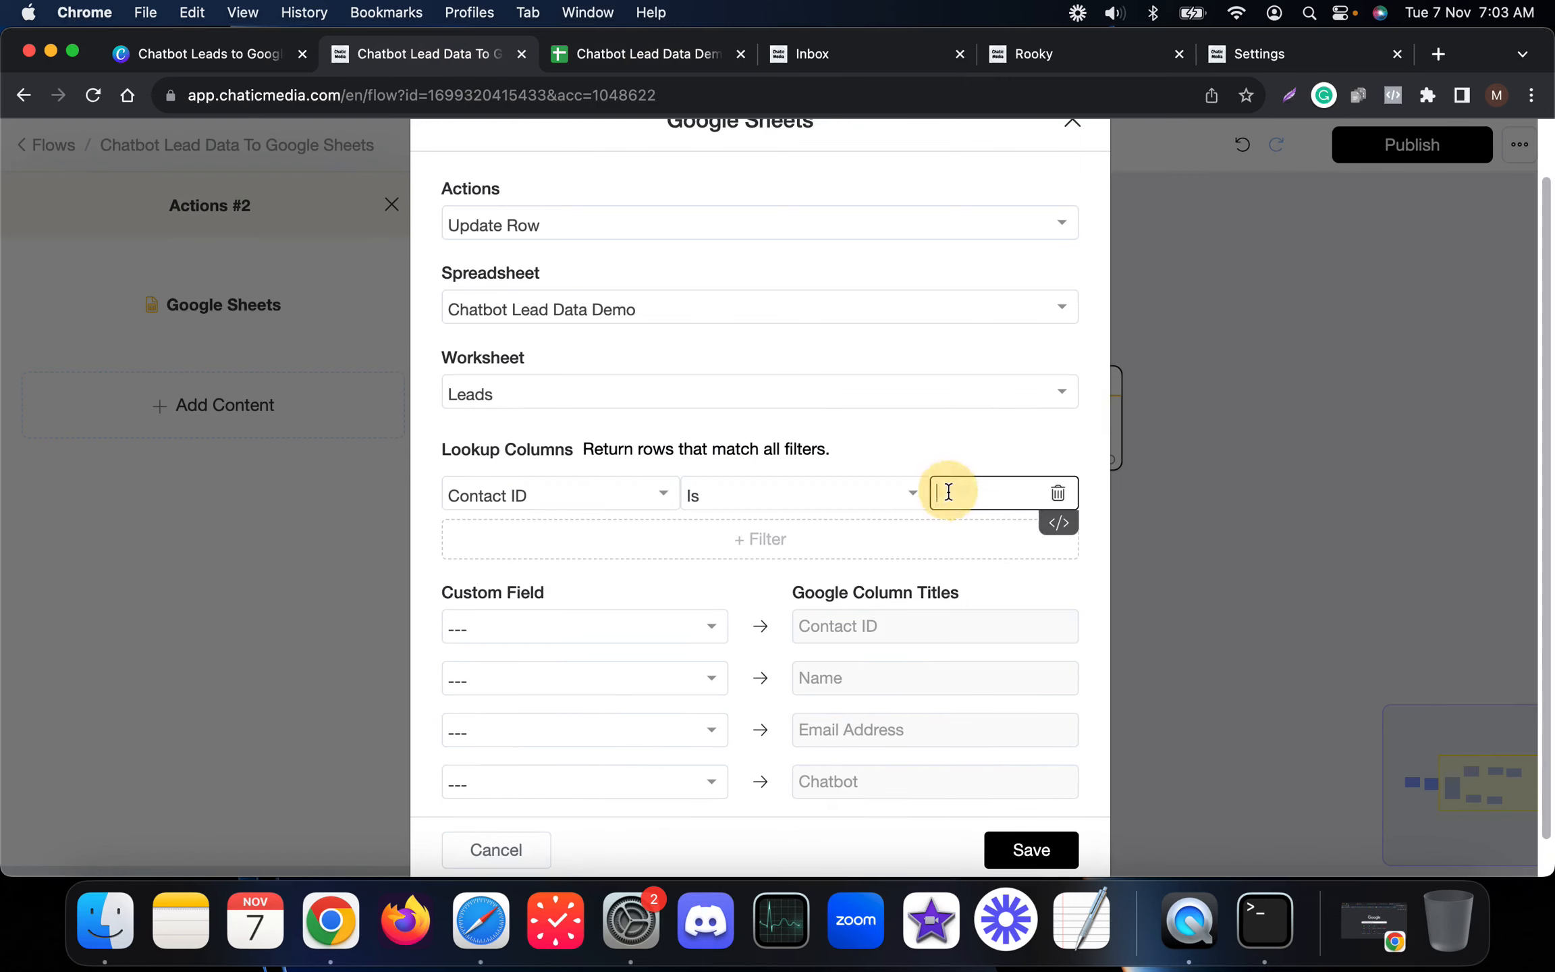
text({user)
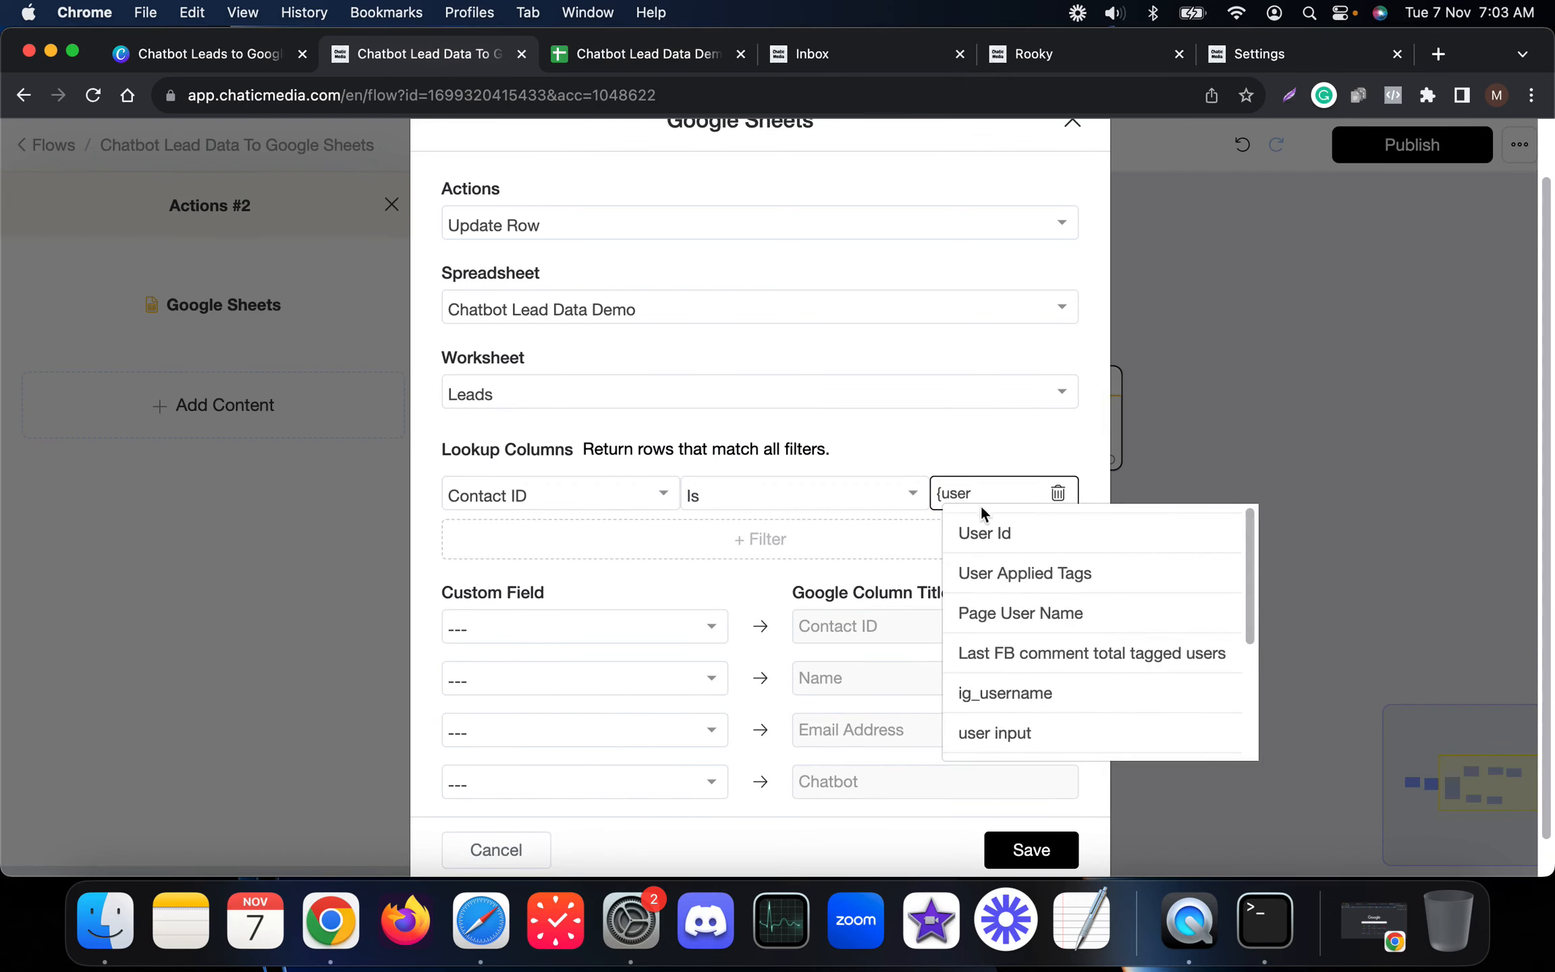
click(992, 532)
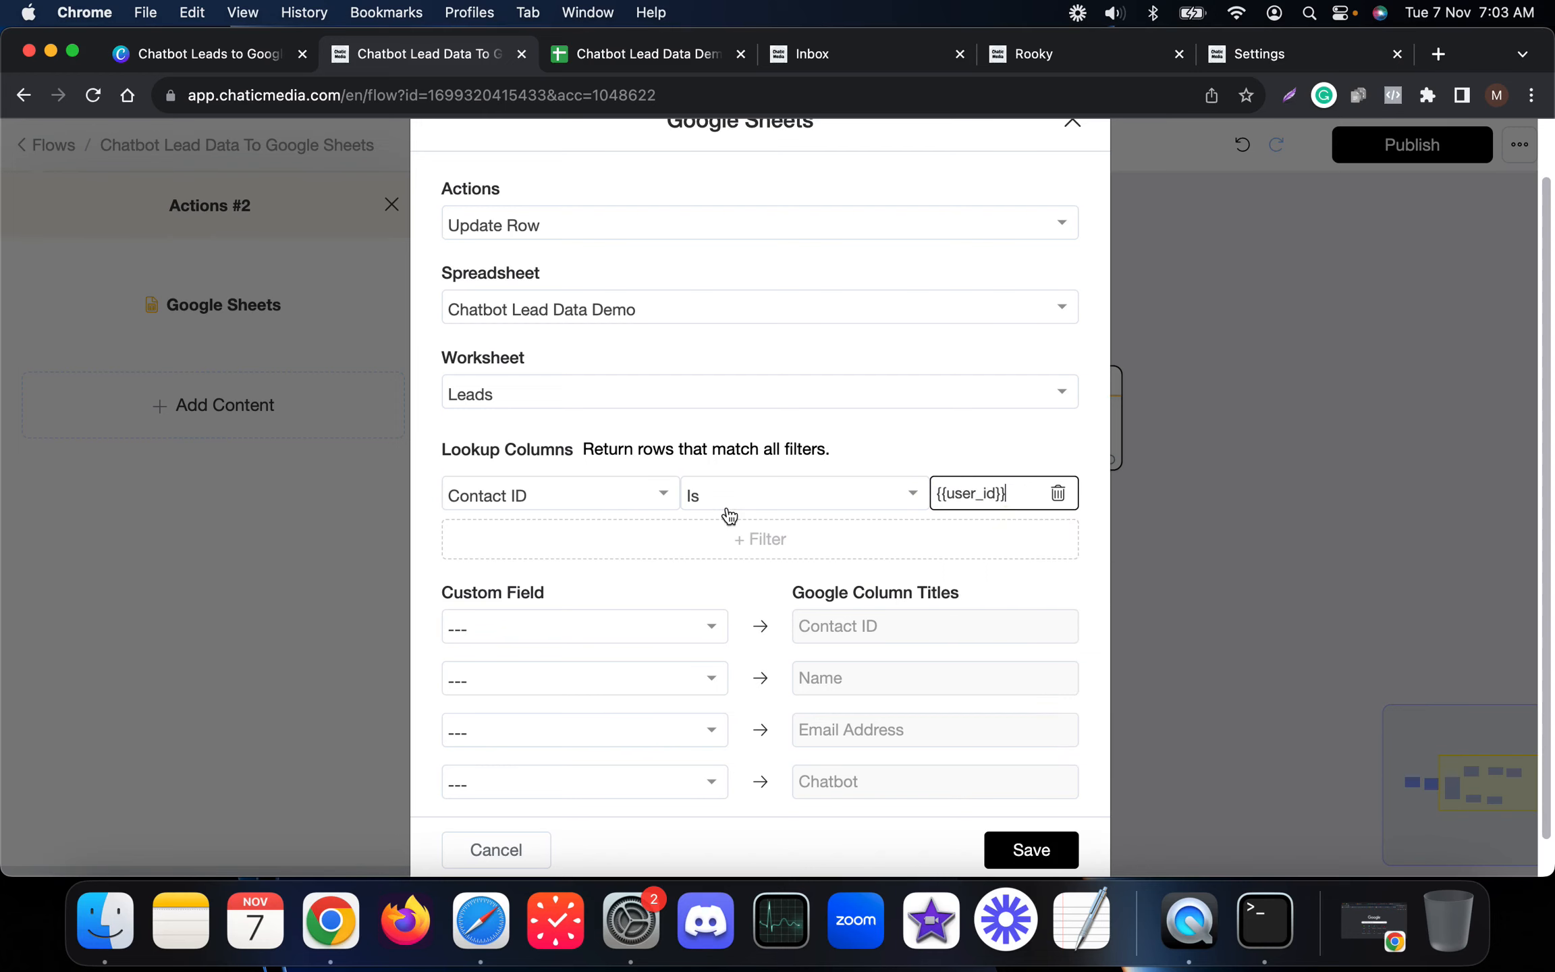
scroll(695, 580, down, 1)
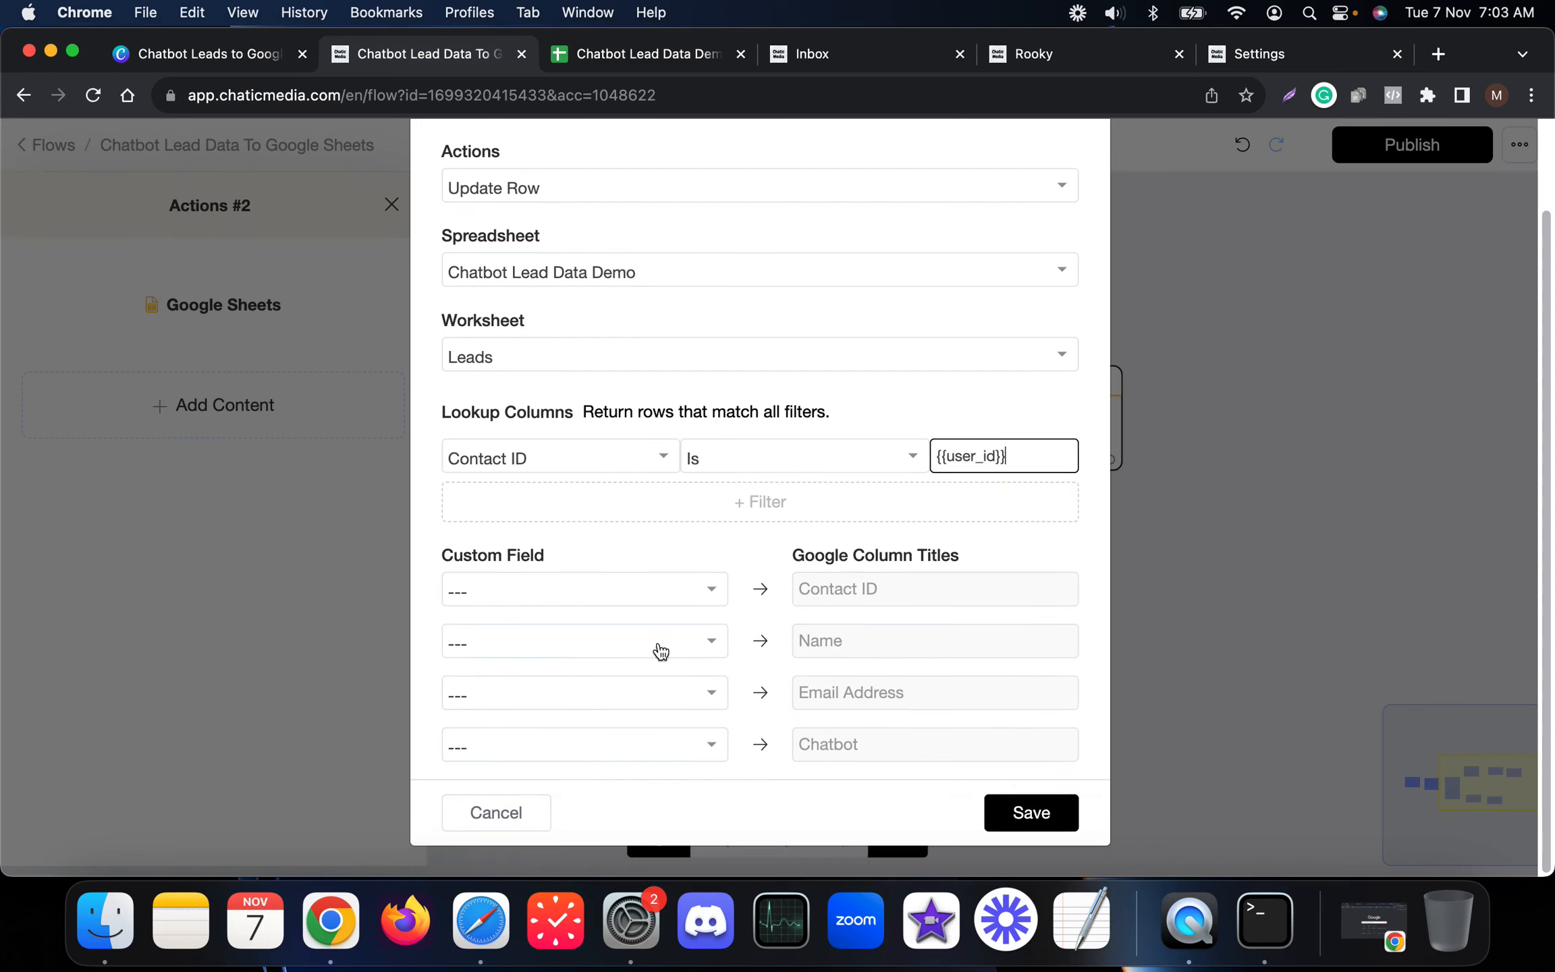
click(528, 700)
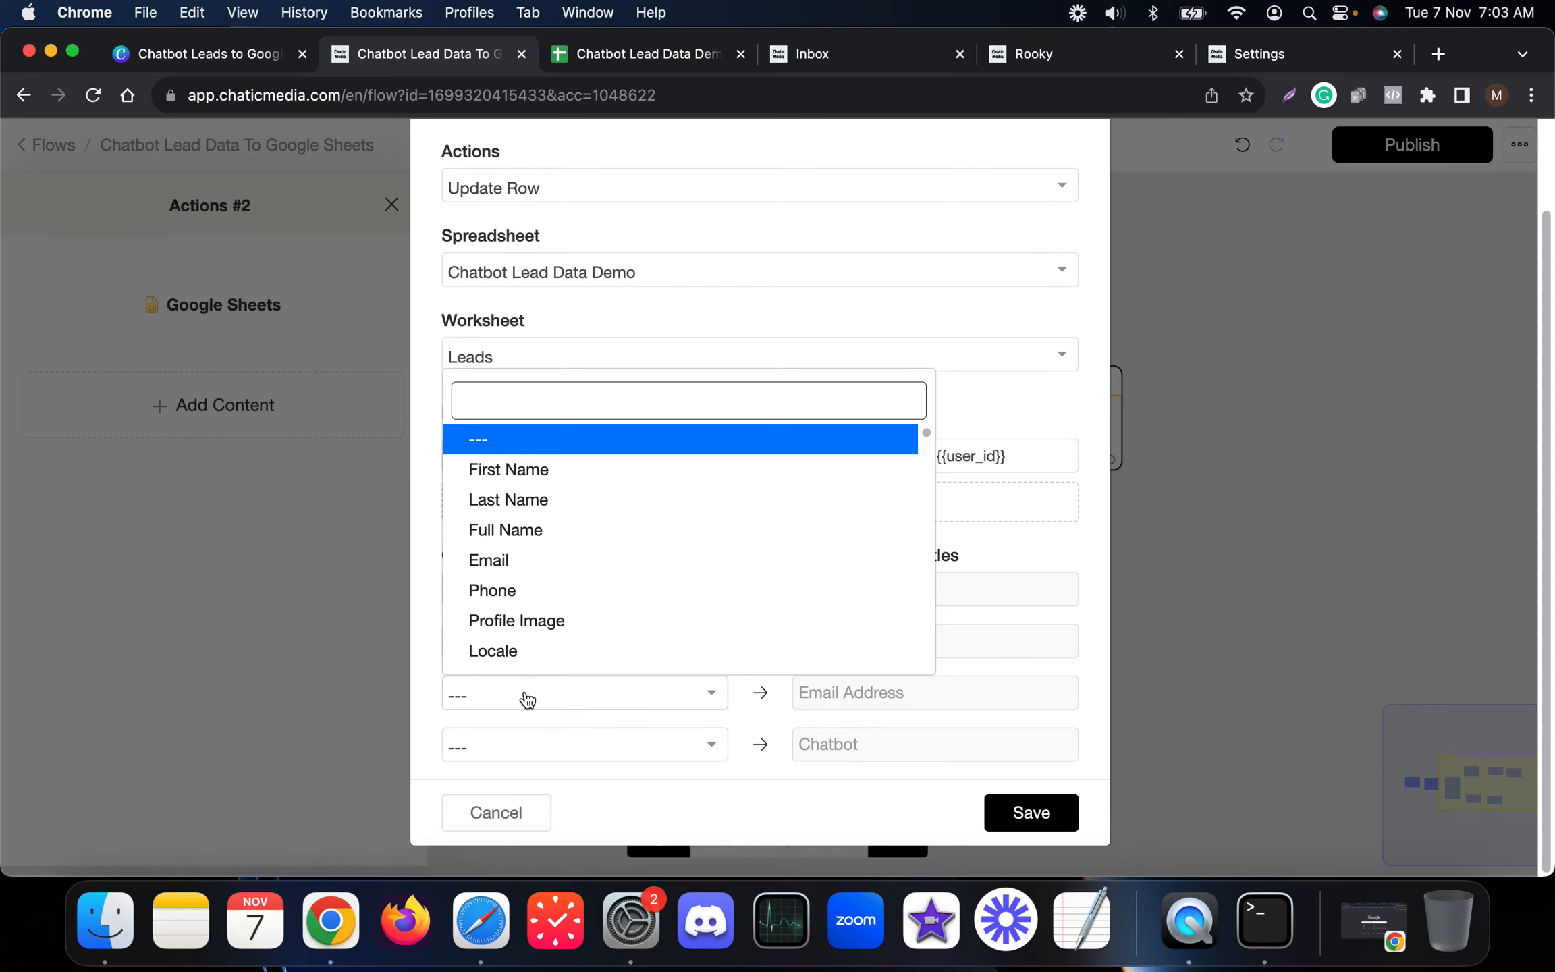
text(ema)
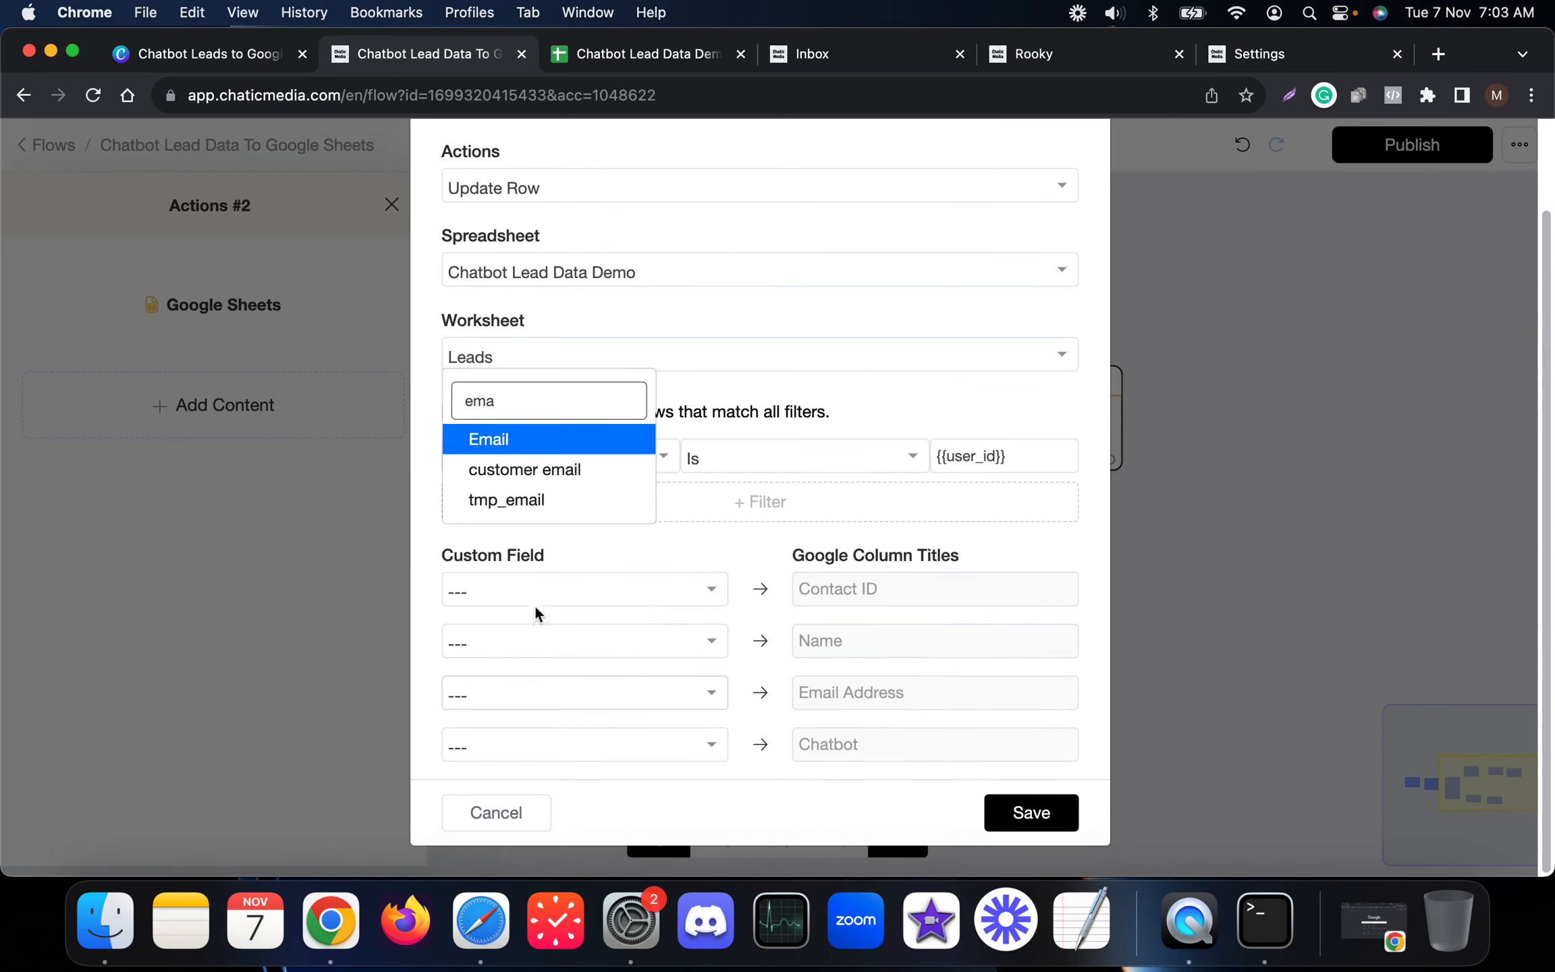
click(528, 440)
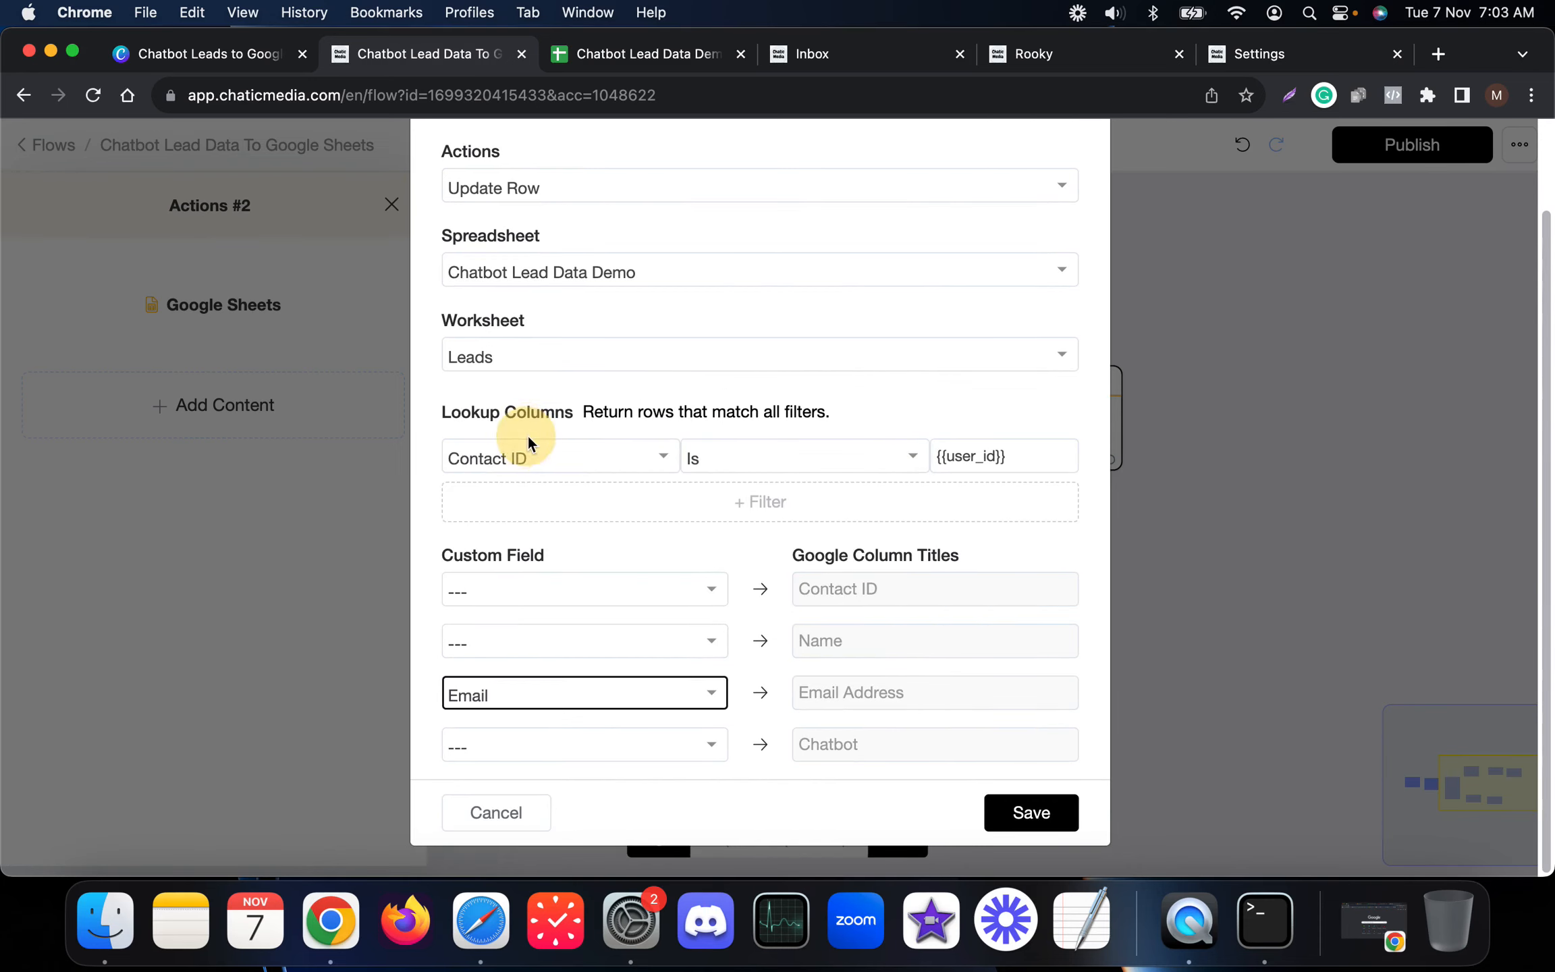
click(1050, 823)
Step: Publish the updated flow
scroll(1039, 422, up, 3)
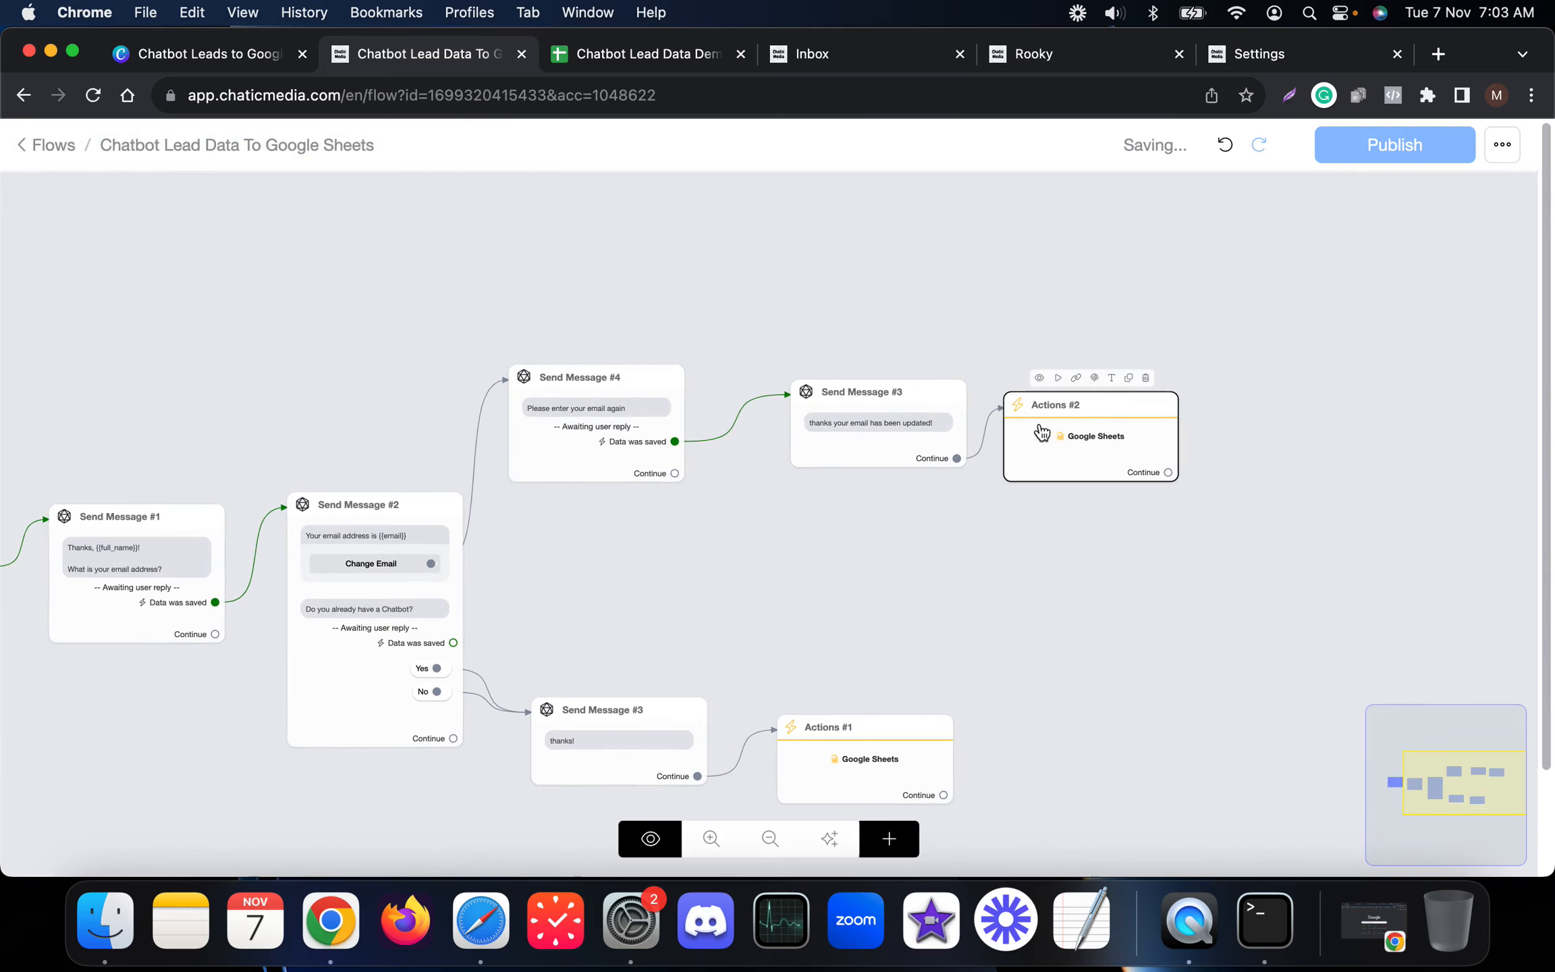
click(1389, 146)
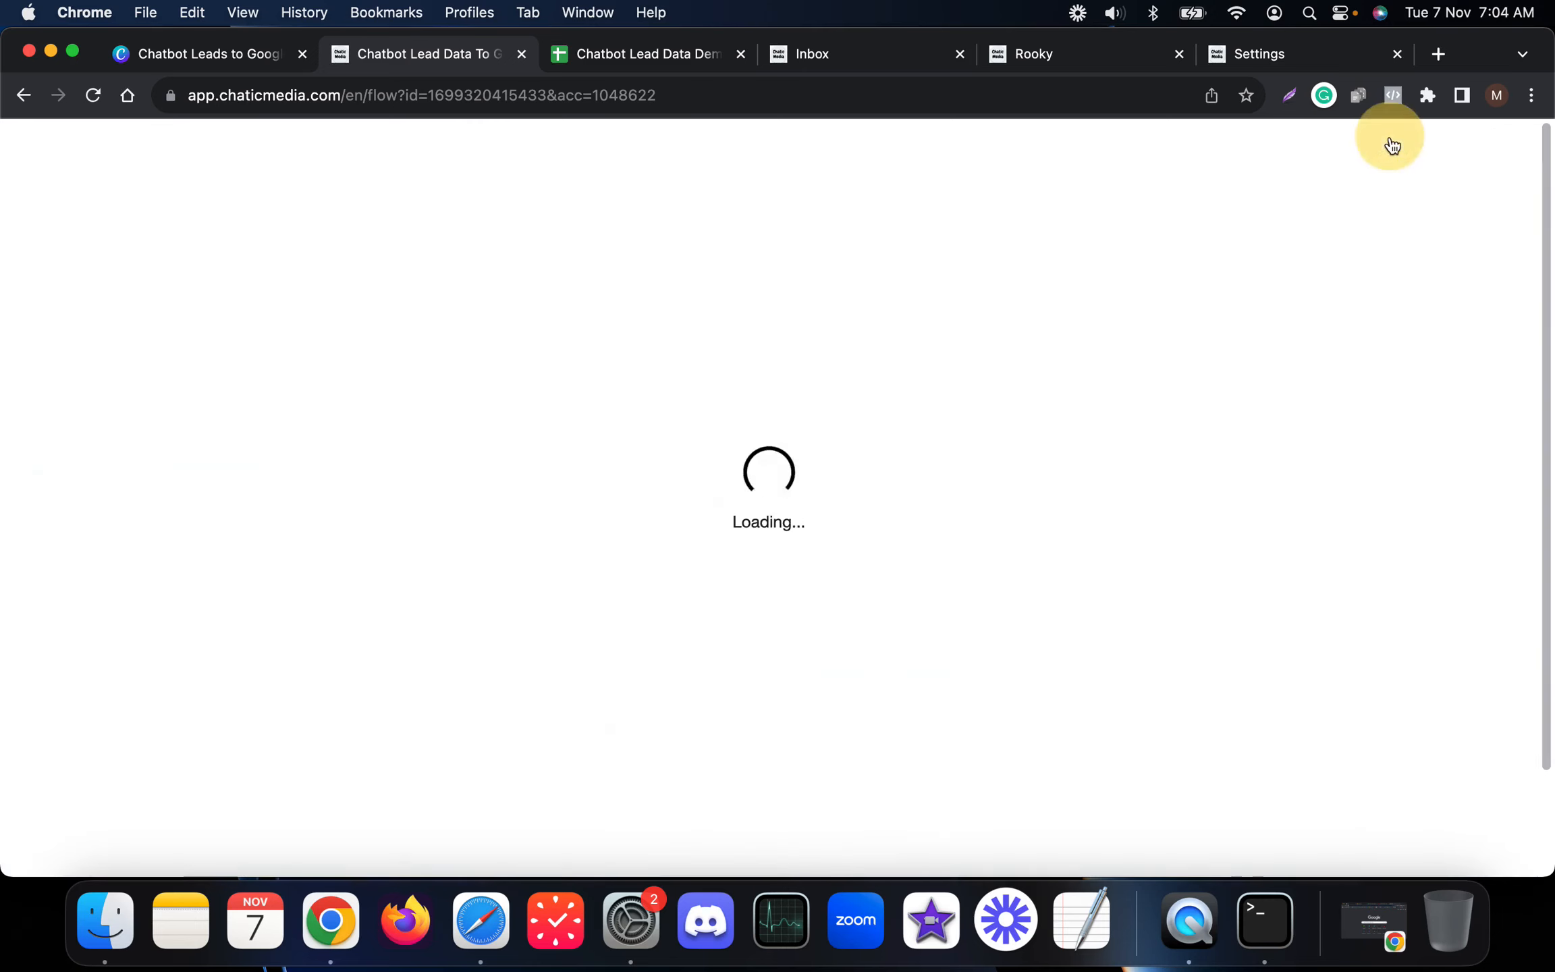
scroll(1245, 487, down, 3)
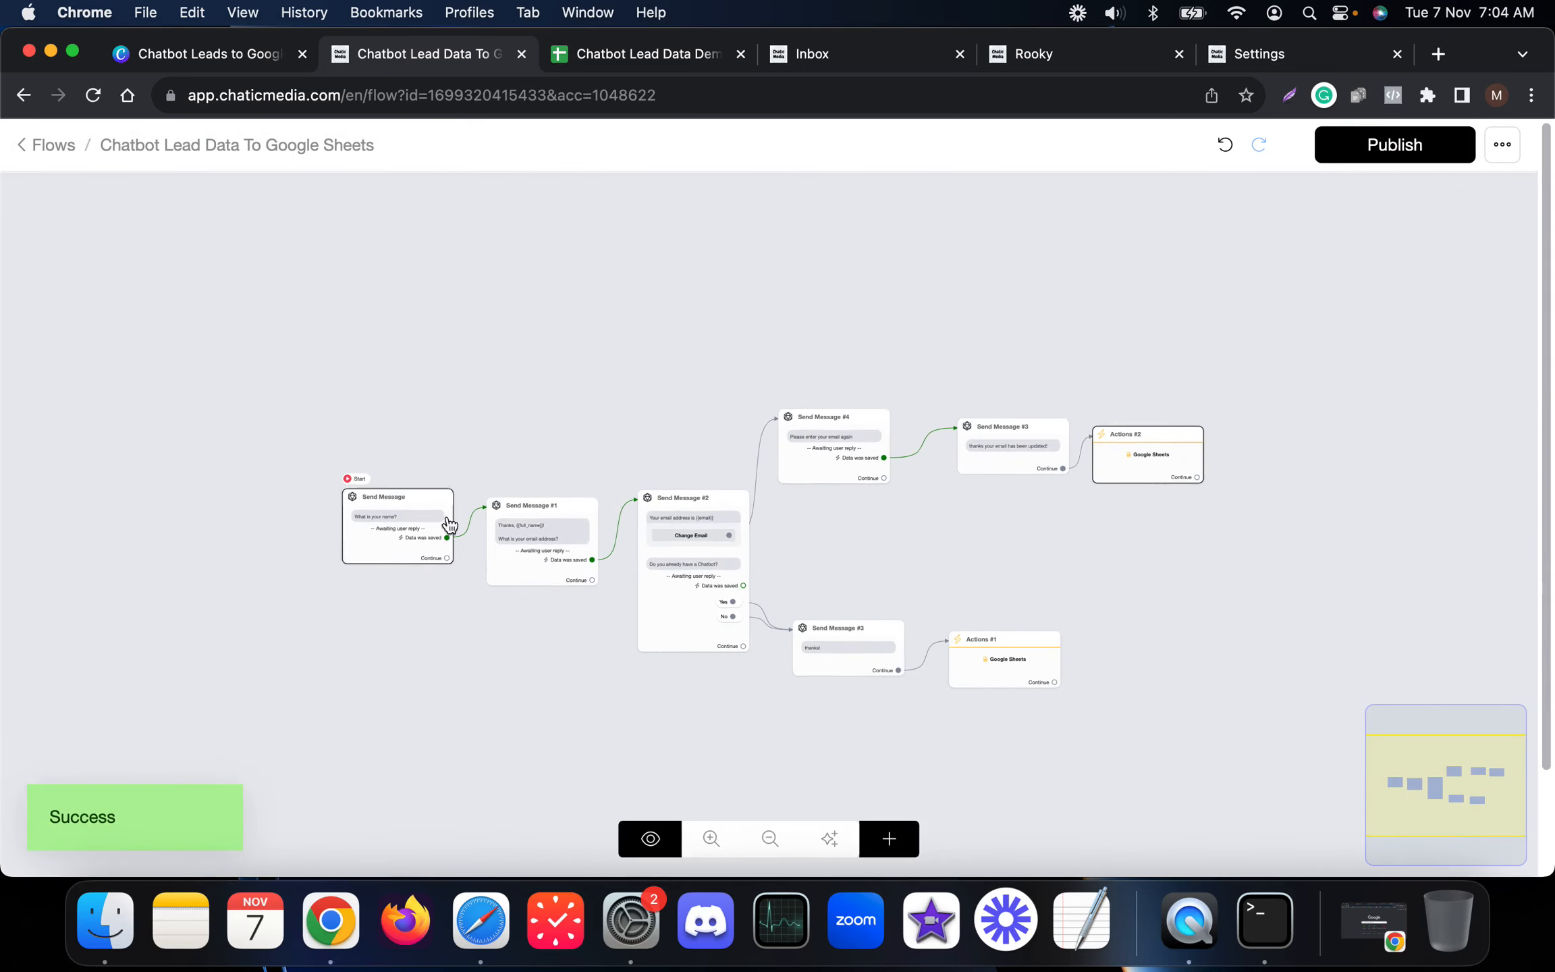
scroll(597, 538, up, 2)
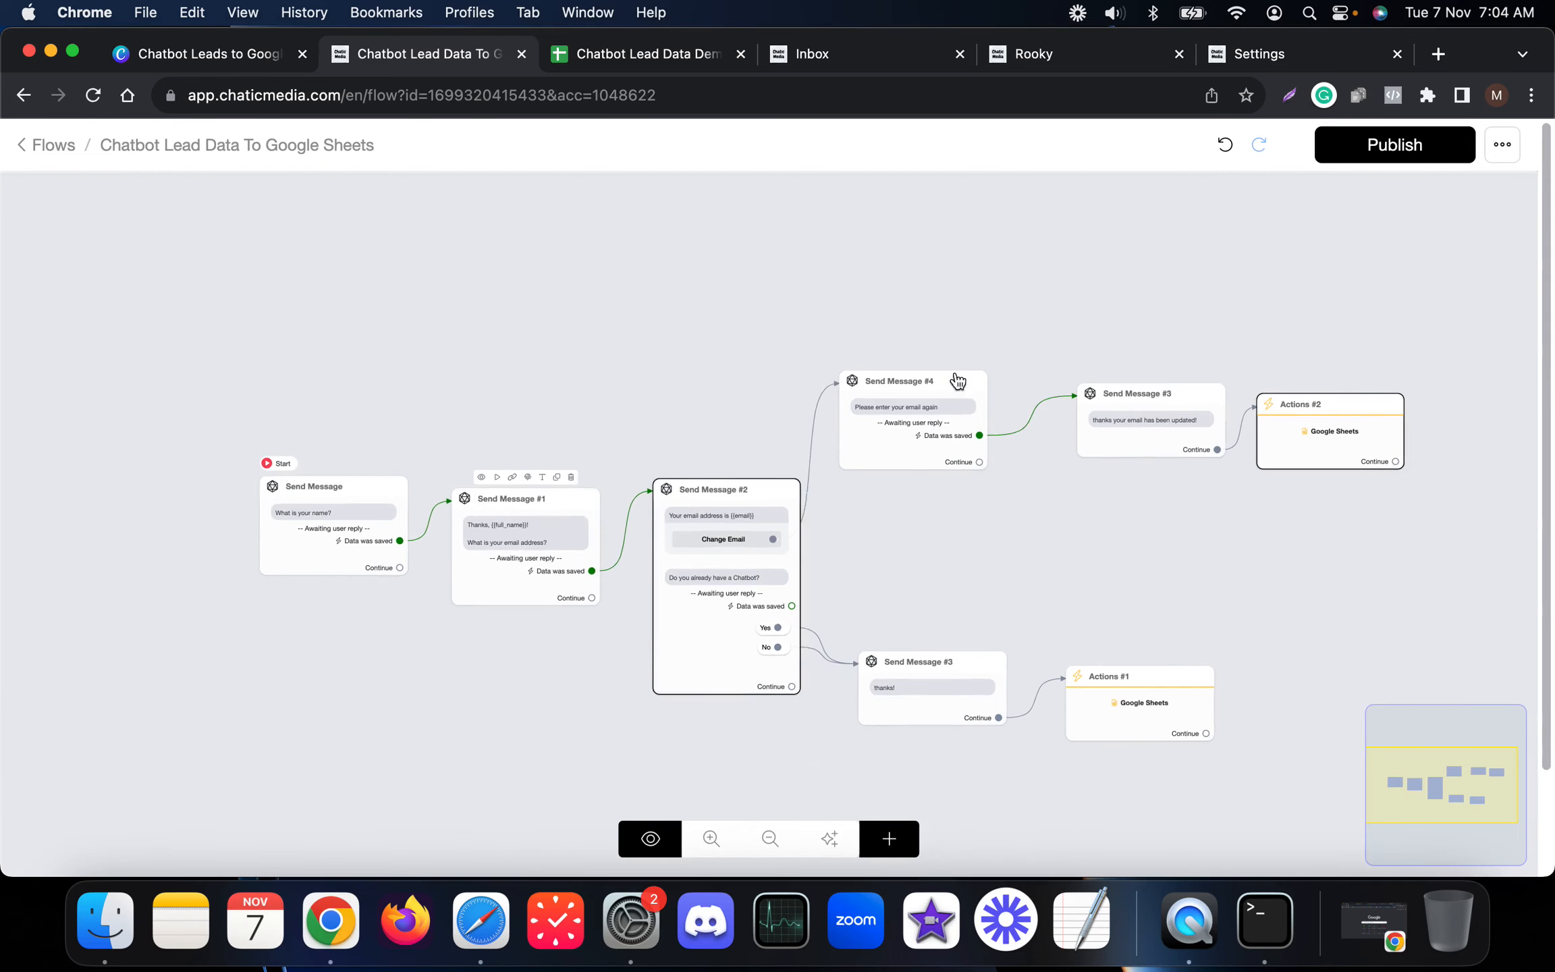
click(1423, 145)
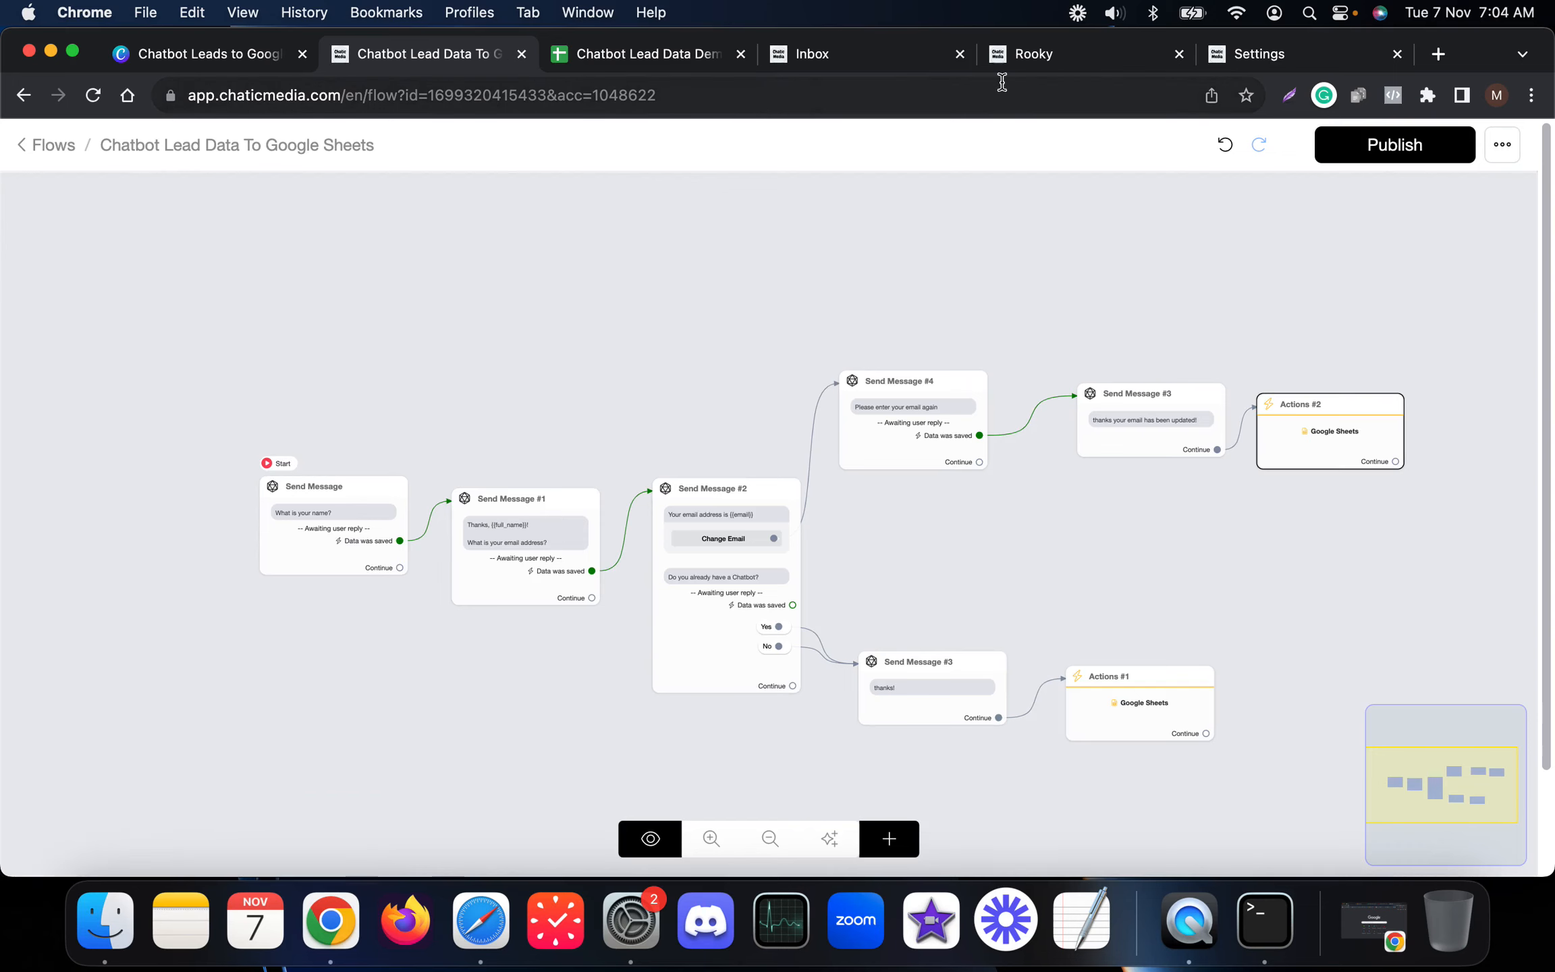
Step: Create a new keyword automated response triggered by the message 'gs'
click(1257, 54)
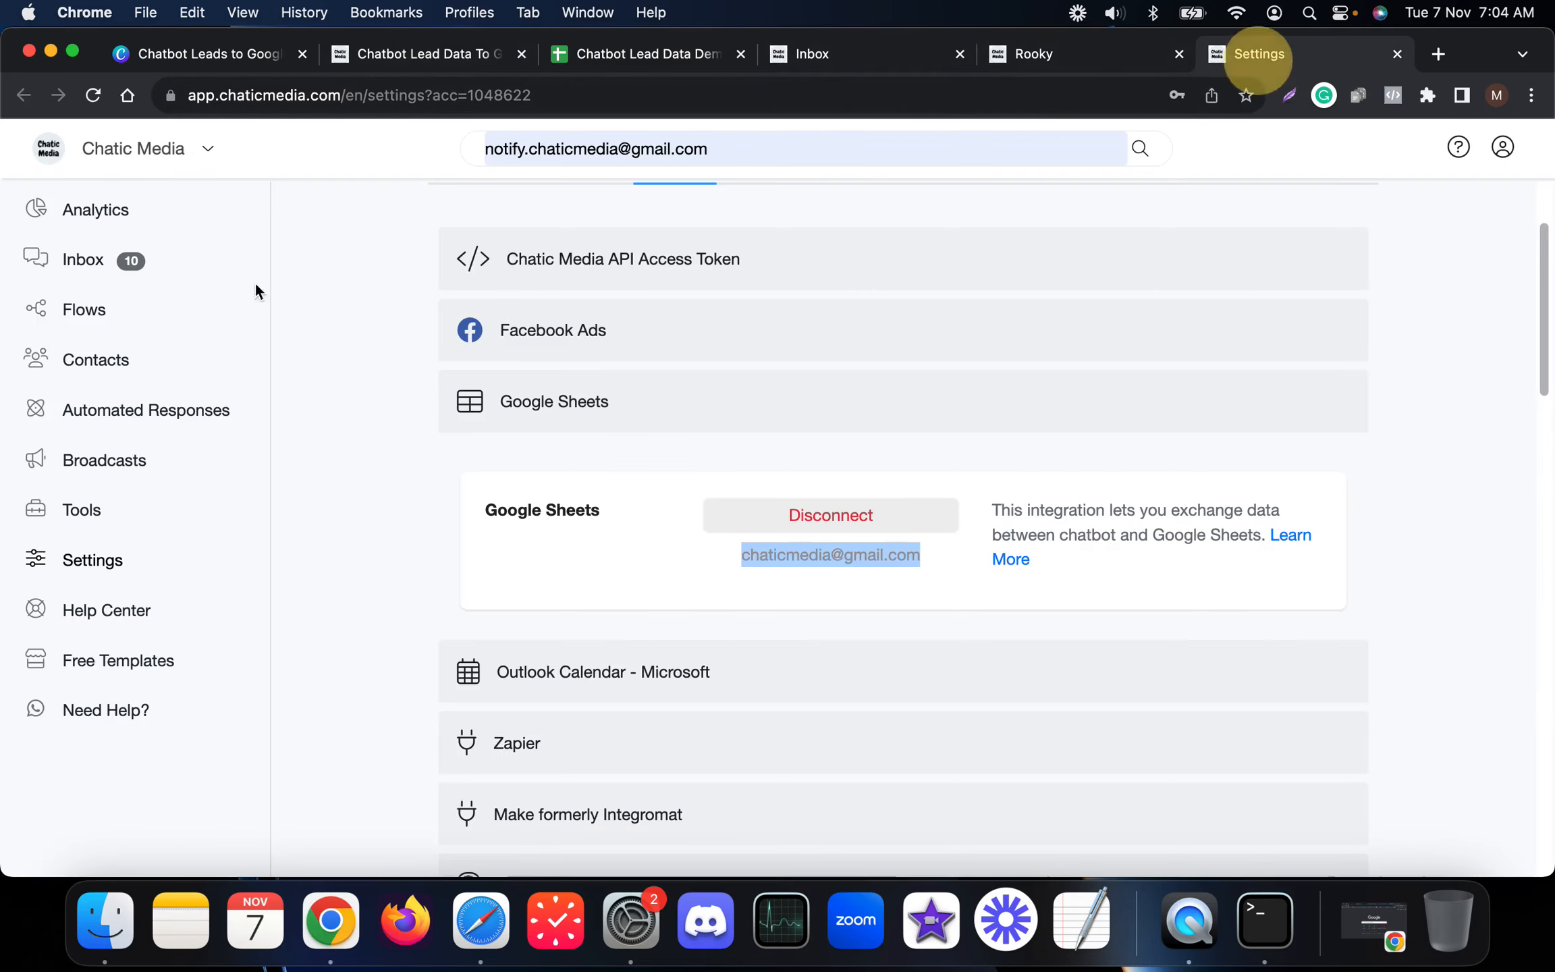
click(116, 430)
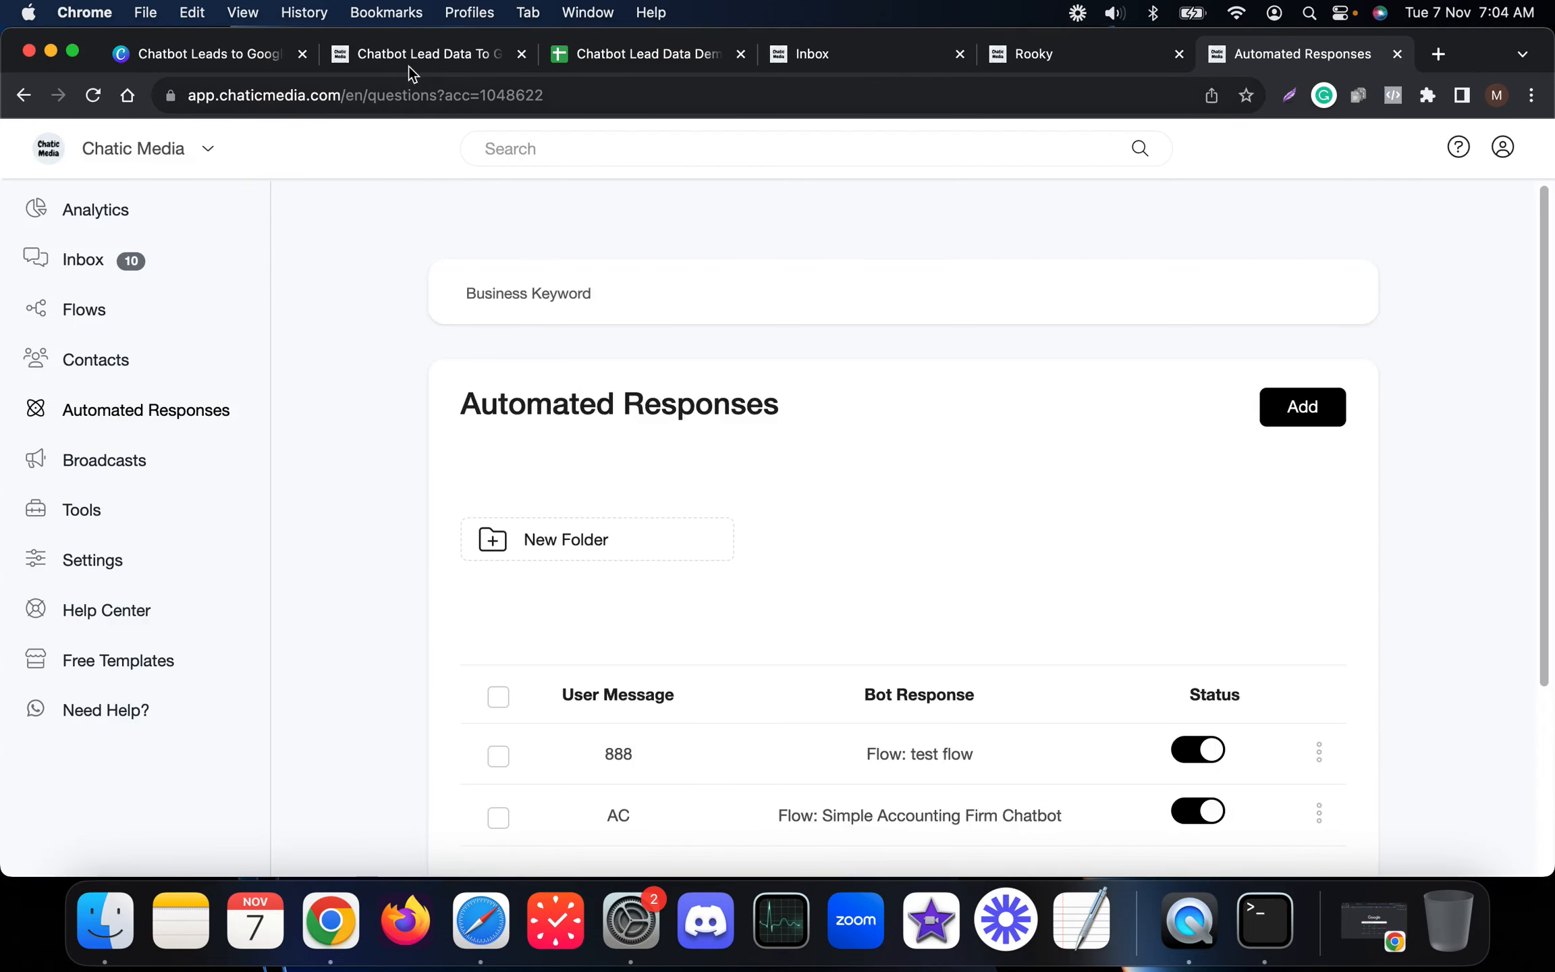
click(408, 54)
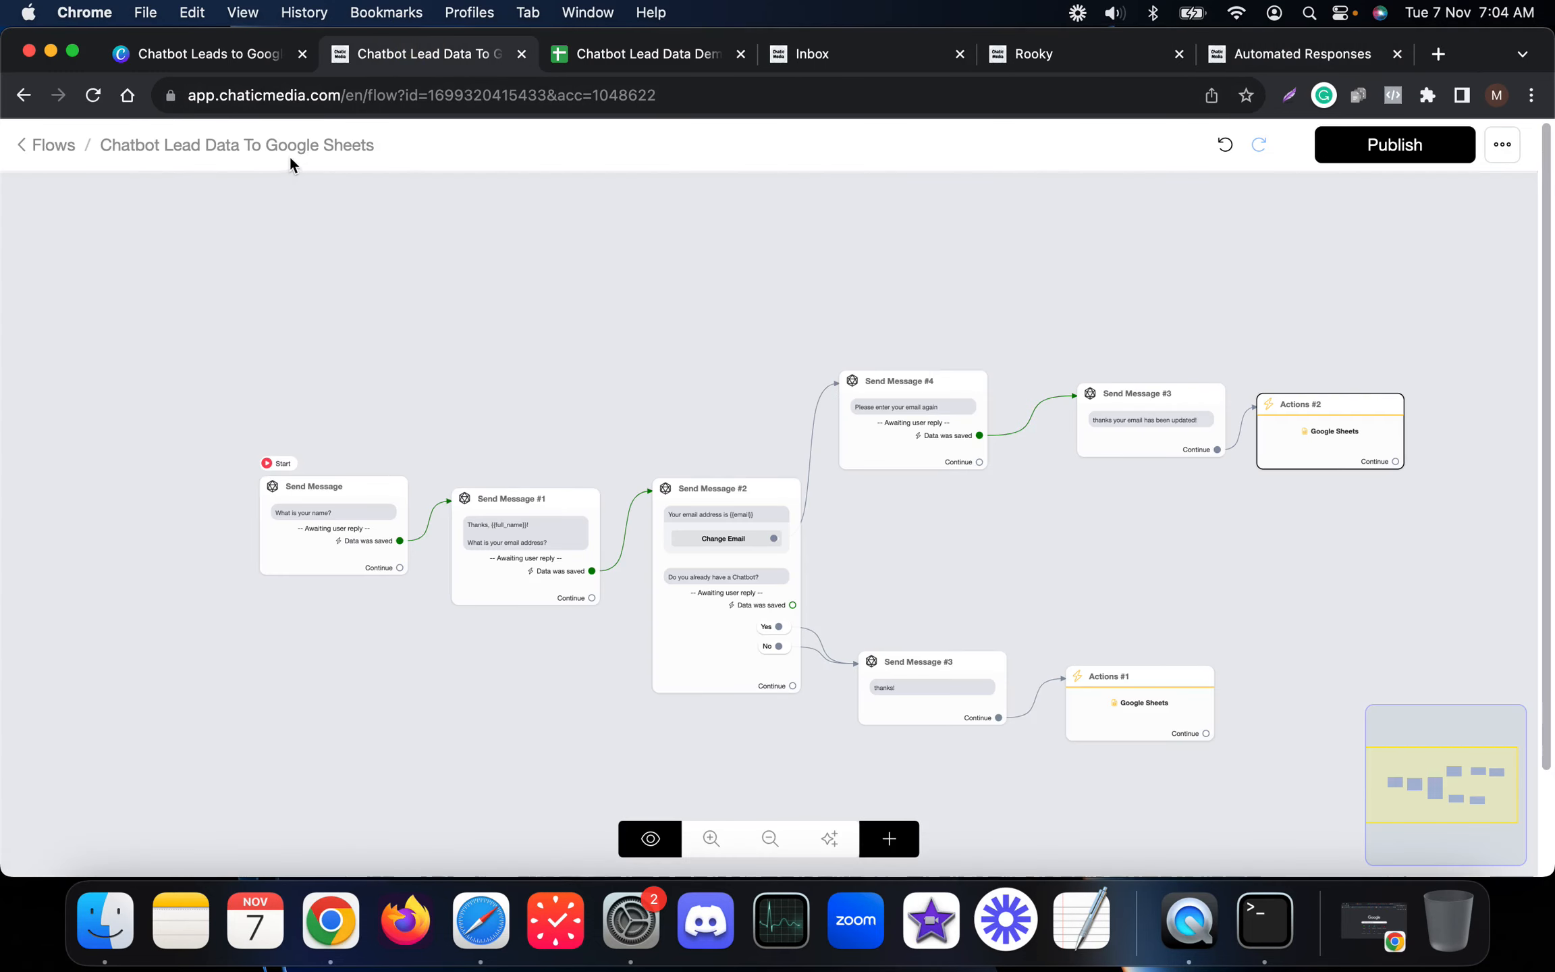
click(1267, 55)
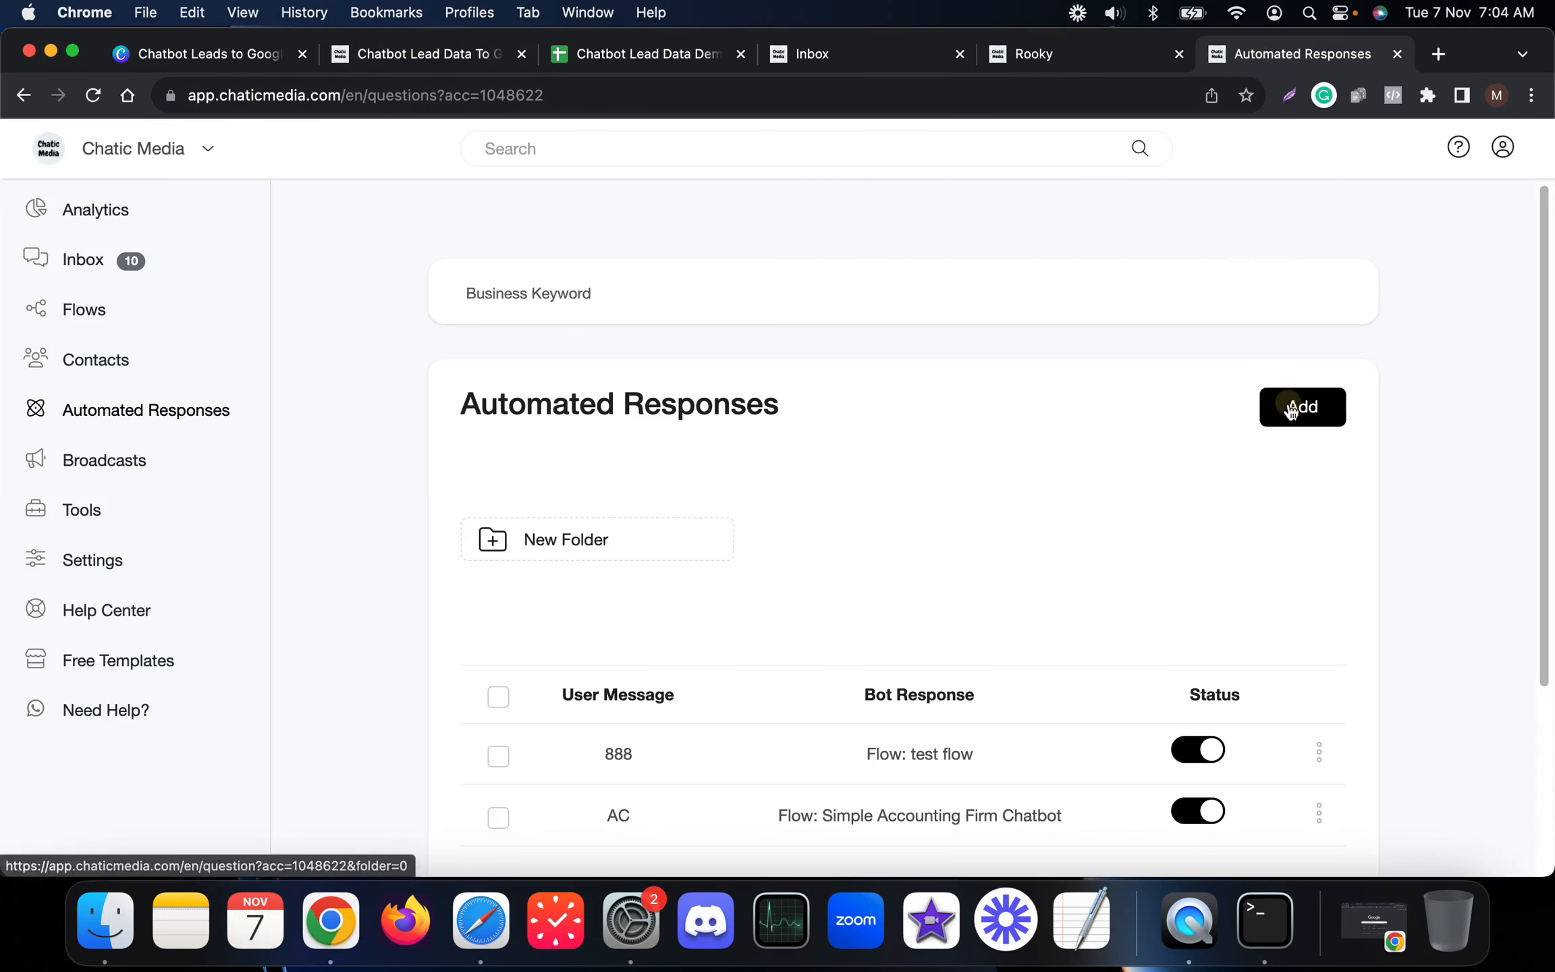
click(1295, 407)
click(425, 329)
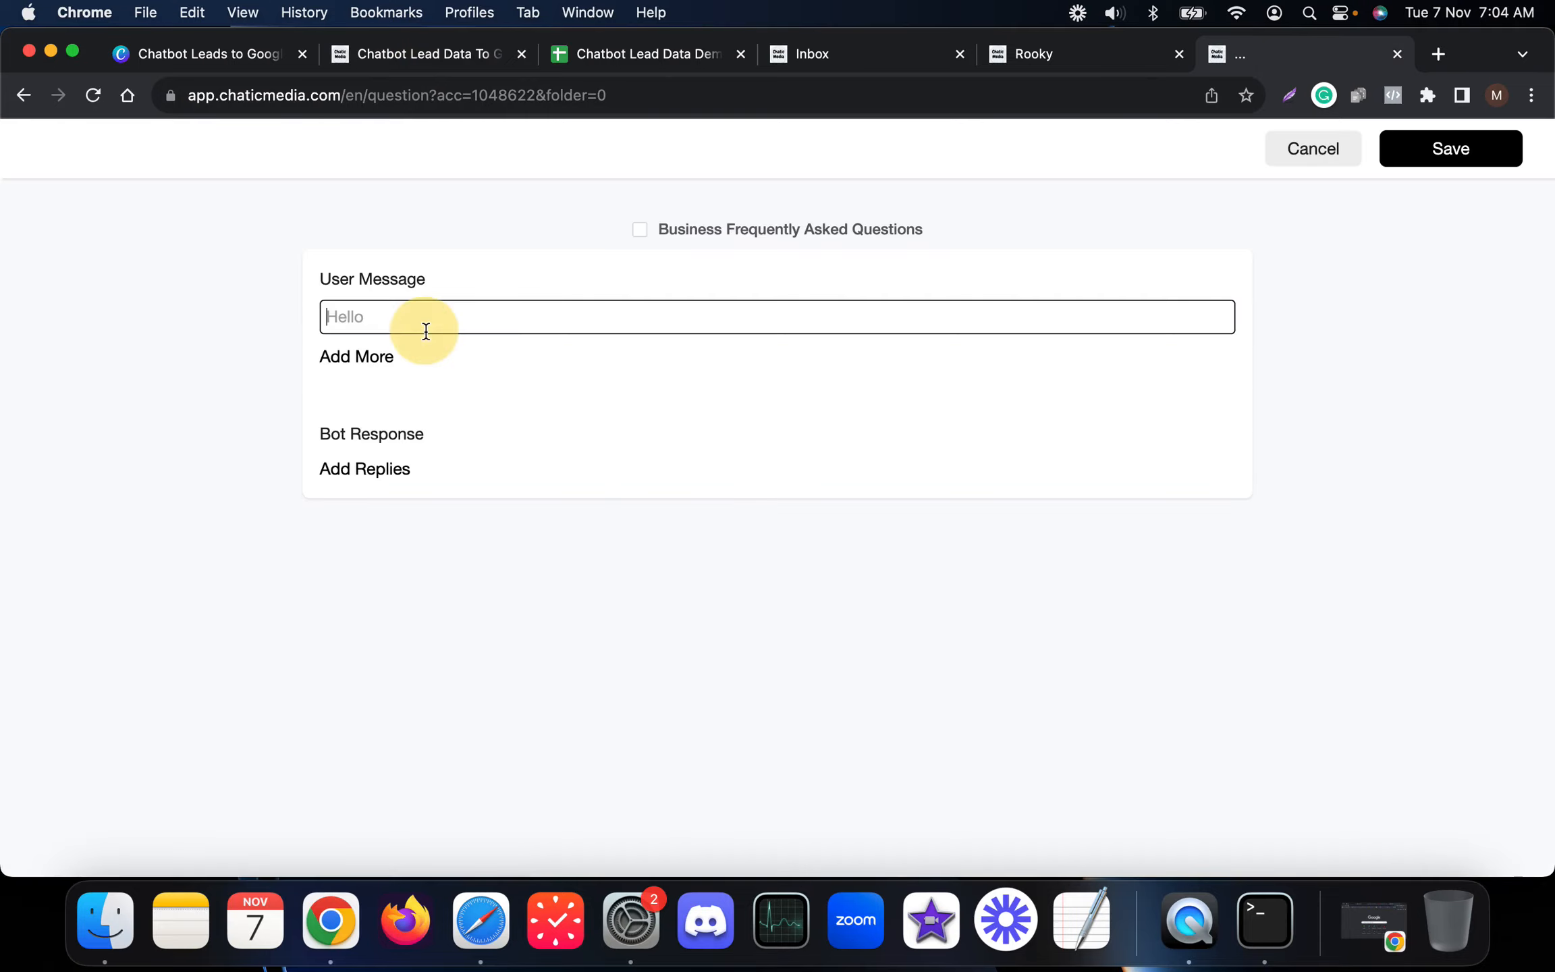
text(g)
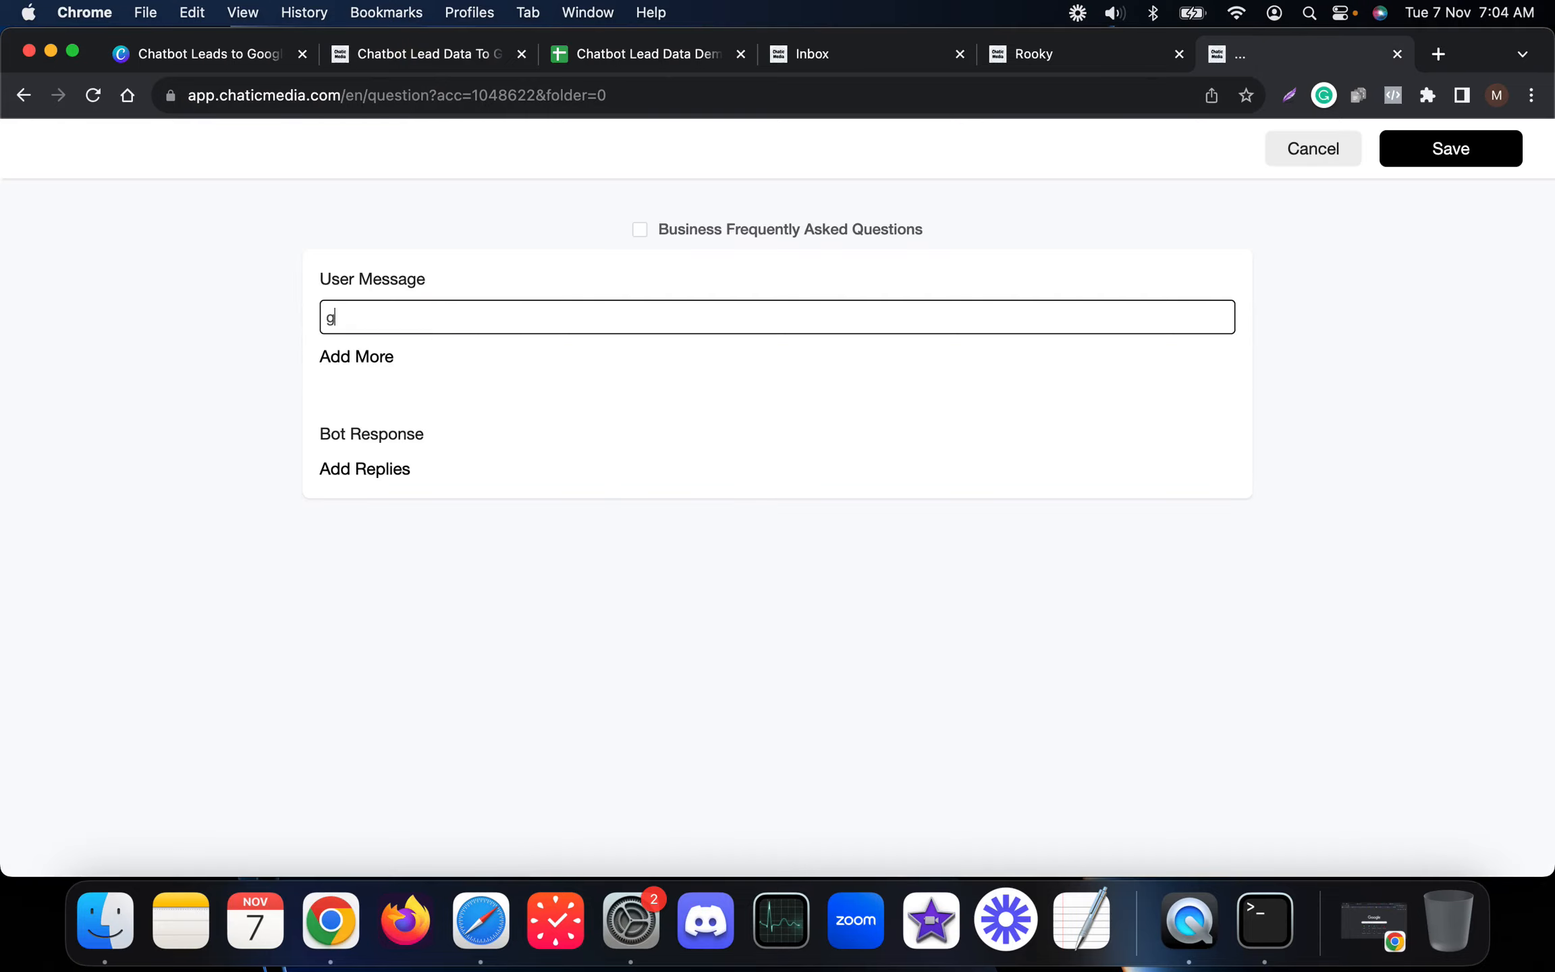
text(s)
Step: Make the Chatbot Lead Data To Google Sheets flow its reply and save the response
click(368, 466)
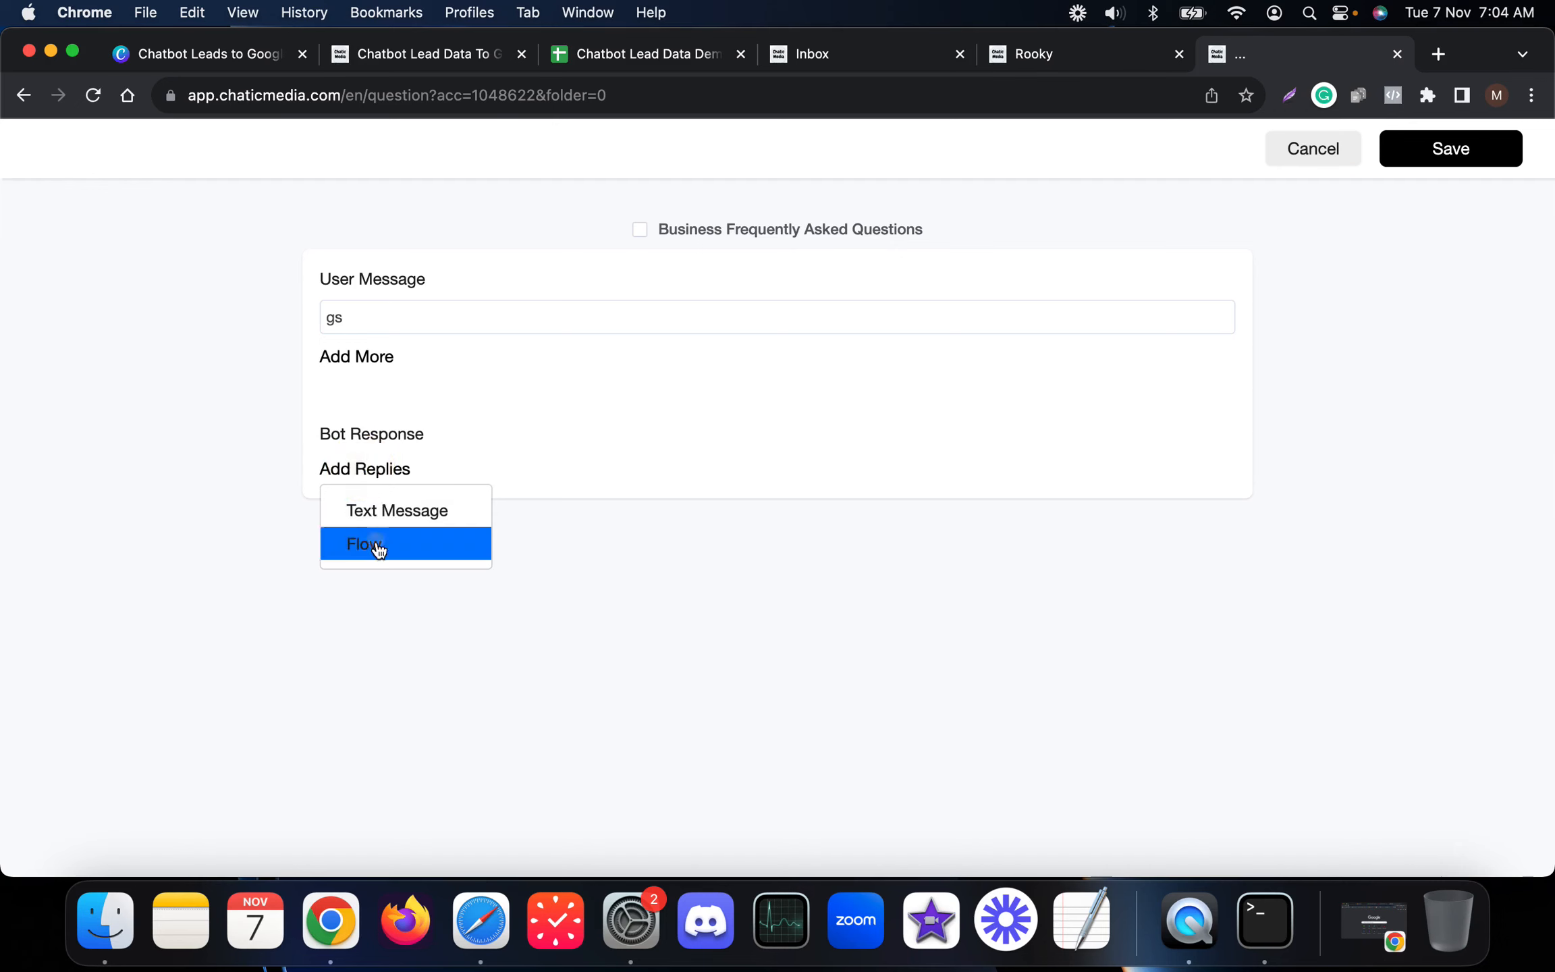
click(375, 543)
click(432, 481)
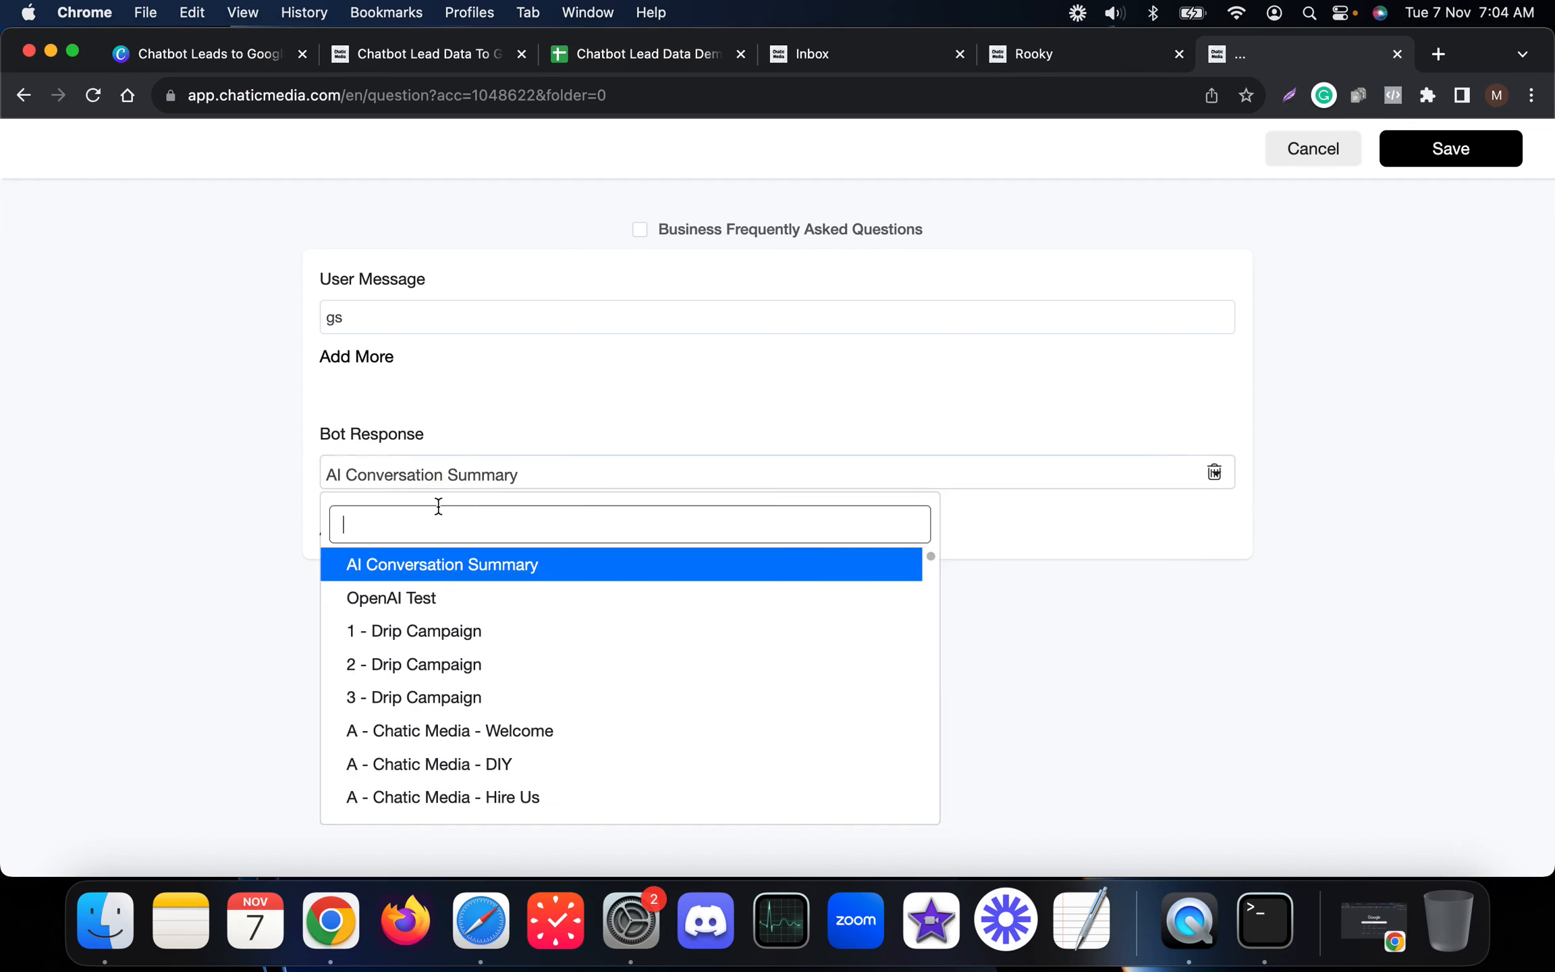
text(chatbot)
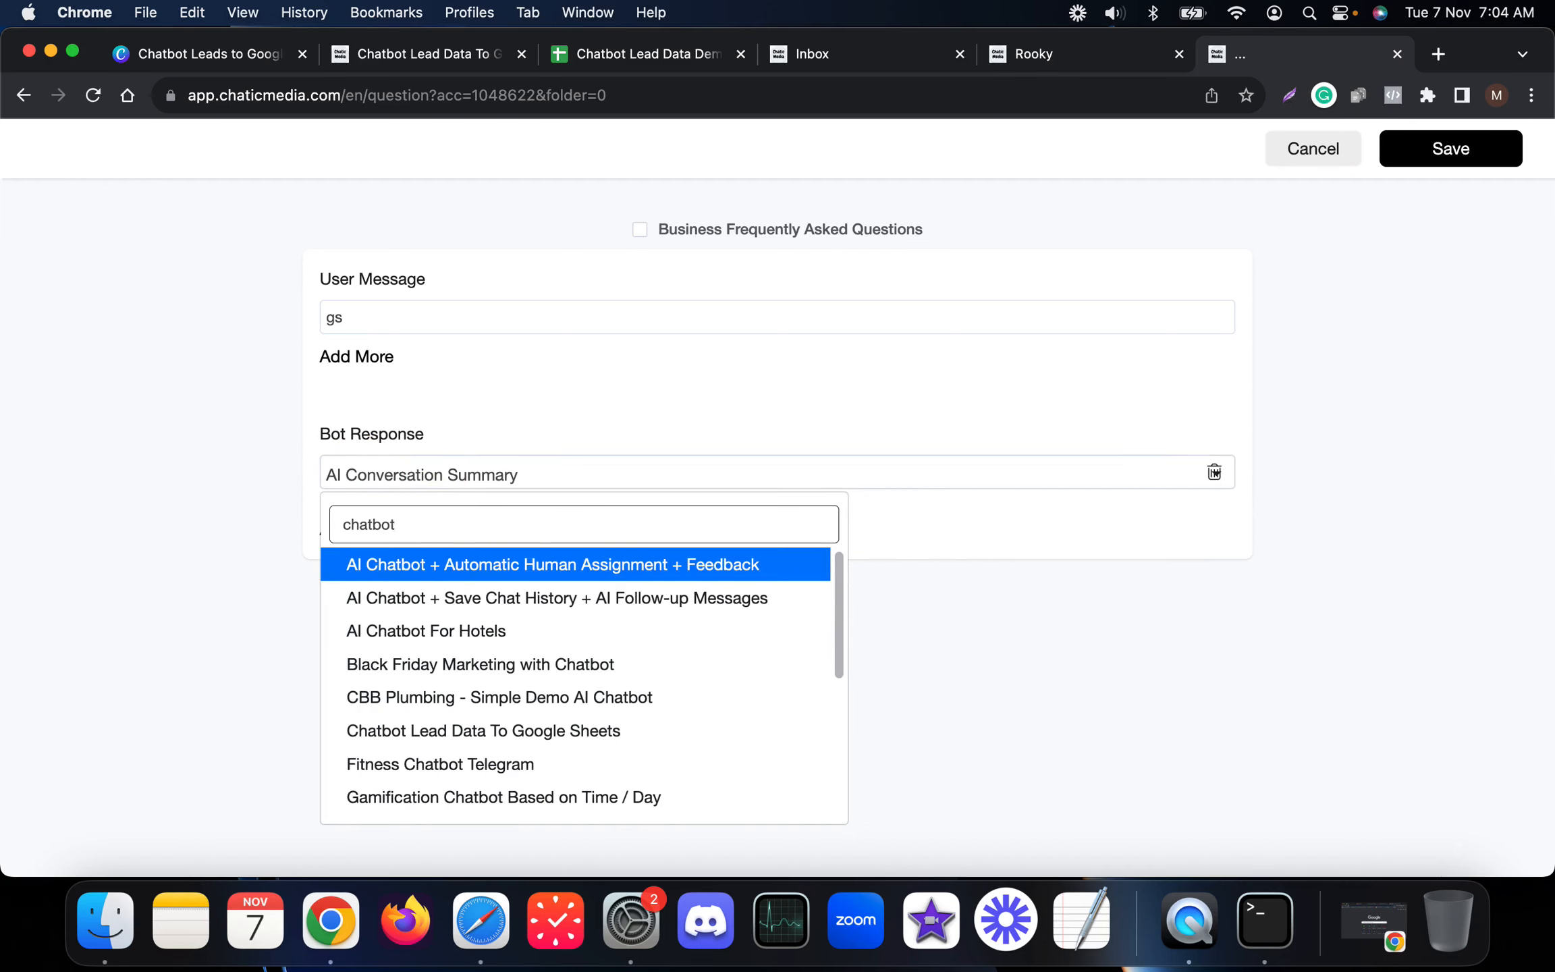
text( de)
key(BackSpace)
key(BackSpace)
text(lea)
click(463, 564)
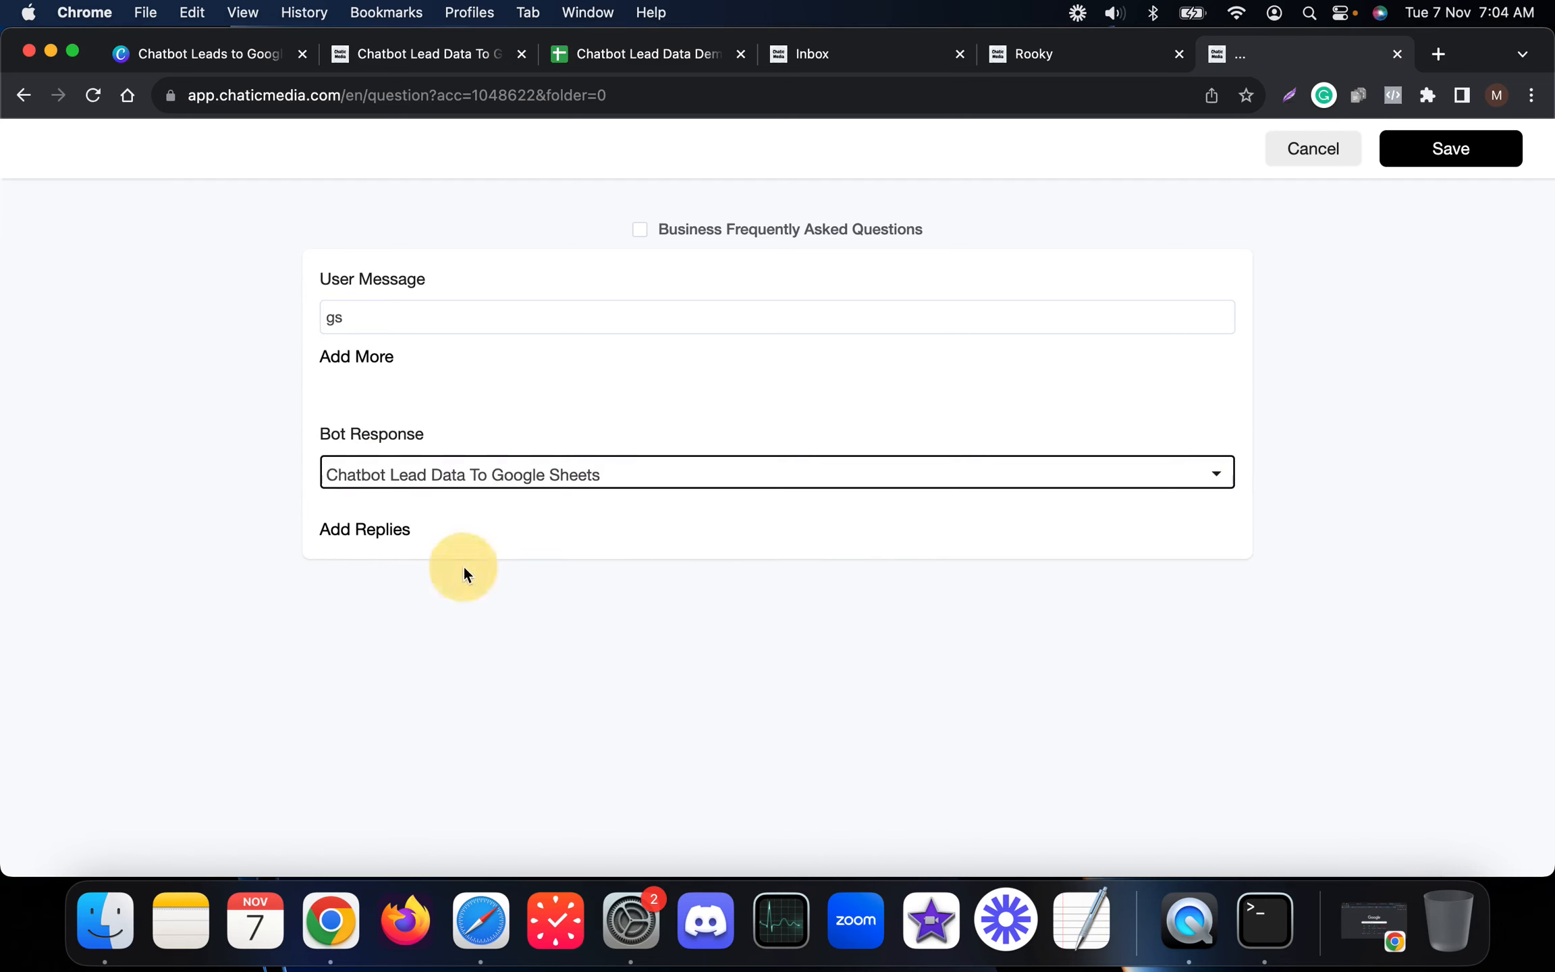
click(1450, 162)
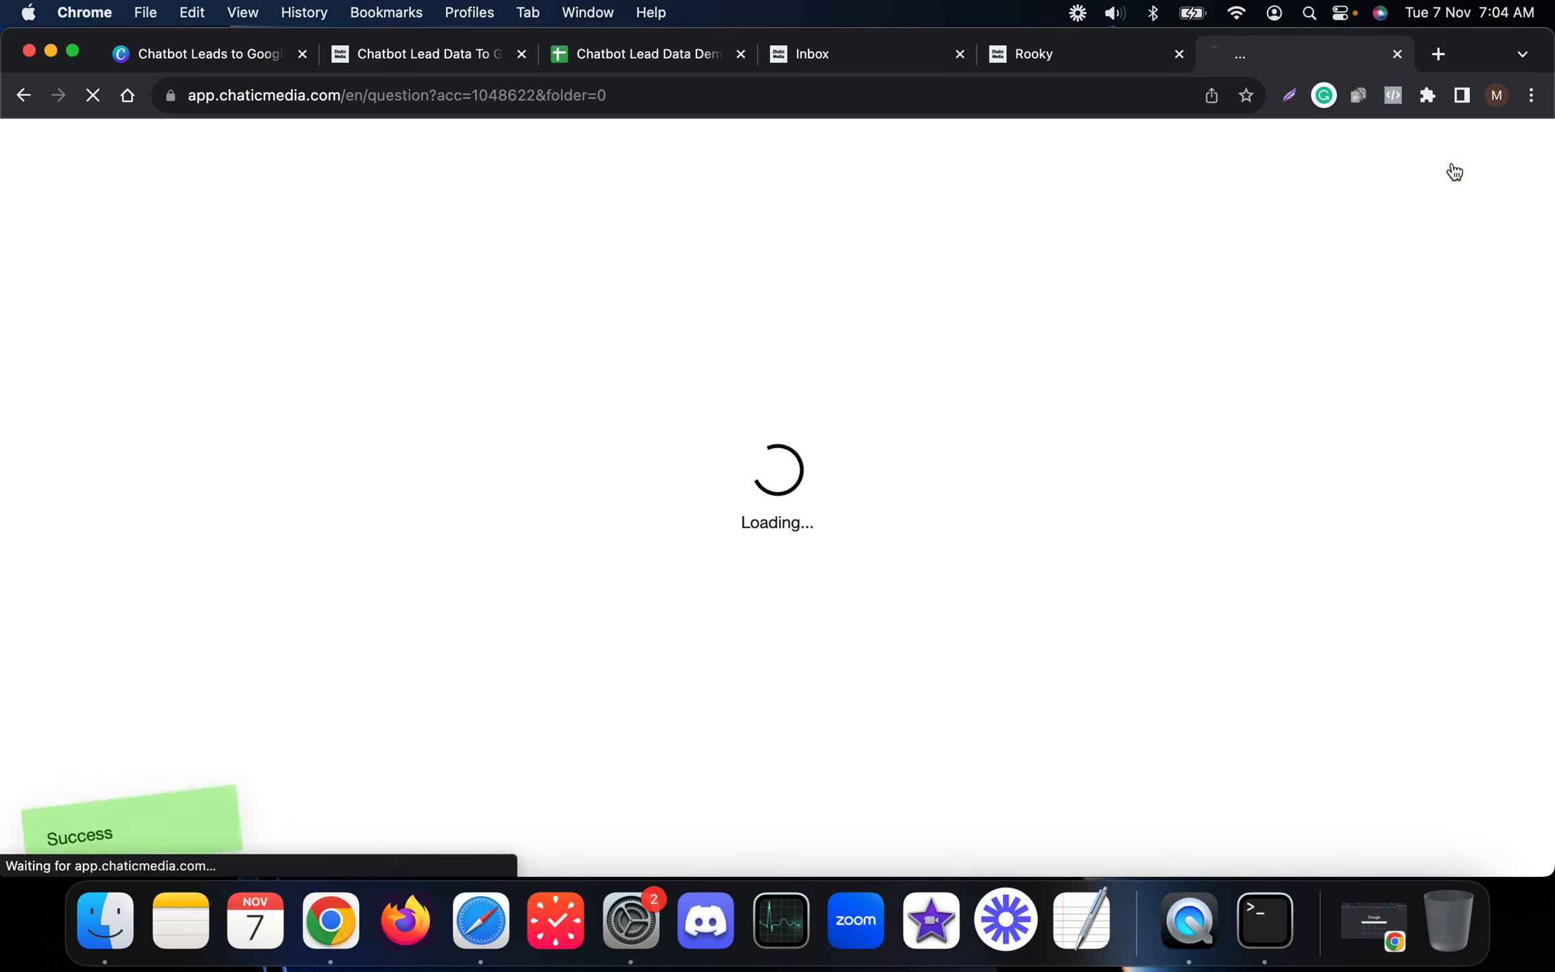
scroll(639, 808, down, 4)
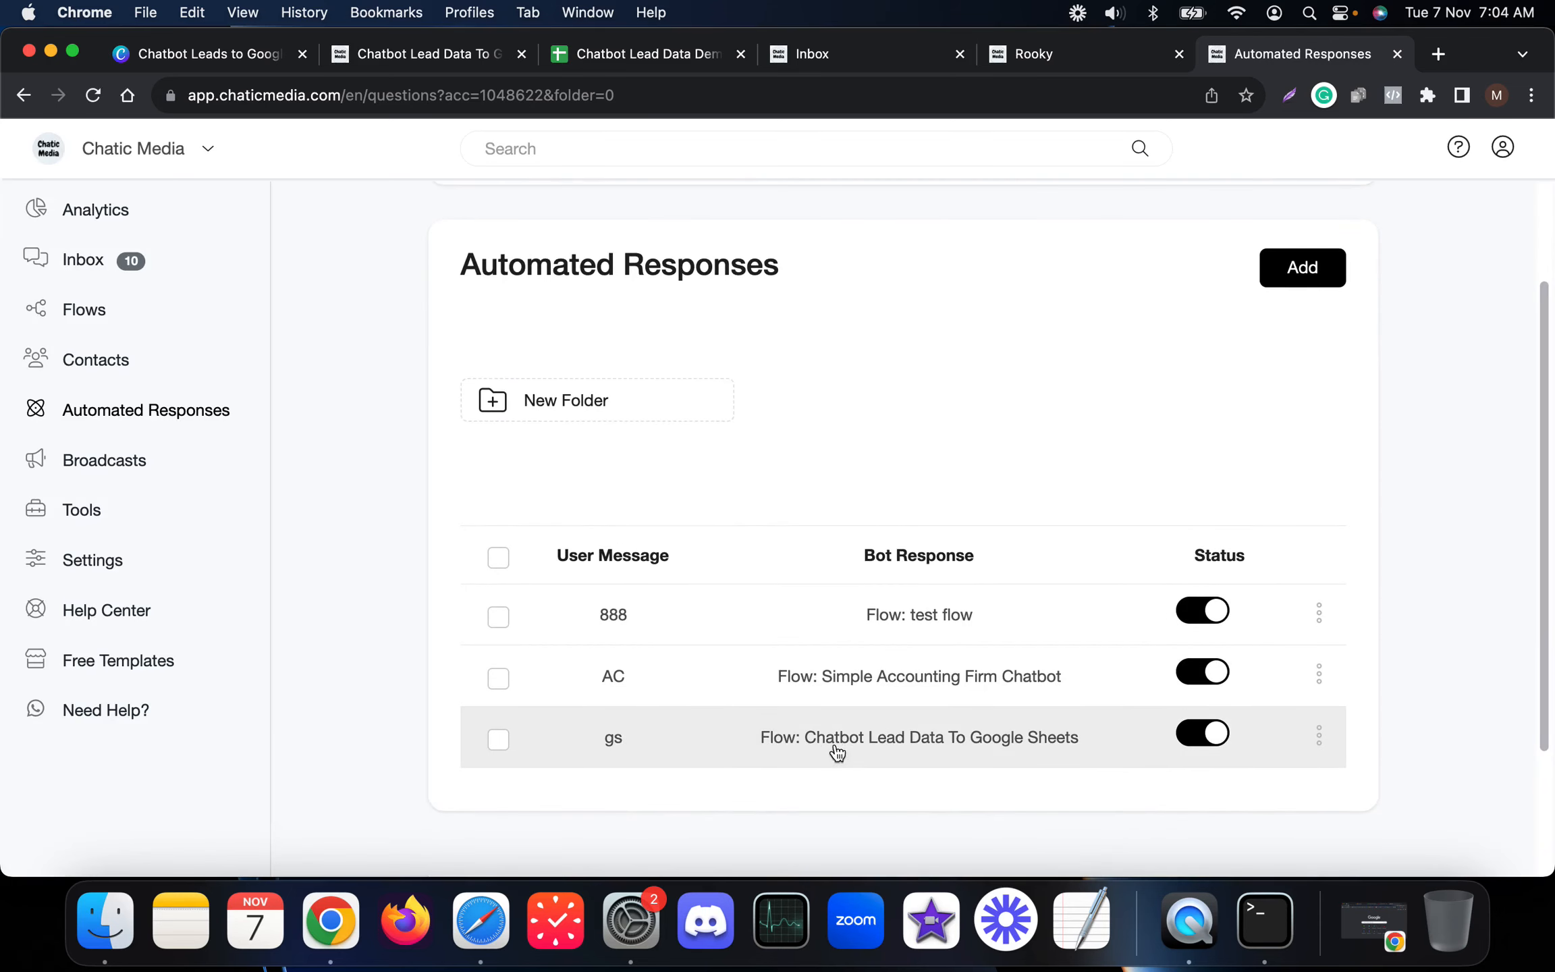
click(457, 58)
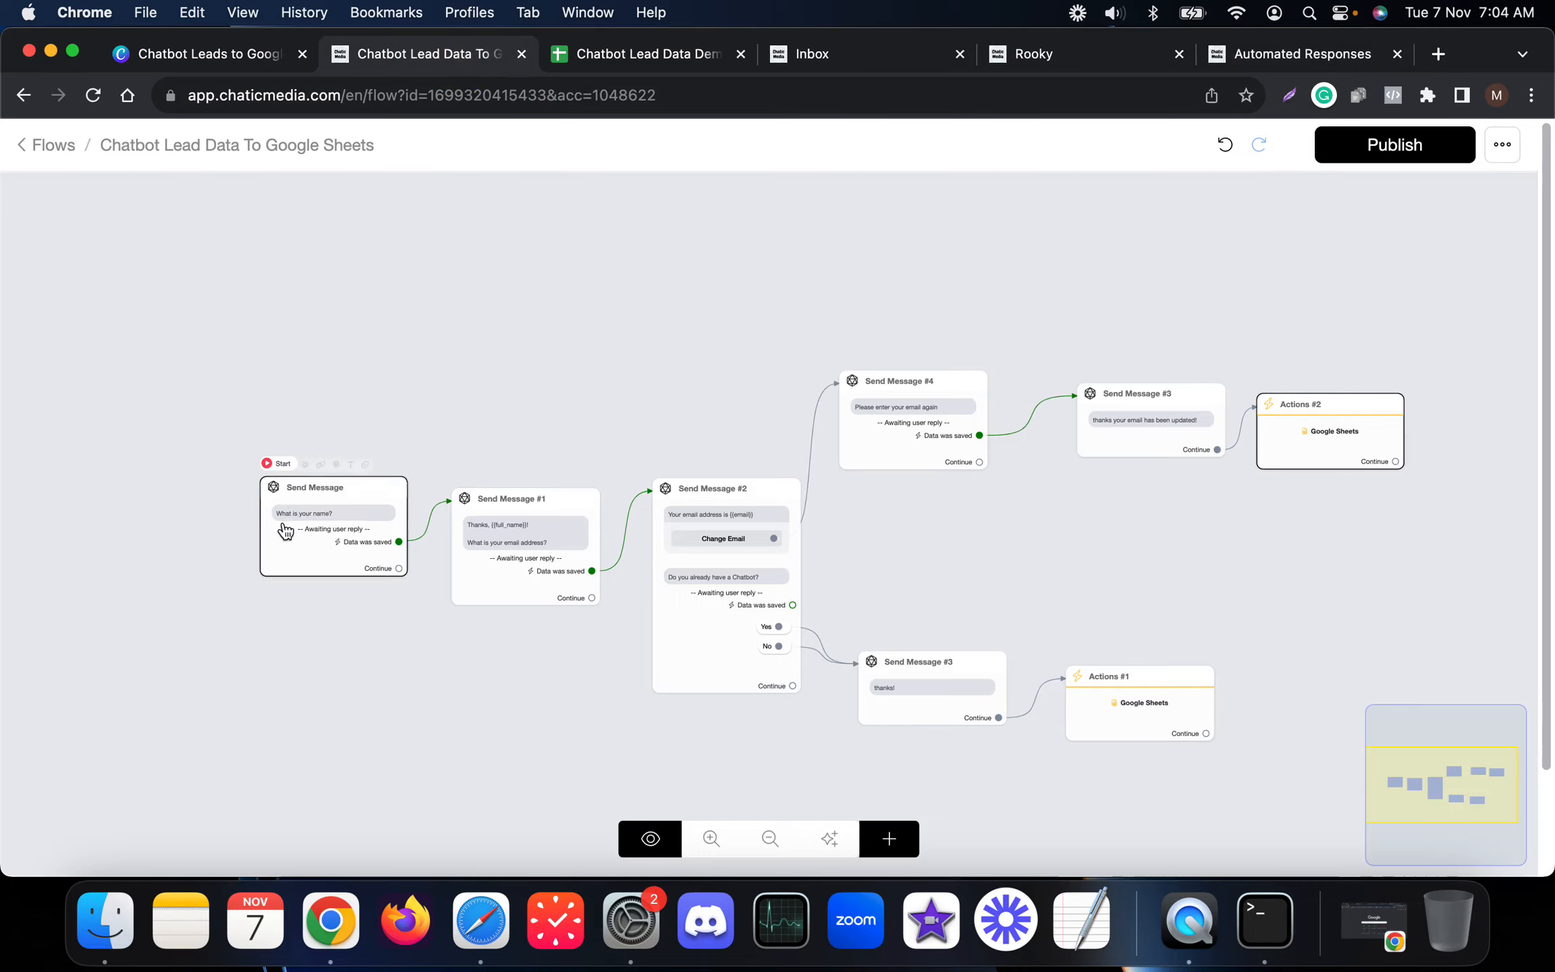
Step: Zoom in and out across the flow canvas to review each node
scroll(287, 528, up, 5)
scroll(305, 493, down, 3)
scroll(736, 532, up, 5)
scroll(317, 478, down, 7)
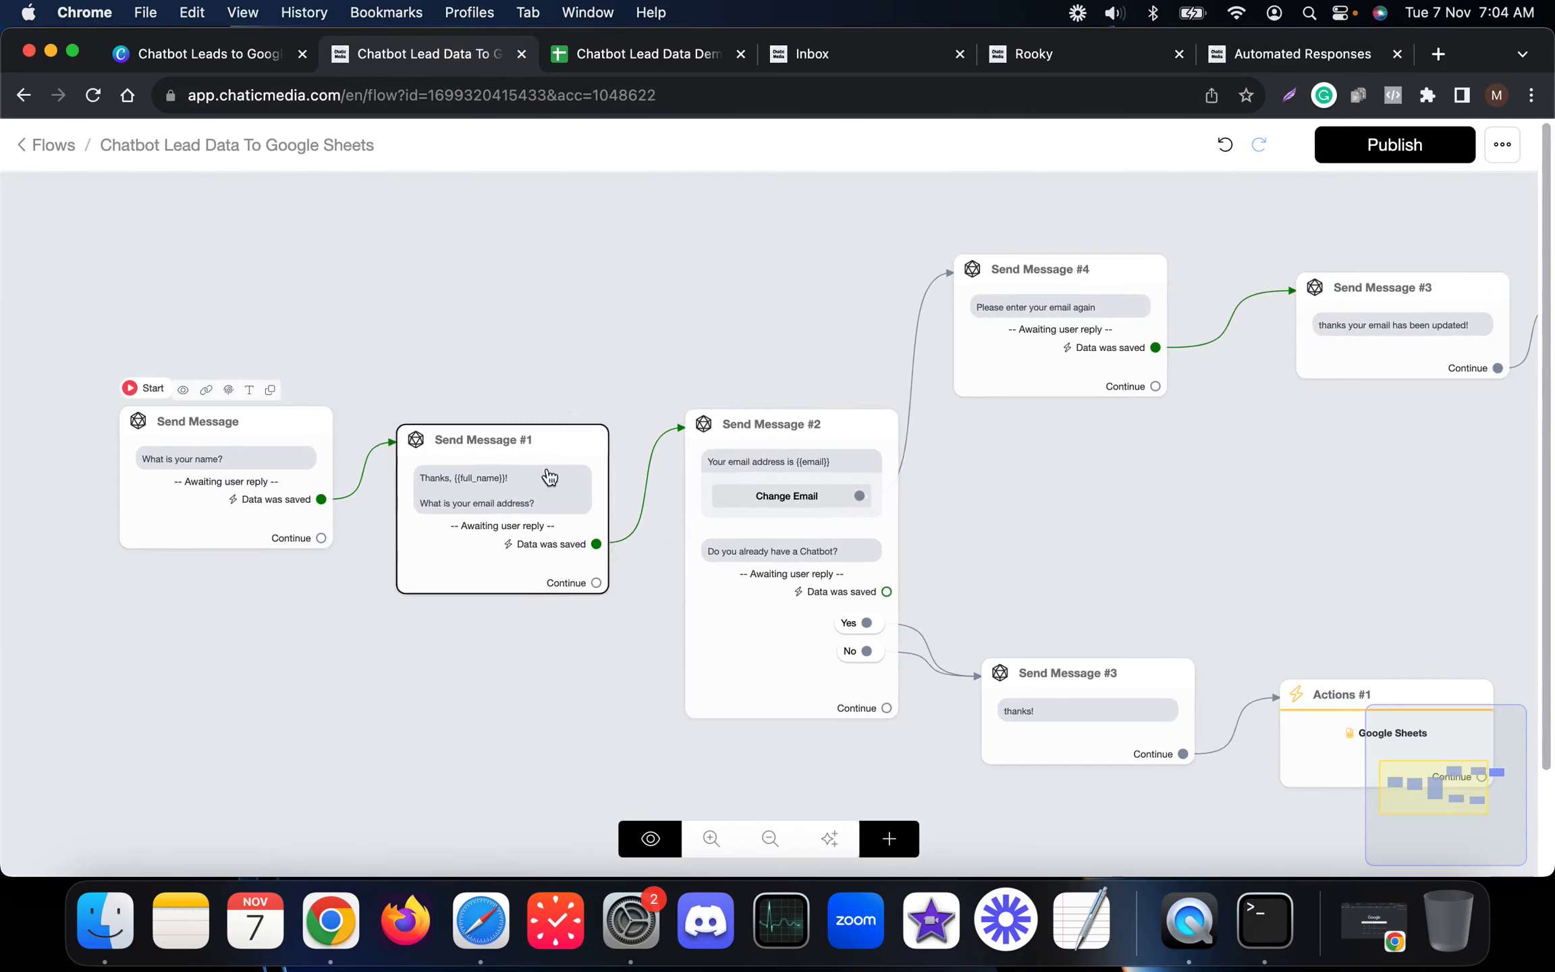
scroll(958, 565, up, 4)
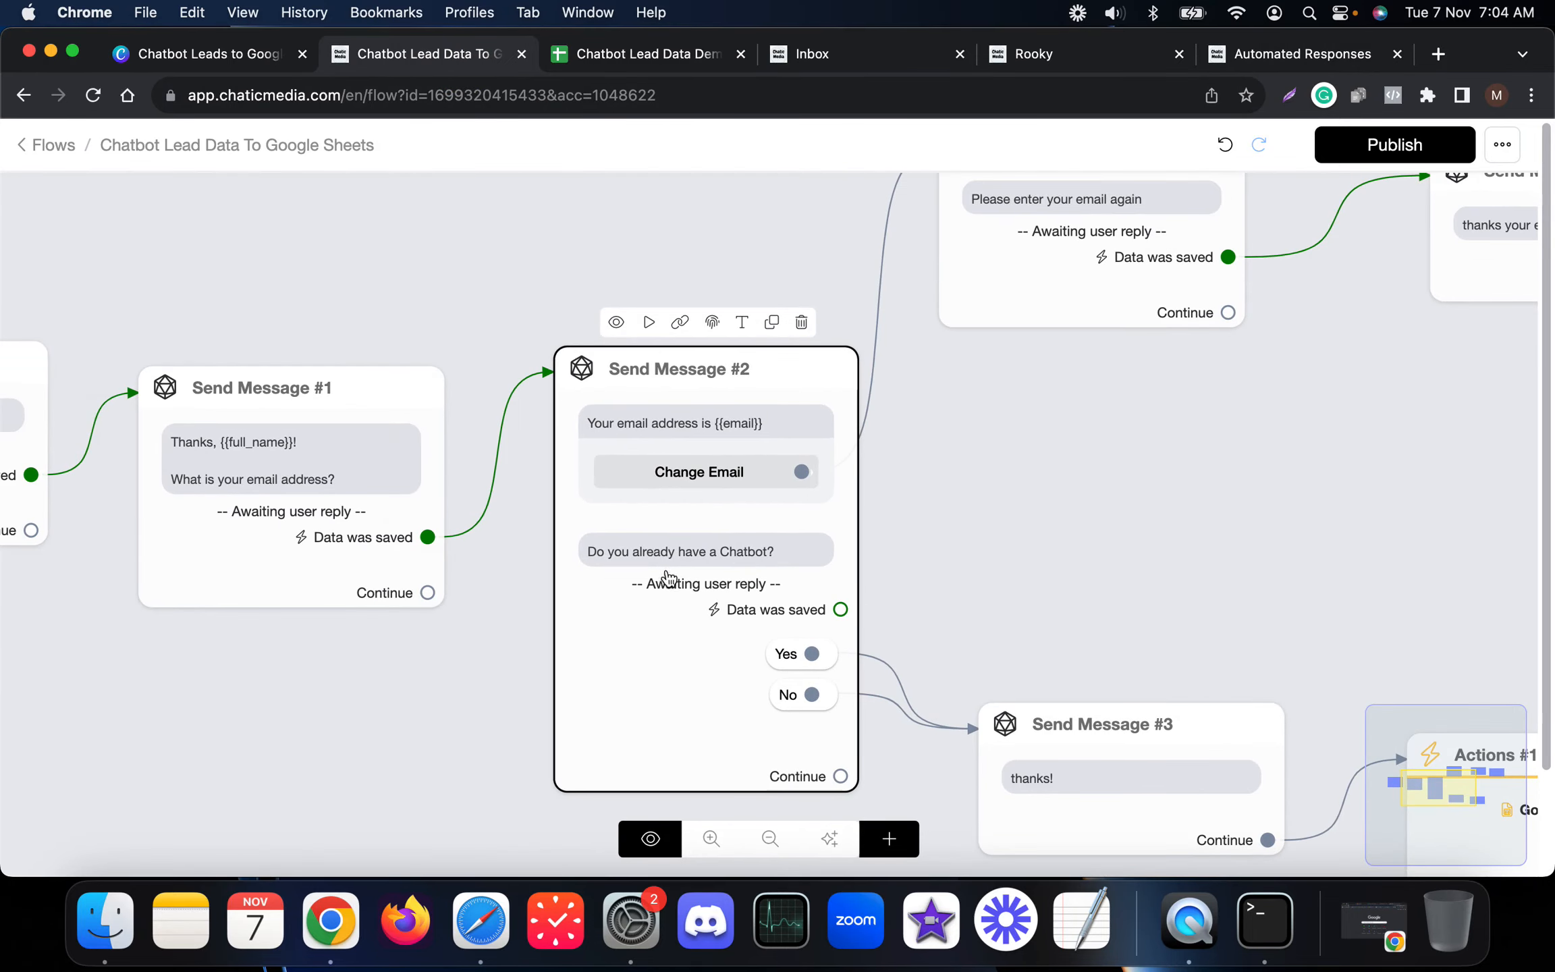
scroll(588, 592, down, 4)
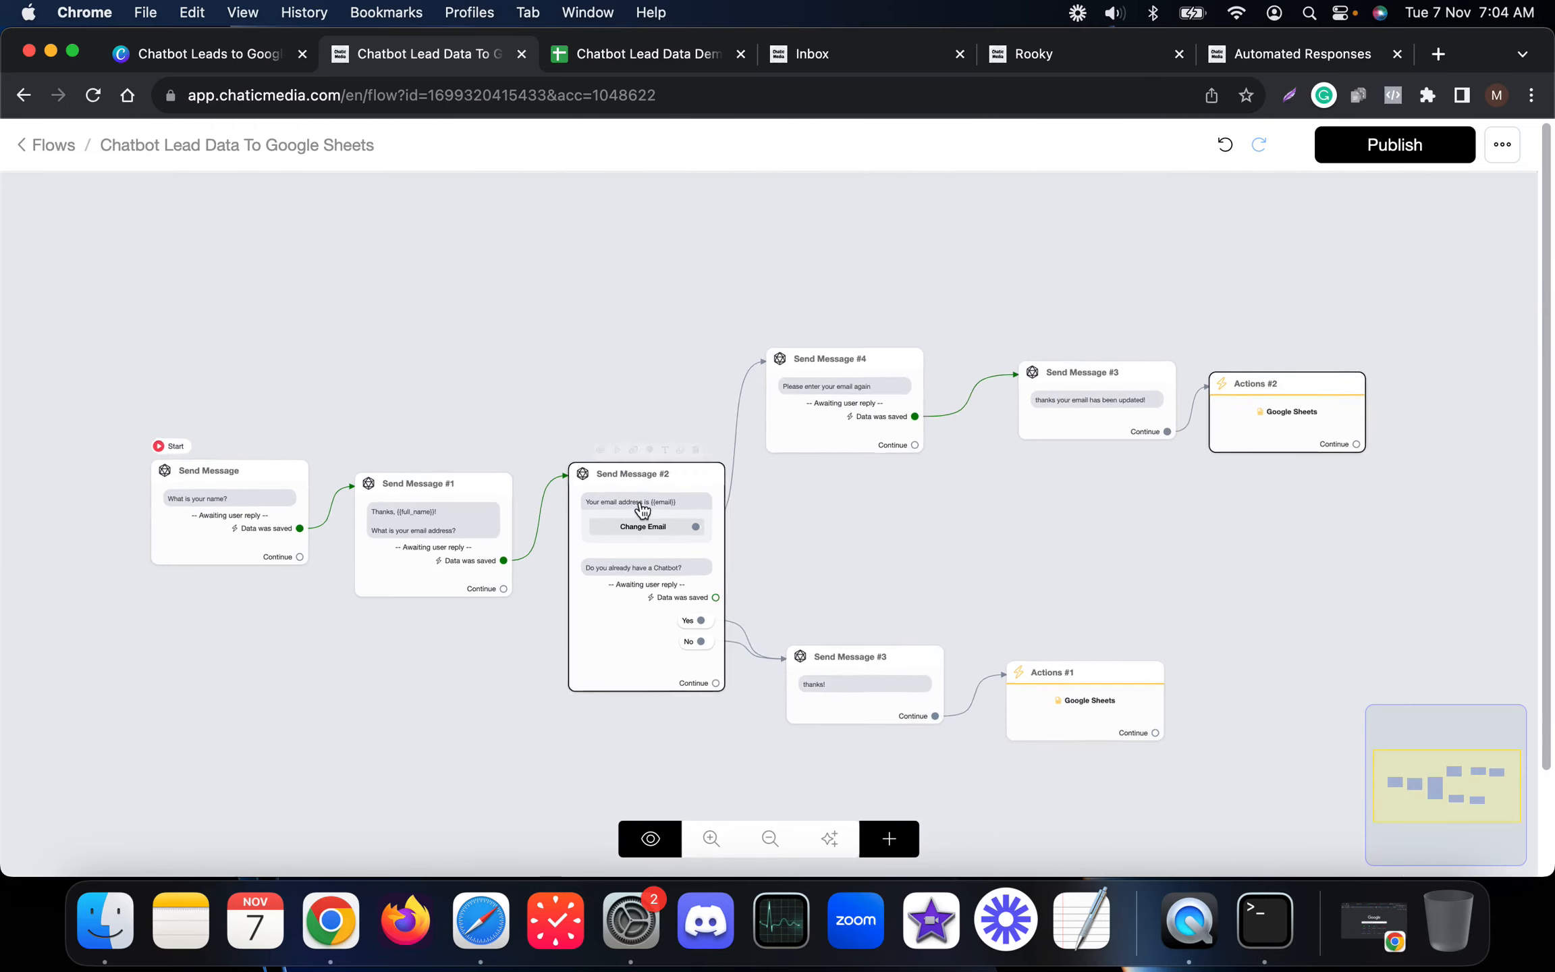
scroll(641, 513, up, 3)
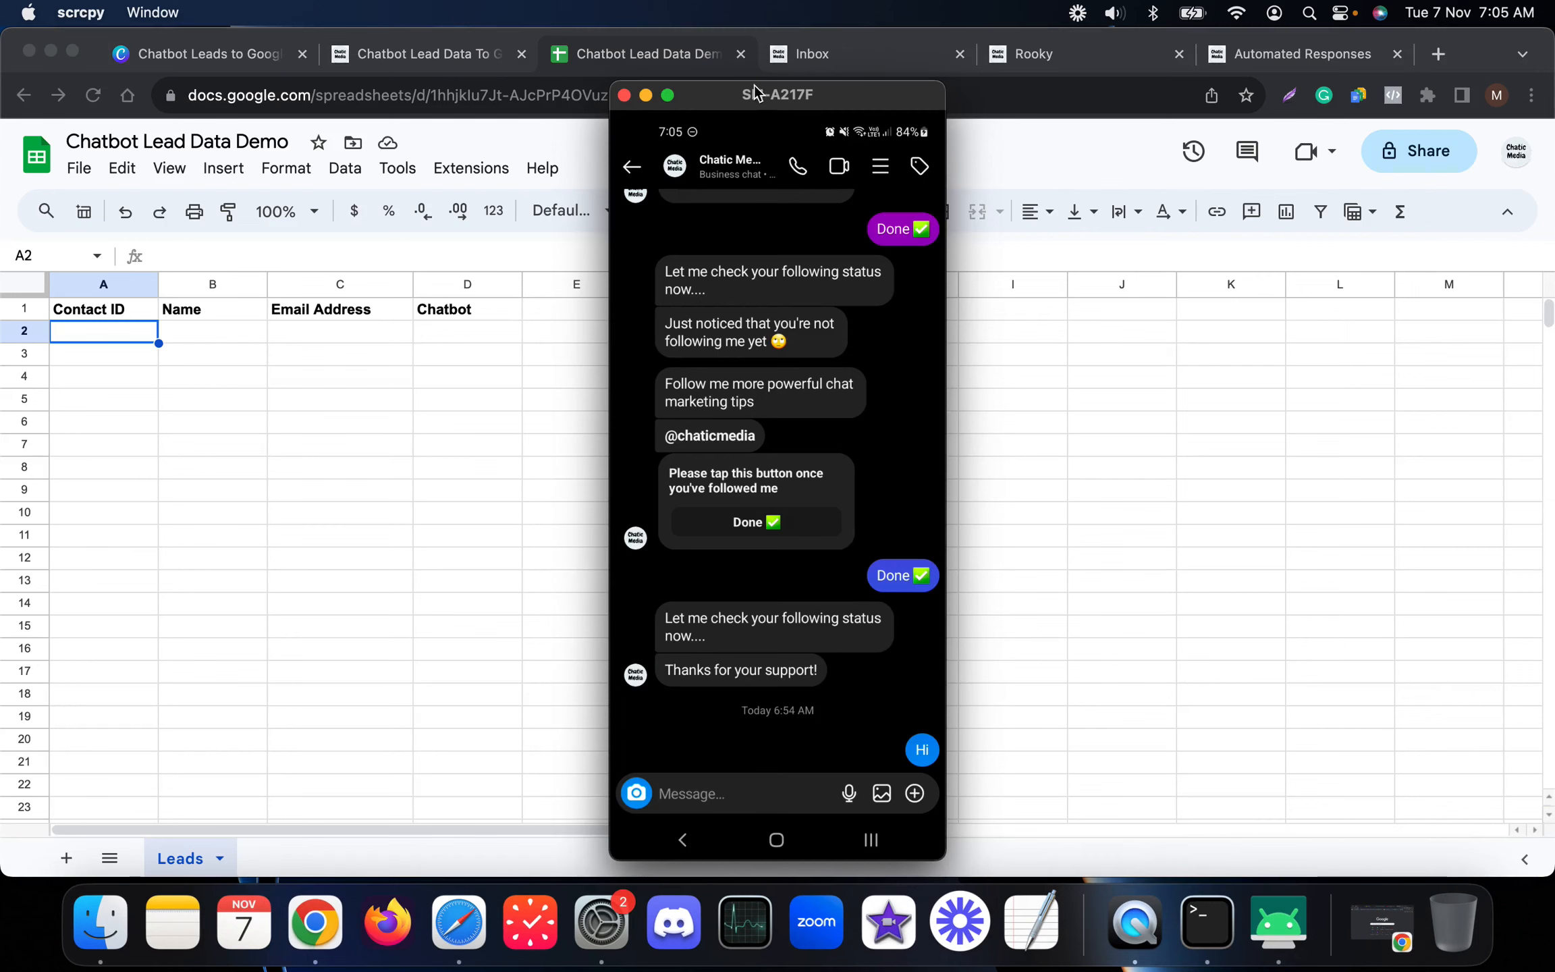
Step: Start the test chat by sending the keyword Gs from the mirrored phone
drag(750, 100, 879, 100)
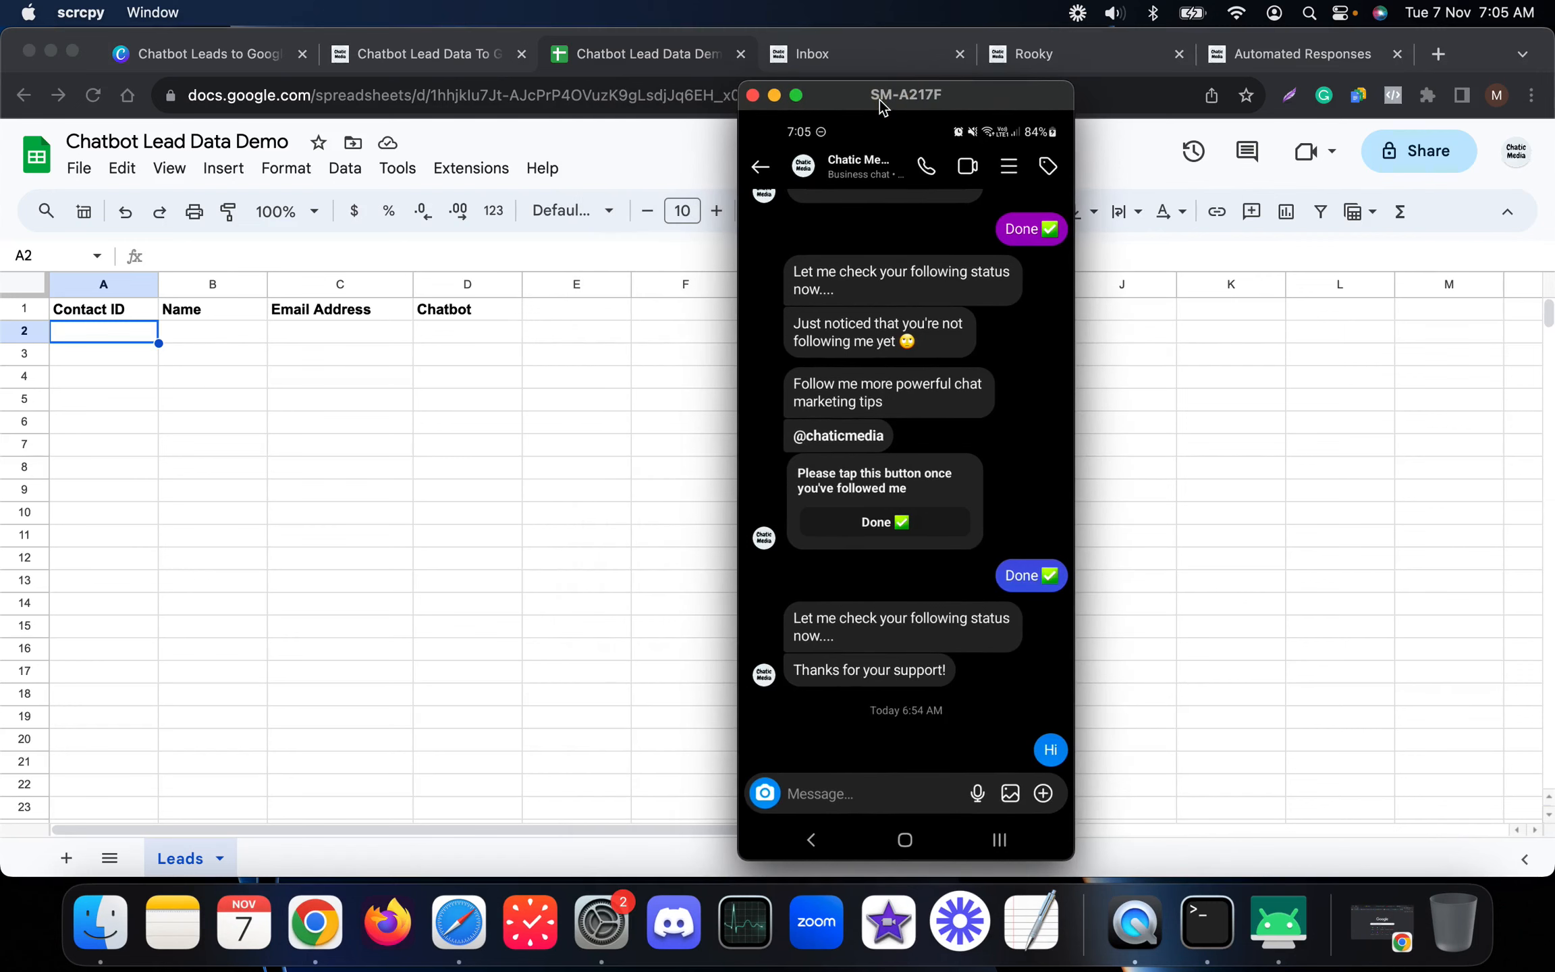
text(Gs)
key(BackSpace)
key(BackSpace)
key(Escape)
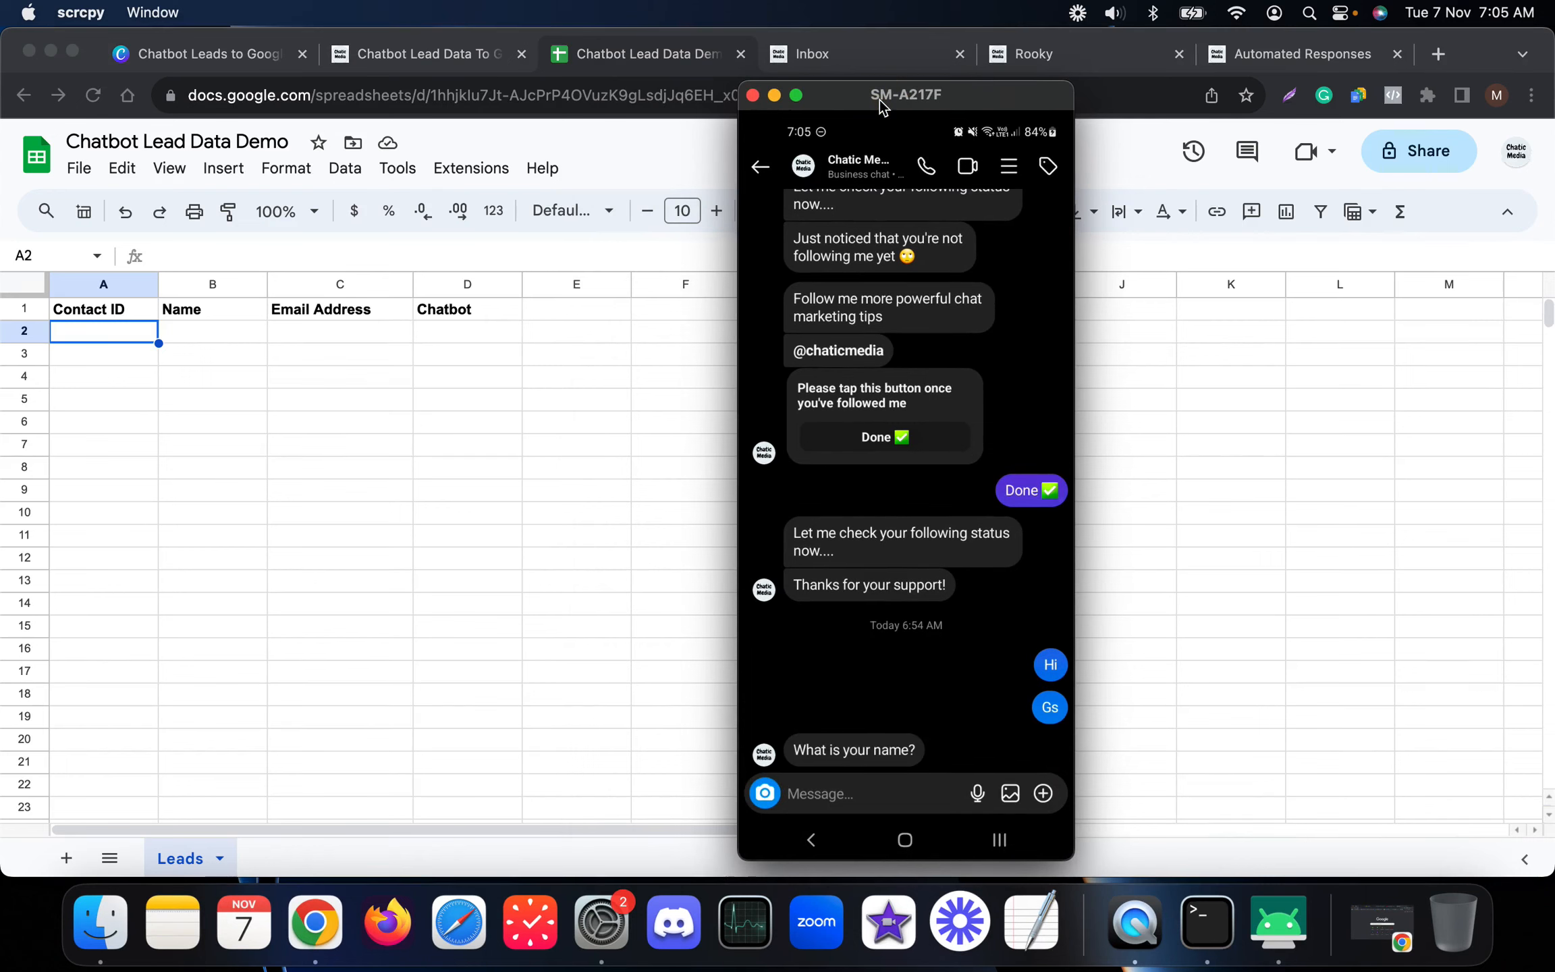
Step: Reply to the bot with a test name and email address
text(Justin)
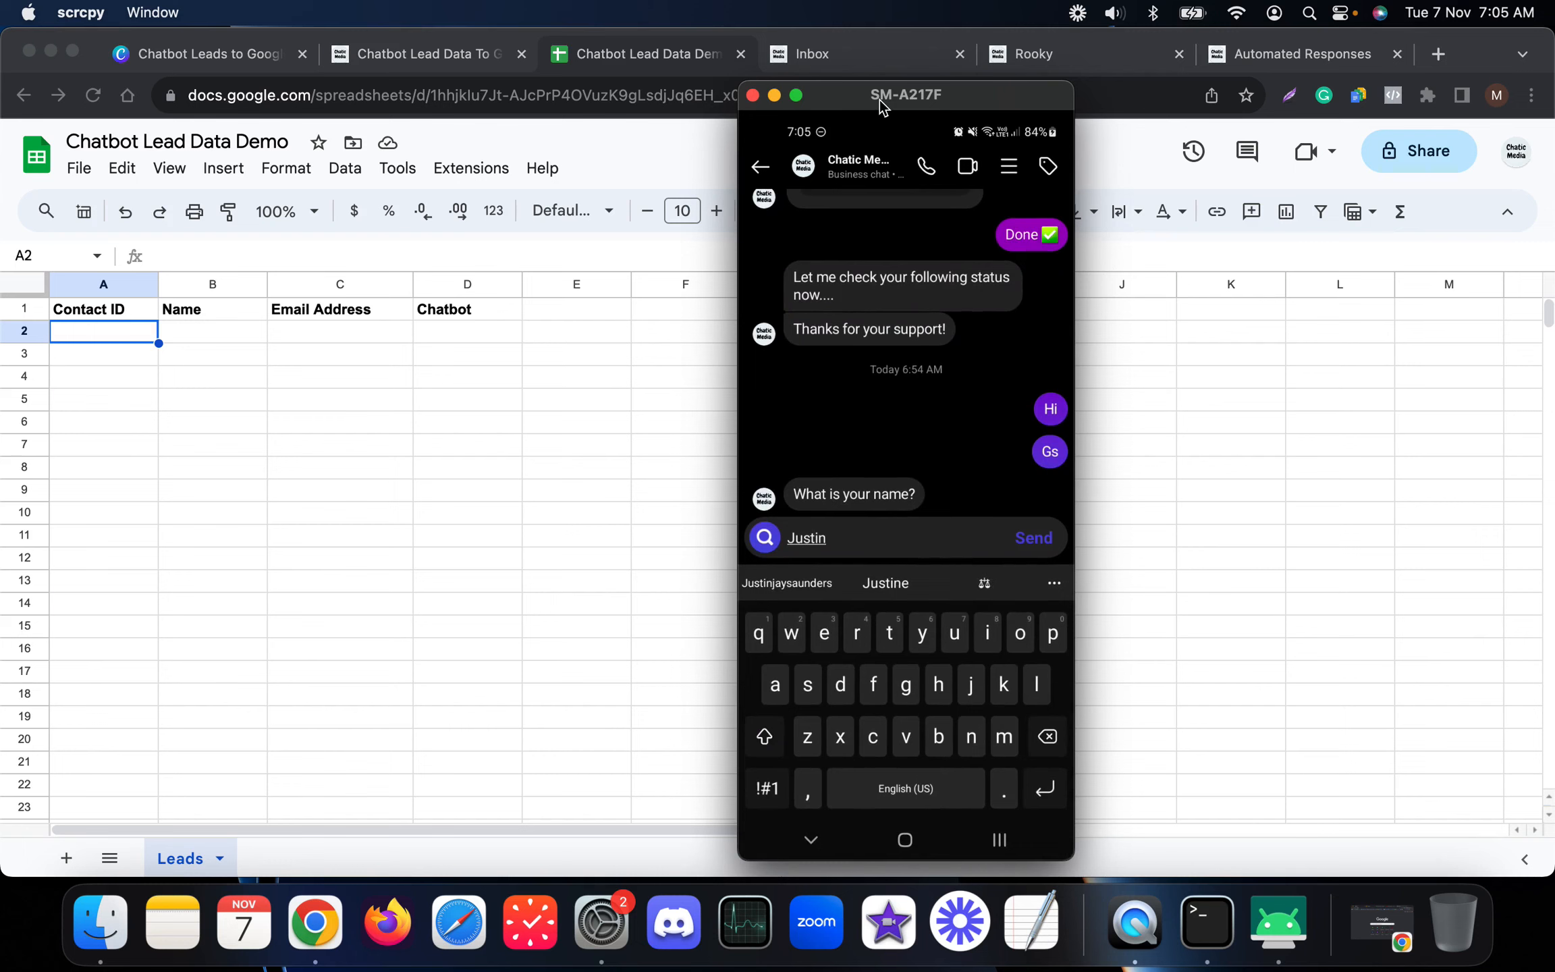
key(Return)
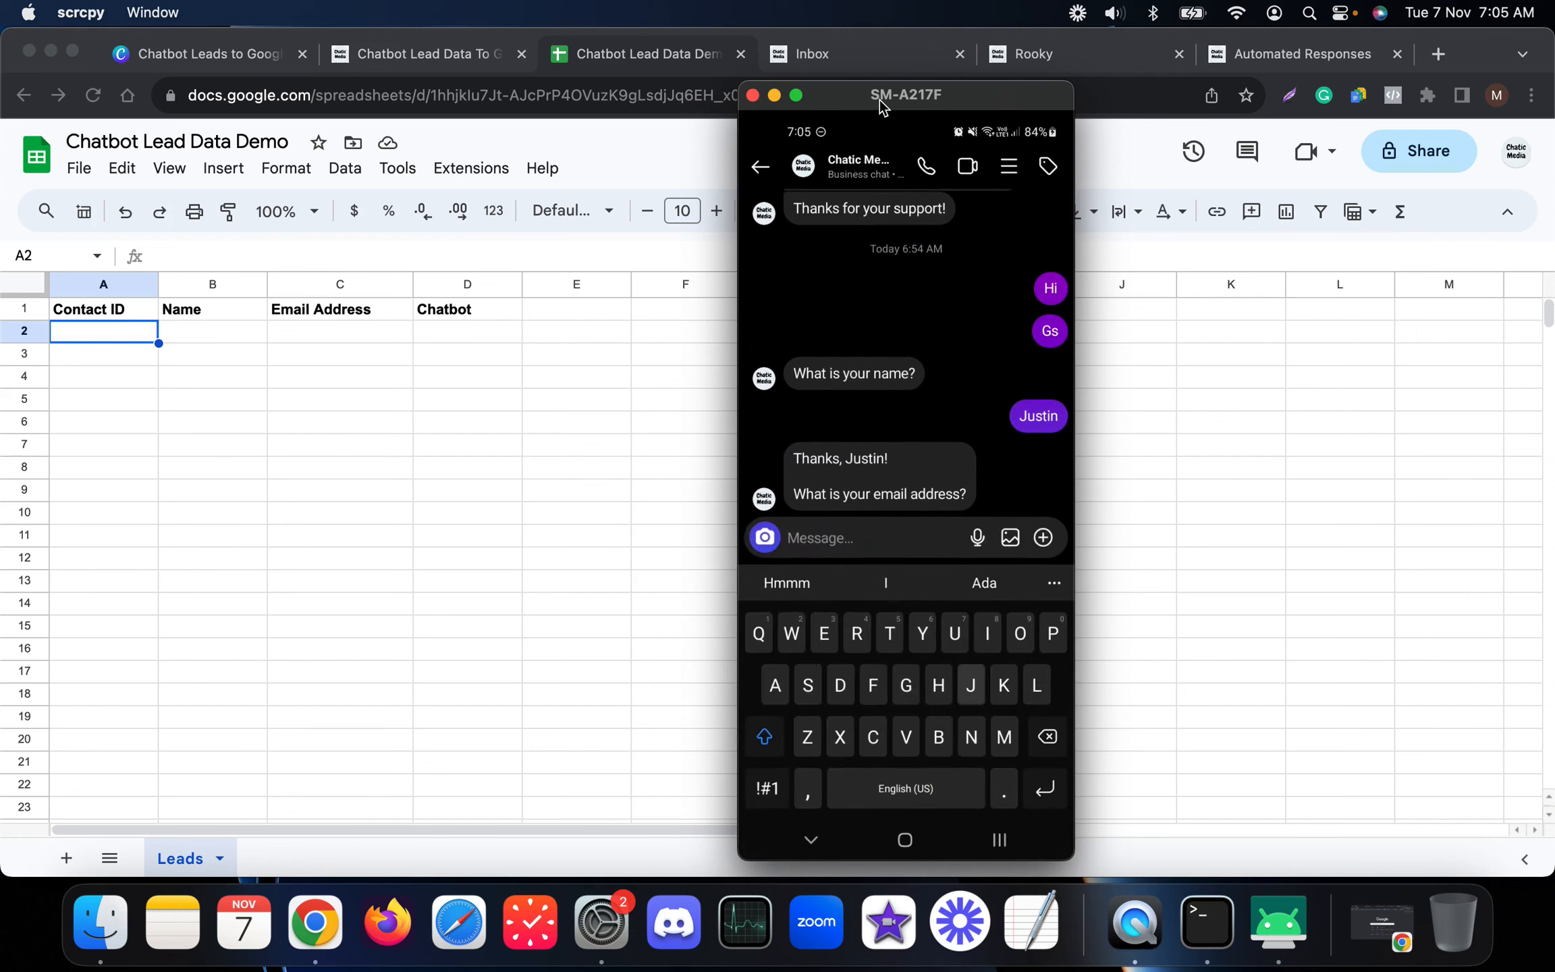
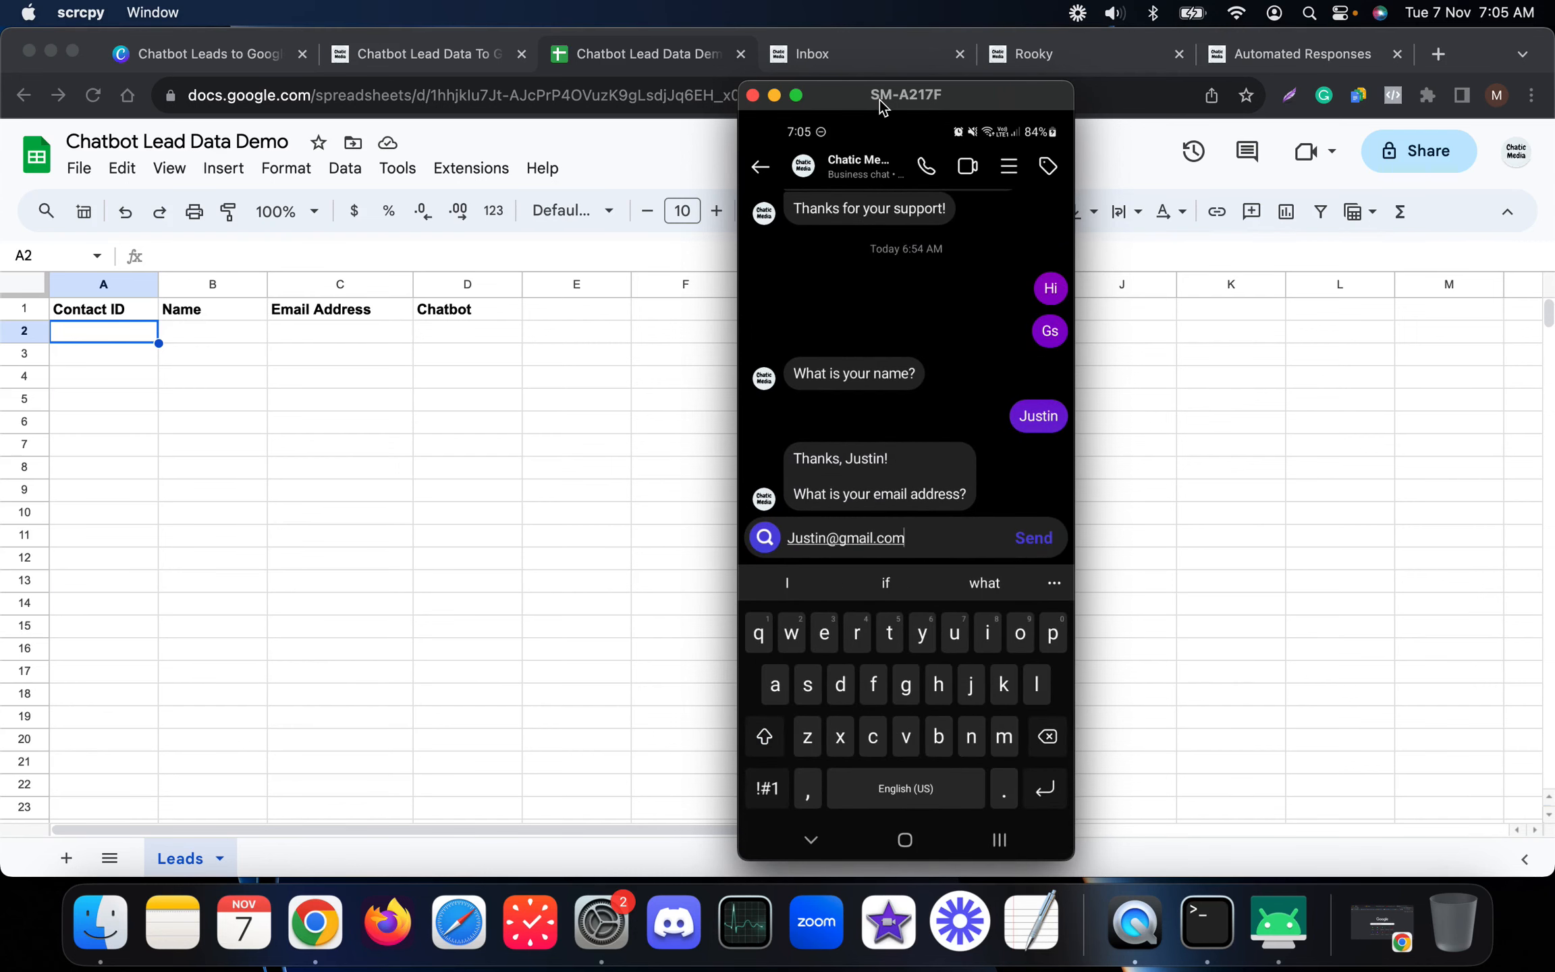
key(Return)
key(Escape)
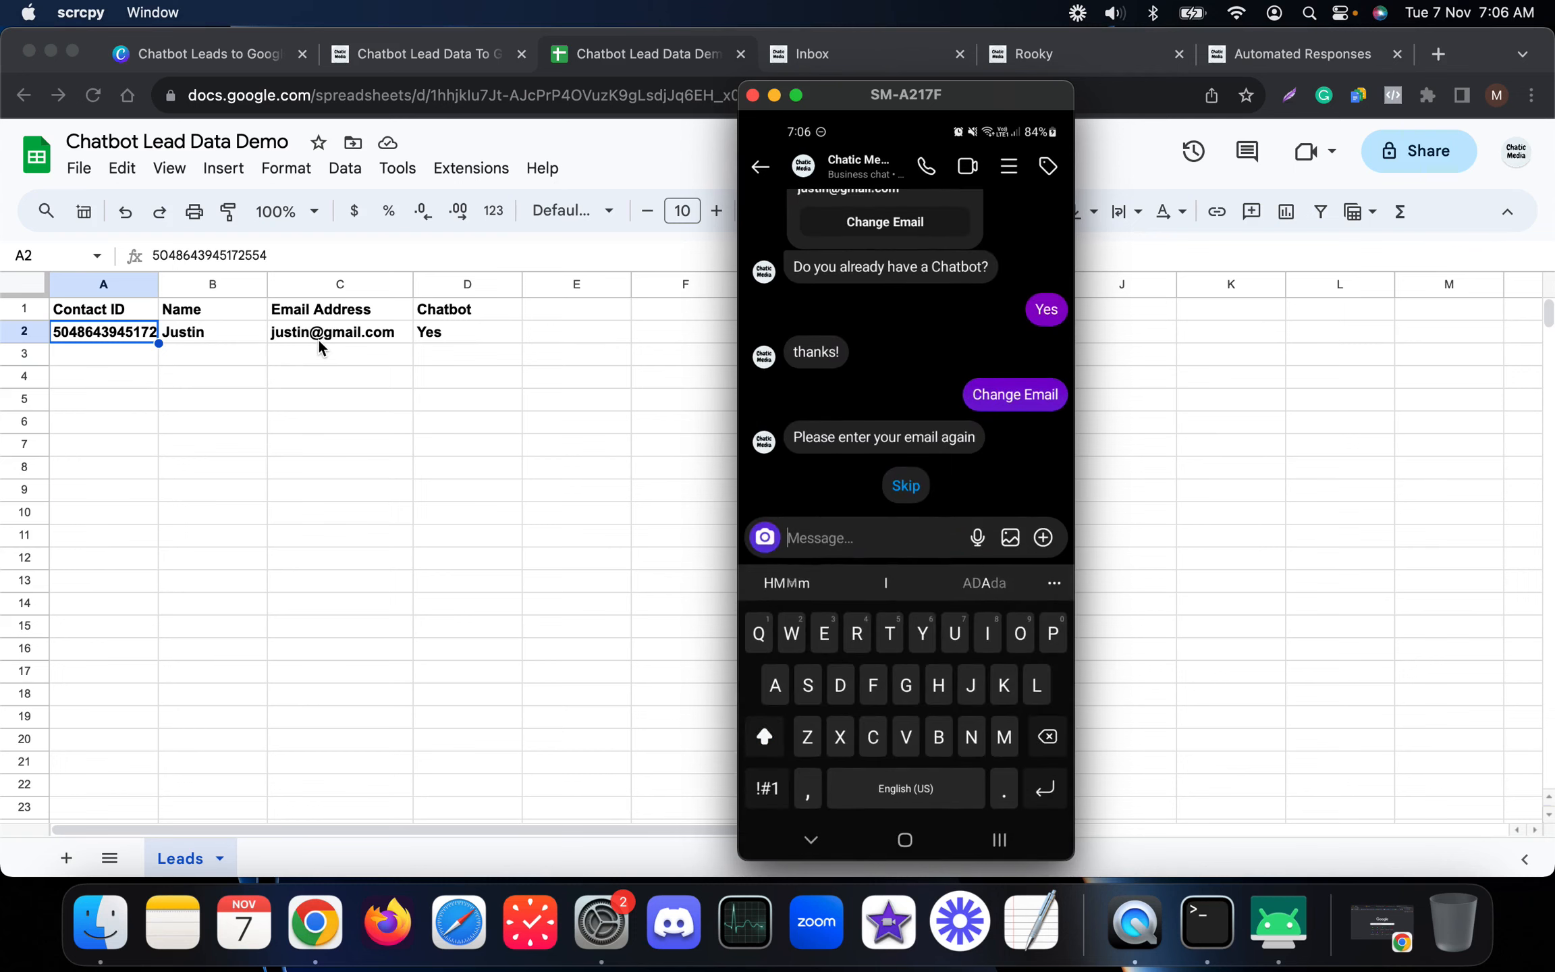
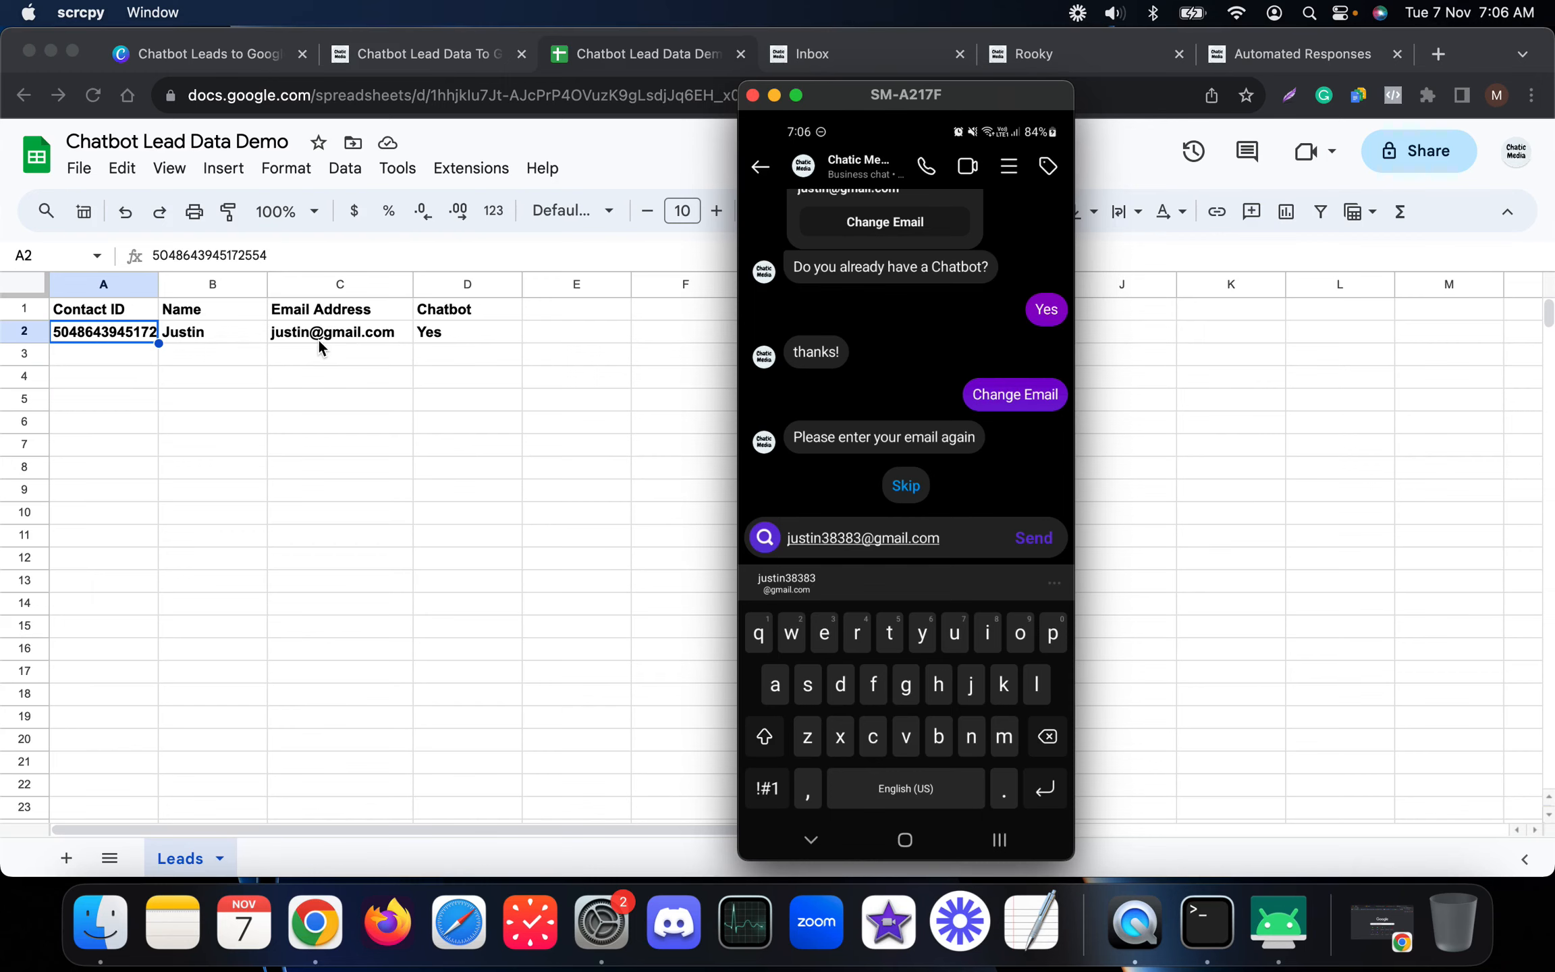
Step: Send a new test email address to update the Leads row, then view the sheet
key(Return)
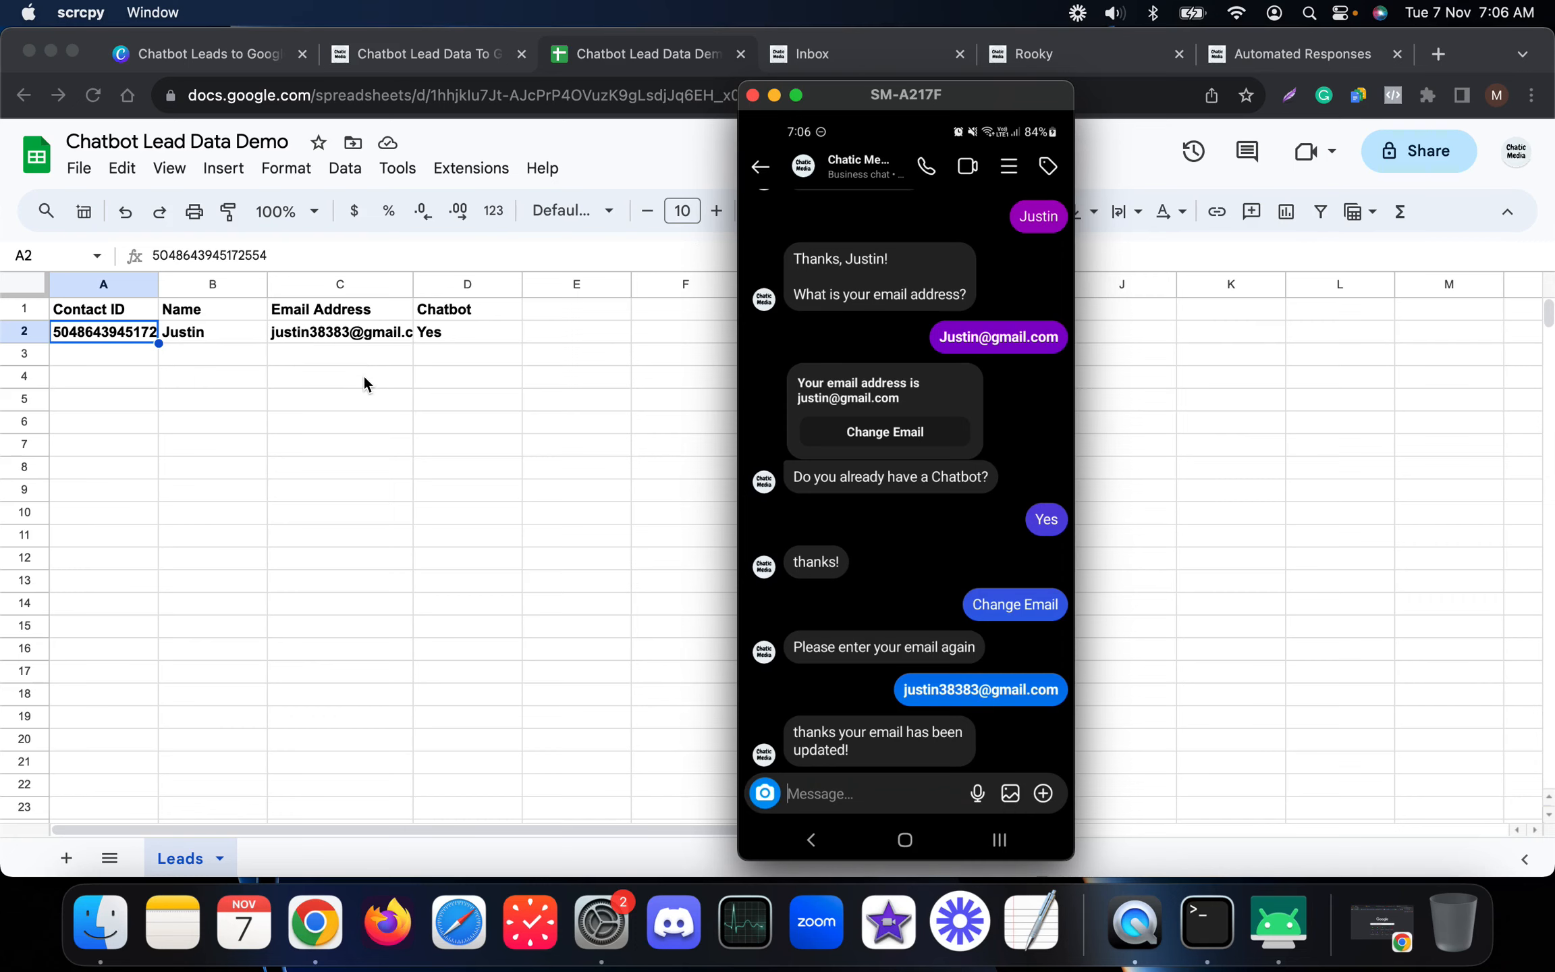
click(396, 440)
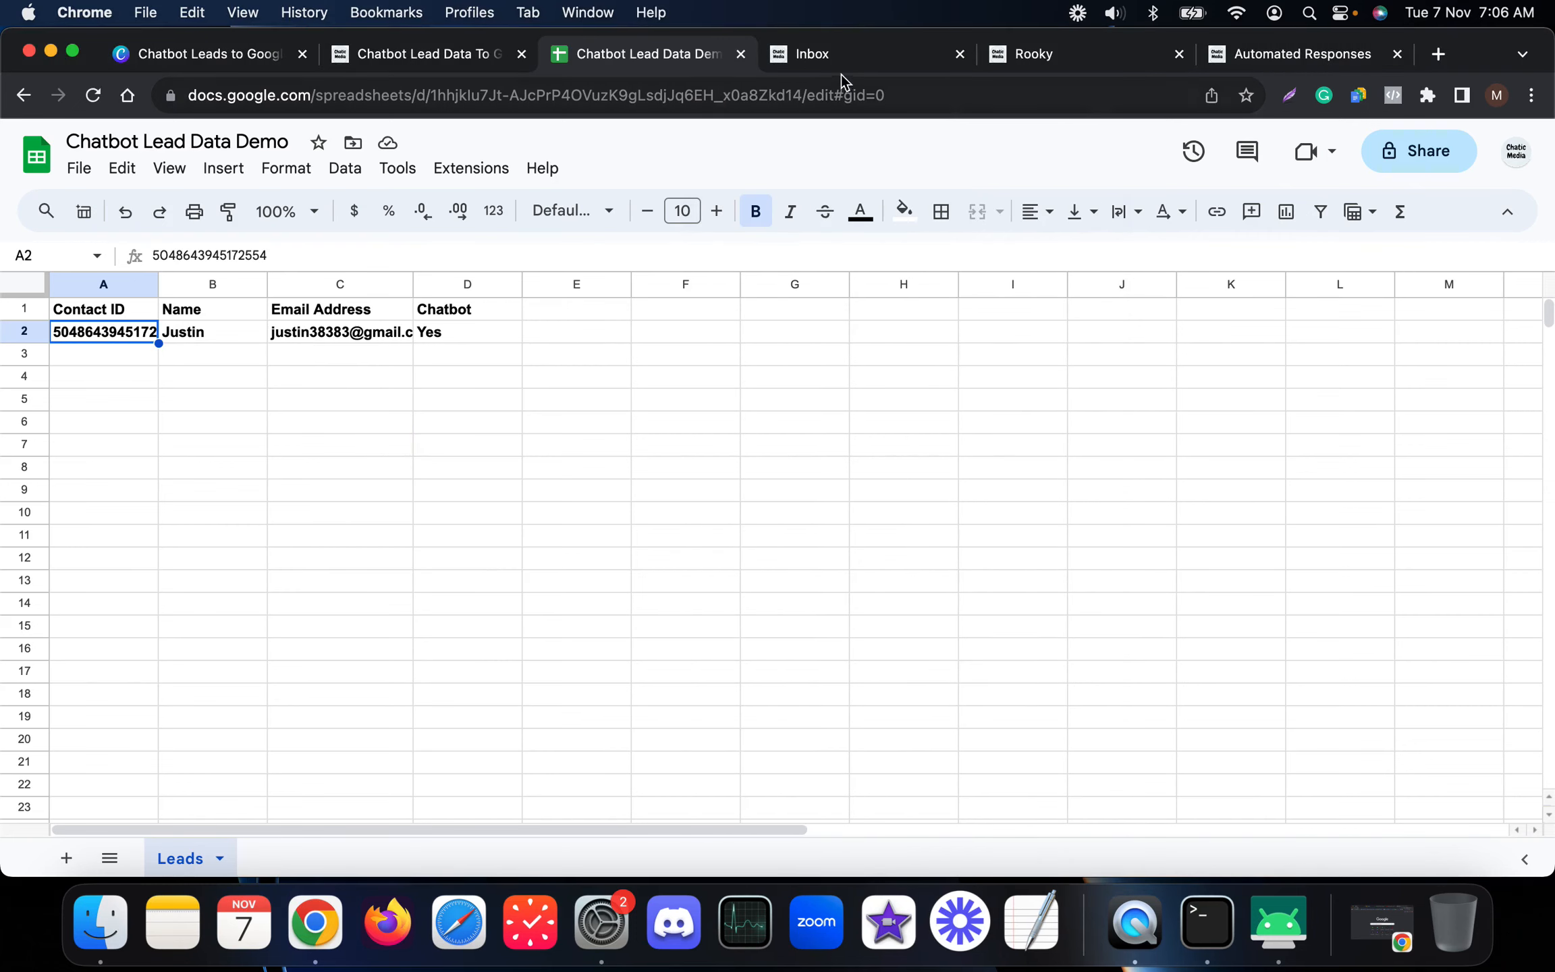
Step: Reload the inbox to confirm the contact's updated email and chatbot Yes, then return to the Chatbot Leads design
click(849, 58)
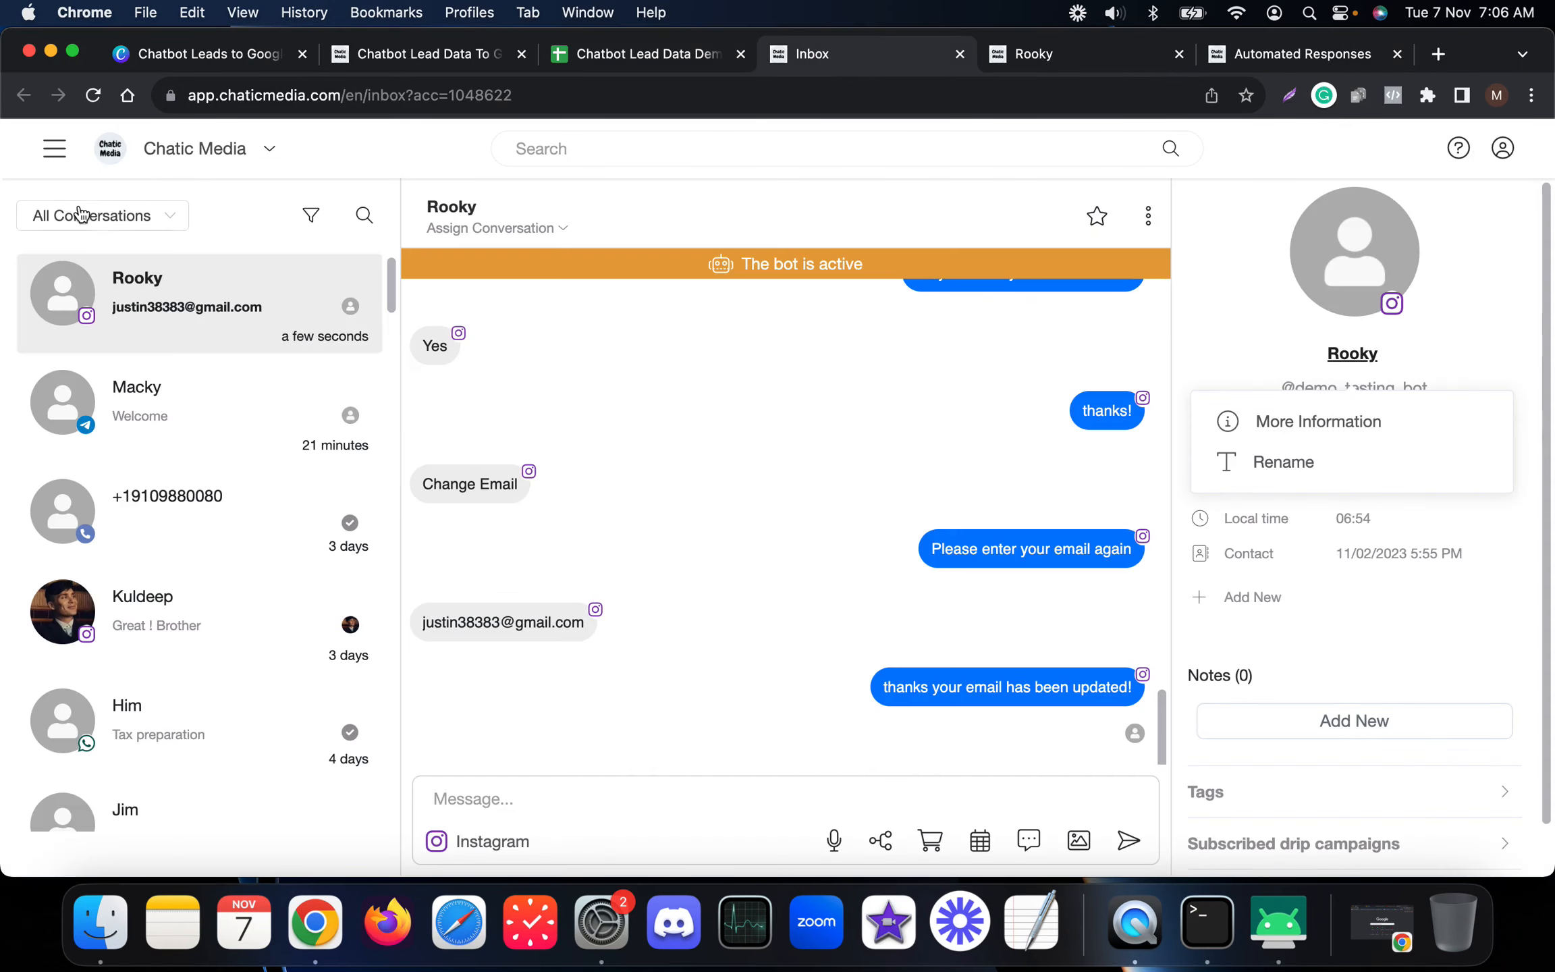
click(95, 95)
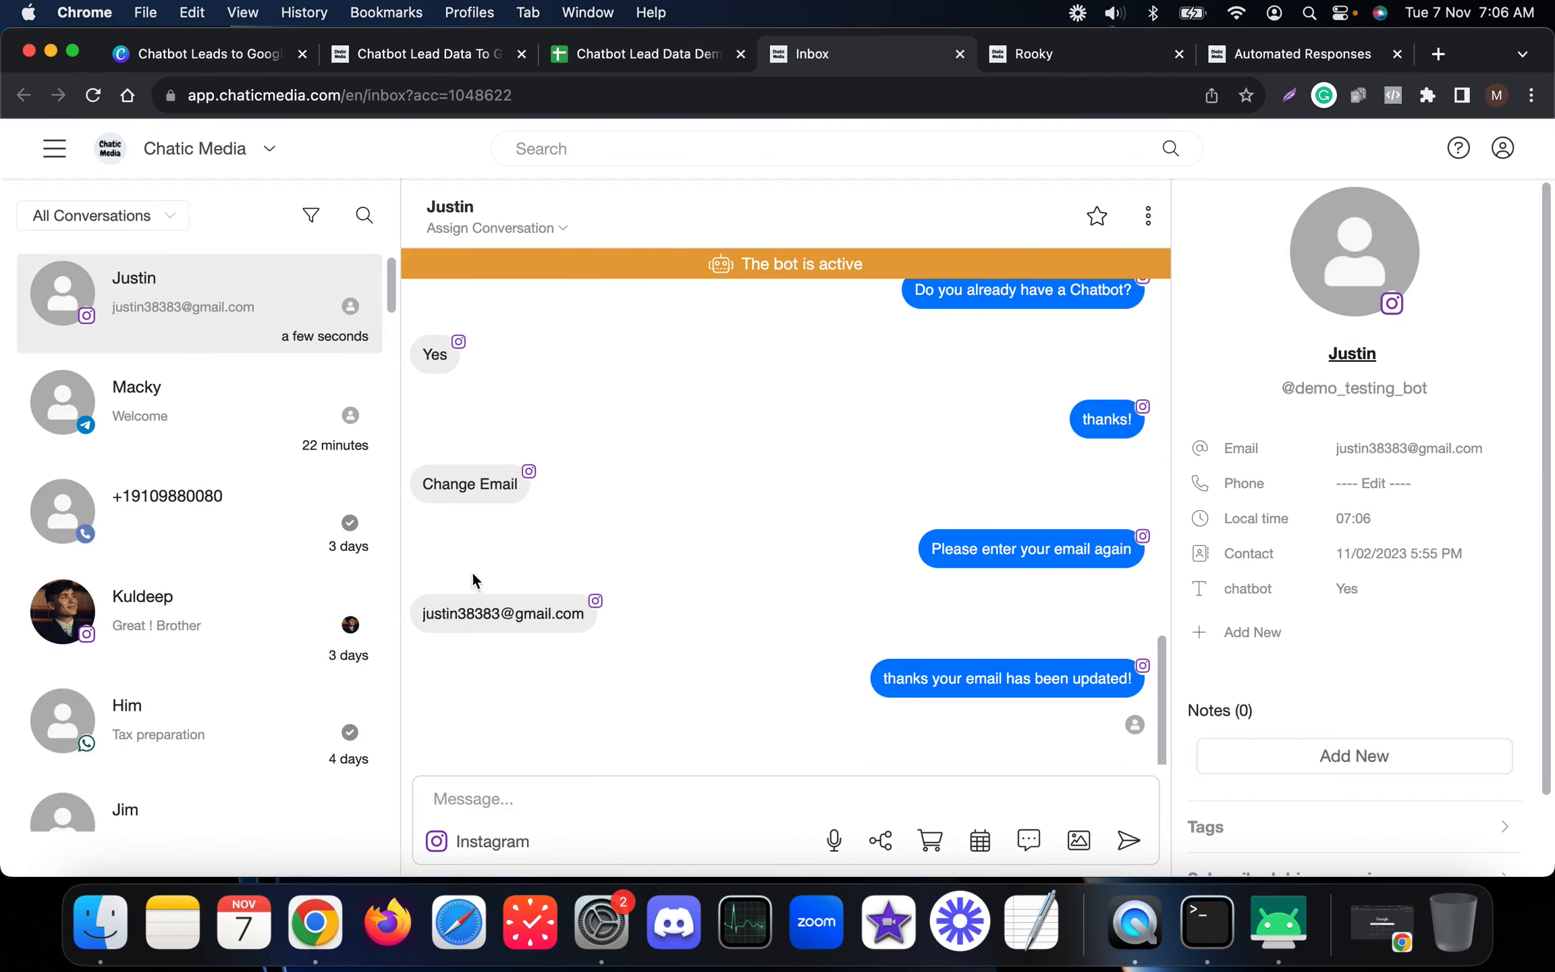
scroll(885, 605, up, 2)
scroll(884, 605, up, 5)
scroll(891, 599, down, 7)
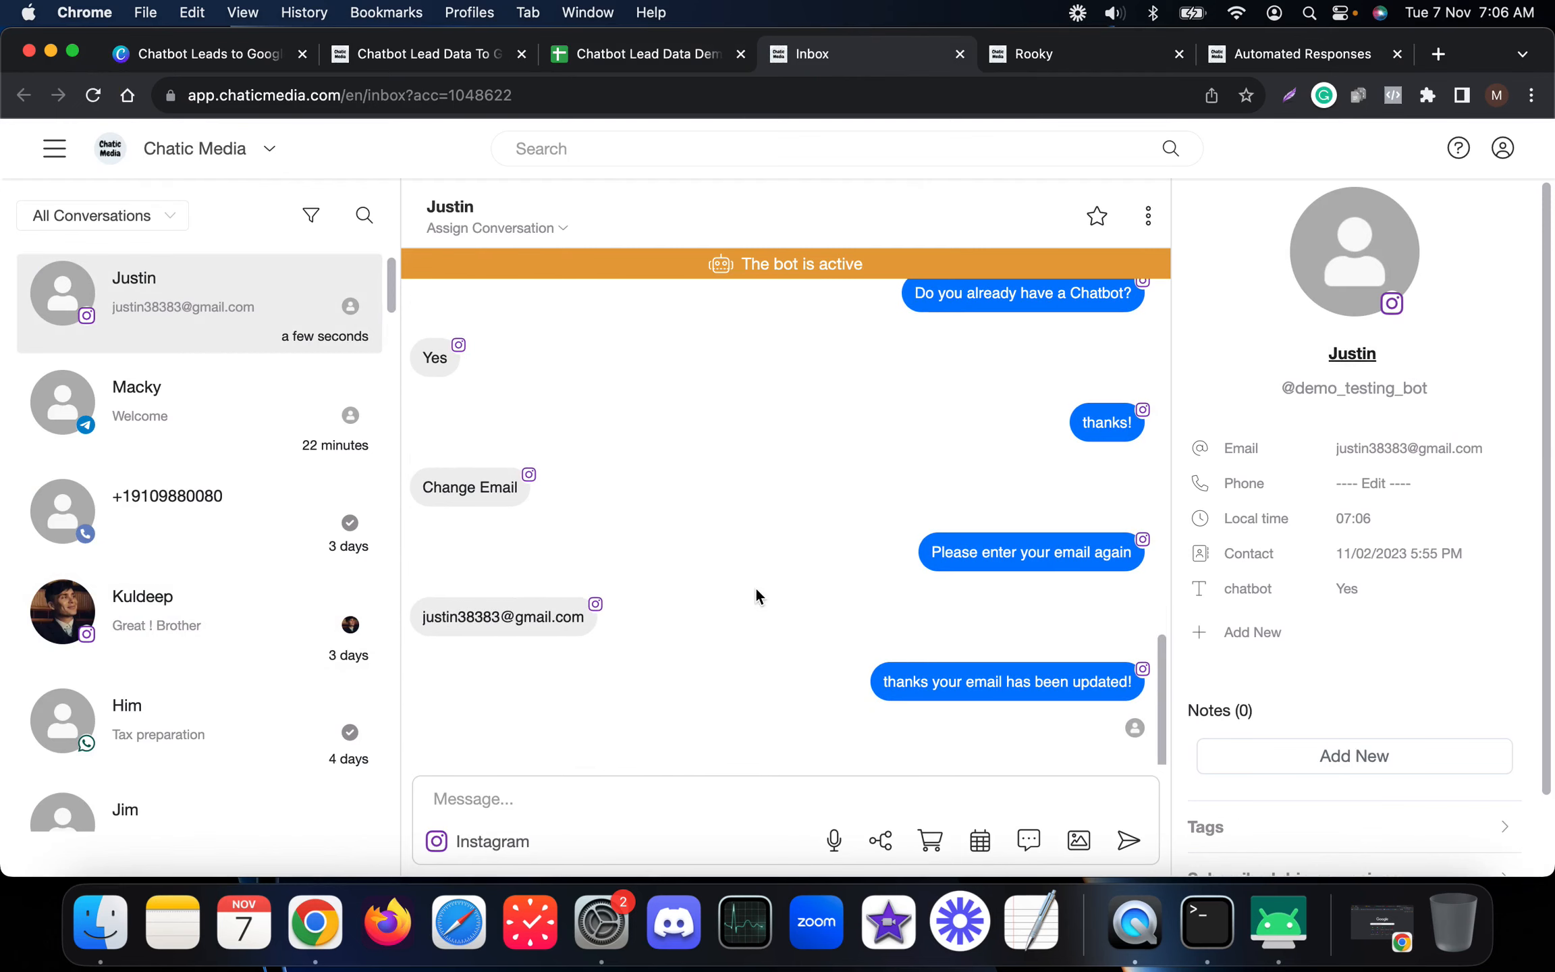
click(206, 56)
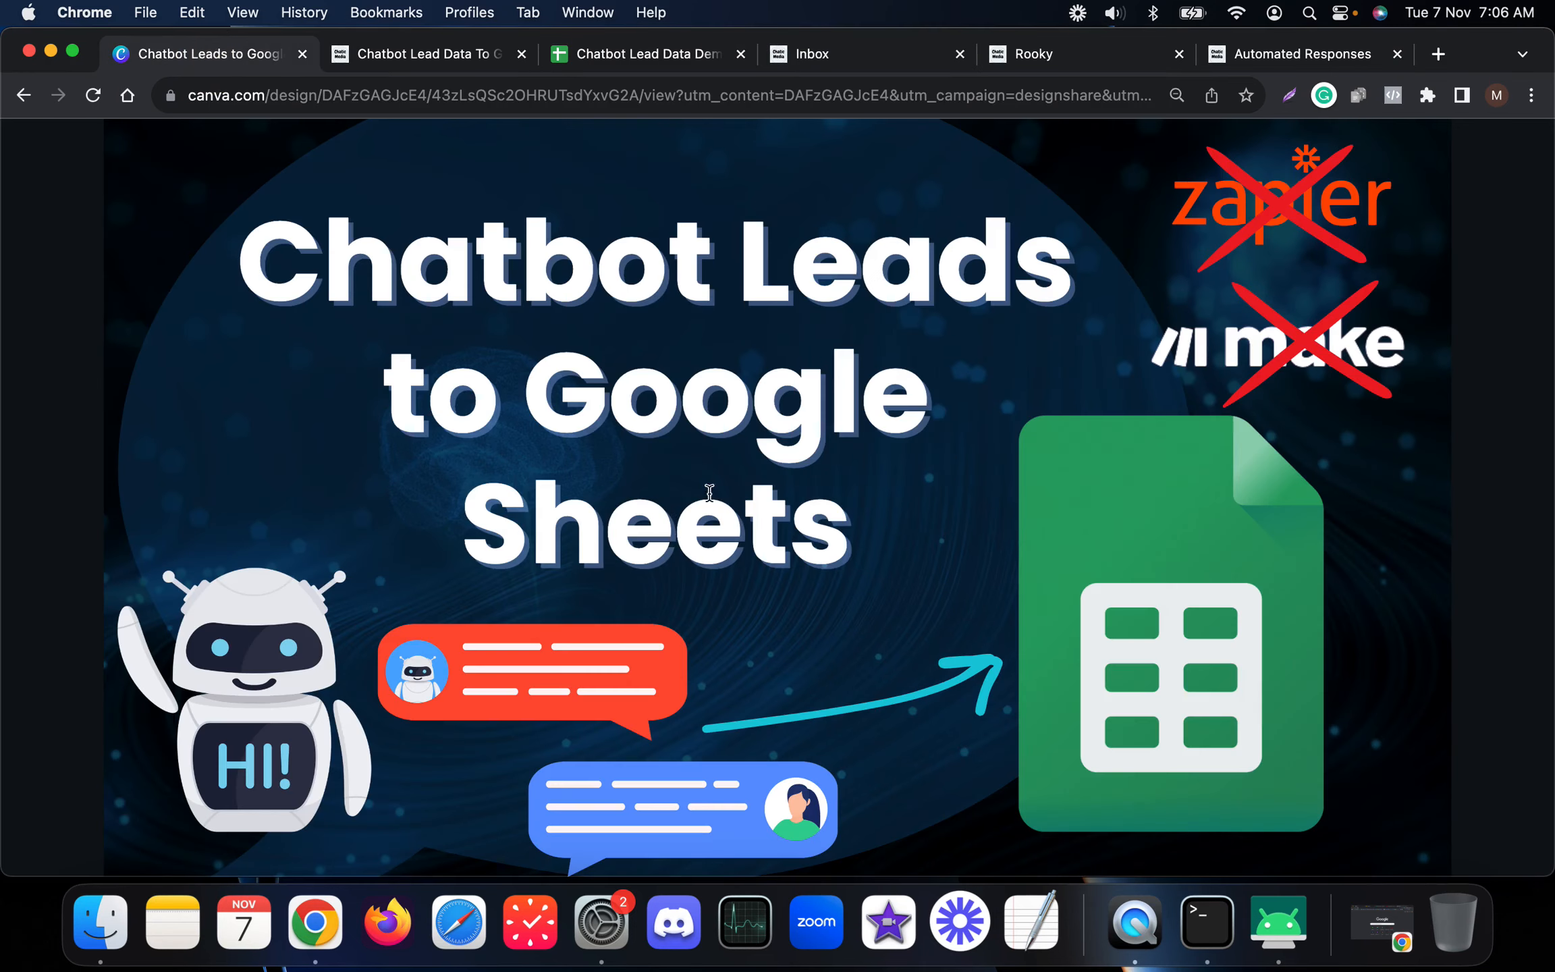